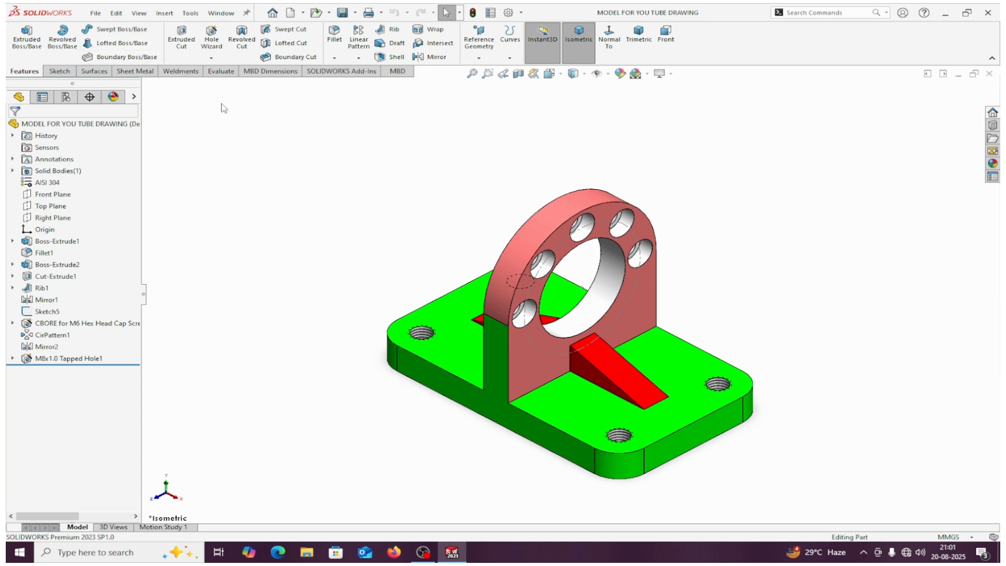
# Create a new drawing document
pyautogui.click(97, 15)
pyautogui.click(113, 31)
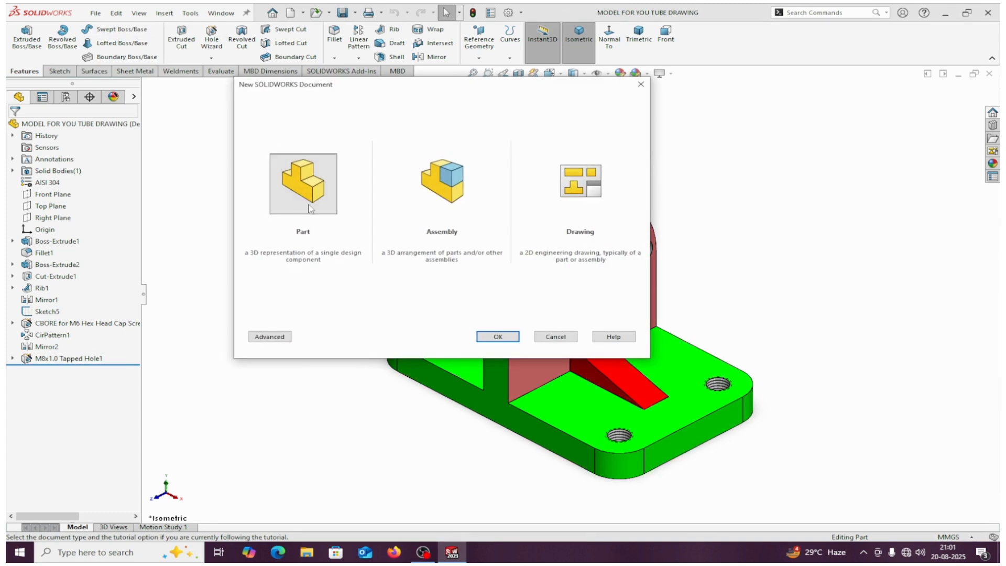
pyautogui.click(580, 183)
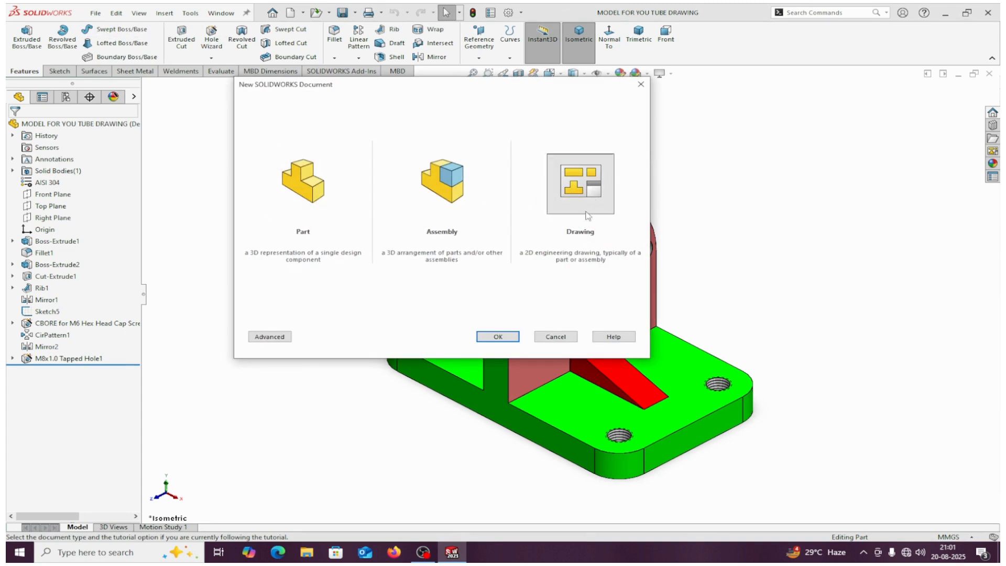
pyautogui.click(497, 336)
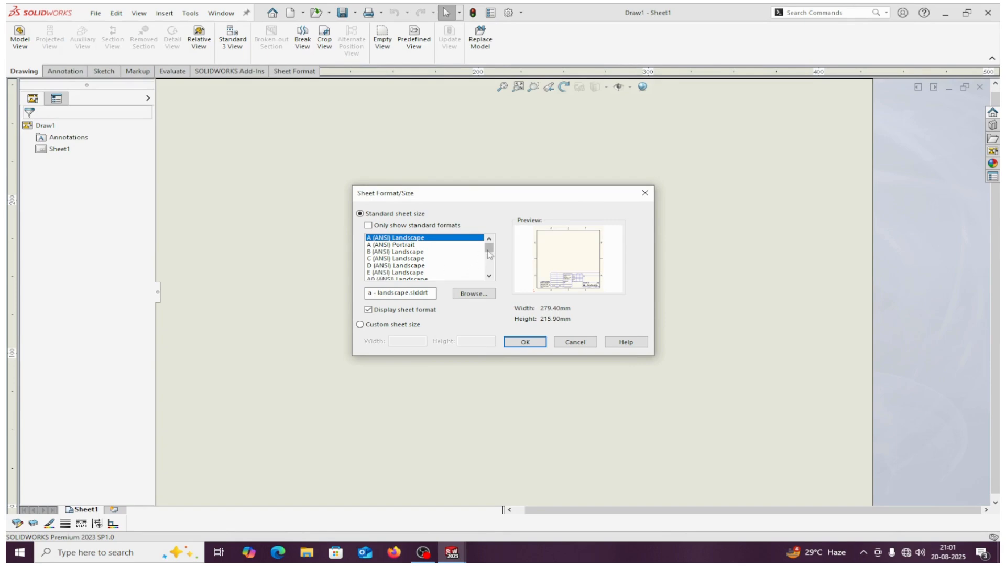
# Set the new drawing's sheet size to A3 (ISO) with the sheet format displayed
pyautogui.scroll(-3, 492, 250)
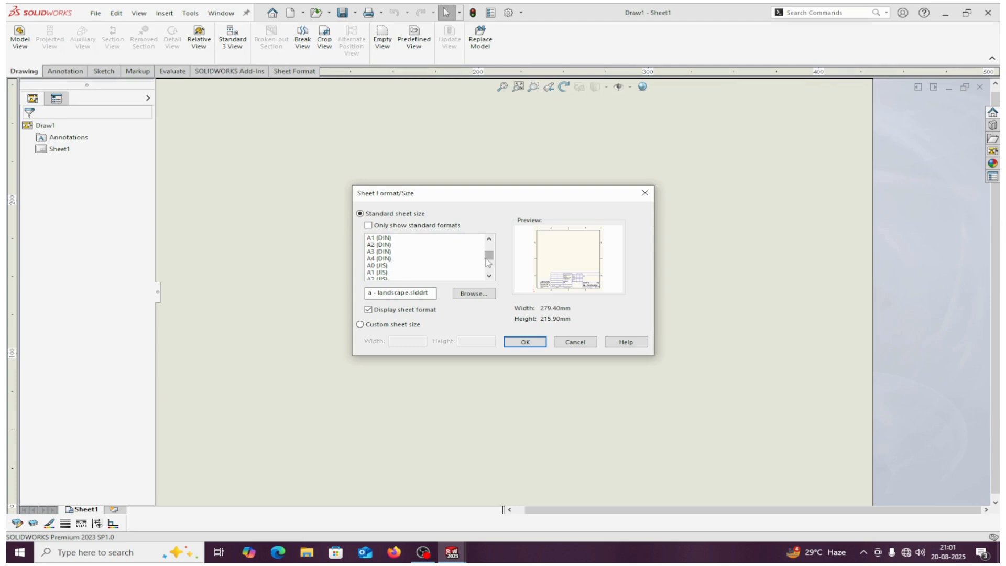
pyautogui.moveTo(488, 256); pyautogui.dragTo(433, 266)
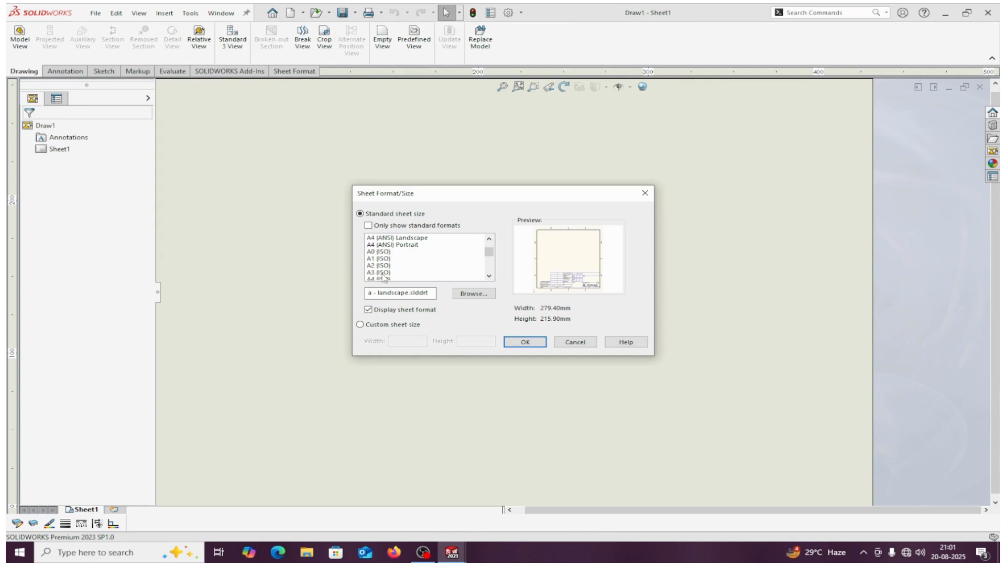
pyautogui.click(383, 278)
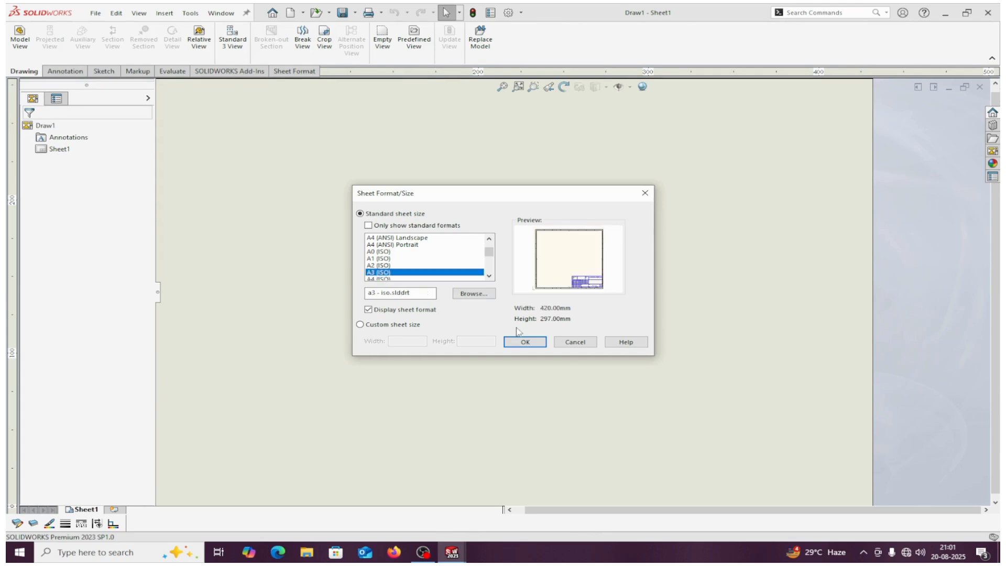
pyautogui.click(525, 341)
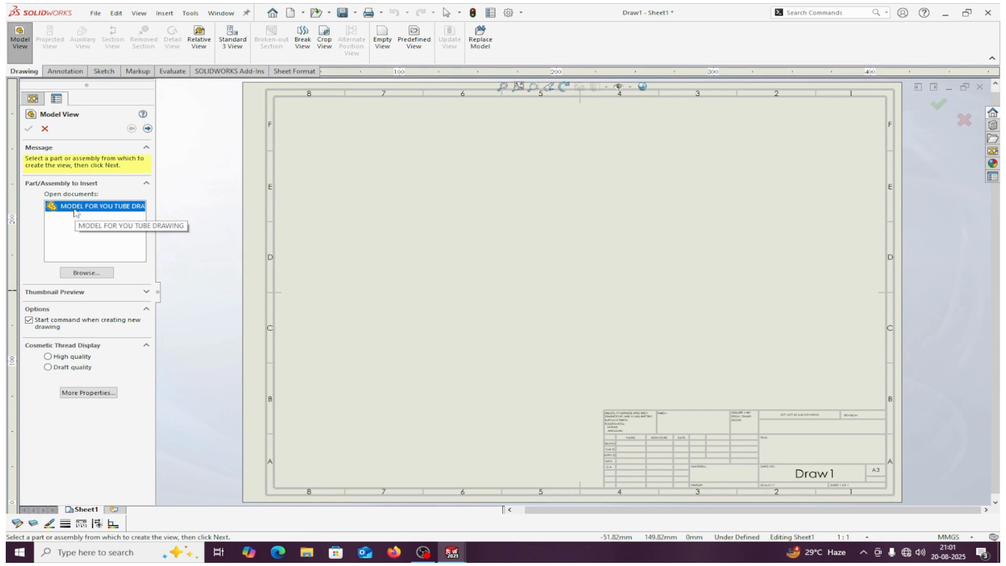
# Insert the front view of the open MODEL FOR YOU TUBE DRAWING part in the lower-left area of the sheet
pyautogui.click(85, 273)
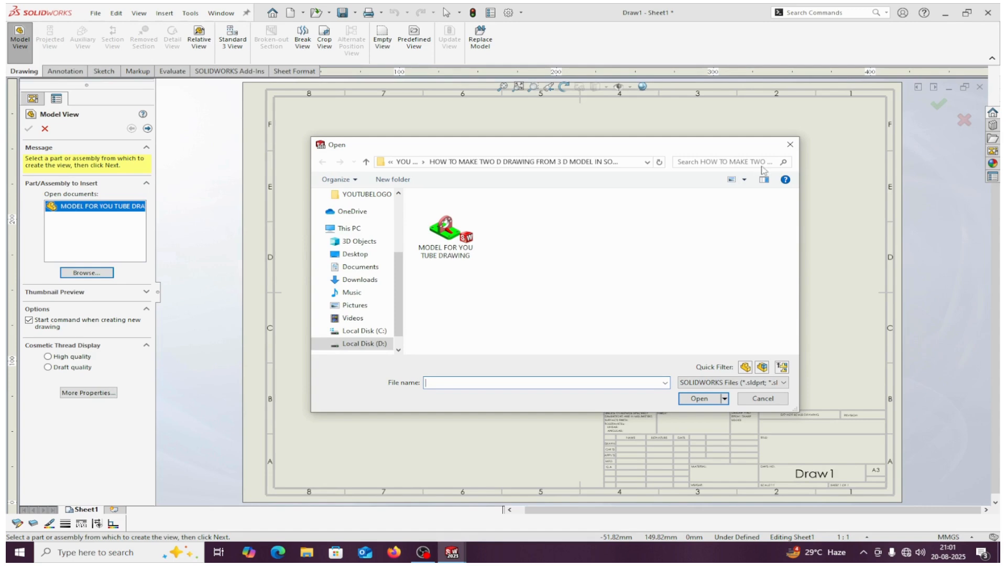
pyautogui.click(790, 145)
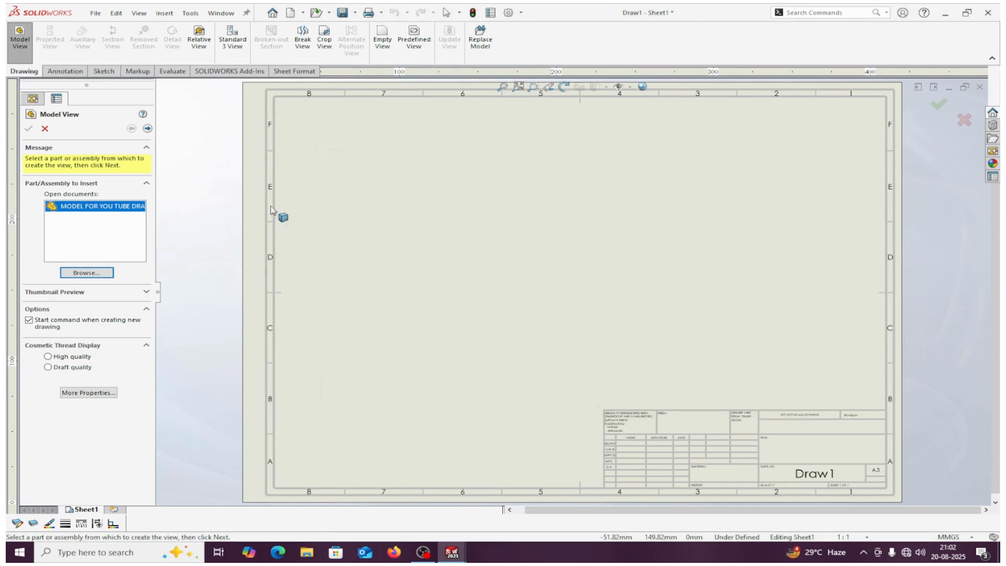
pyautogui.doubleClick(81, 207)
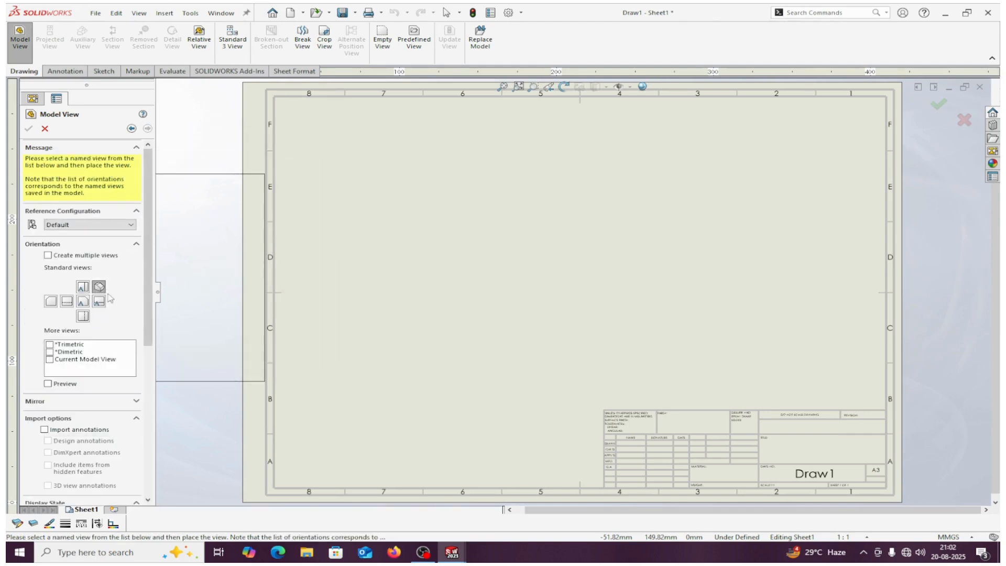
pyautogui.click(83, 304)
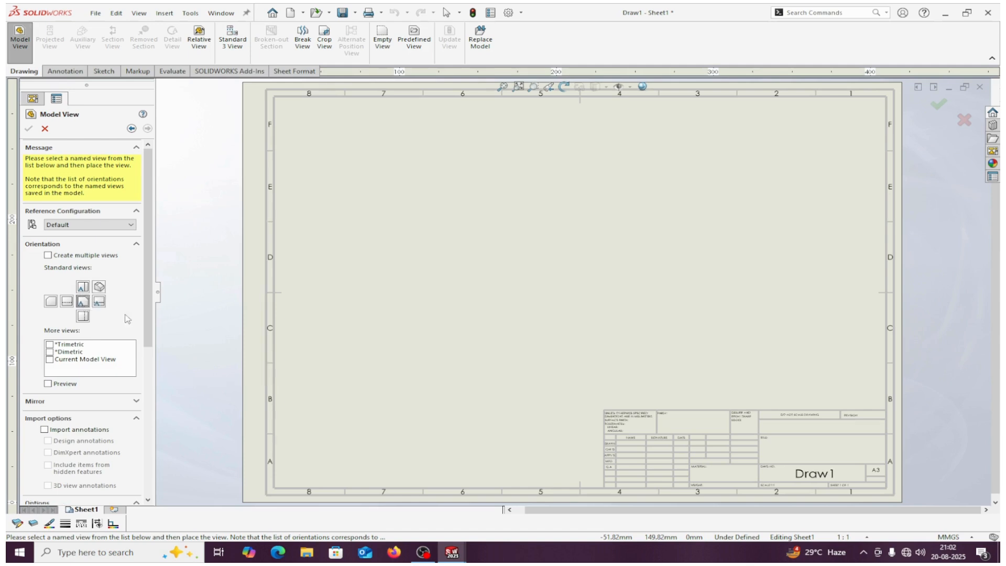
pyautogui.click(394, 399)
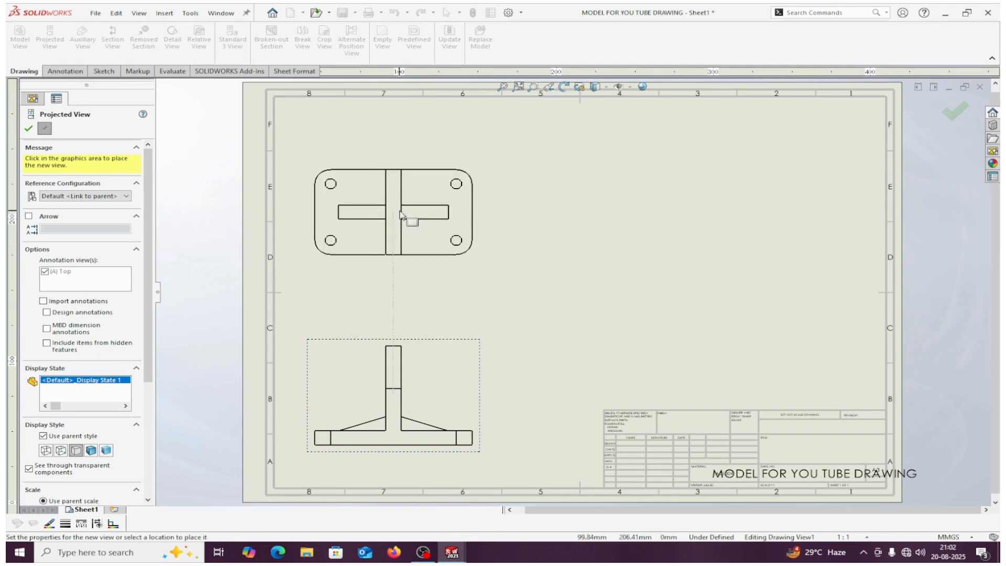
# Project a top view above the front view, a side view to its right, and an isometric view diagonally above right
pyautogui.click(401, 215)
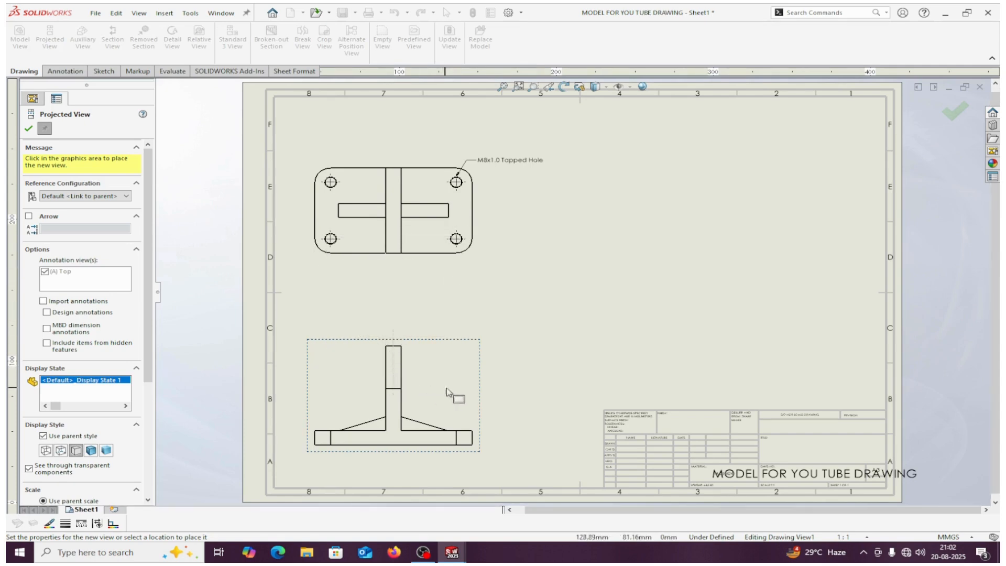
pyautogui.click(574, 389)
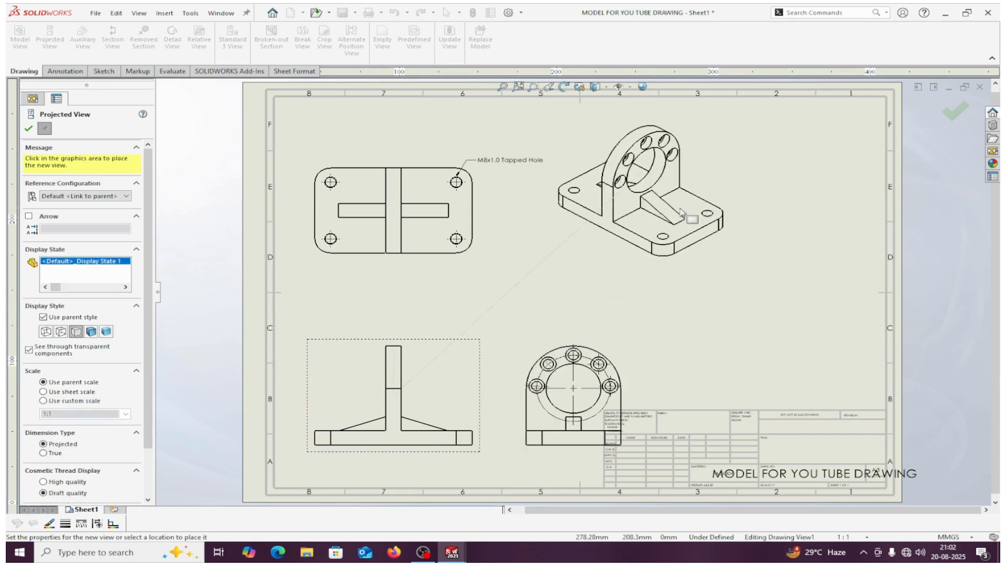
pyautogui.click(681, 212)
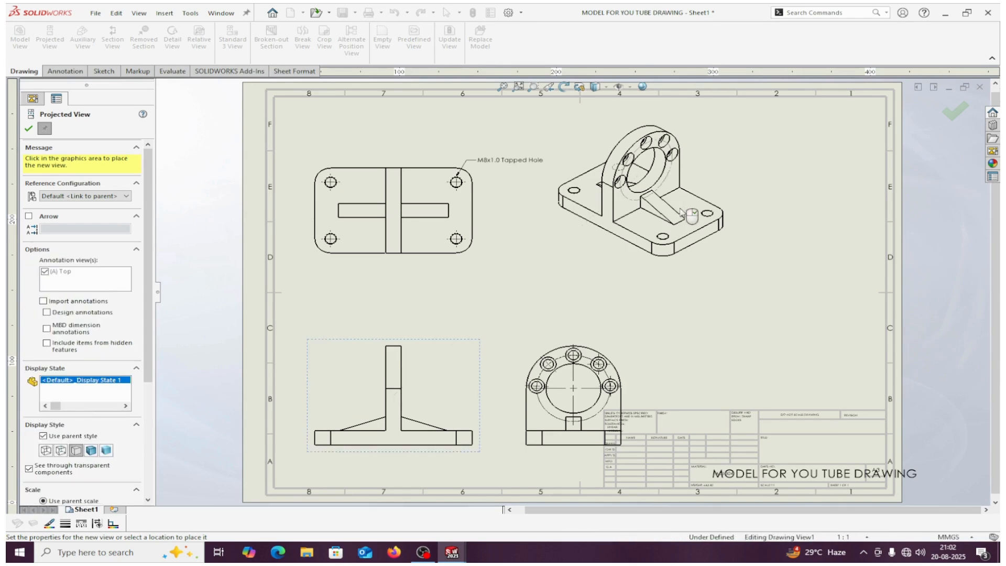
pyautogui.click(31, 131)
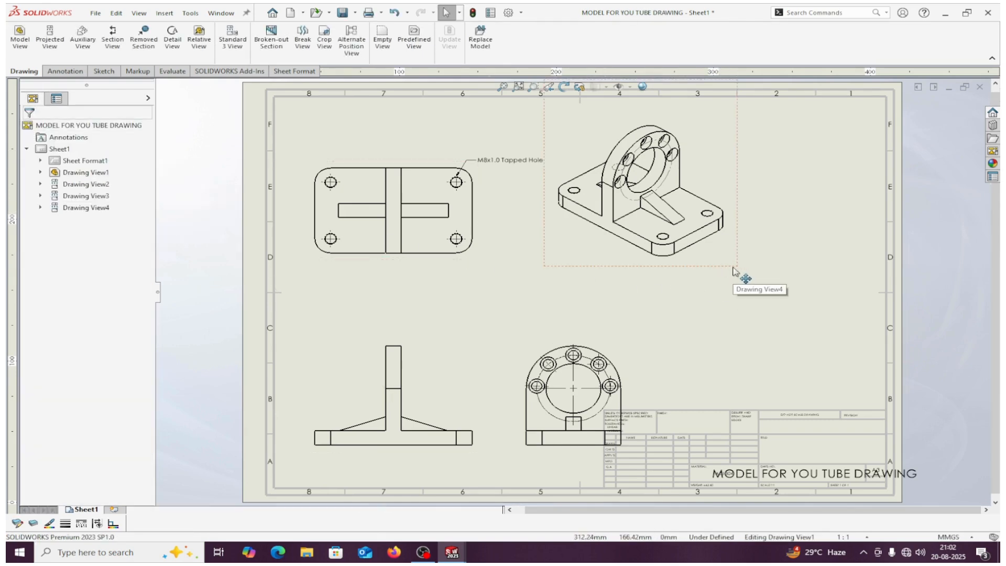
# Rearrange the views, shifting the isometric view toward the sheet's right edge and raising the front, side and top views clear of the title block
pyautogui.moveTo(748, 278); pyautogui.dragTo(834, 308)
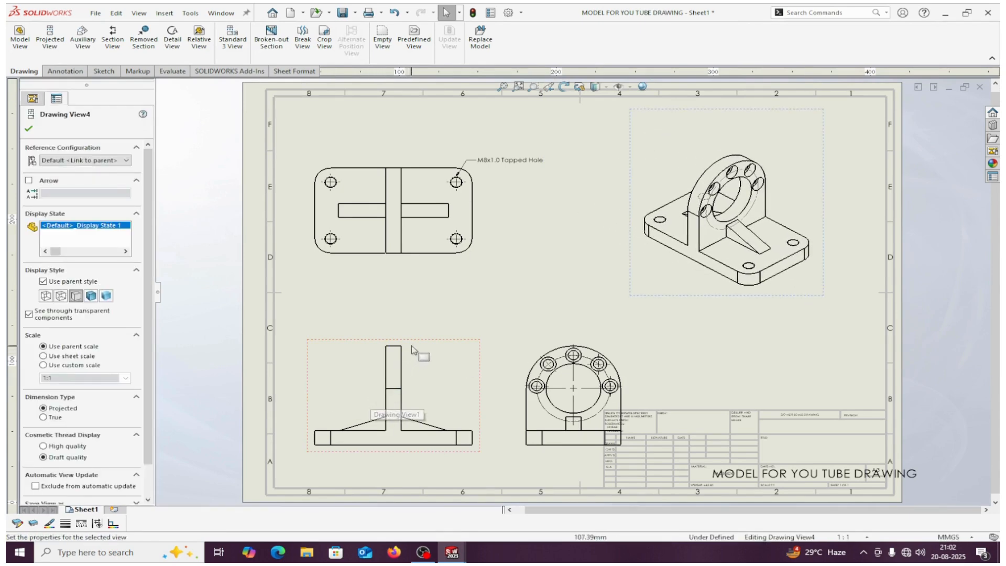
pyautogui.moveTo(417, 341)
pyautogui.mouseDown()
pyautogui.moveTo(443, 294)
pyautogui.moveTo(391, 292)
pyautogui.moveTo(472, 276)
pyautogui.moveTo(426, 325)
pyautogui.moveTo(456, 327)
pyautogui.moveTo(433, 294)
pyautogui.moveTo(460, 296)
pyautogui.mouseUp()
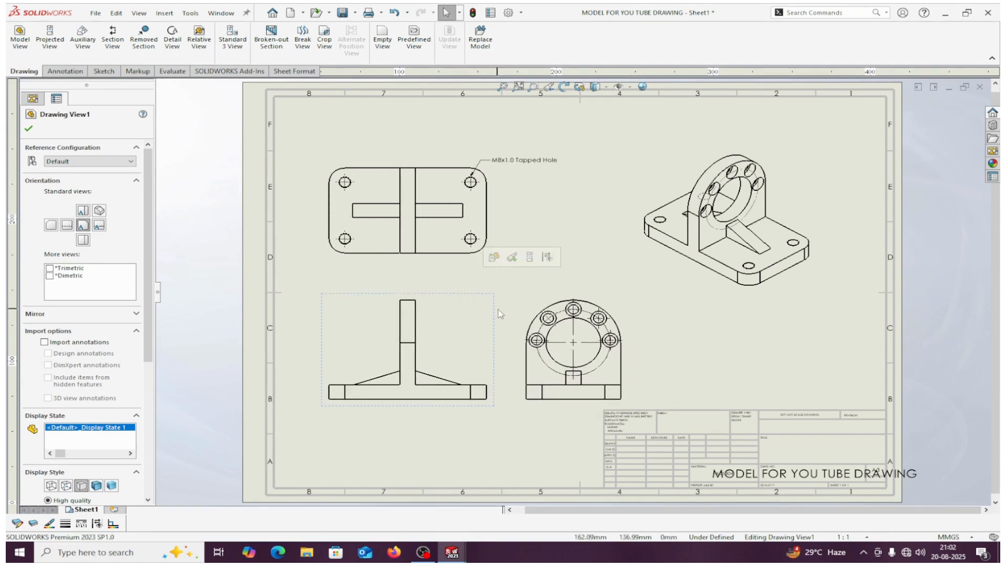
pyautogui.click(547, 303)
pyautogui.moveTo(497, 266)
pyautogui.mouseDown()
pyautogui.moveTo(534, 279)
pyautogui.moveTo(533, 247)
pyautogui.moveTo(518, 269)
pyautogui.moveTo(514, 246)
pyautogui.moveTo(497, 284)
pyautogui.moveTo(477, 285)
pyautogui.moveTo(477, 268)
pyautogui.moveTo(472, 292)
pyautogui.moveTo(434, 286)
pyautogui.moveTo(472, 290)
pyautogui.mouseUp()
pyautogui.click(475, 297)
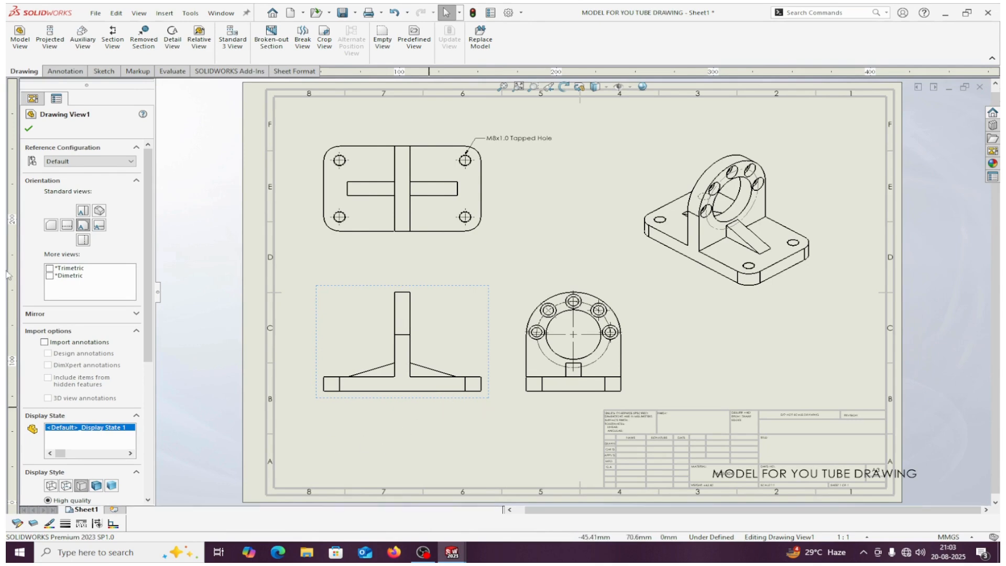
pyautogui.click(28, 129)
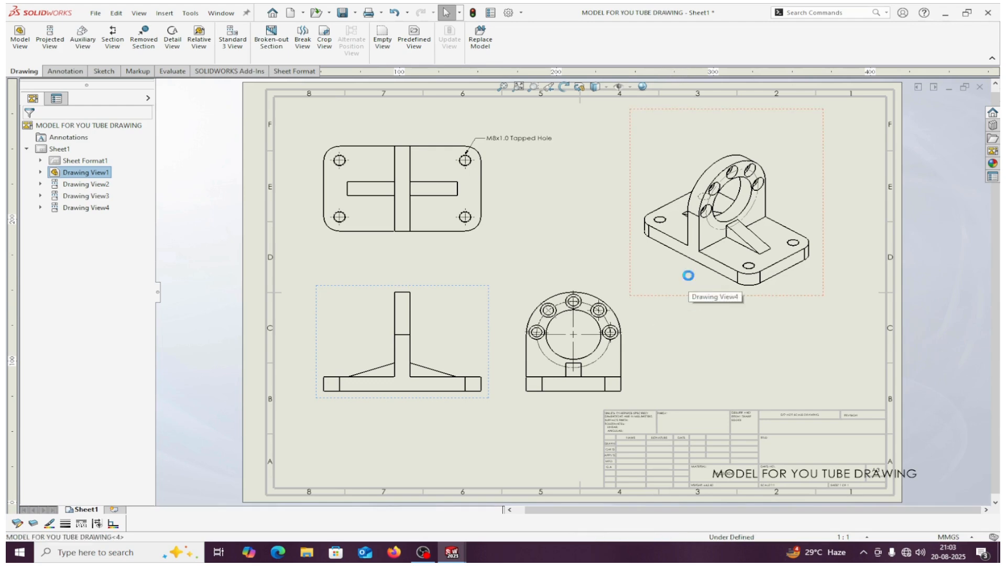
# Try Shaded With Edges, Shaded and Hidden Lines Removed on the isometric view, and settle its display style on Hidden Lines Visible
pyautogui.click(687, 275)
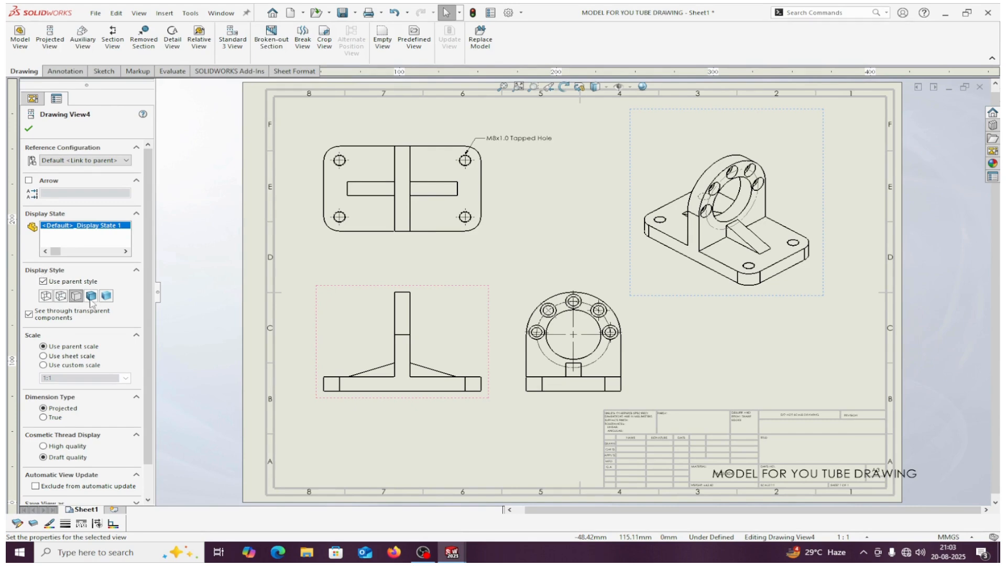
pyautogui.click(90, 298)
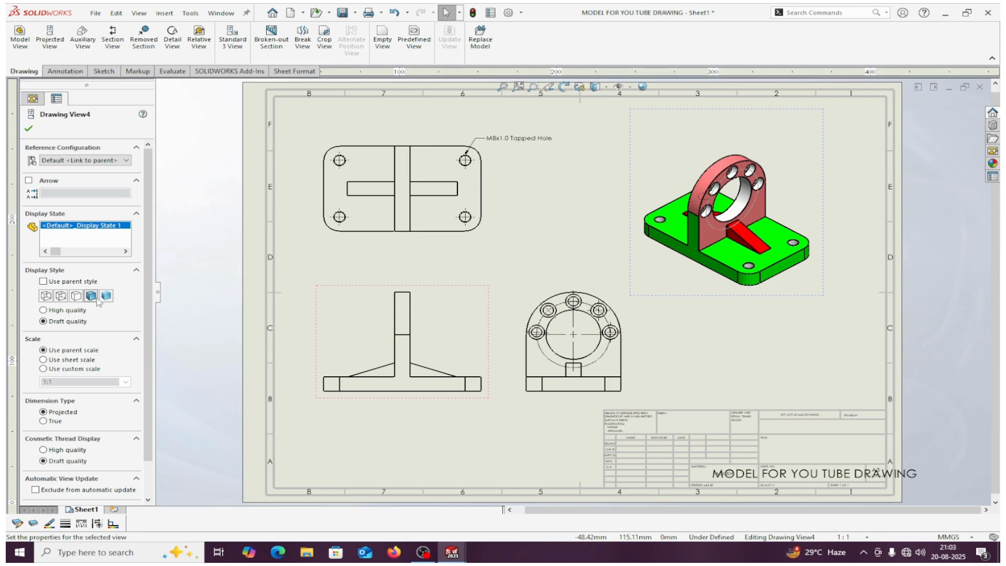
pyautogui.click(106, 296)
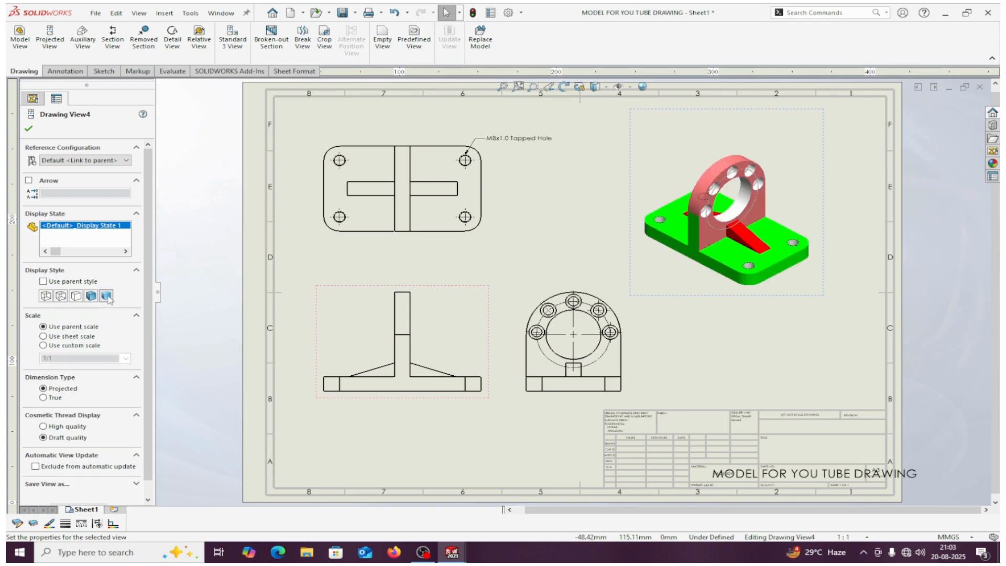
pyautogui.click(77, 297)
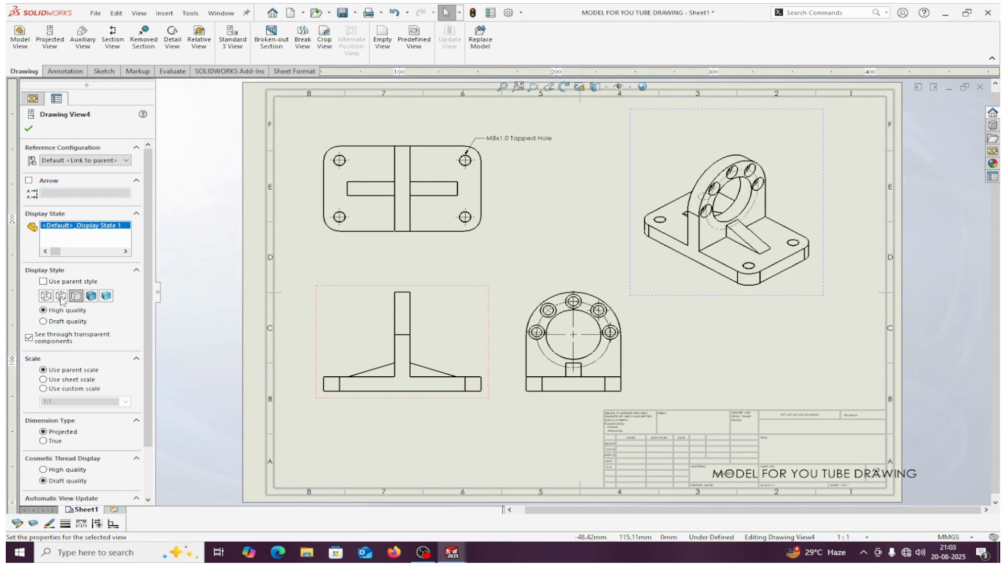
pyautogui.click(61, 297)
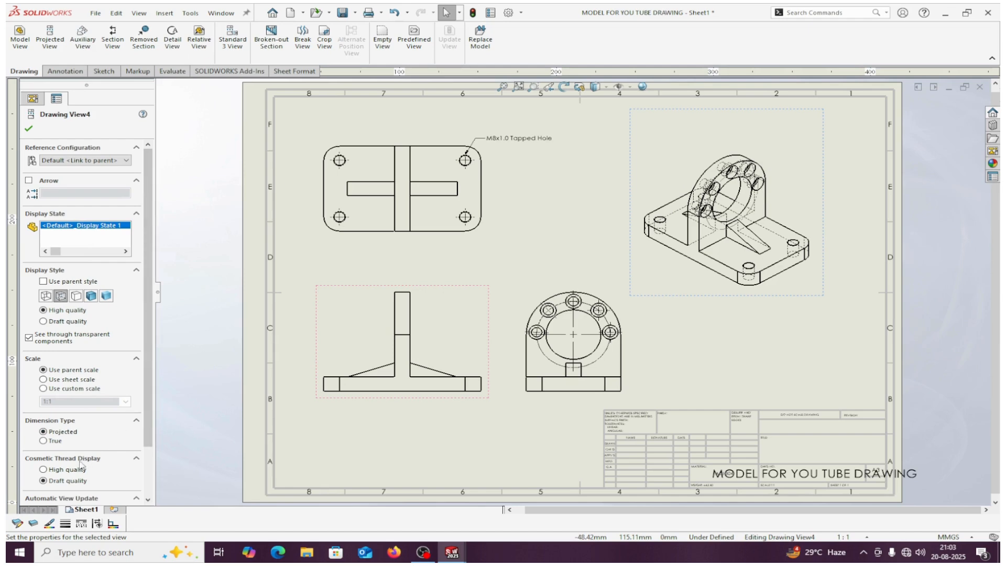
# Set the isometric view's cosmetic thread display to High quality and its custom scale to 1:1.5
pyautogui.click(43, 469)
pyautogui.click(43, 389)
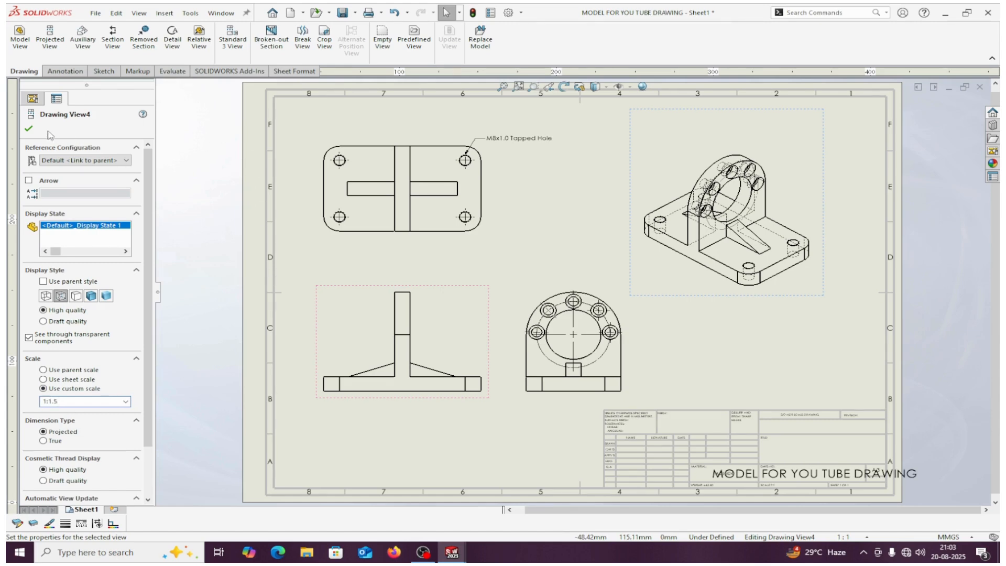
pyautogui.click(28, 128)
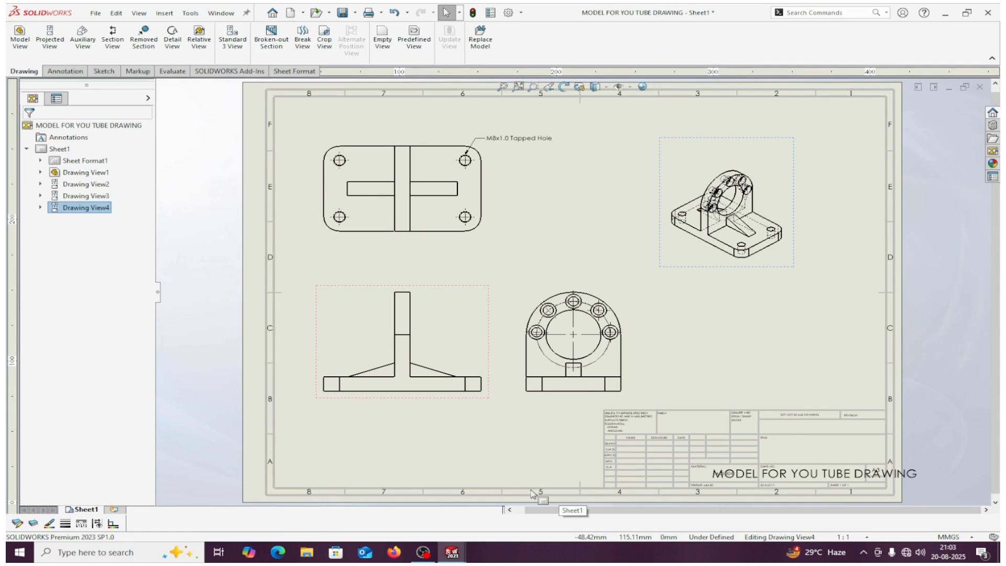
# Open the sheet properties and enter ABC as the sheet name
pyautogui.rightClick(717, 315)
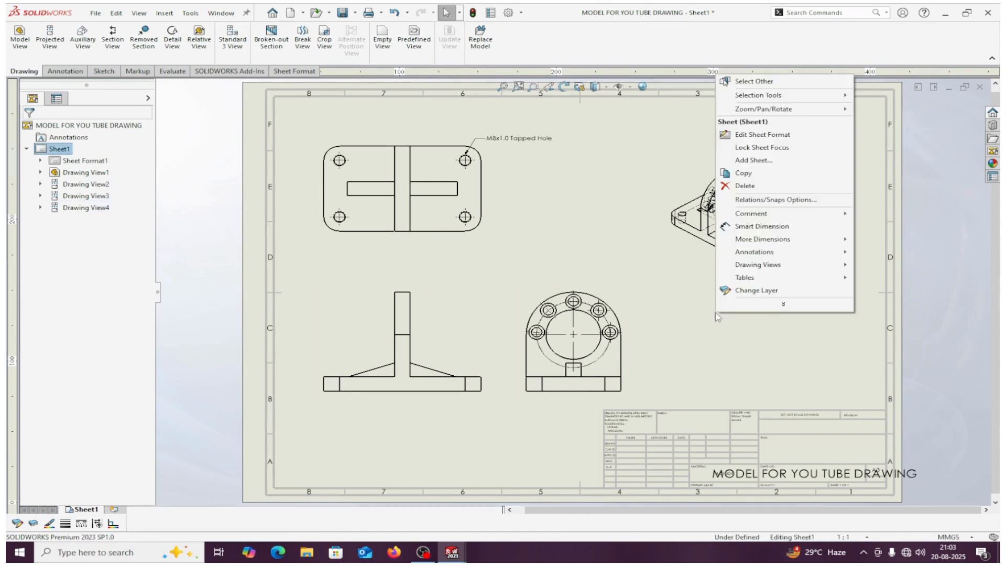
pyautogui.click(784, 307)
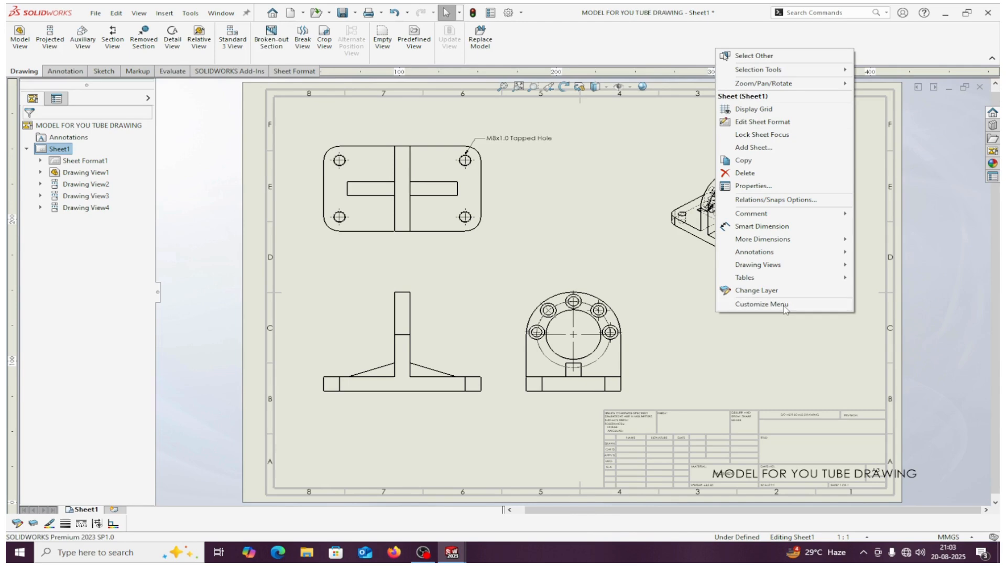
pyautogui.click(755, 186)
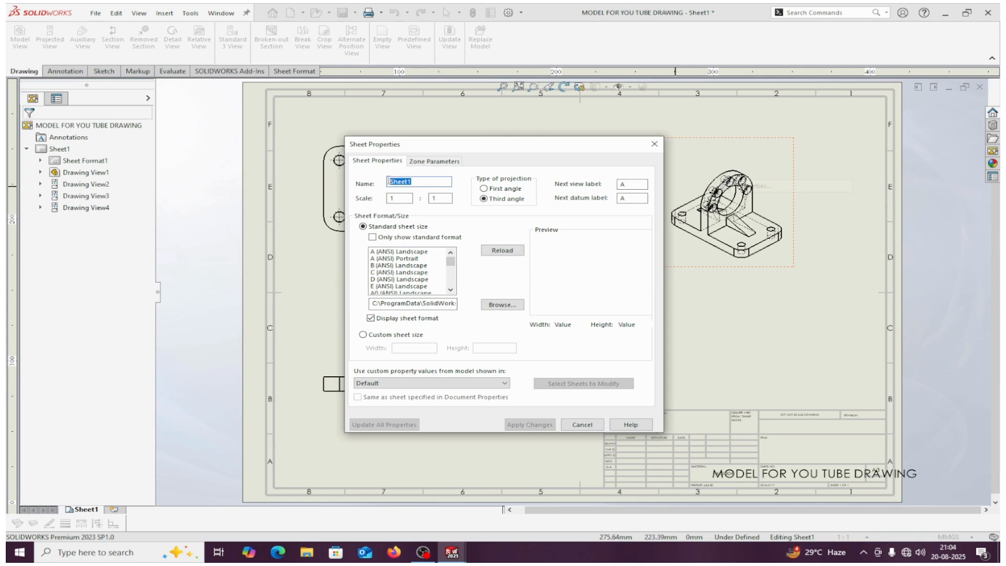
pyautogui.write('ABC')
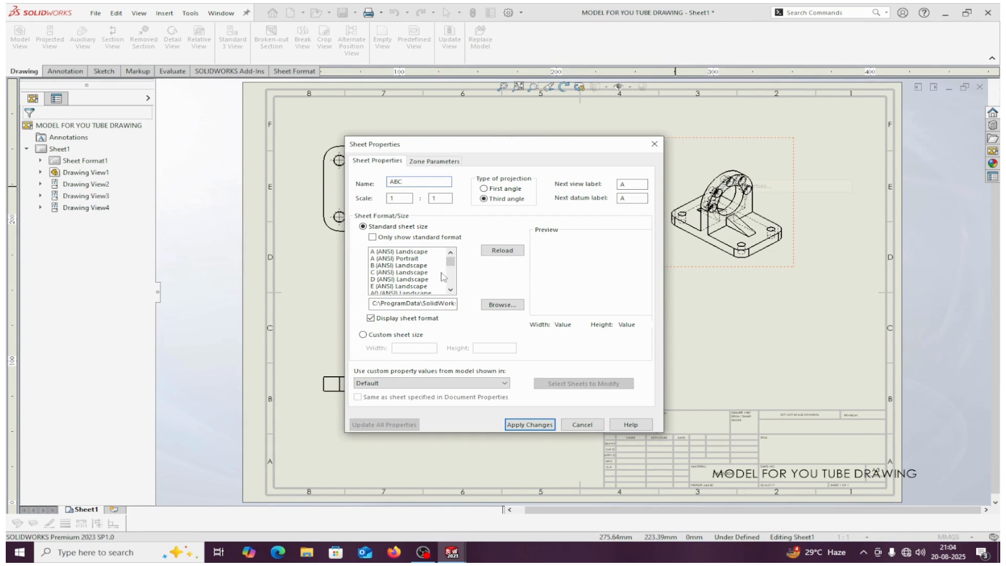
# Choose the A4 (ISO) standard sheet size and apply the sheet property changes
pyautogui.moveTo(449, 265); pyautogui.dragTo(449, 273)
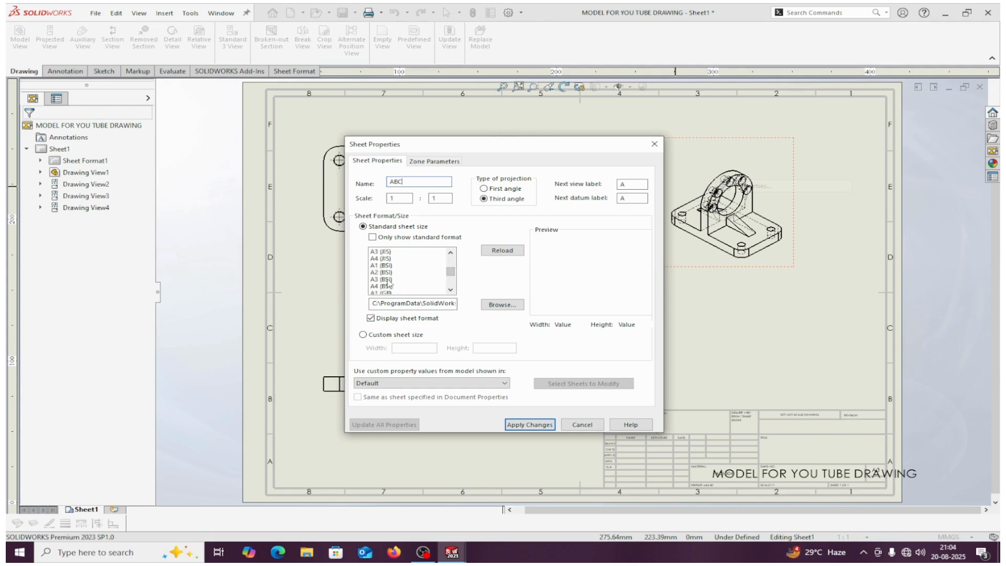
pyautogui.click(451, 290)
pyautogui.click(451, 290)
pyautogui.click(451, 290)
pyautogui.click(451, 290)
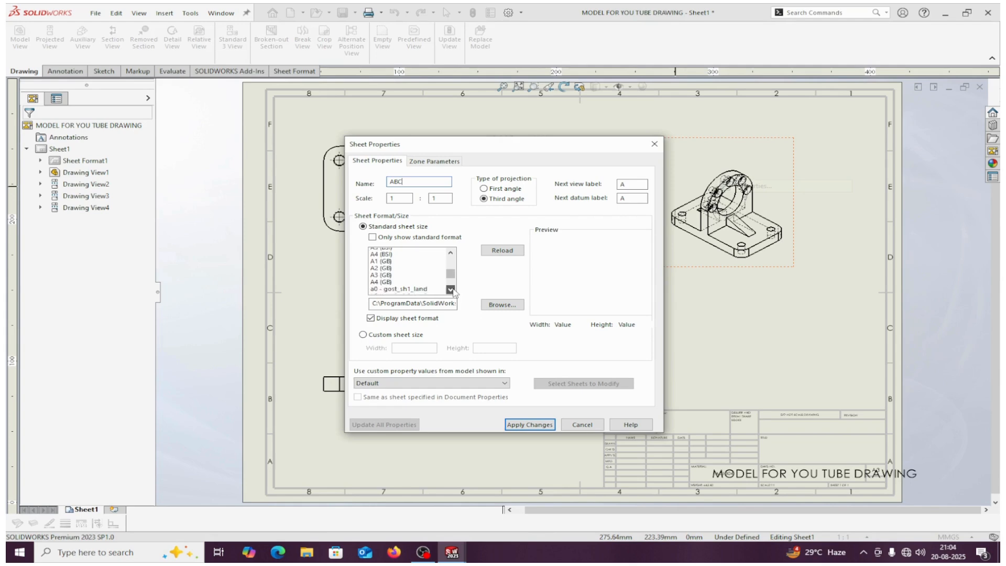
pyautogui.click(451, 289)
pyautogui.click(451, 289)
pyautogui.click(451, 289)
pyautogui.click(451, 290)
pyautogui.click(452, 290)
pyautogui.moveTo(453, 275); pyautogui.dragTo(451, 268)
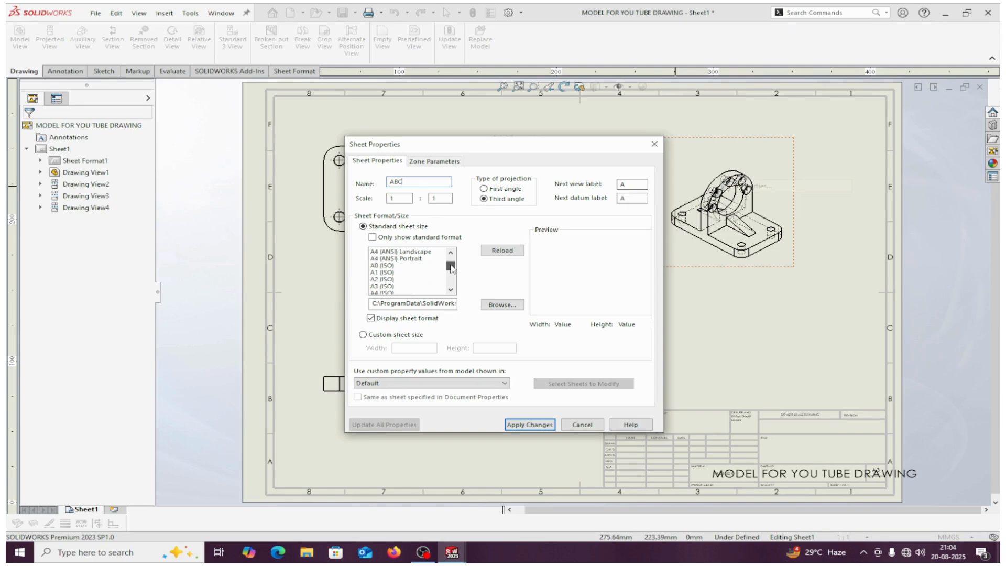
pyautogui.click(384, 293)
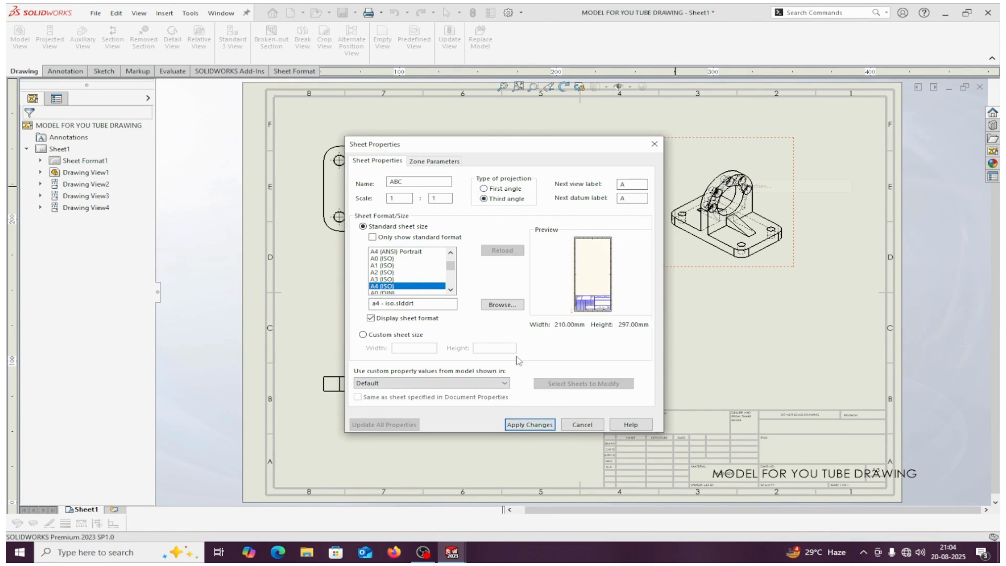
pyautogui.click(529, 425)
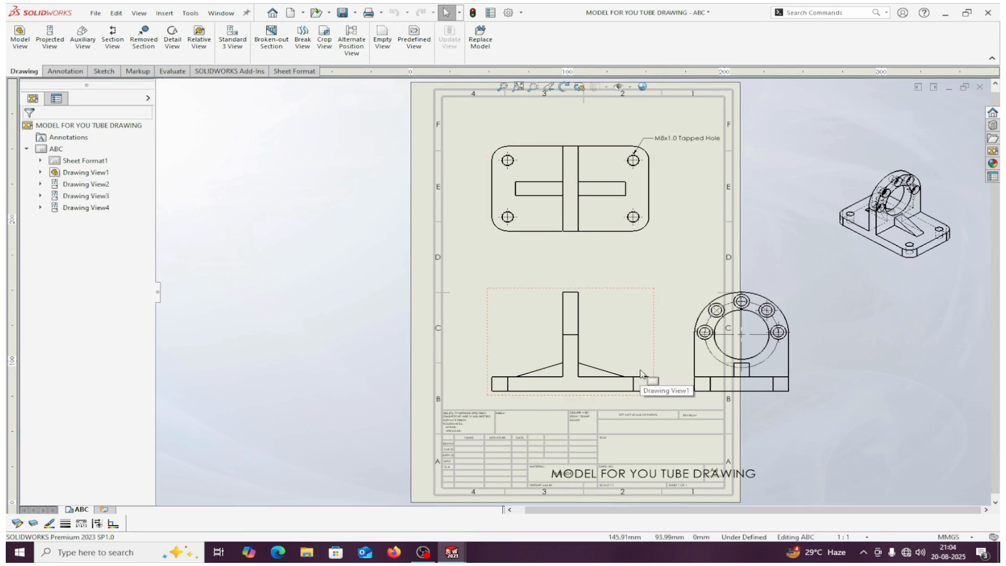
# Reopen the sheet's properties, change the standard sheet size to A3 (ISO) and apply it
pyautogui.rightClick(642, 266)
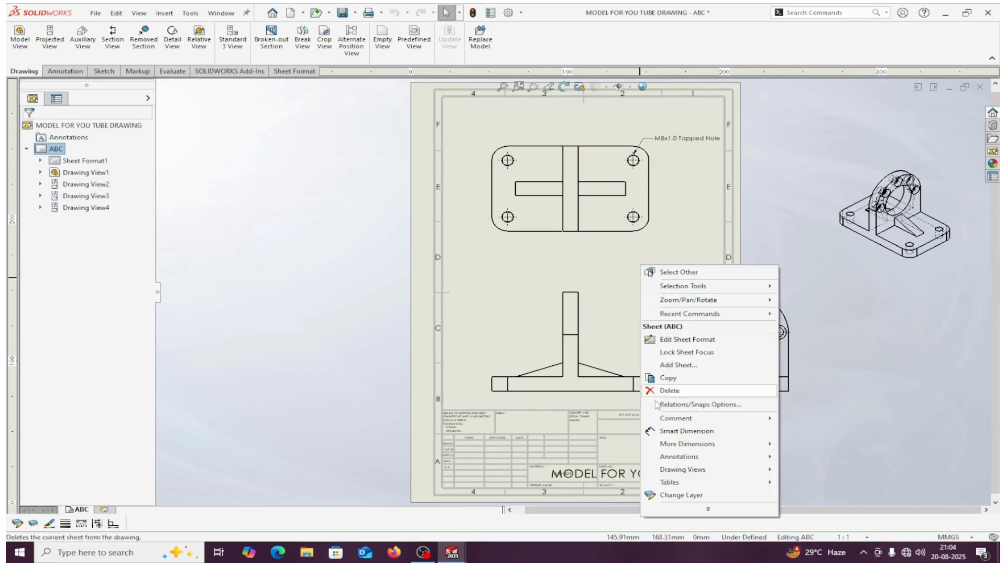
pyautogui.click(704, 518)
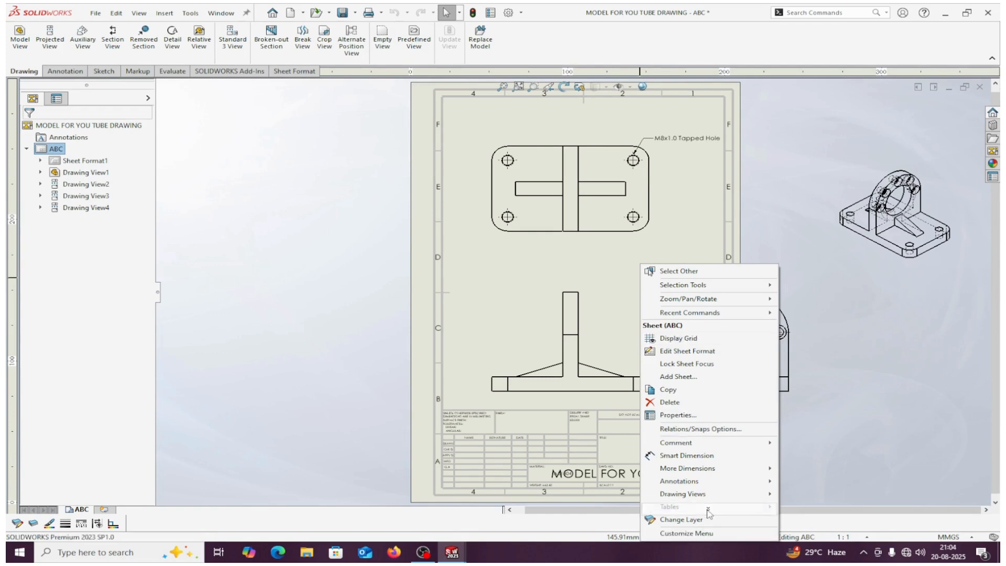
pyautogui.click(677, 415)
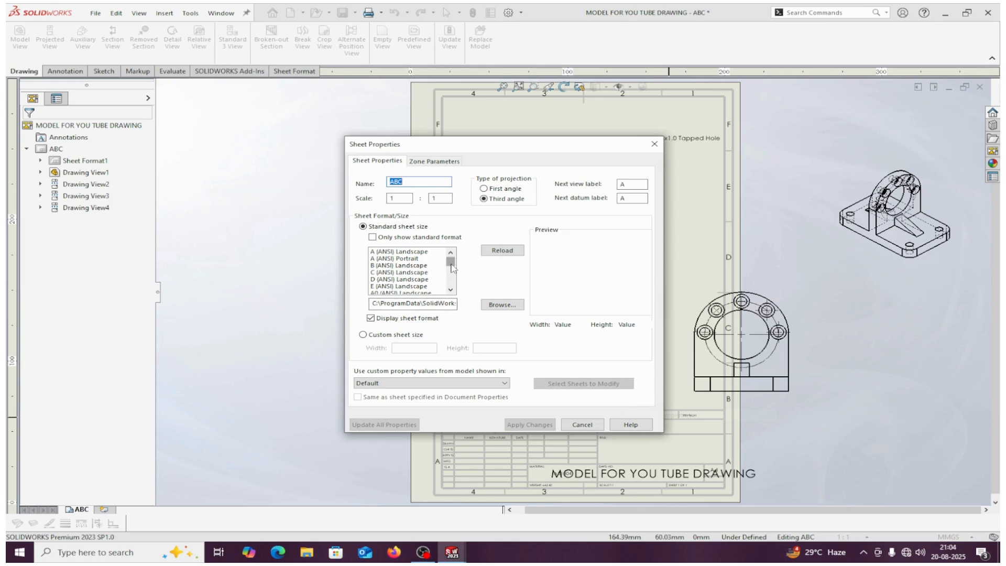
pyautogui.scroll(-3, 452, 268)
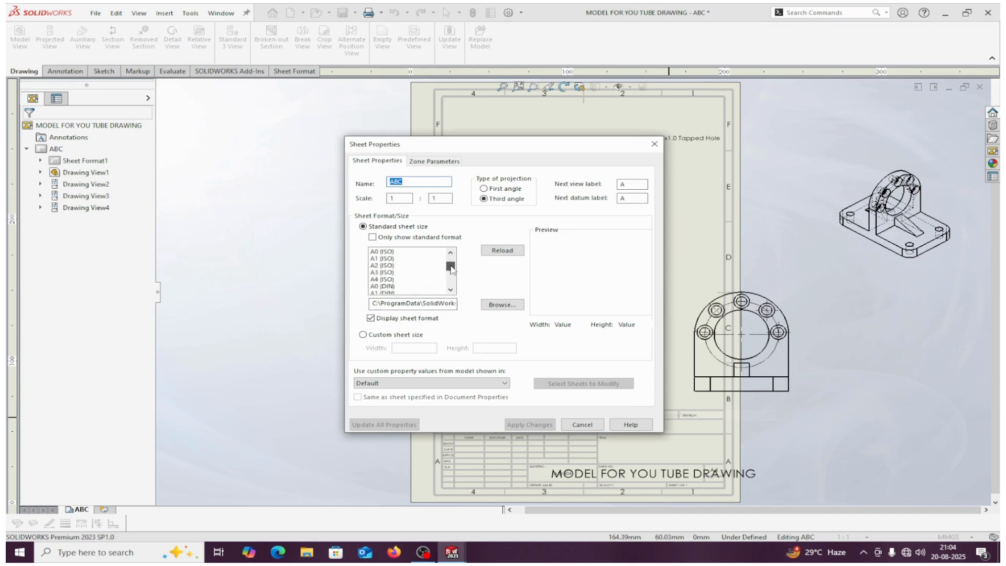
pyautogui.click(376, 273)
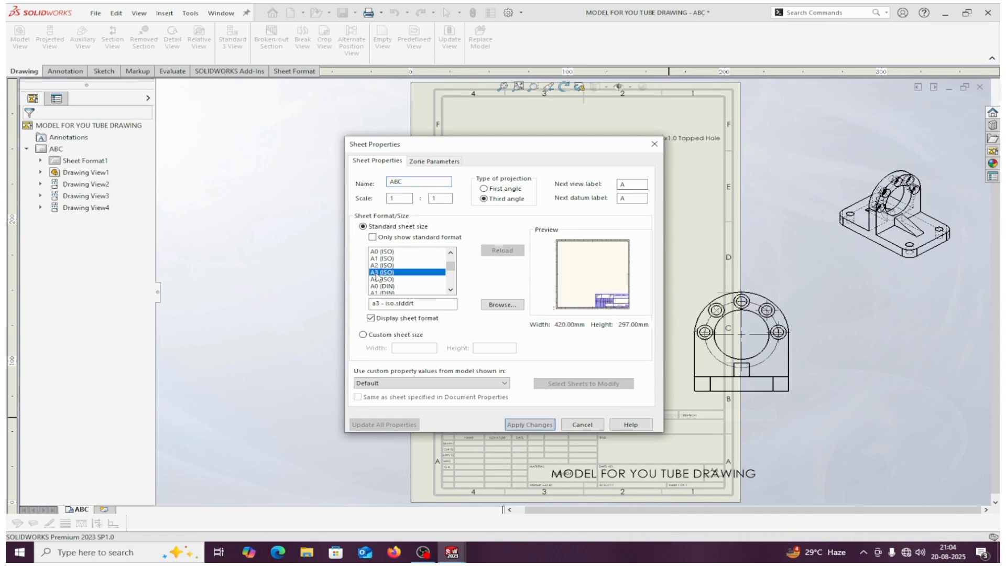
pyautogui.click(517, 425)
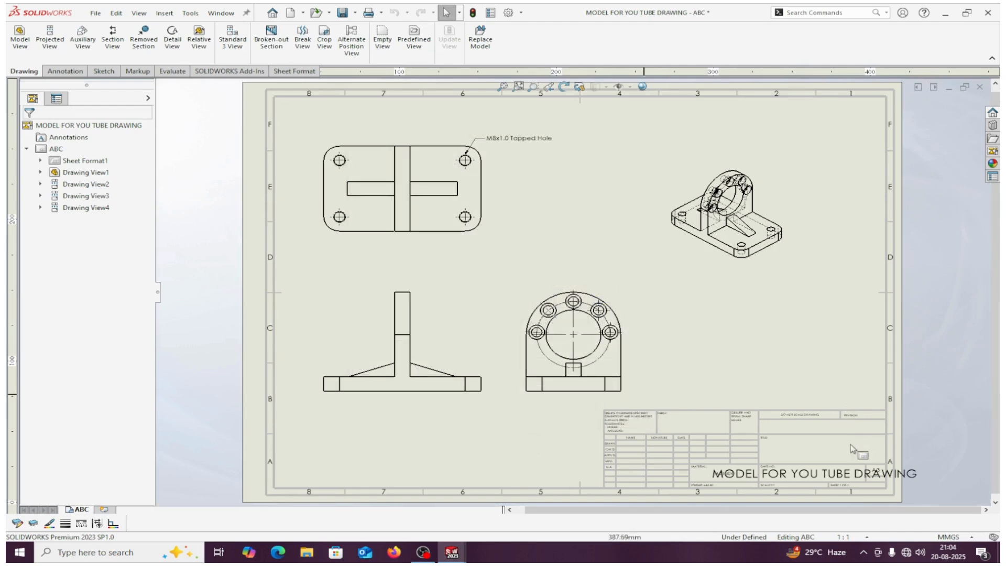
# Add baseline dimensions above the top view from the plate's left edge to both upright wall faces, the rib's right end and the plate's right edge
pyautogui.scroll(-1, 757, 487)
pyautogui.scroll(2, 625, 344)
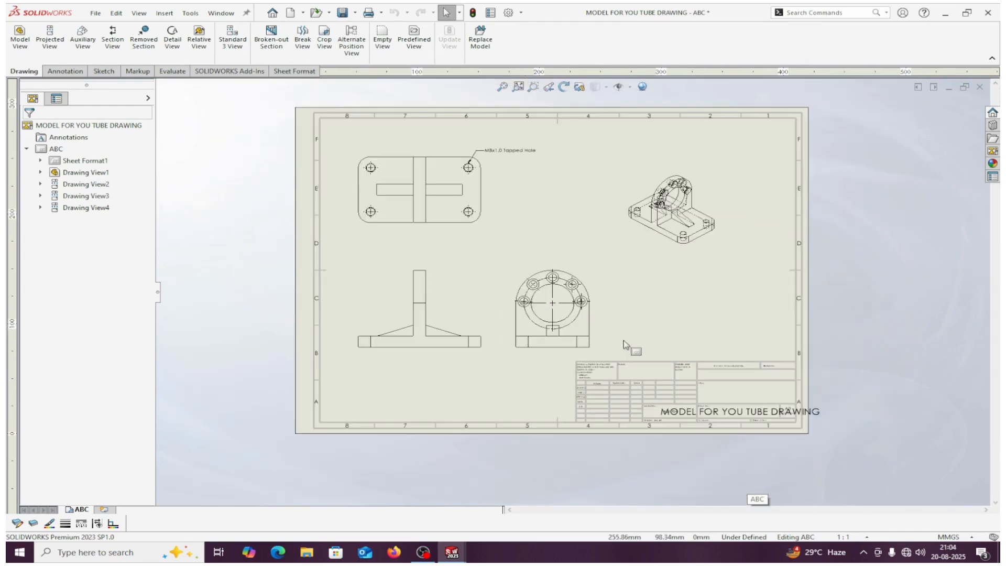
pyautogui.scroll(-1, 628, 333)
pyautogui.scroll(2, 629, 324)
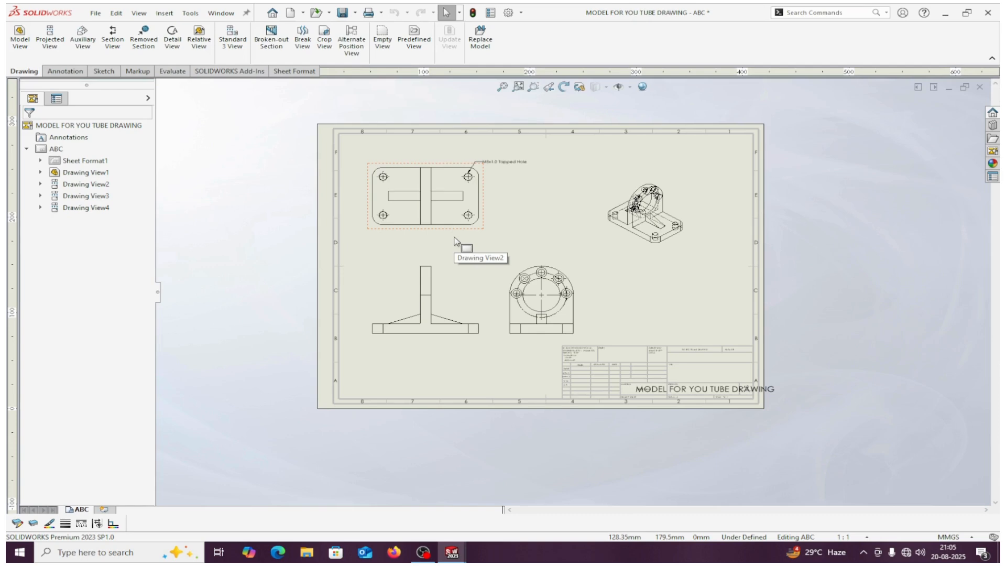
pyautogui.click(66, 71)
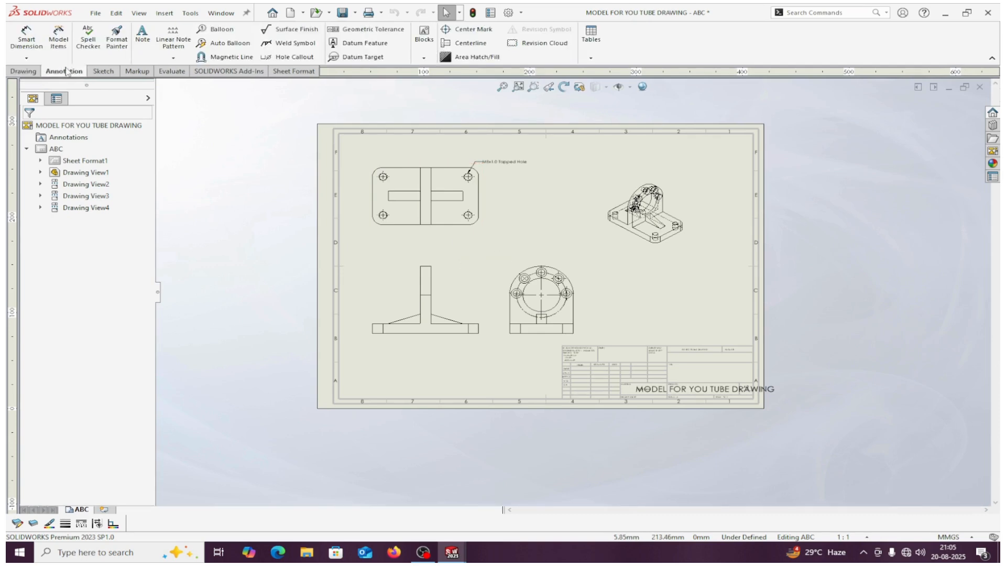
pyautogui.click(31, 58)
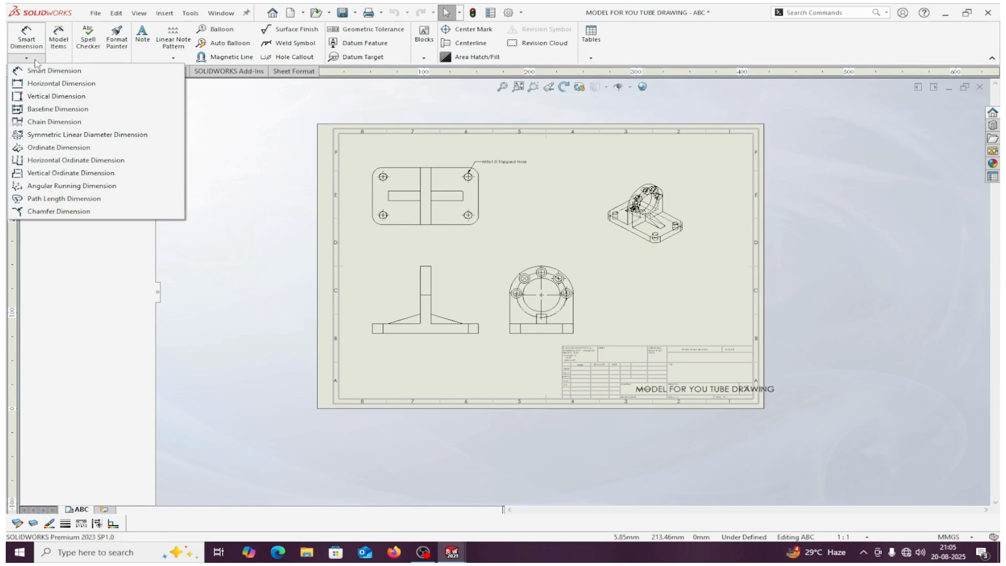
pyautogui.click(35, 110)
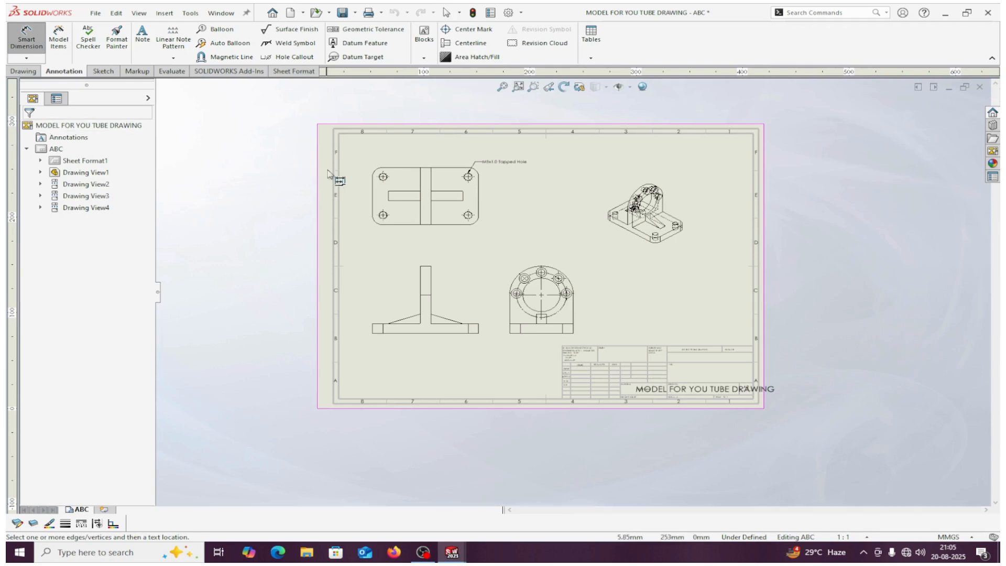
pyautogui.click(373, 195)
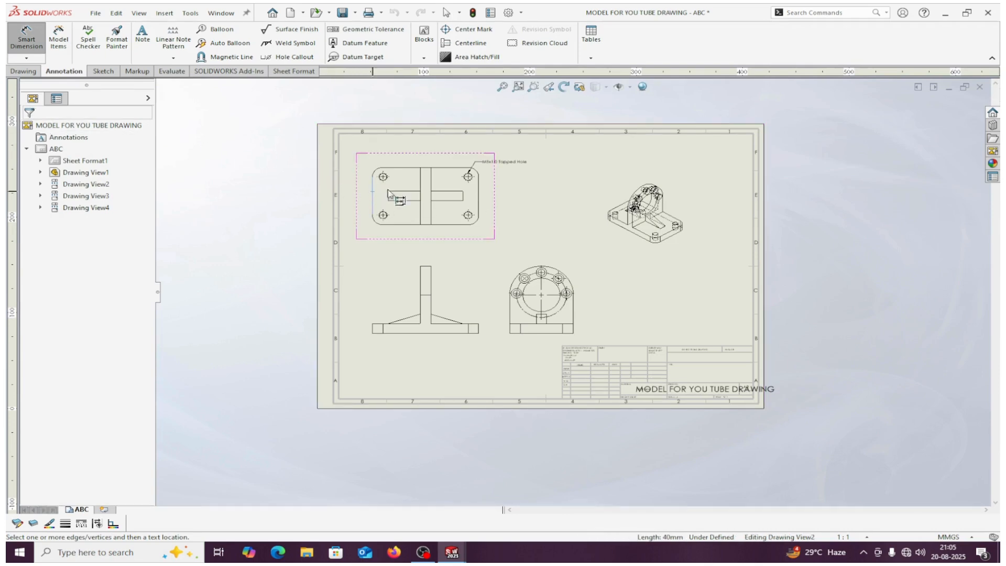
pyautogui.click(421, 188)
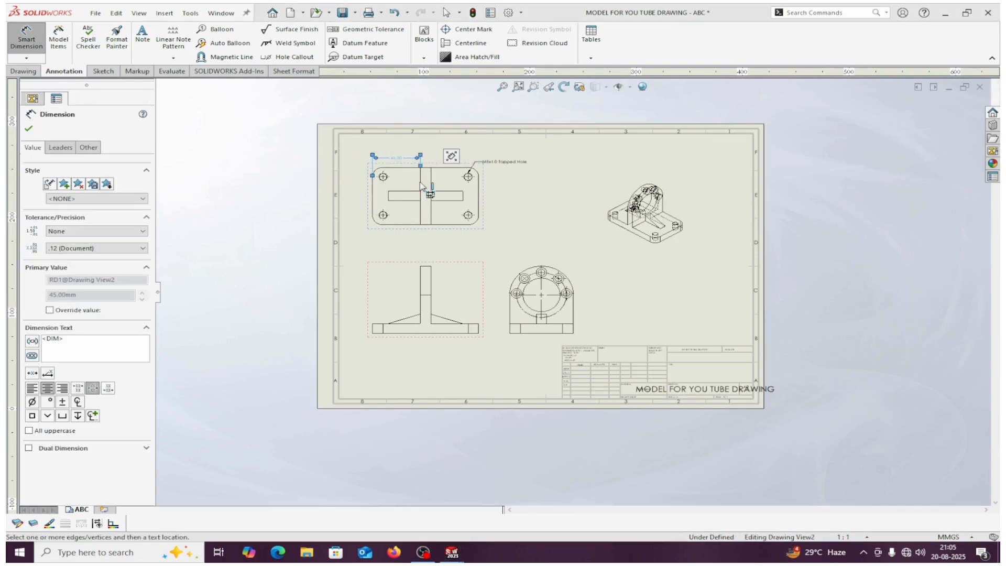
pyautogui.click(431, 180)
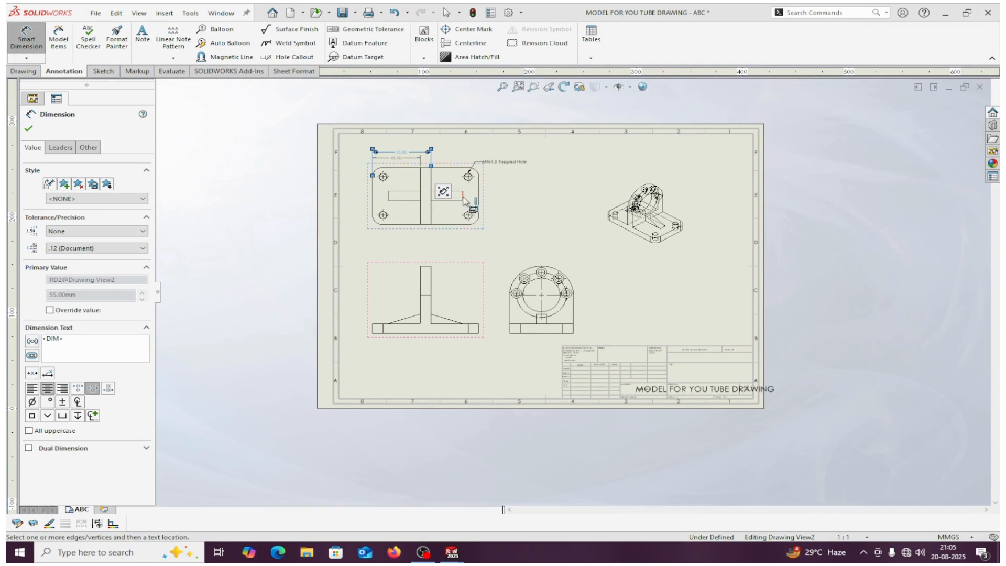
pyautogui.click(463, 190)
pyautogui.click(479, 198)
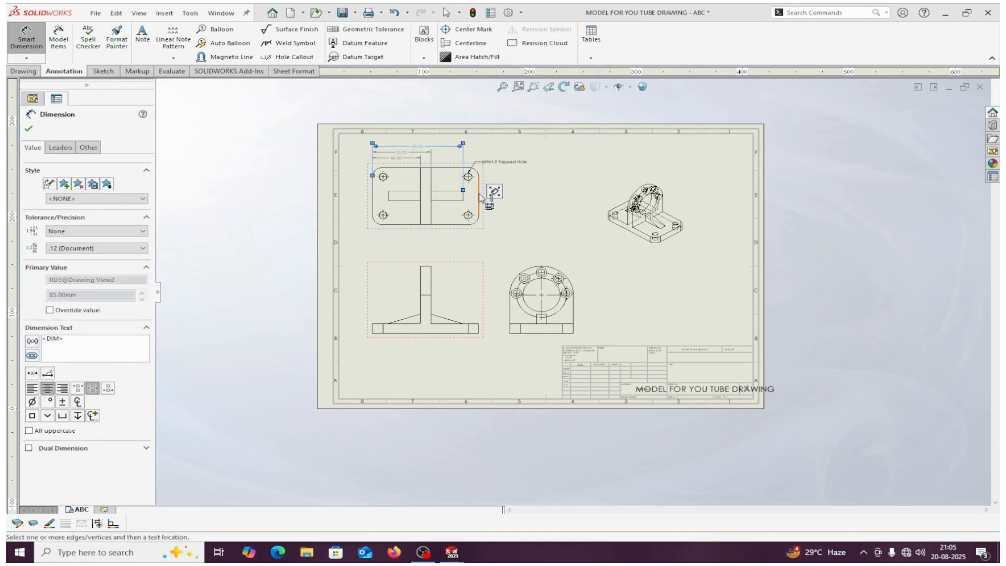
pyautogui.press('Escape')
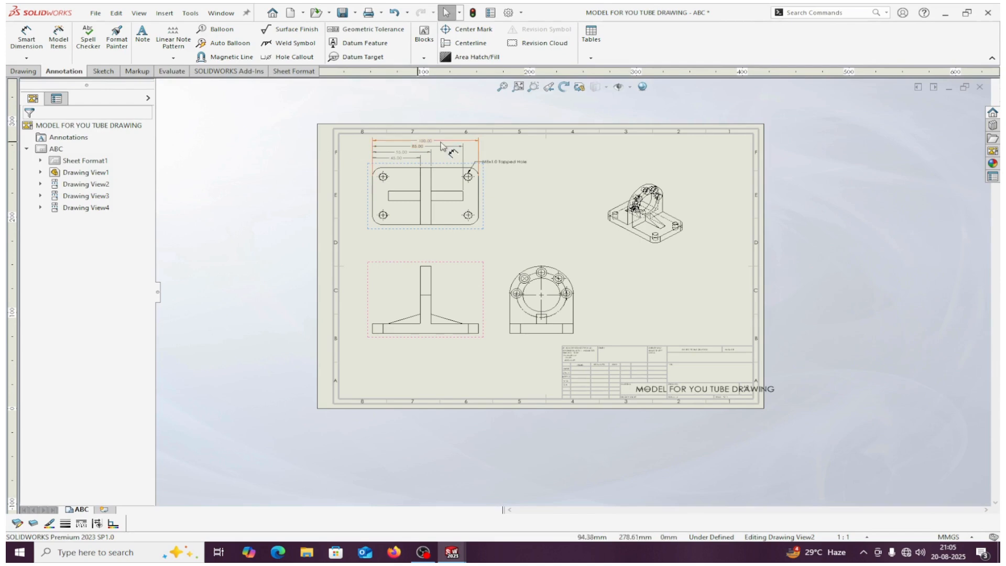
# Add chain dimensions below the top view from the plate's left edge through both wall faces and the rib's right end to the plate's right edge
pyautogui.scroll(-3, 450, 152)
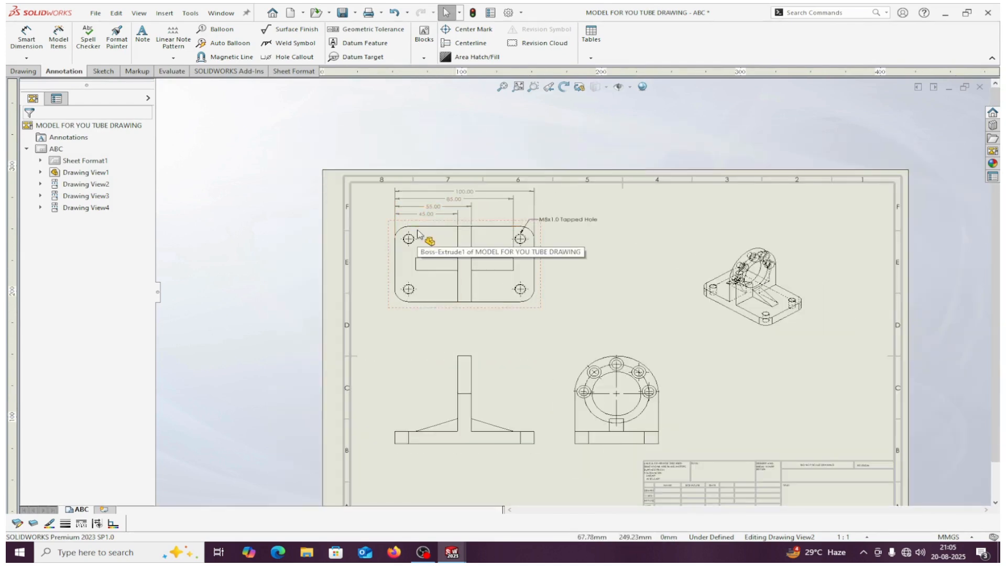
pyautogui.click(27, 58)
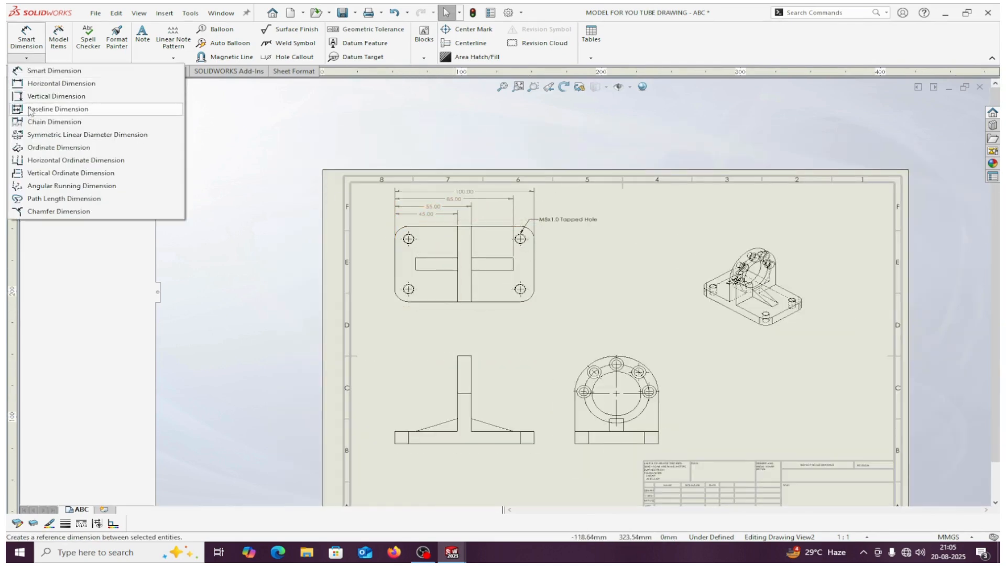
pyautogui.click(47, 122)
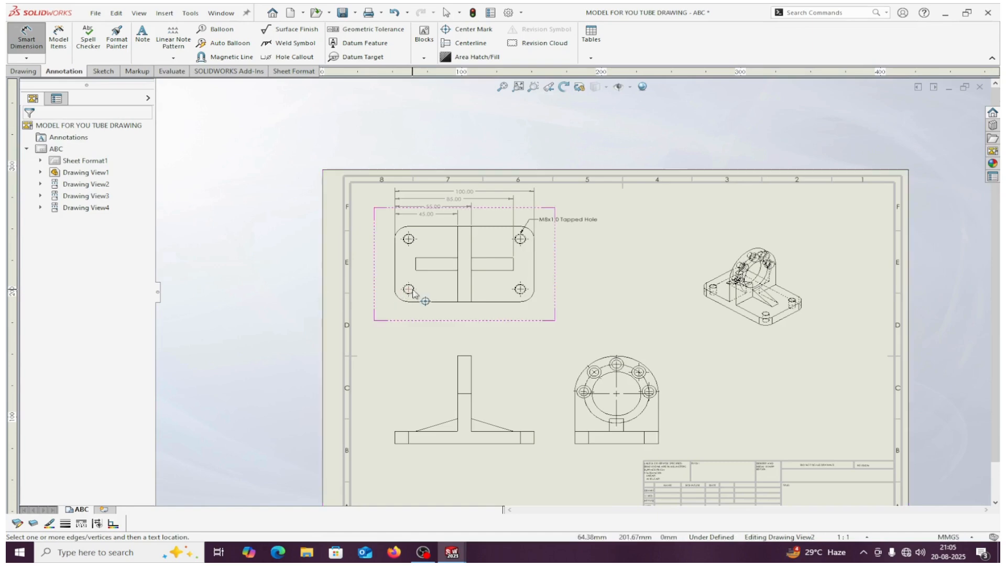
pyautogui.click(396, 282)
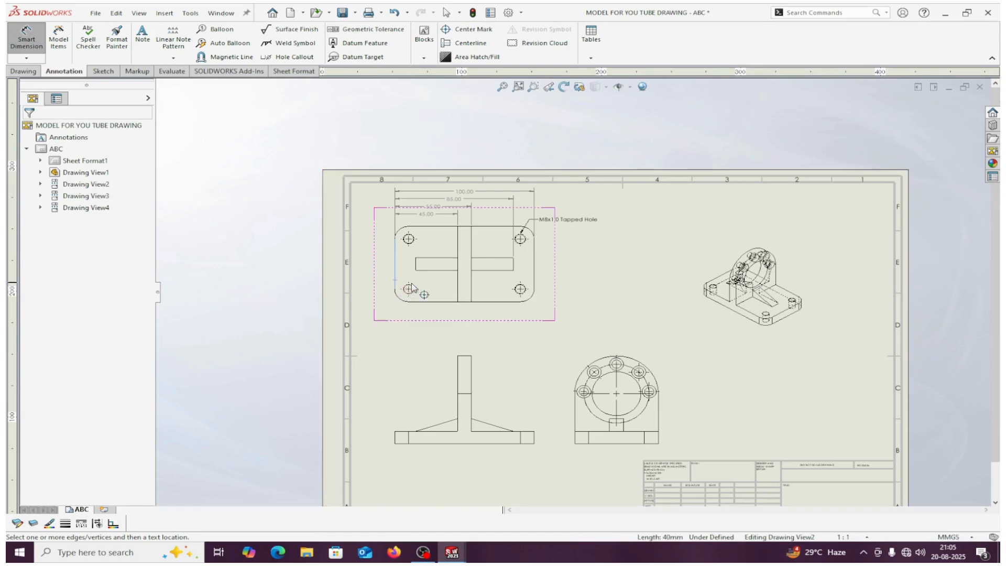
pyautogui.click(458, 291)
pyautogui.click(471, 294)
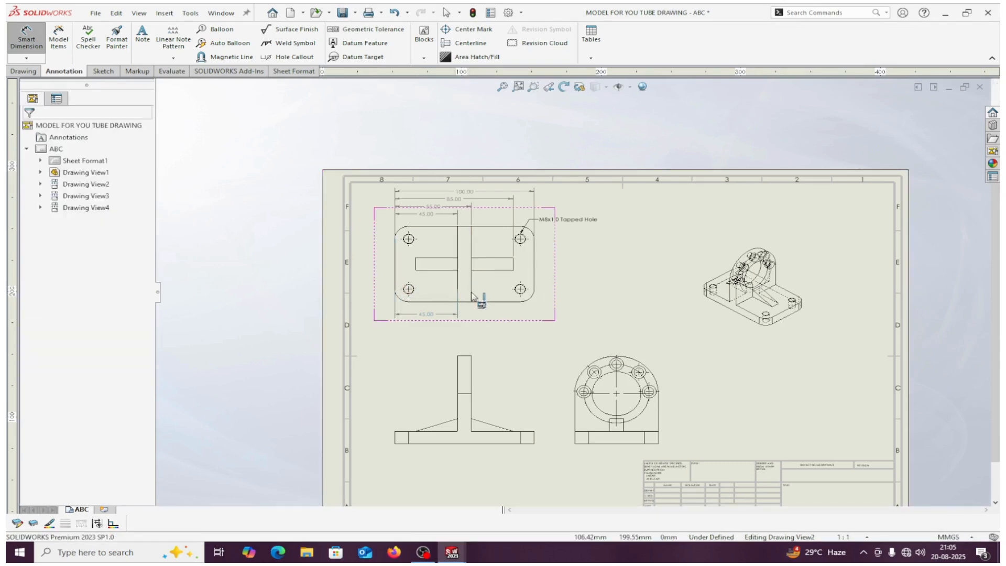
pyautogui.click(515, 265)
pyautogui.click(534, 283)
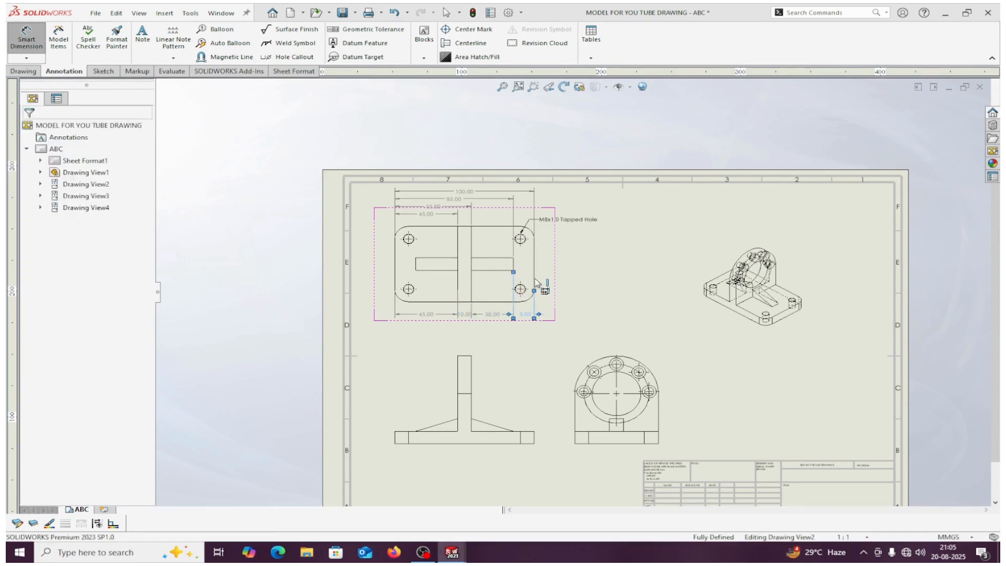
pyautogui.click(30, 129)
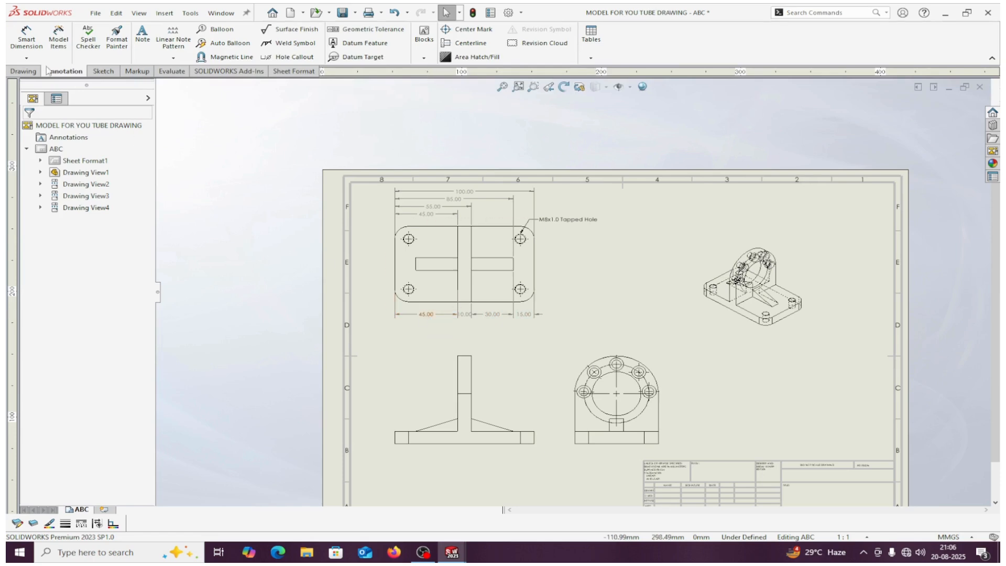
# Add horizontal ordinate dimensions below the front view, from zero at the base's left corner to both inner base lines, the wall's right face and the right corner
pyautogui.click(27, 58)
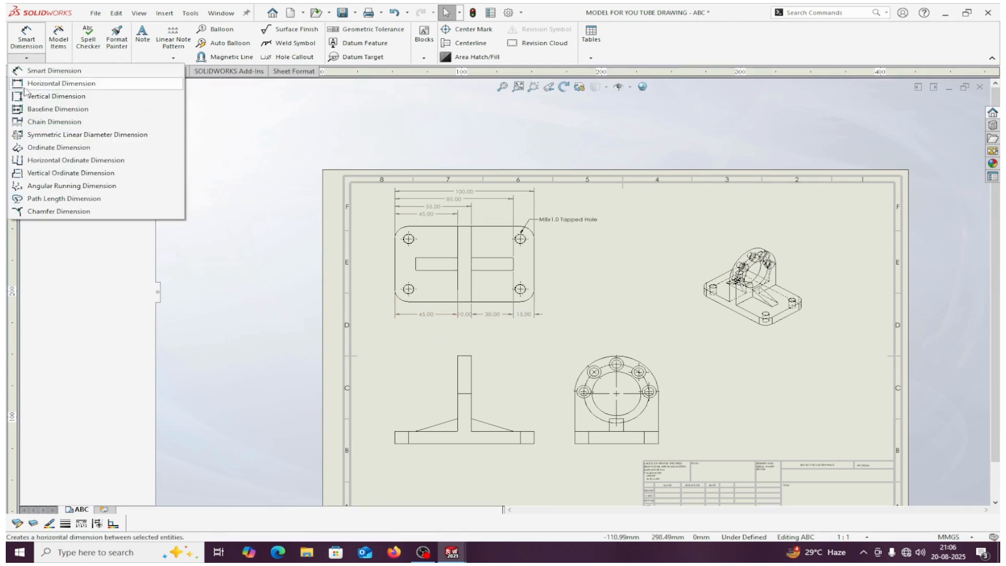
pyautogui.click(32, 148)
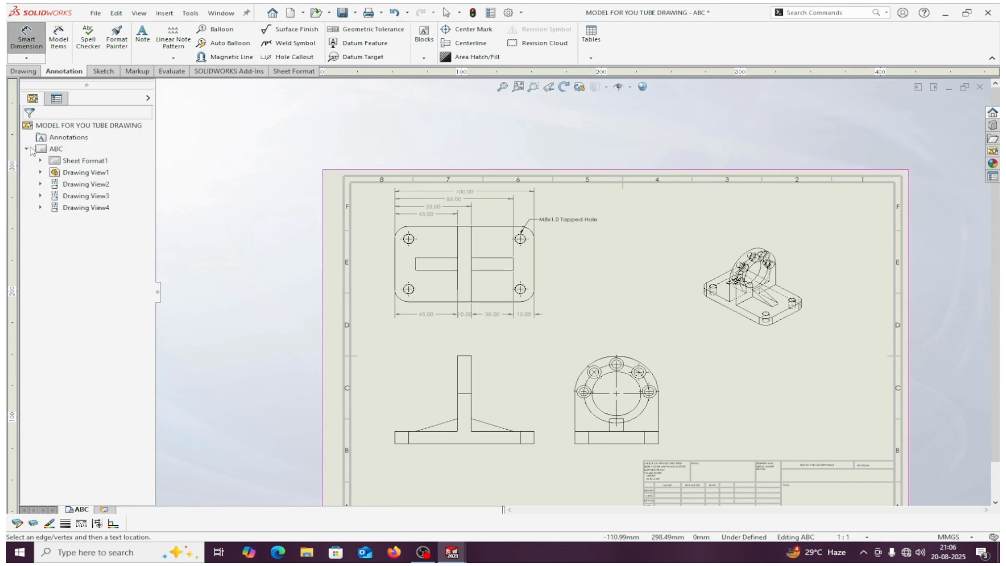
pyautogui.click(27, 58)
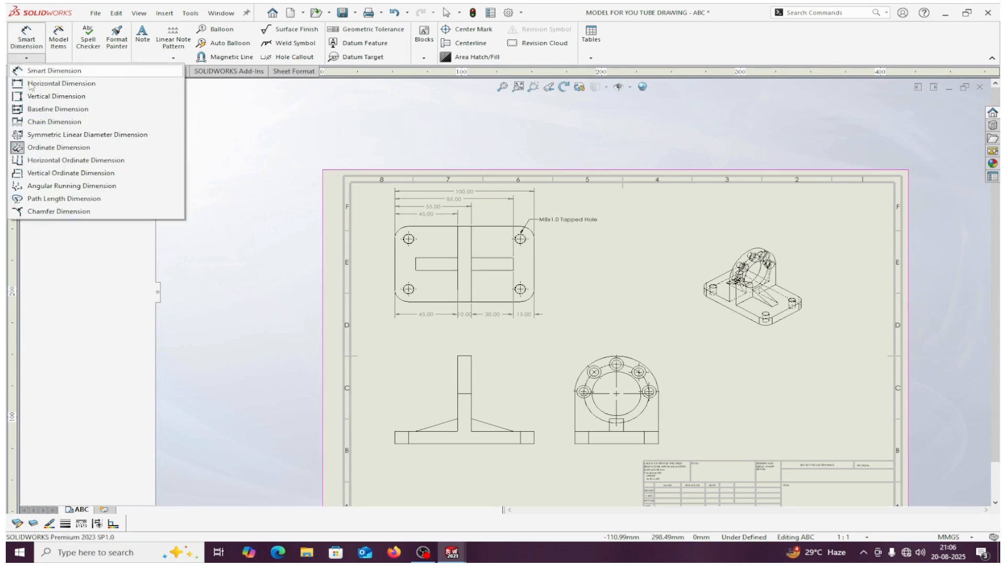
pyautogui.click(37, 162)
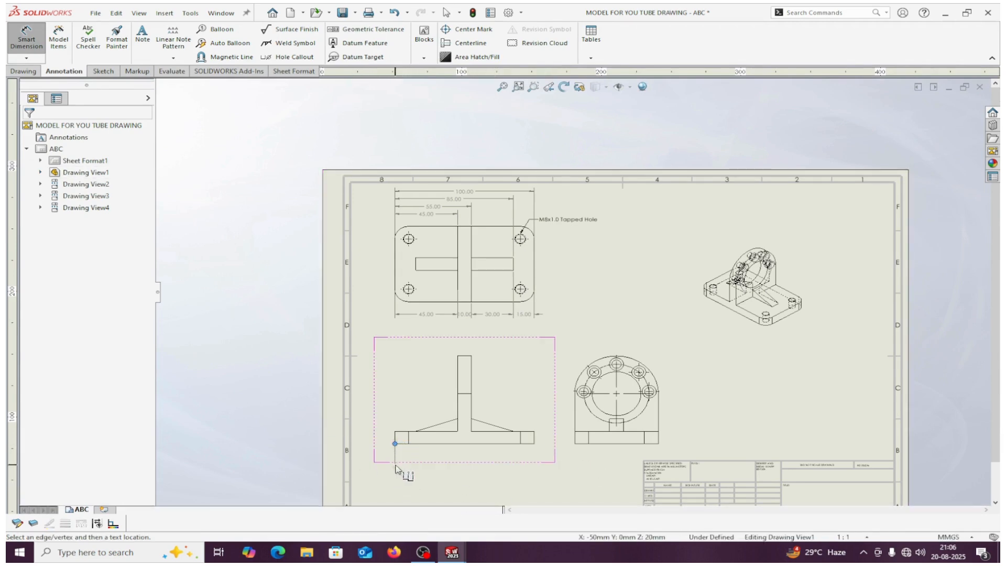
pyautogui.click(394, 444)
pyautogui.click(409, 444)
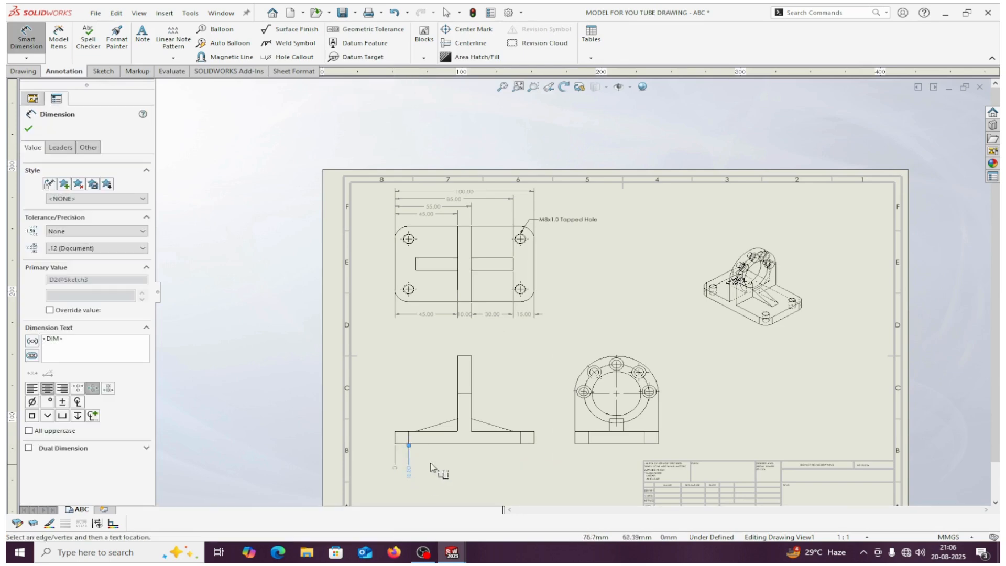
pyautogui.click(471, 433)
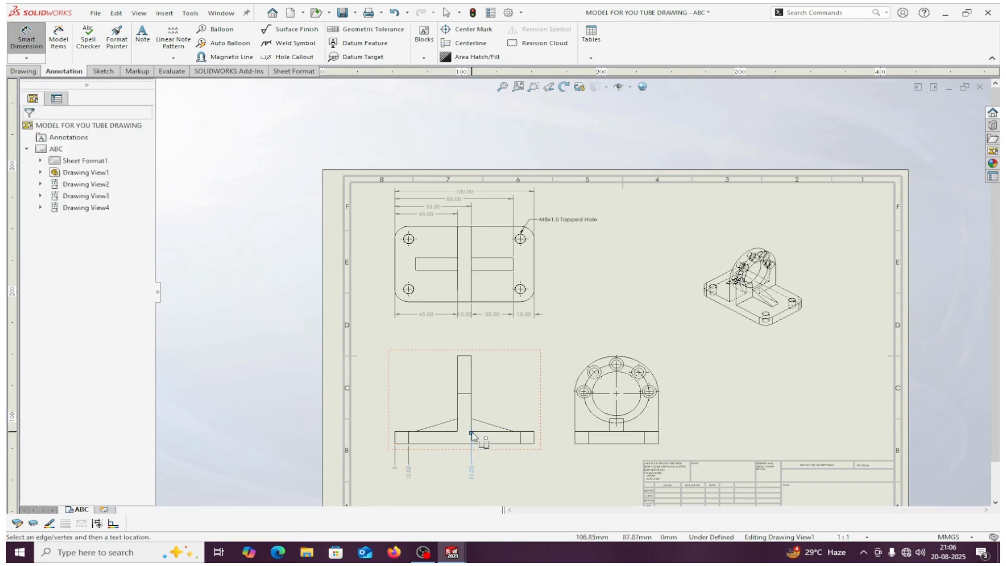
pyautogui.click(520, 444)
pyautogui.click(534, 446)
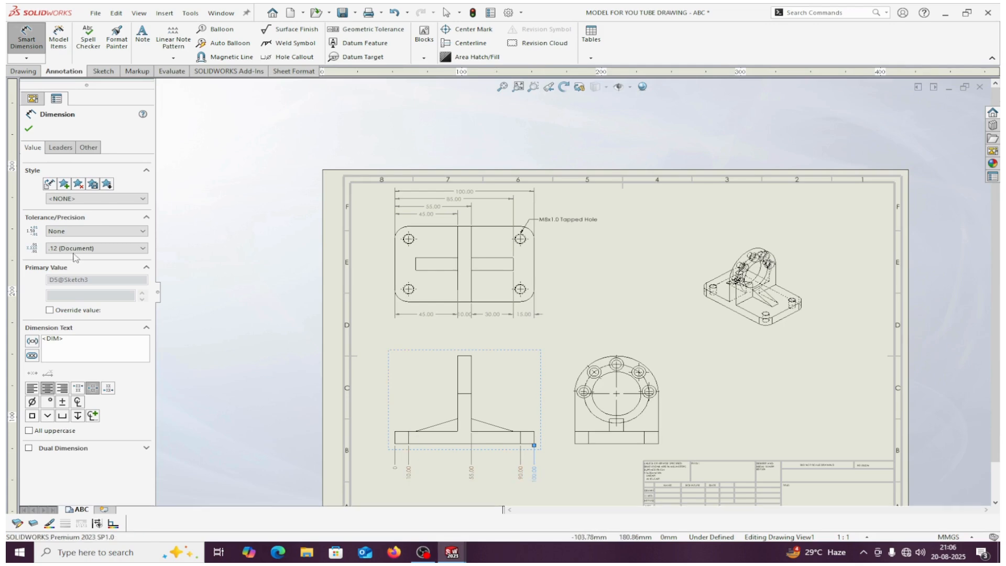
# Add vertical ordinate dimensions beside the front view, from zero at the base's bottom-left corner to the base's top, the wall's middle edge and the wall's top
pyautogui.click(29, 129)
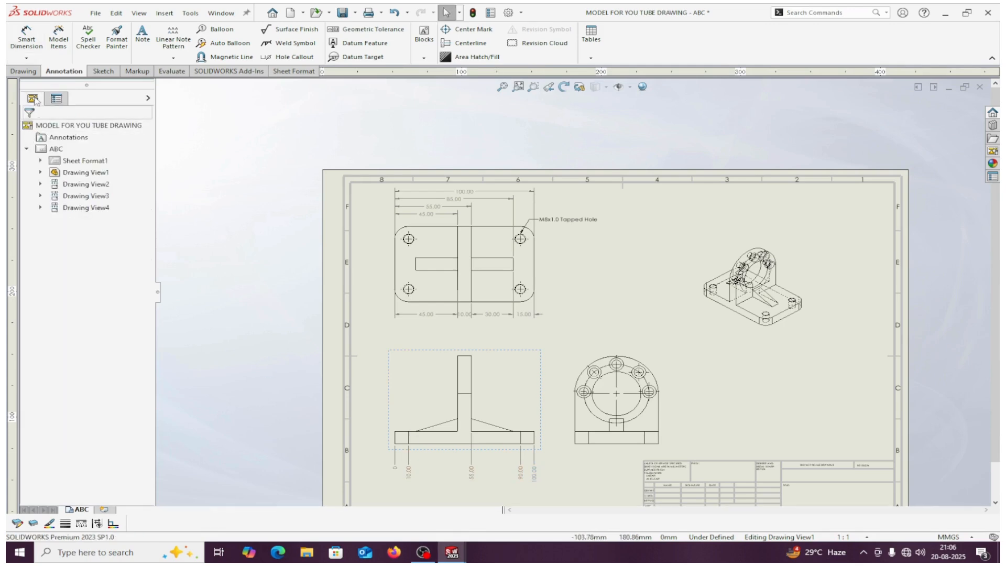
pyautogui.click(26, 58)
pyautogui.click(42, 172)
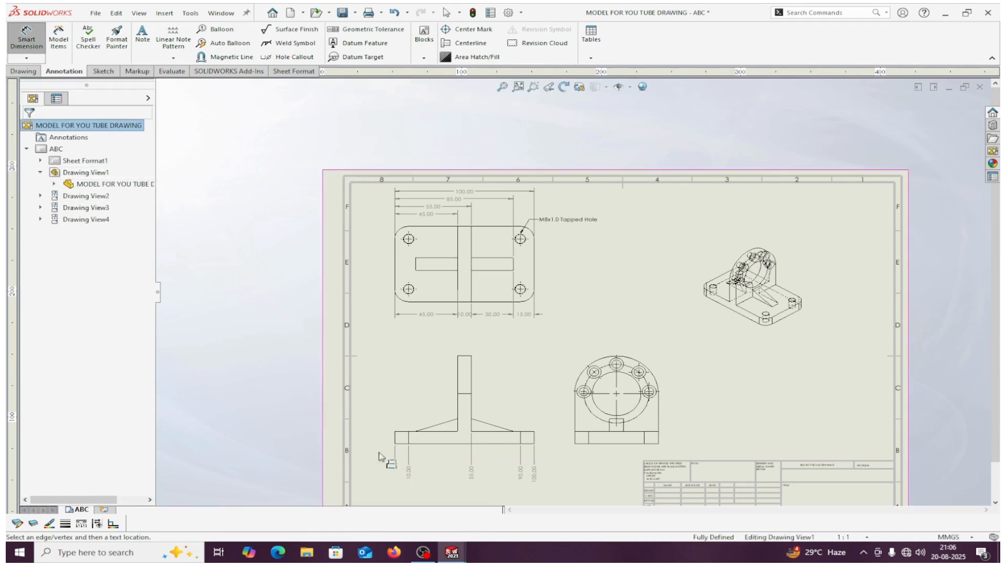
pyautogui.click(358, 445)
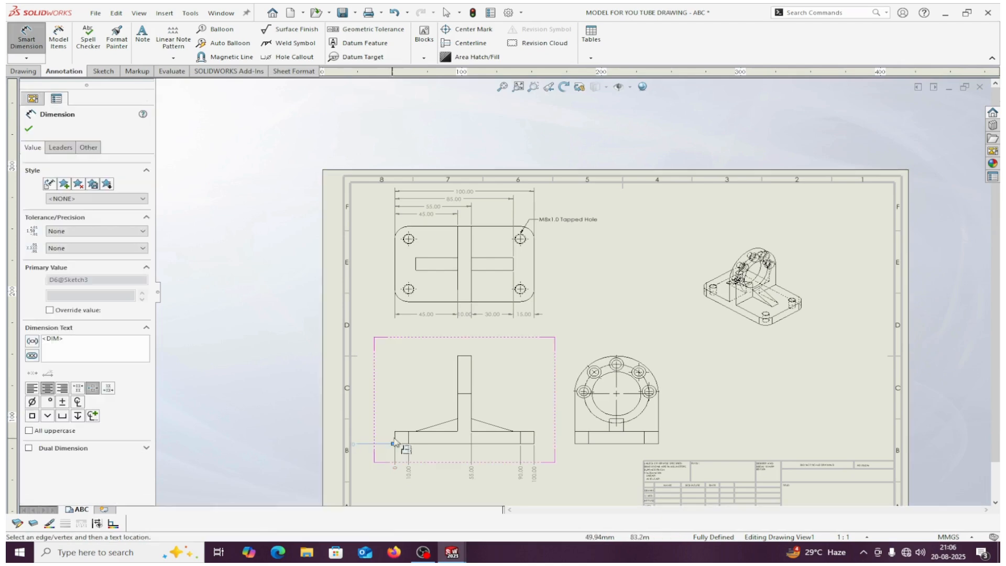
pyautogui.click(393, 431)
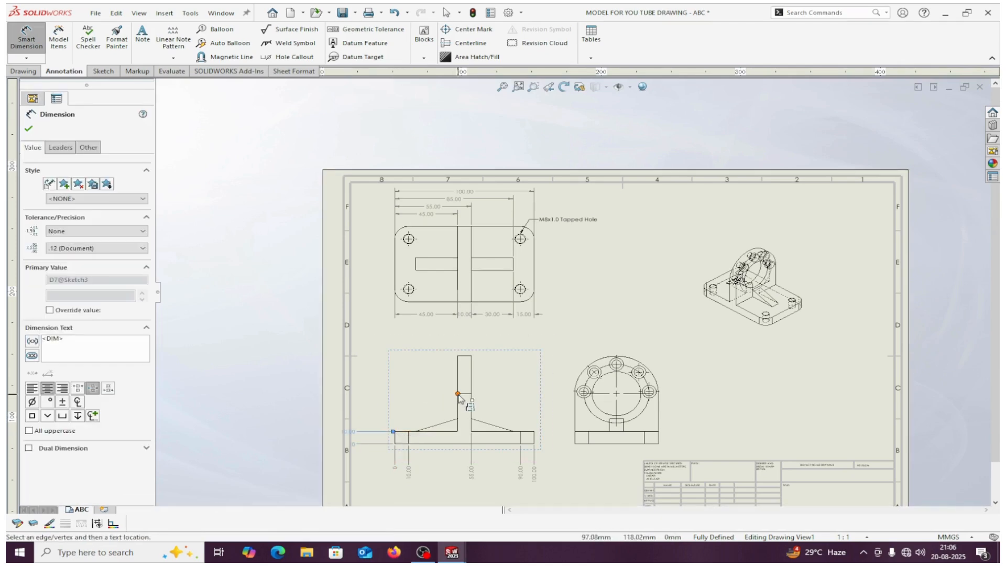
pyautogui.click(456, 394)
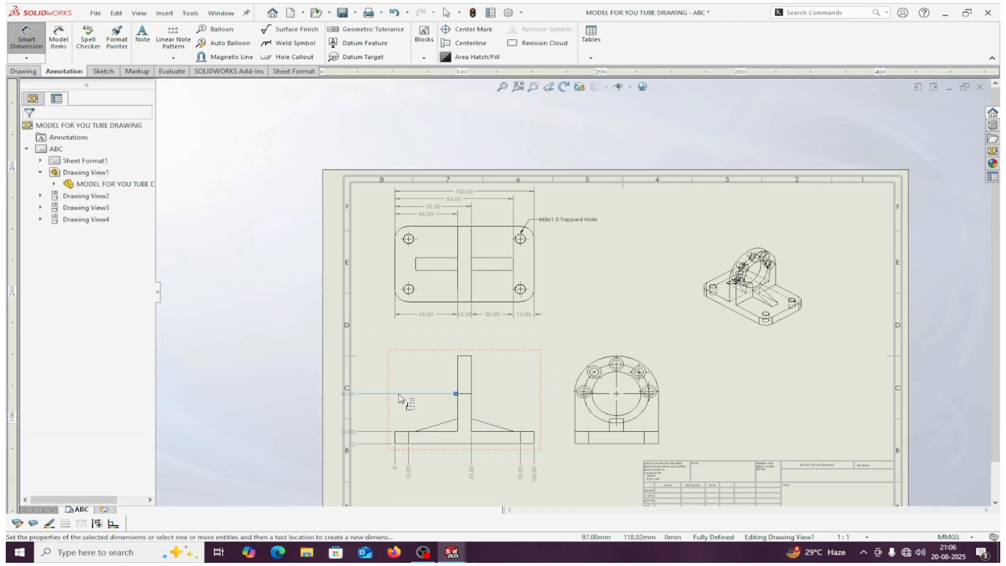
pyautogui.click(456, 355)
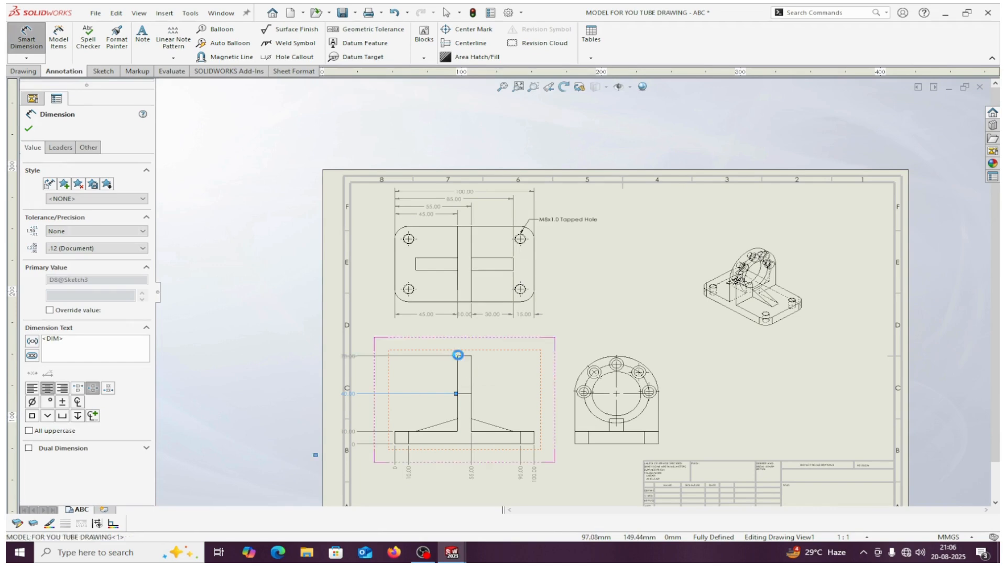
pyautogui.click(30, 130)
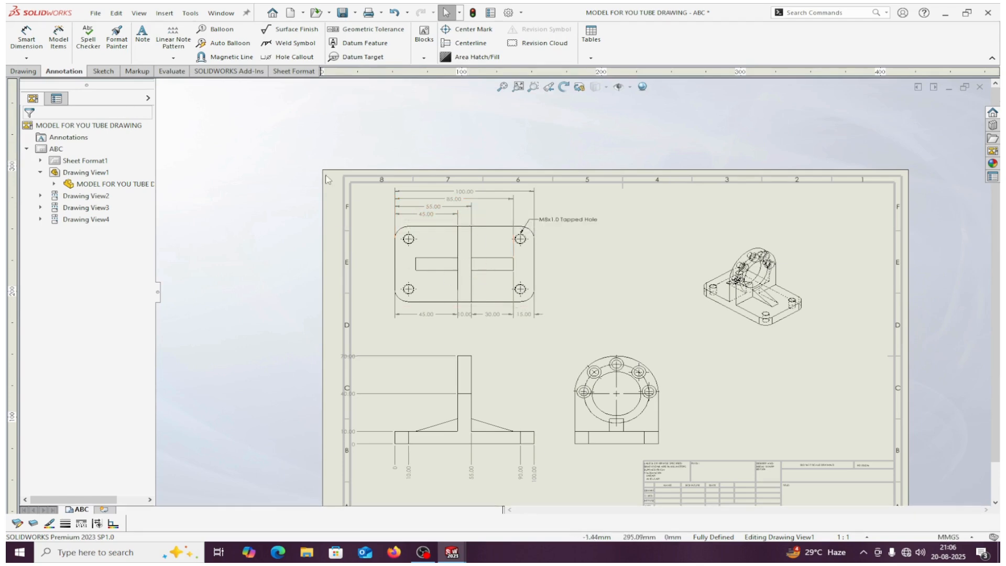
# Override the document font of the top view's 45, 55 and 85 mm baseline dimensions with Yu Gothic UI, Bold, 14 points
pyautogui.moveTo(369, 189)
pyautogui.mouseDown()
pyautogui.moveTo(612, 243)
pyautogui.moveTo(582, 228)
pyautogui.mouseUp()
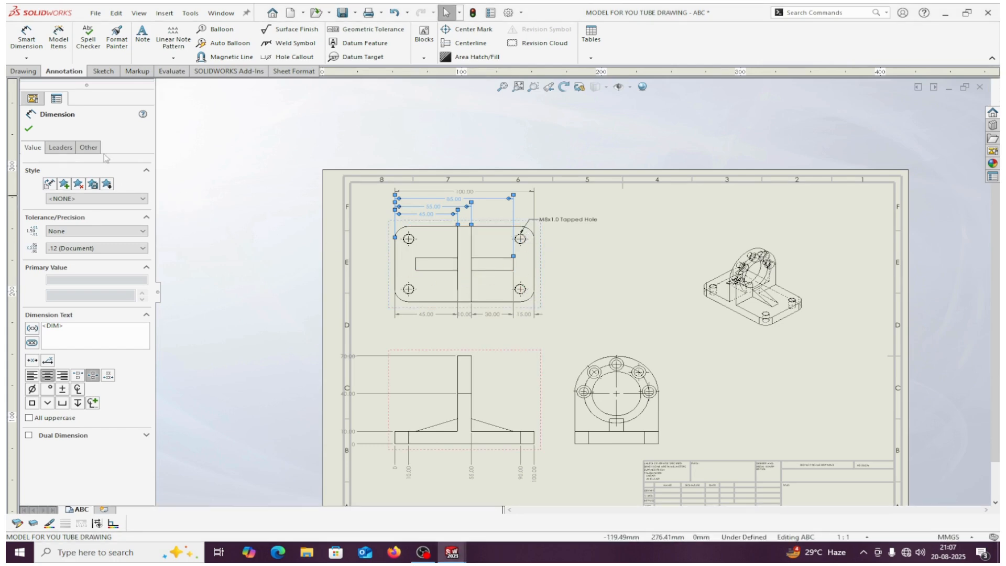
pyautogui.click(88, 148)
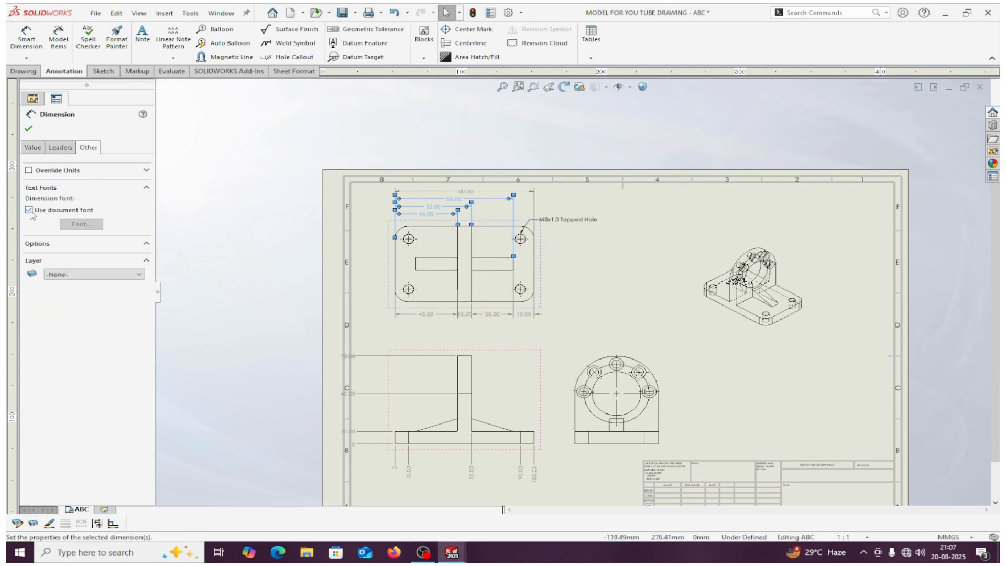
pyautogui.click(79, 225)
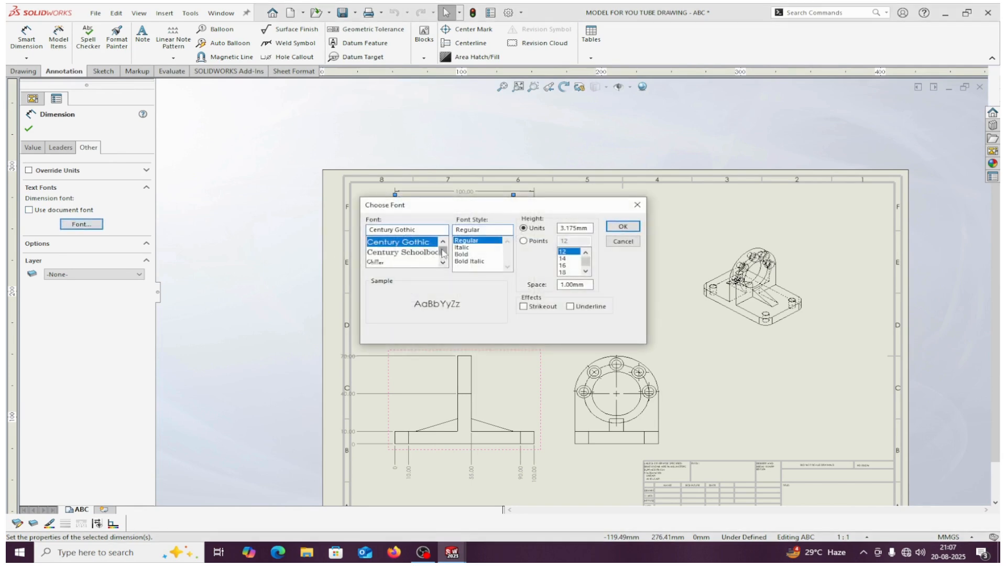
pyautogui.moveTo(443, 254); pyautogui.dragTo(444, 261)
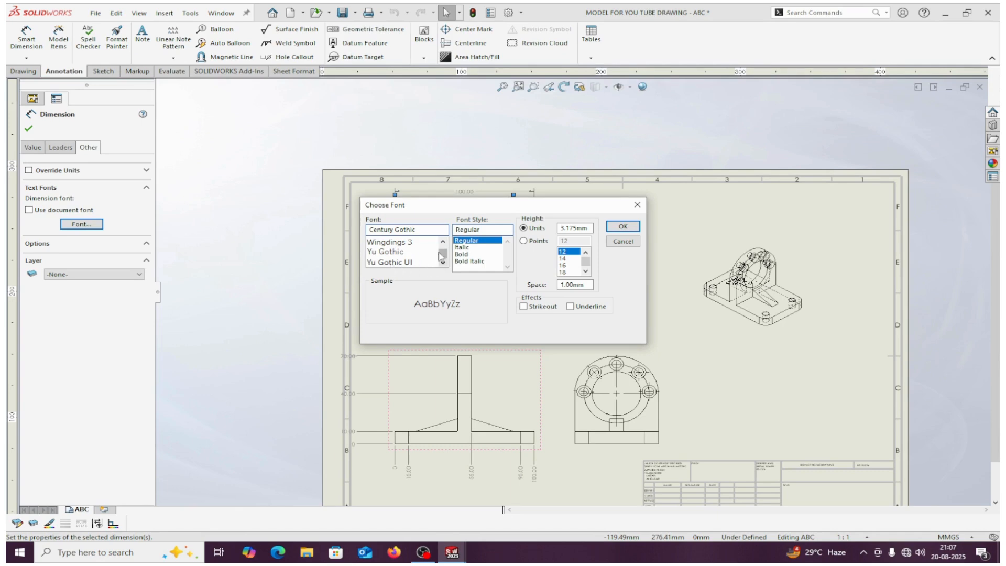
pyautogui.click(420, 232)
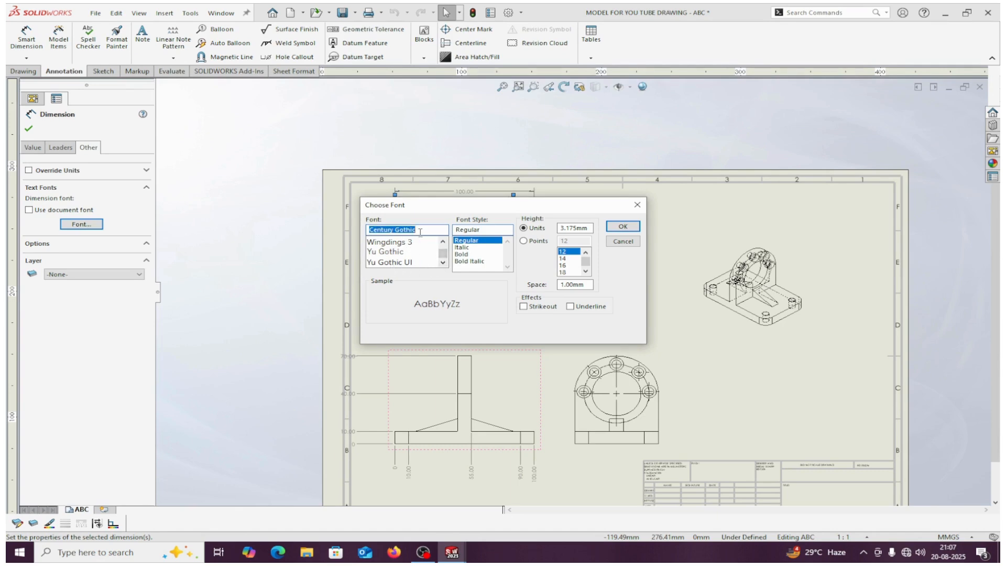
pyautogui.write('T')
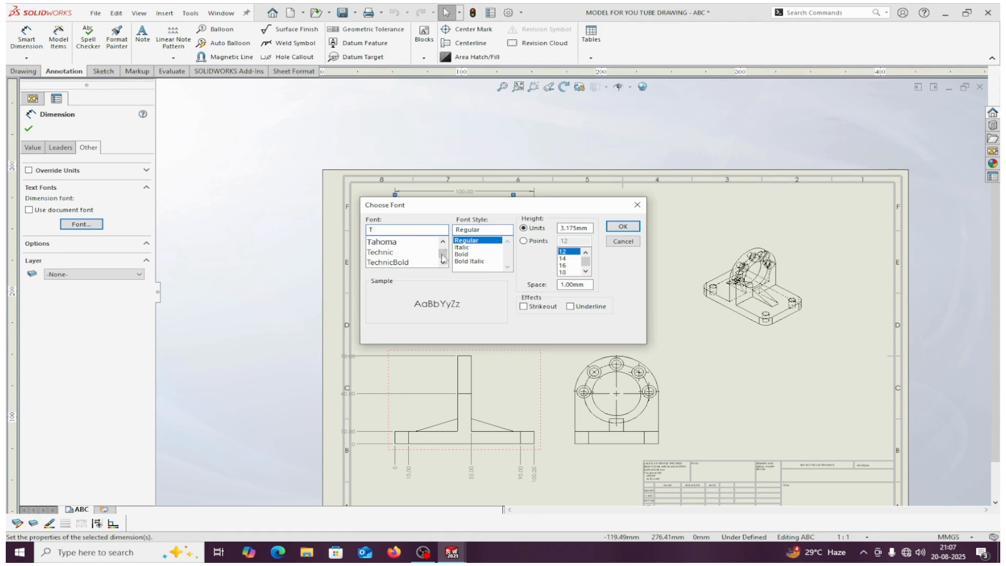
pyautogui.moveTo(445, 257); pyautogui.dragTo(446, 262)
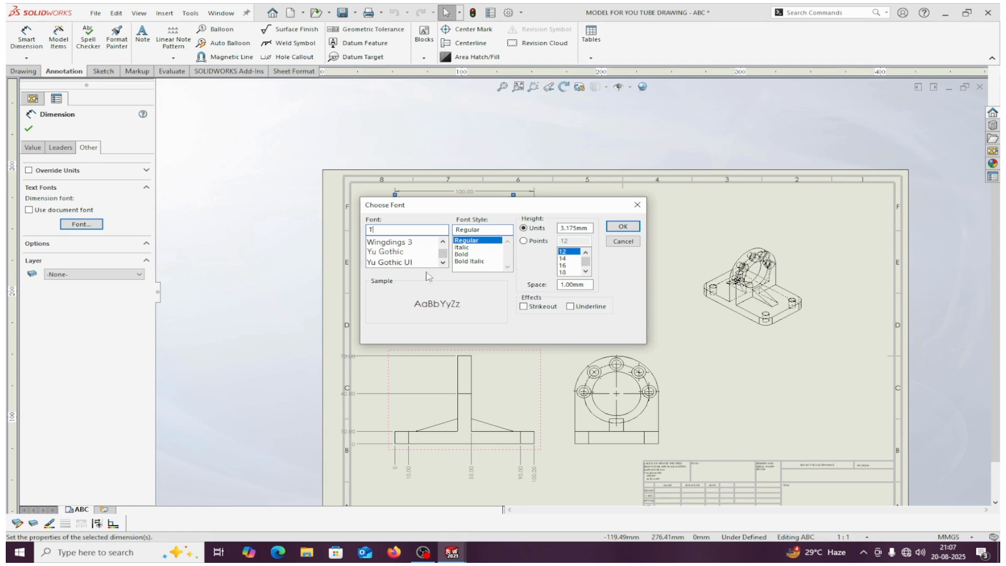
pyautogui.click(397, 264)
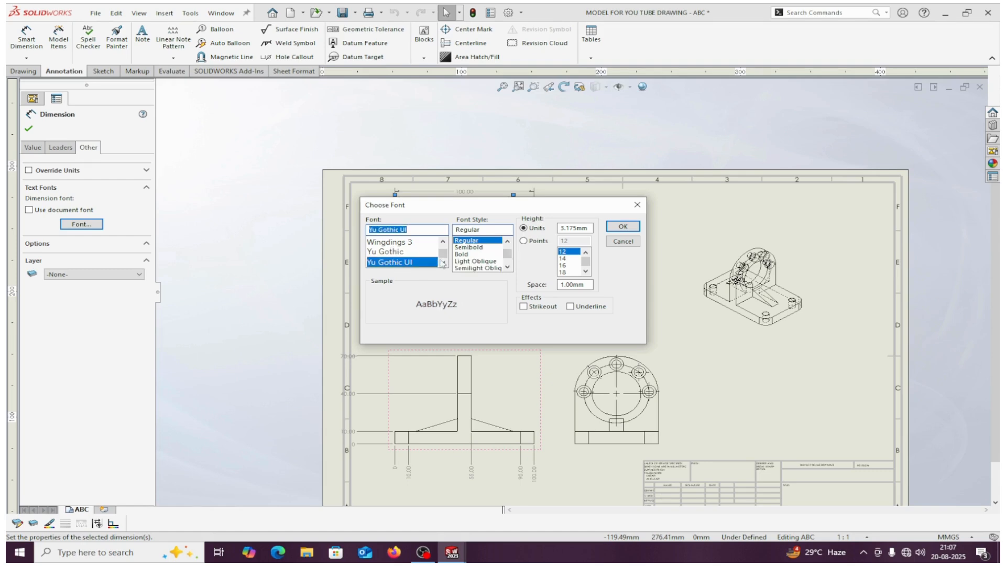
pyautogui.click(469, 254)
pyautogui.click(524, 241)
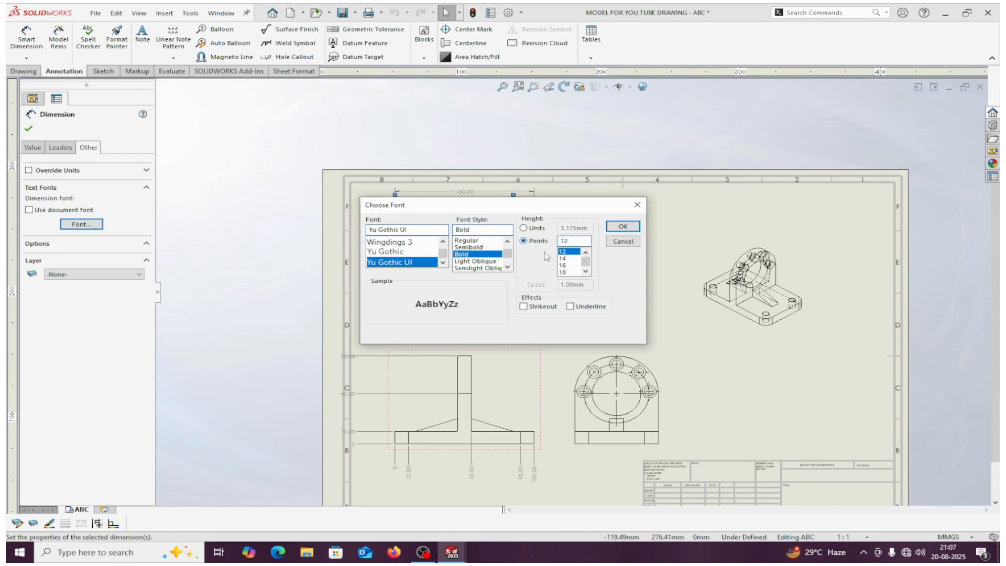
pyautogui.click(562, 259)
pyautogui.click(623, 227)
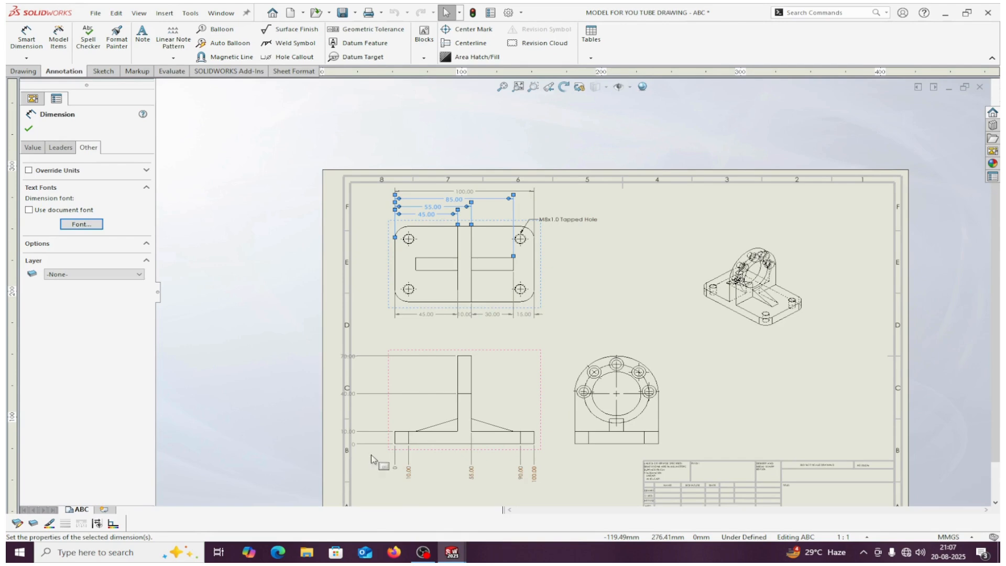
pyautogui.moveTo(372, 459); pyautogui.dragTo(602, 494)
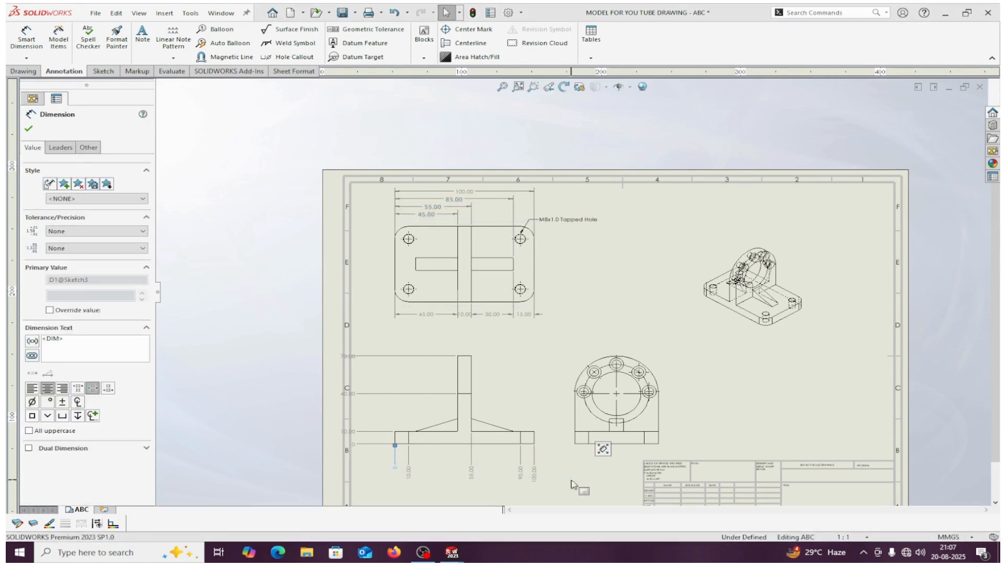
pyautogui.click(97, 149)
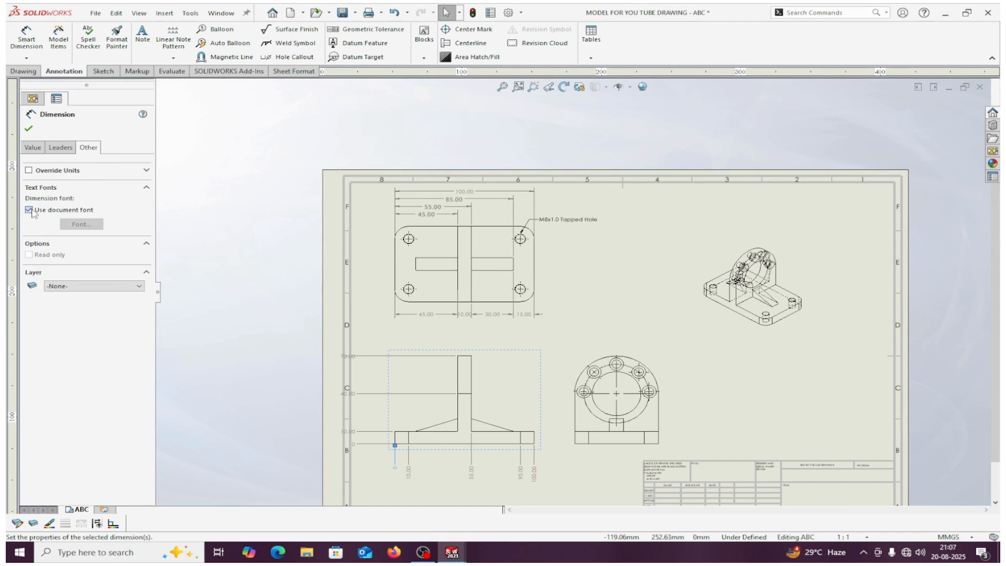
pyautogui.click(81, 225)
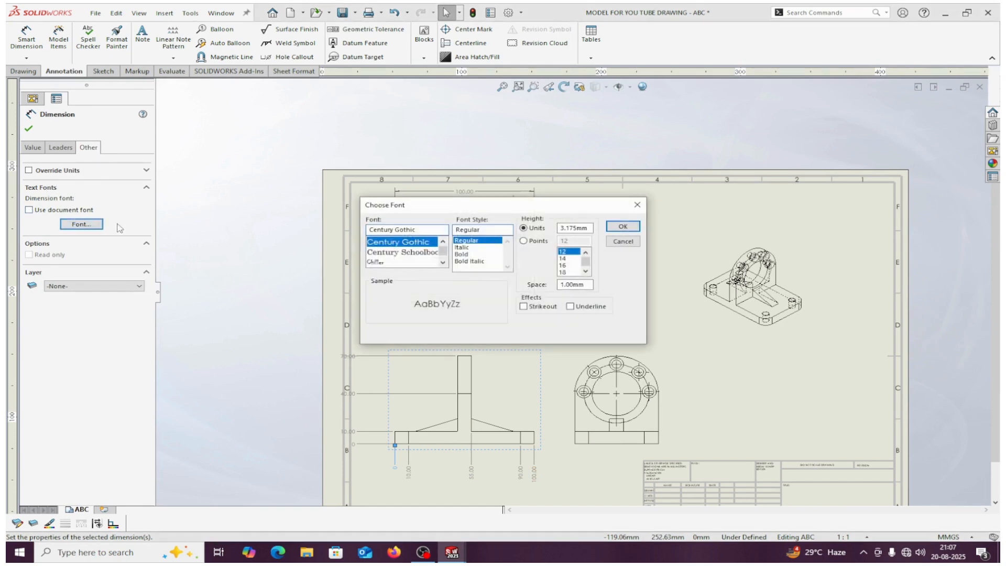
pyautogui.moveTo(443, 255)
pyautogui.mouseDown()
pyautogui.moveTo(444, 266)
pyautogui.moveTo(444, 241)
pyautogui.mouseUp()
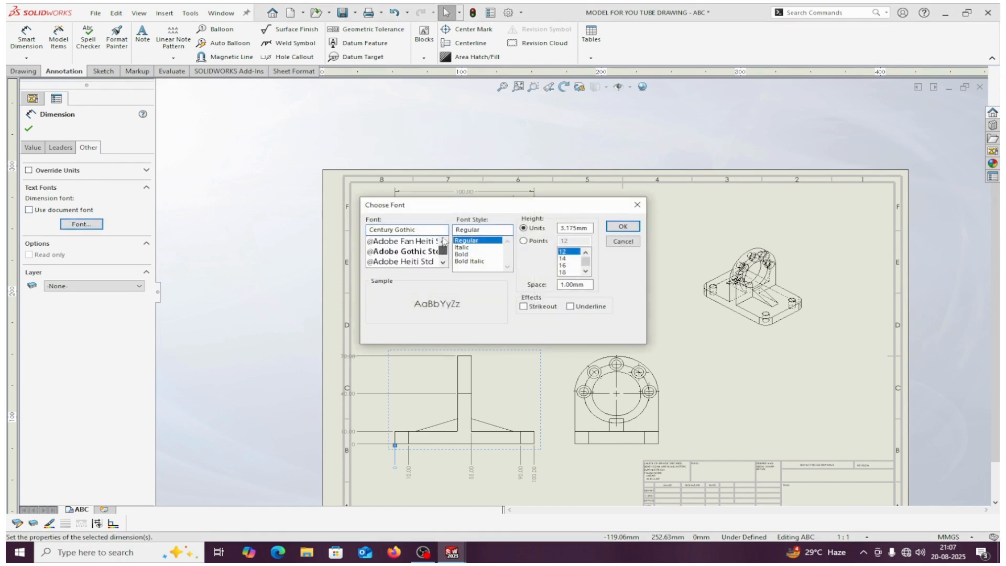
pyautogui.click(420, 262)
pyautogui.click(475, 254)
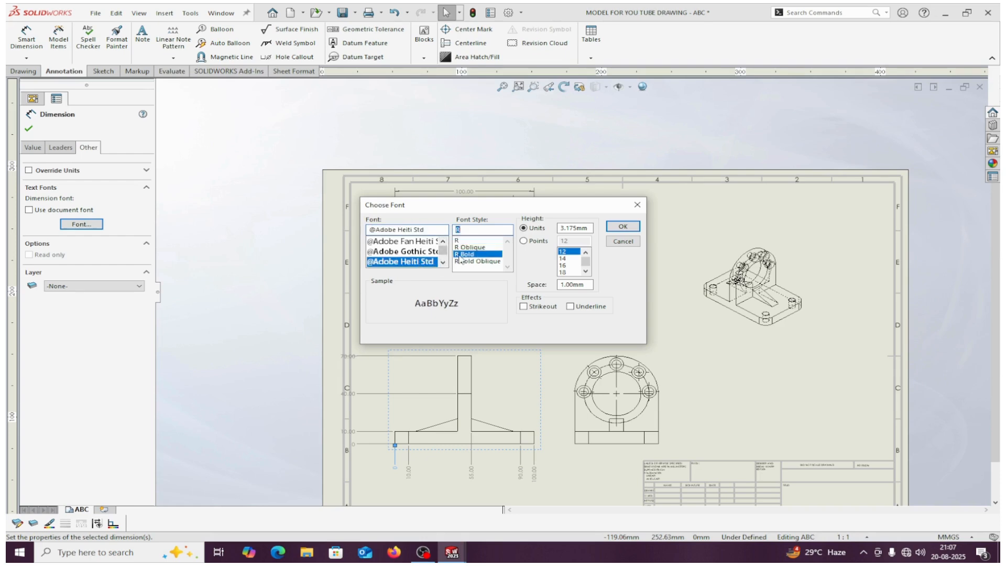
pyautogui.click(524, 242)
pyautogui.click(564, 266)
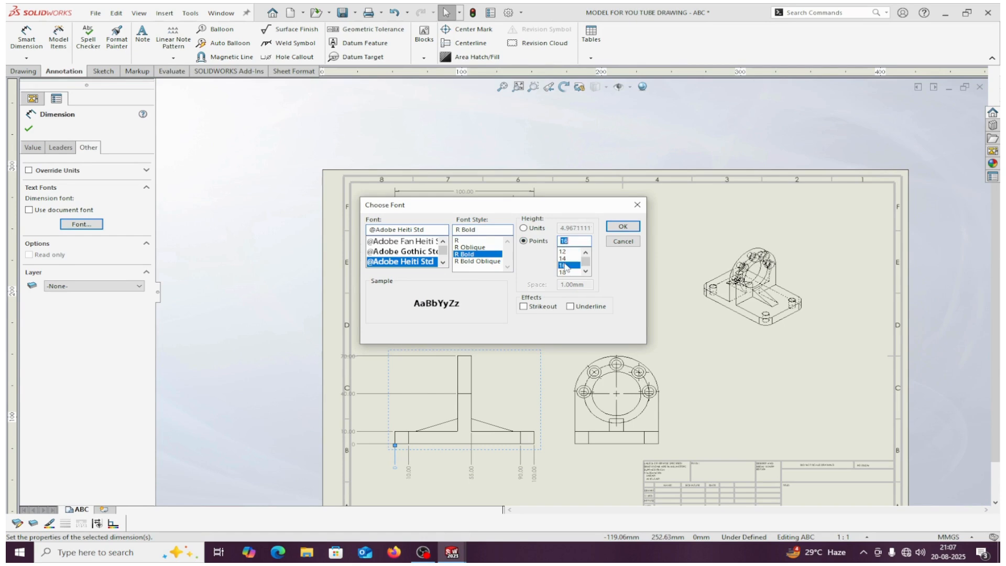
pyautogui.click(620, 226)
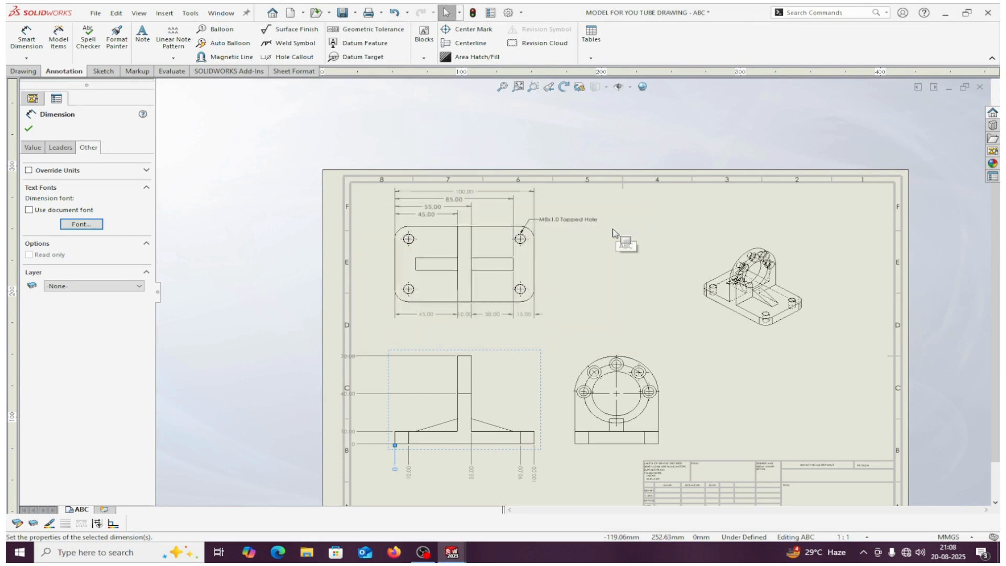
pyautogui.click(449, 492)
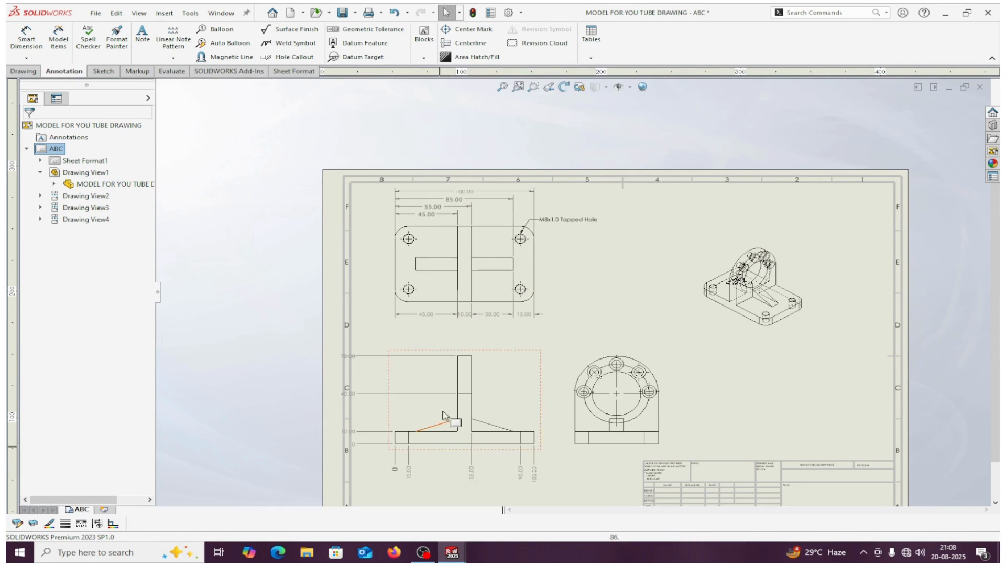
# Add a hole callout for the rightmost counterbored hole in the side view, placing its text to the right of the view
pyautogui.click(288, 58)
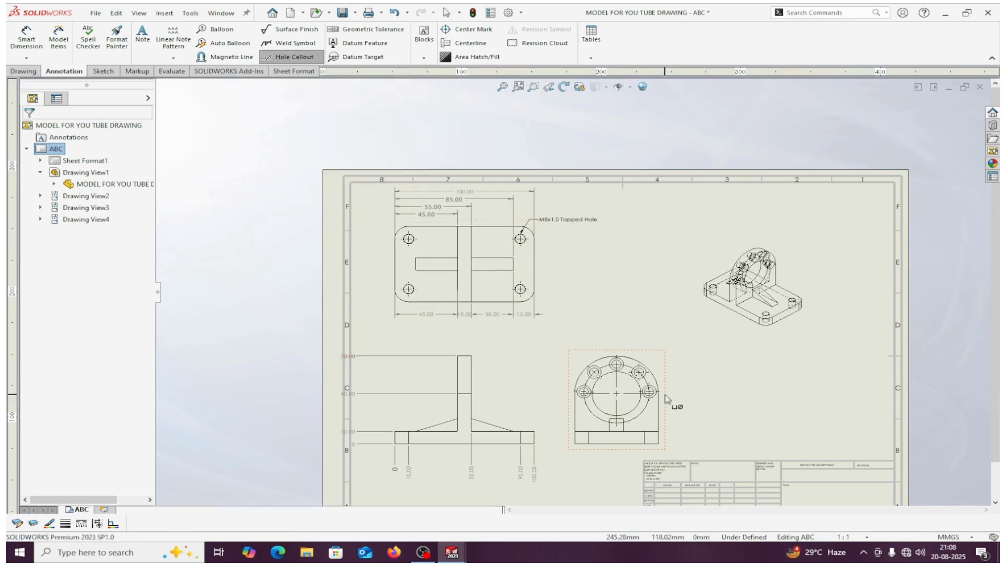
pyautogui.scroll(-2, 663, 398)
pyautogui.scroll(-1, 640, 393)
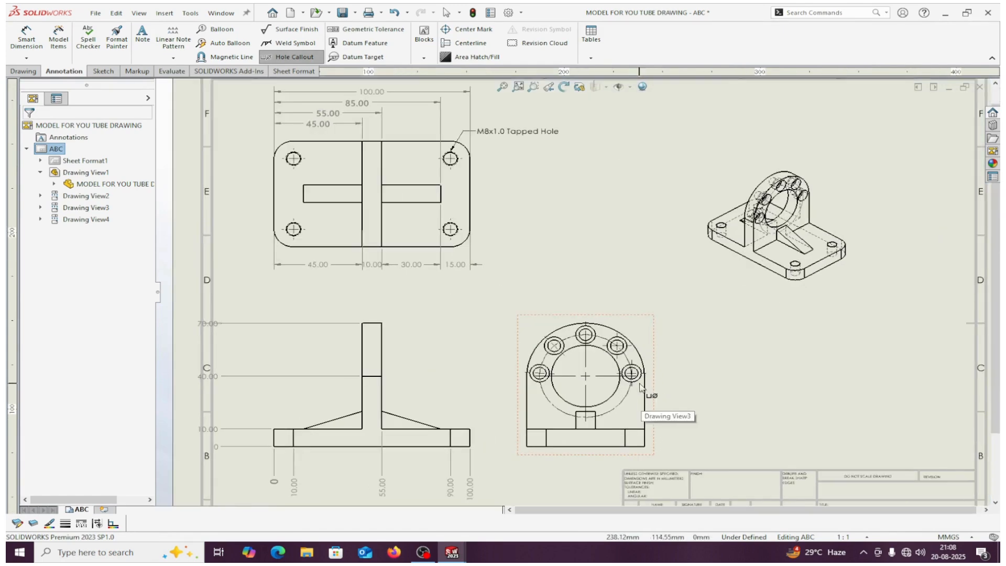
pyautogui.click(637, 380)
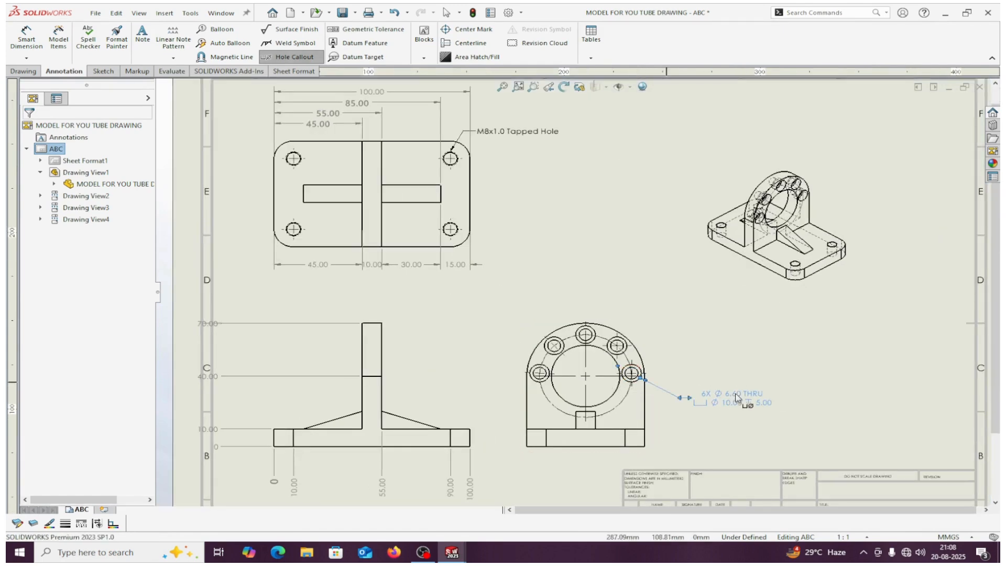
pyautogui.click(736, 398)
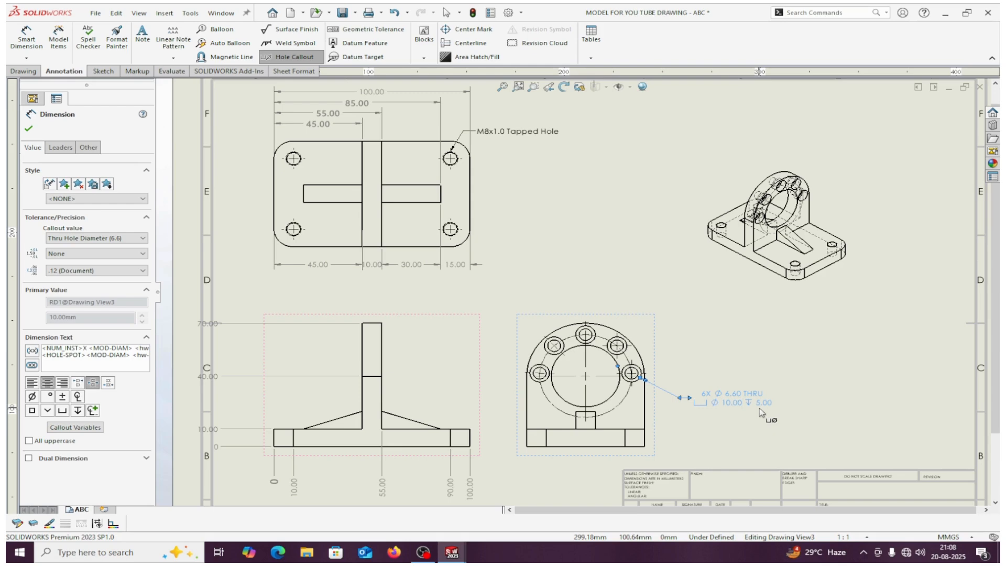
pyautogui.click(28, 129)
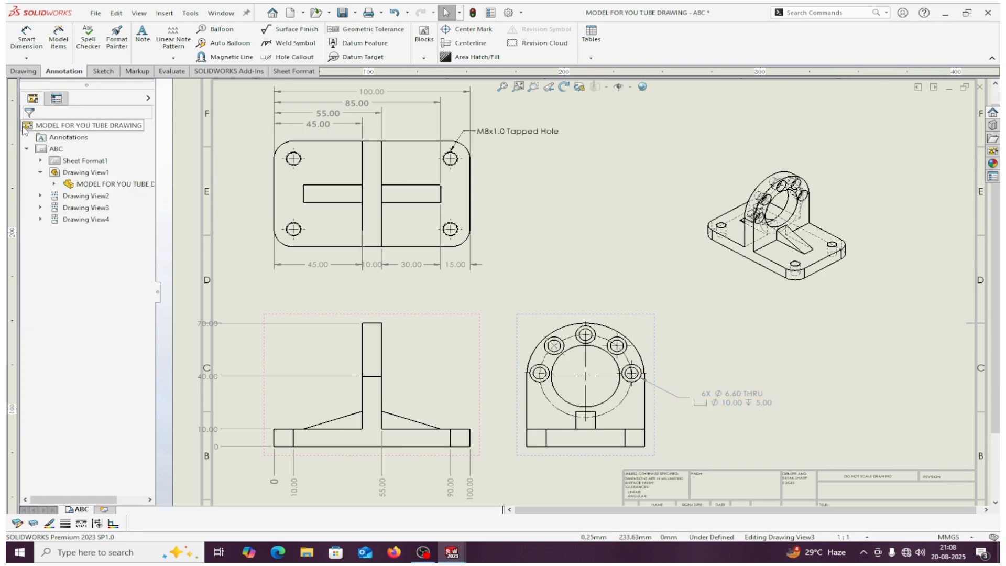
# Try to add a centerline between the upright wall's two side edges in the front view
pyautogui.click(470, 45)
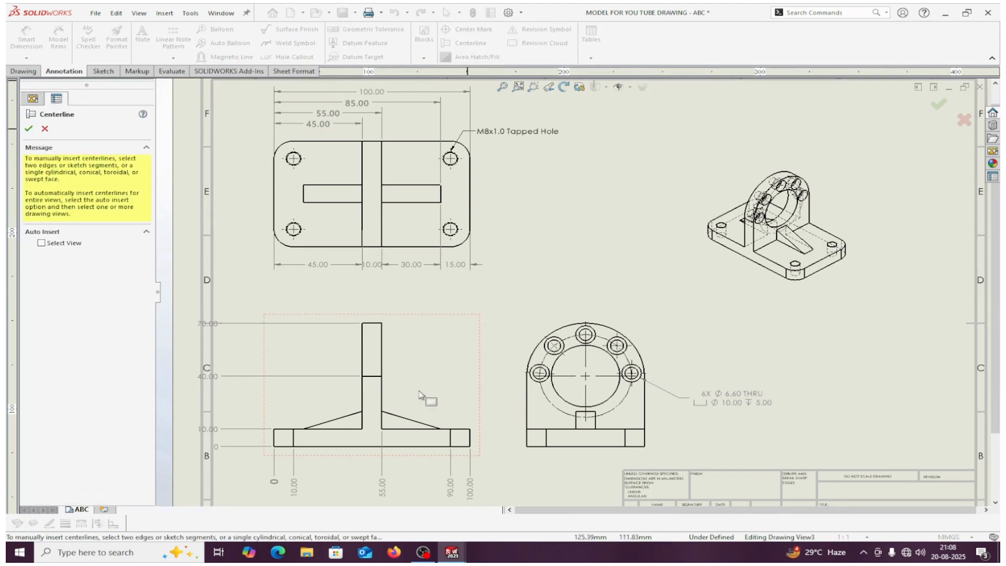
pyautogui.click(362, 343)
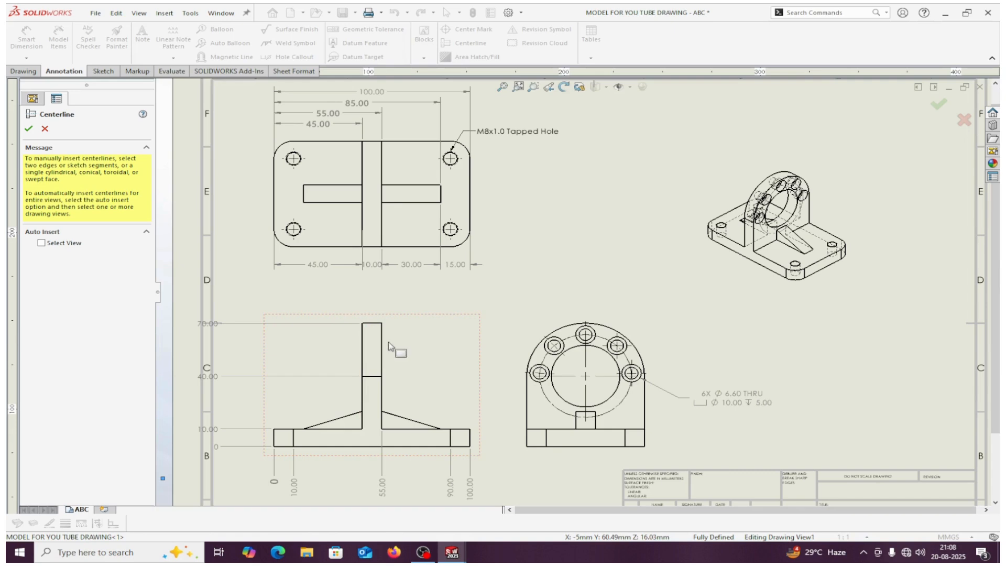
pyautogui.click(382, 347)
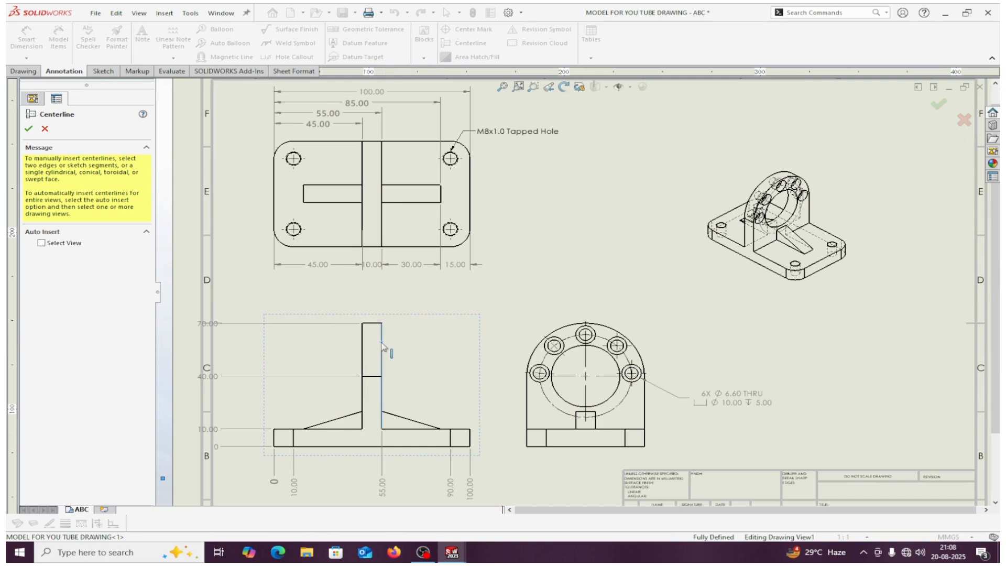
pyautogui.click(44, 129)
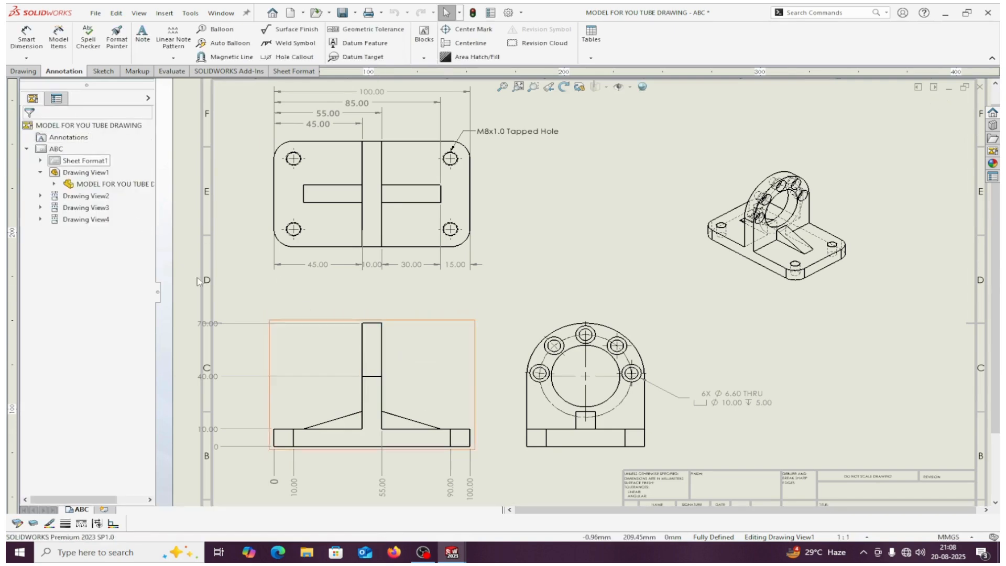
# Add a vertical centerline midway between the upright wall's two side edges in the front view
pyautogui.click(323, 389)
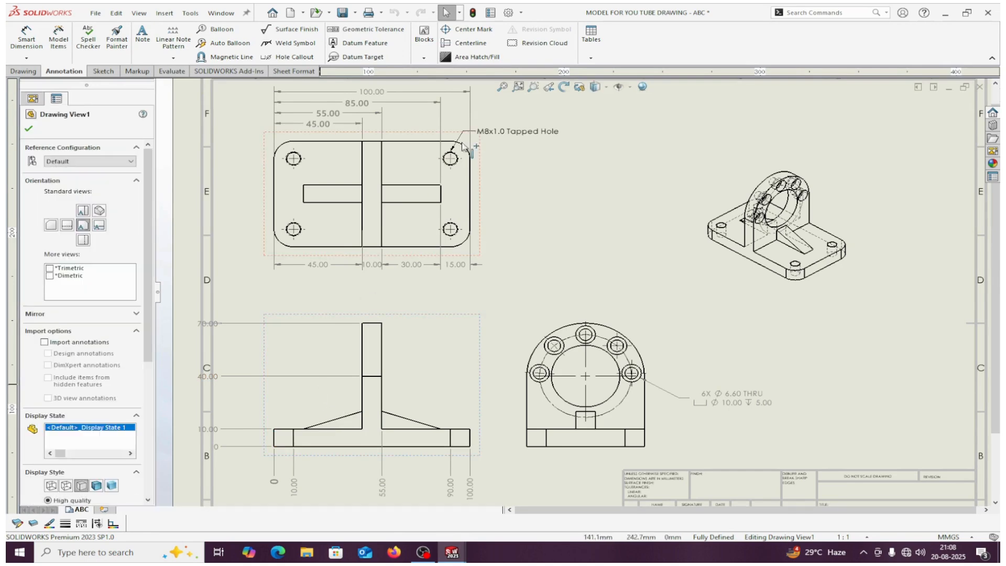
pyautogui.click(466, 43)
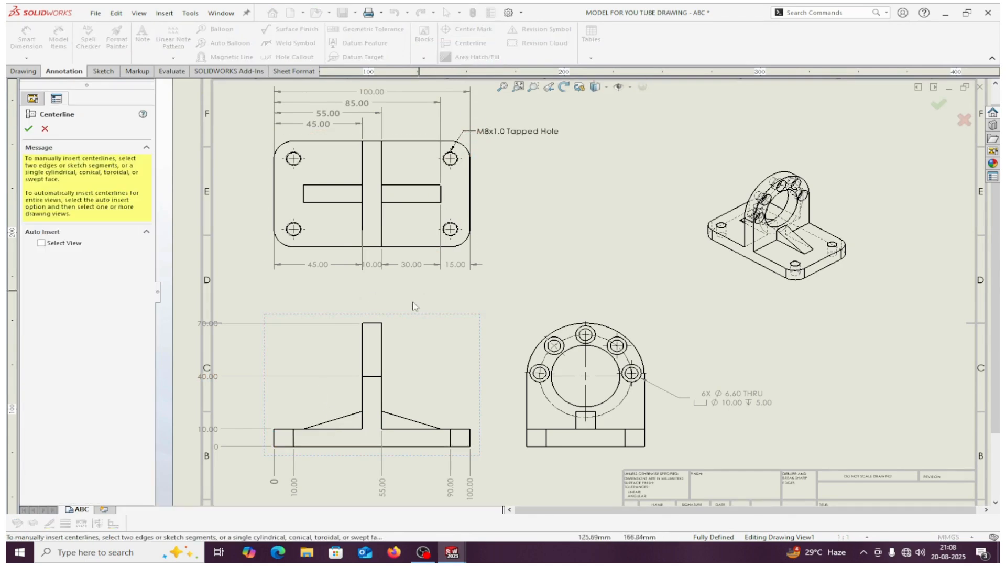
pyautogui.click(363, 359)
pyautogui.click(381, 352)
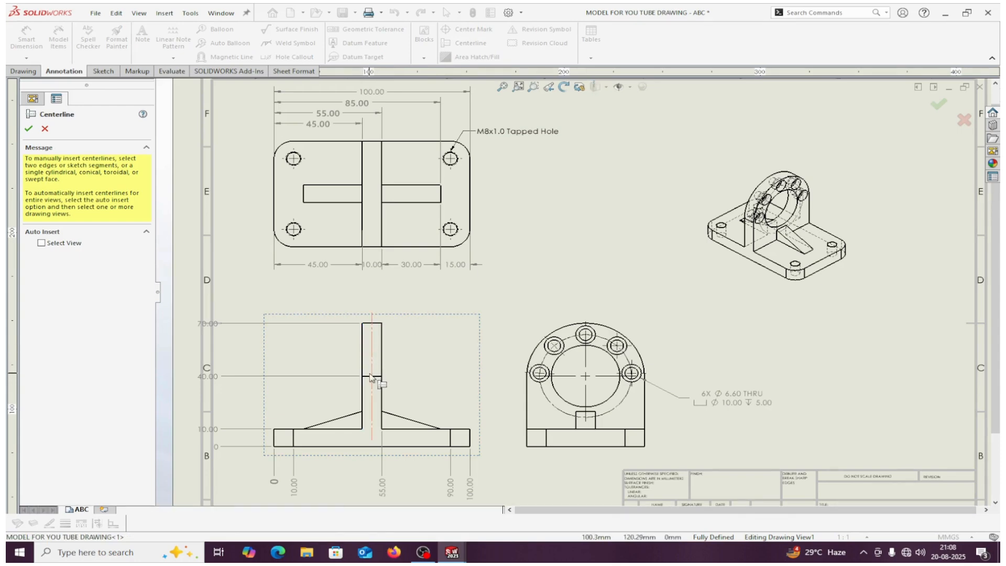
pyautogui.click(29, 129)
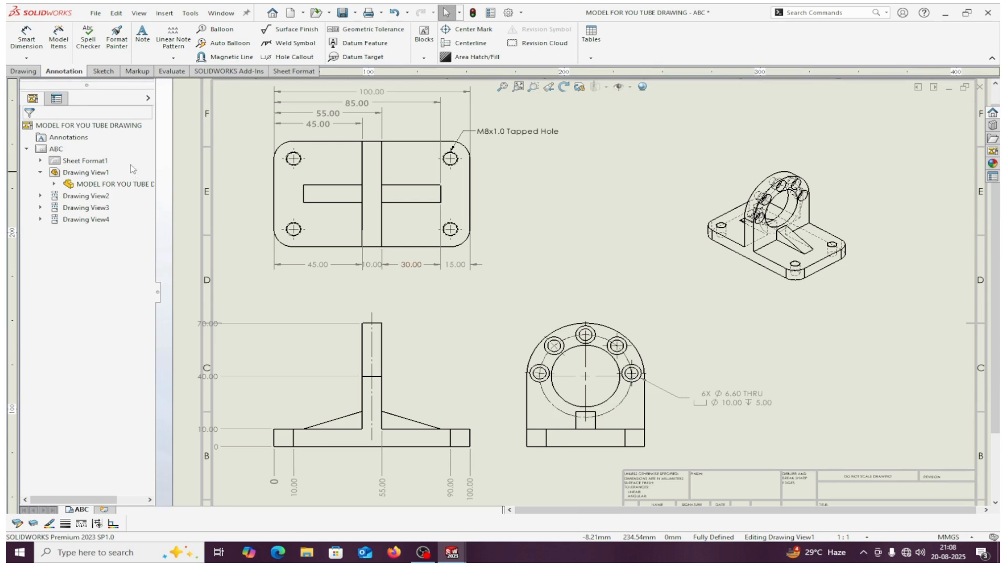
# Create section view A-A with a vertical cutting line through the top view's two left holes, placing it to the left of that view
pyautogui.click(26, 72)
pyautogui.click(113, 37)
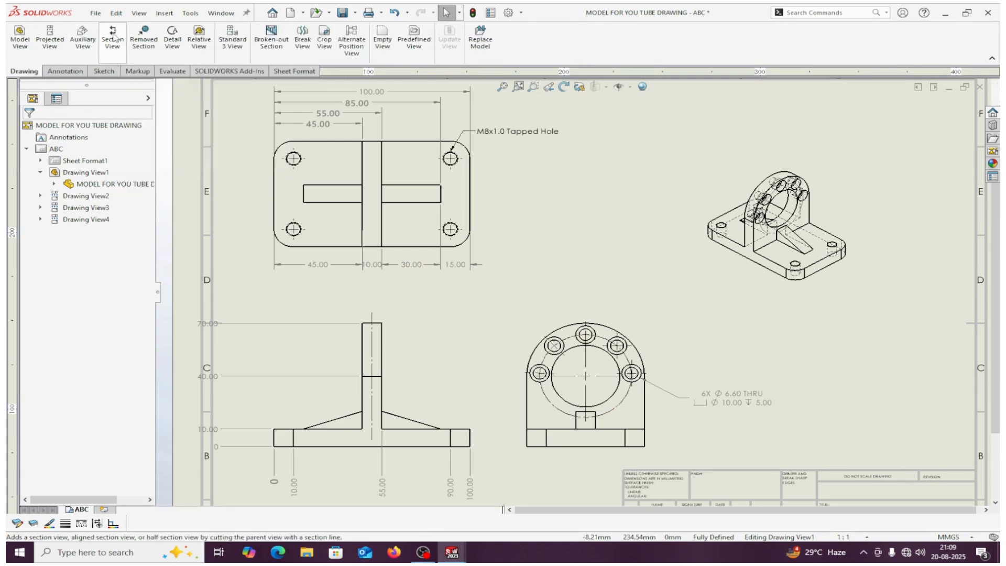
pyautogui.click(292, 231)
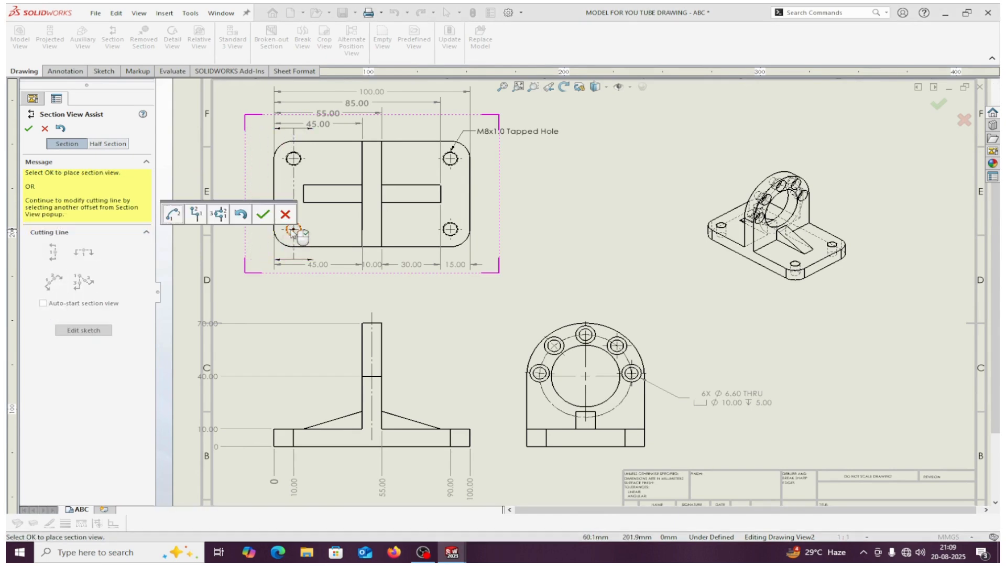
pyautogui.click(263, 214)
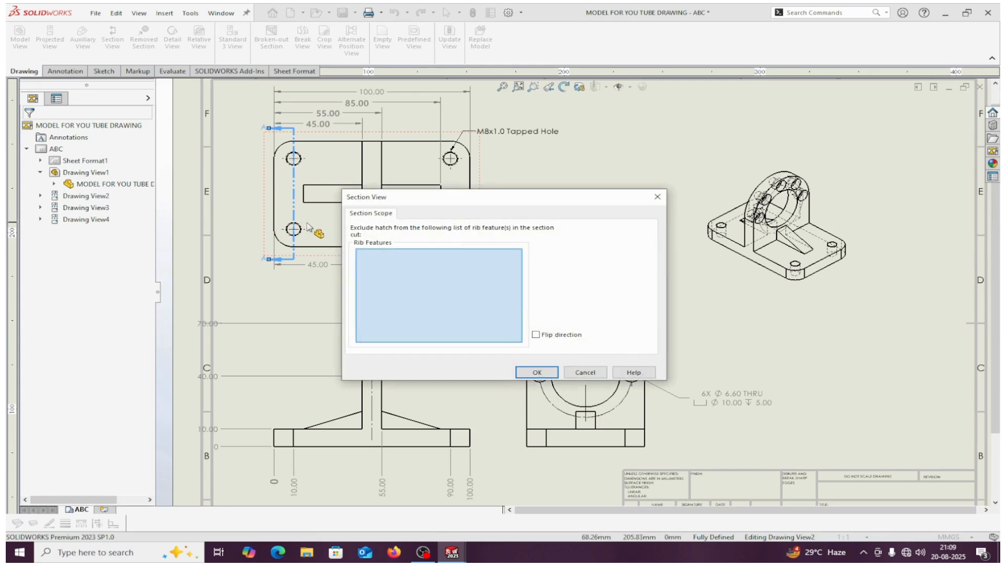
pyautogui.click(535, 373)
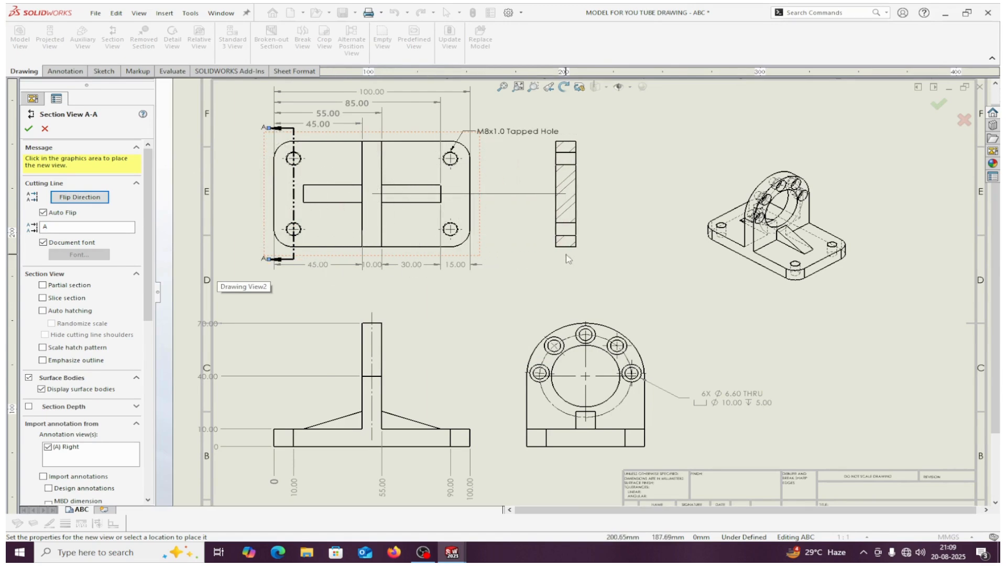
pyautogui.click(288, 258)
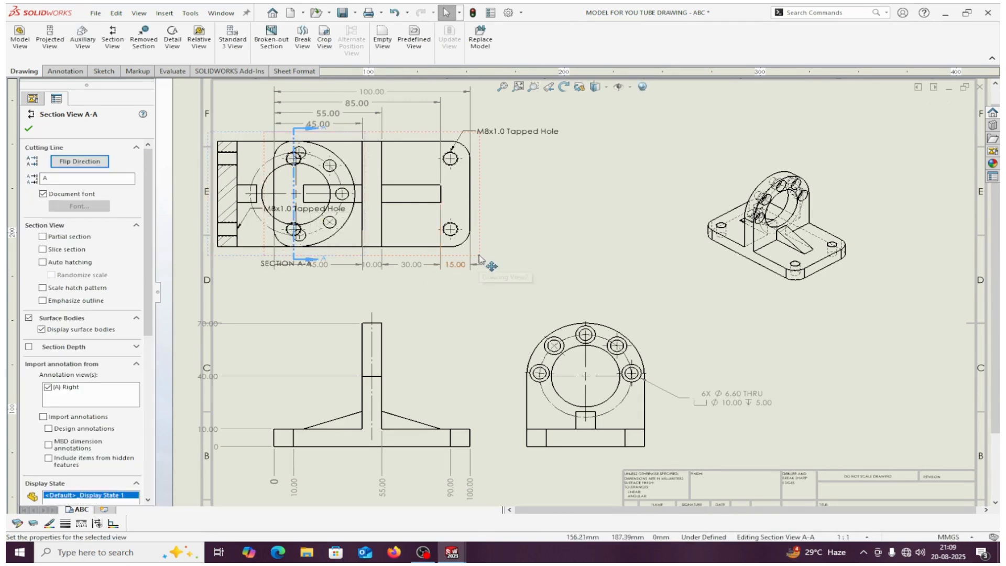
# Rearrange the front, top and side views farther right on the sheet so section view A-A is clear of the top view
pyautogui.moveTo(479, 255); pyautogui.dragTo(497, 256)
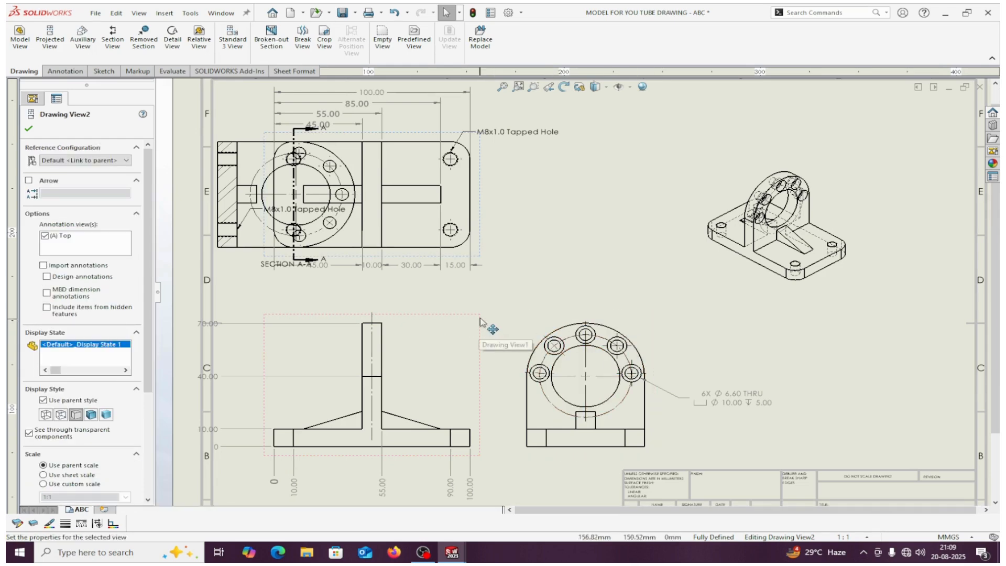
pyautogui.moveTo(479, 322); pyautogui.dragTo(519, 319)
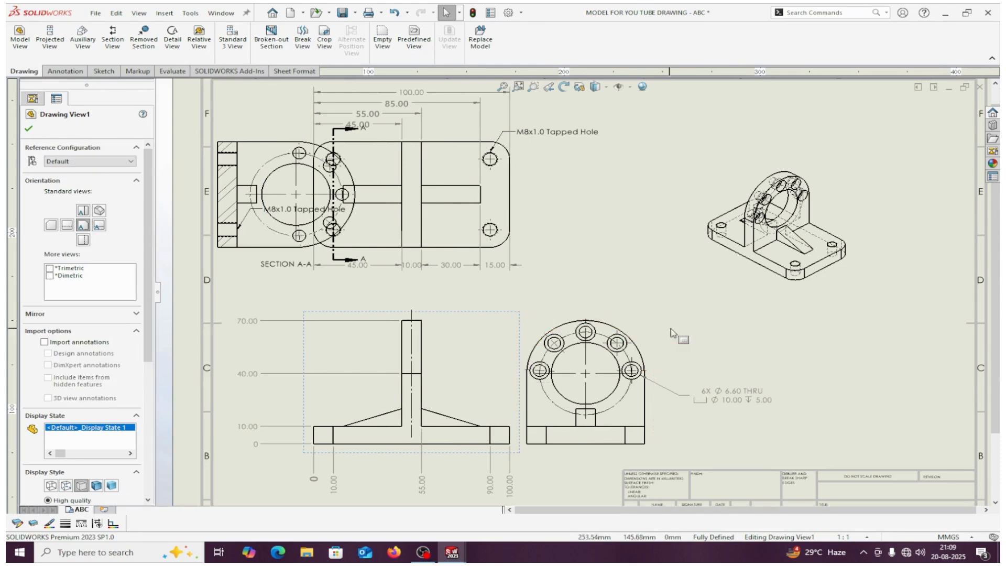
pyautogui.moveTo(655, 332); pyautogui.dragTo(790, 332)
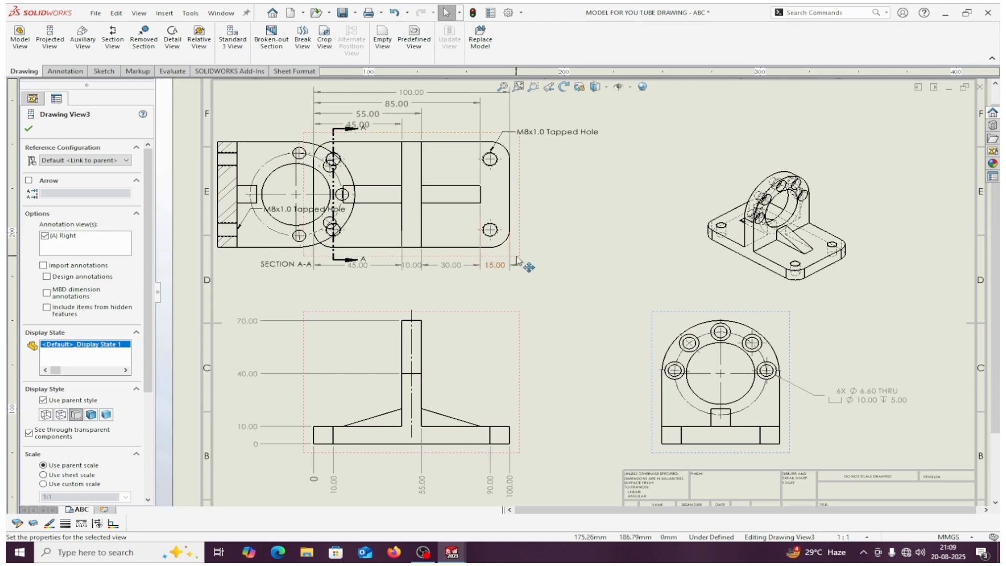
pyautogui.moveTo(523, 263); pyautogui.dragTo(544, 266)
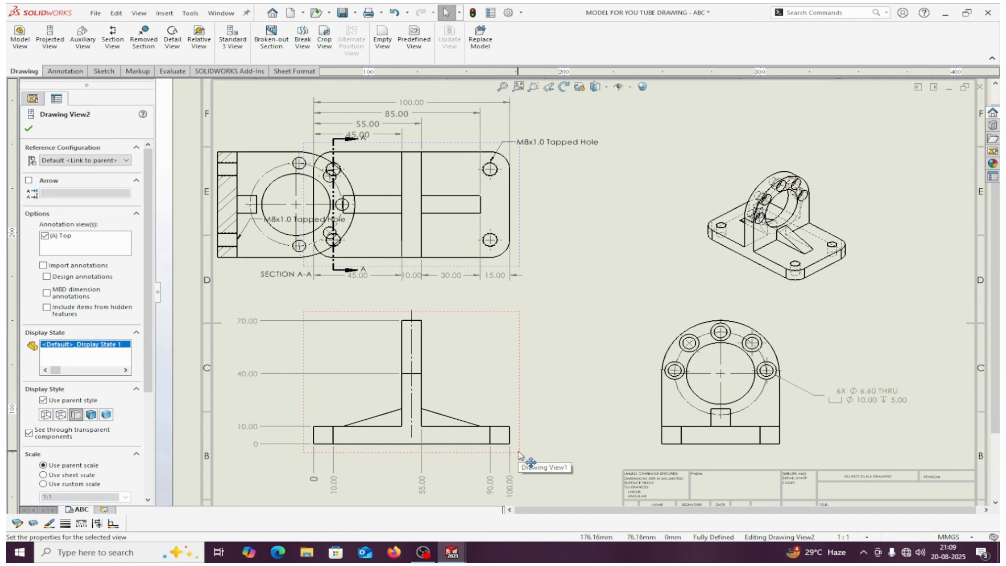
pyautogui.moveTo(519, 453); pyautogui.dragTo(583, 452)
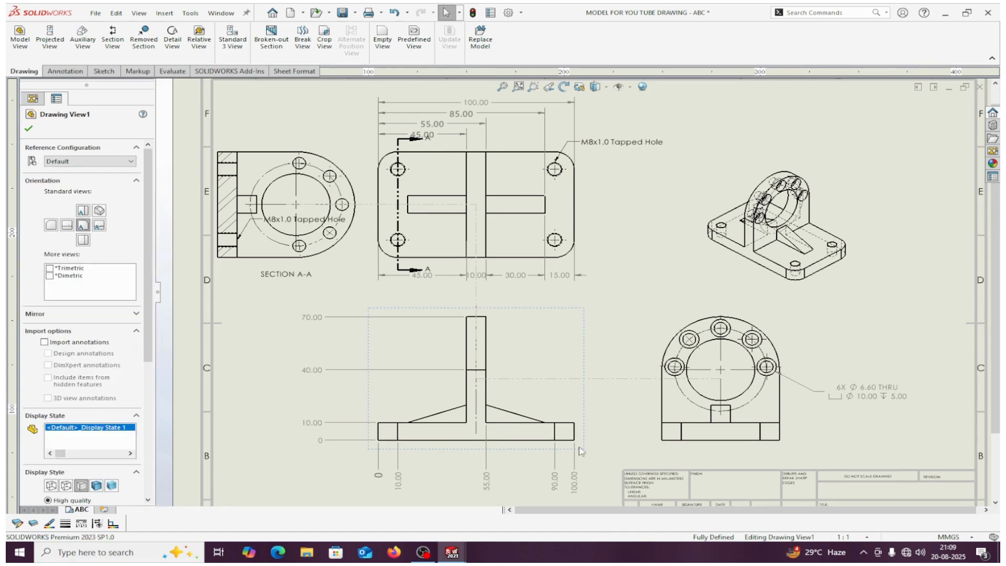
pyautogui.click(31, 130)
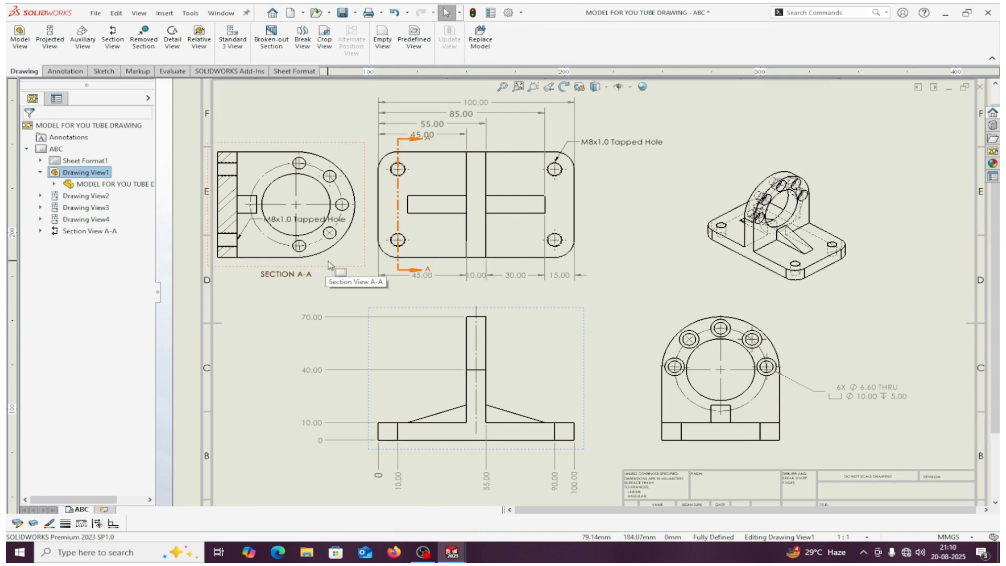
# Dimension the outer arc's radius in section view A-A, placing the text above the view
pyautogui.click(64, 71)
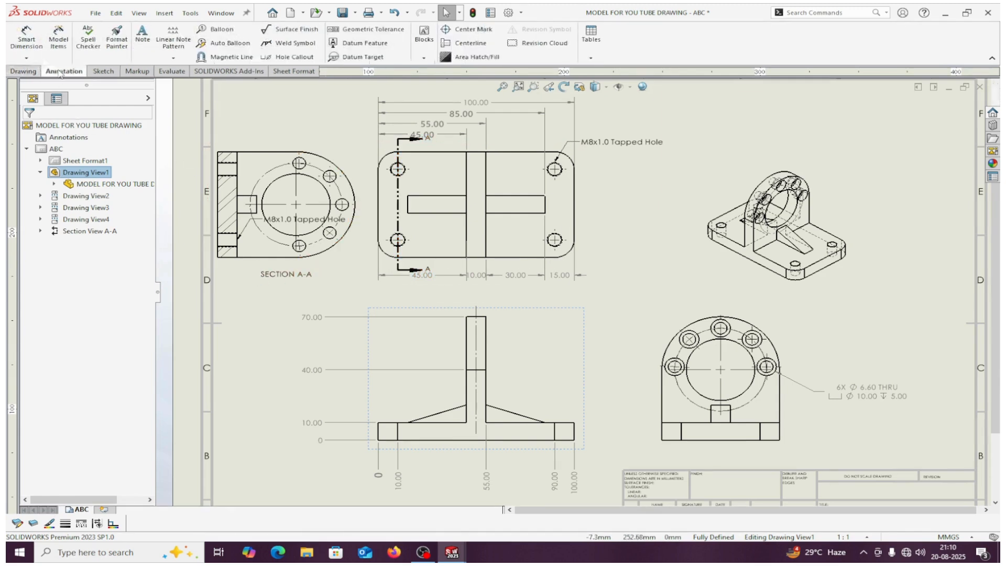
pyautogui.click(26, 37)
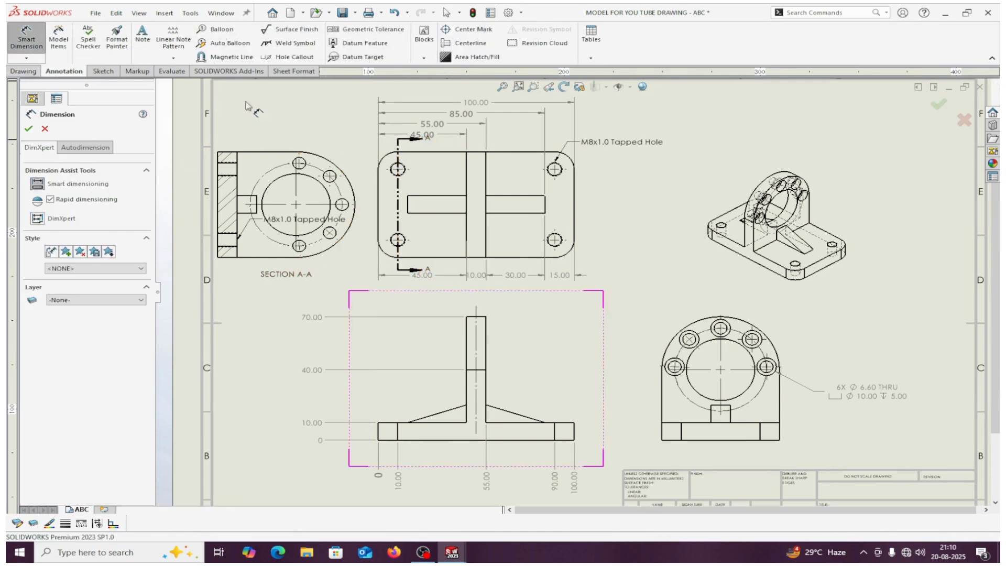
pyautogui.click(312, 158)
pyautogui.click(332, 114)
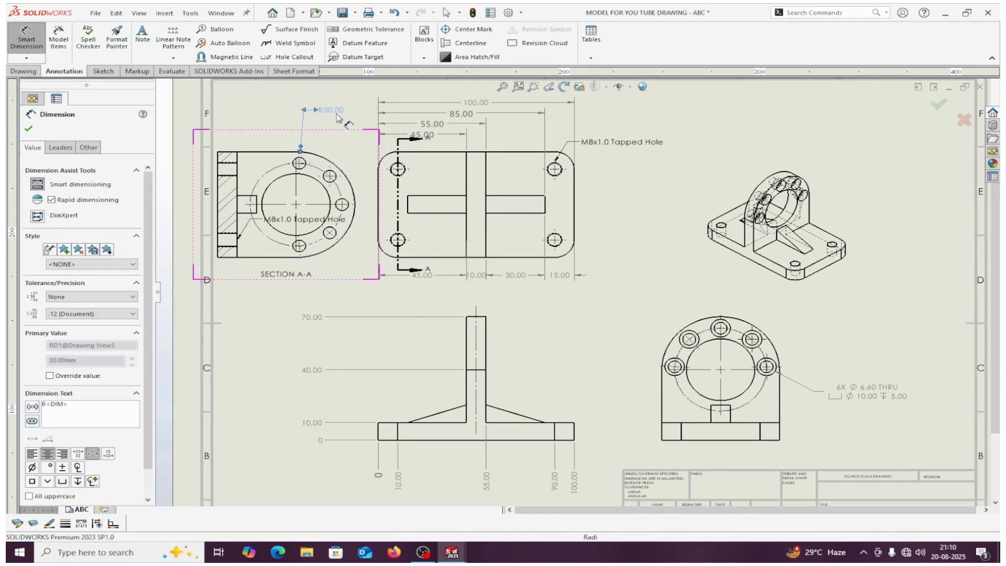
pyautogui.click(29, 129)
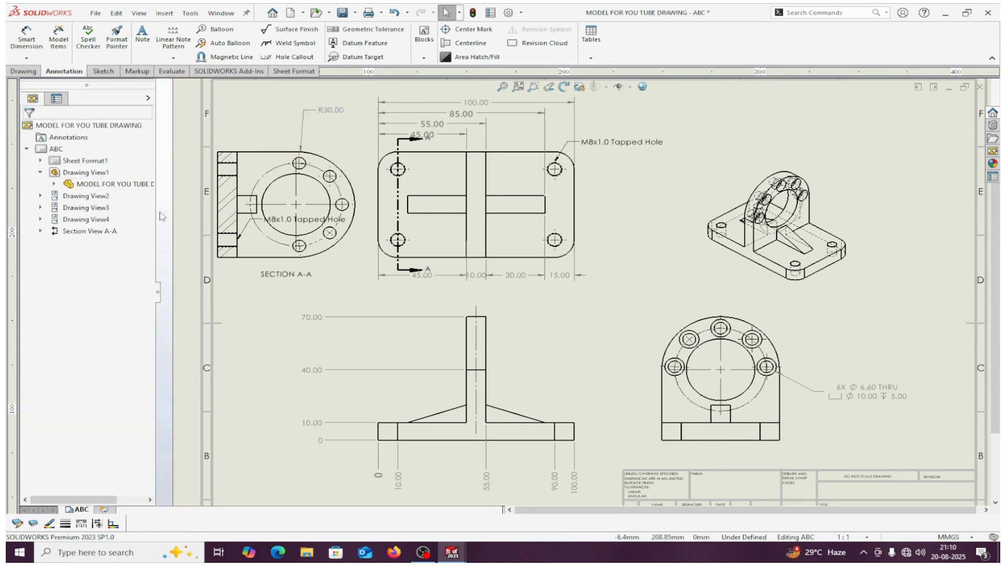
# Give the top view's 100 mm overall length dimension a bilateral tolerance of +0.002 mm and -0.003 mm
pyautogui.click(483, 104)
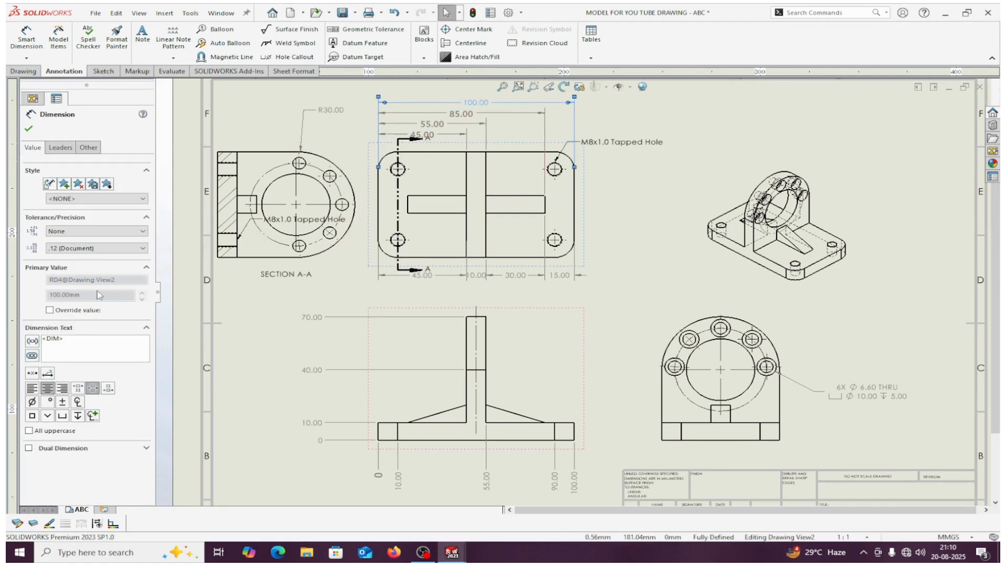
pyautogui.click(143, 232)
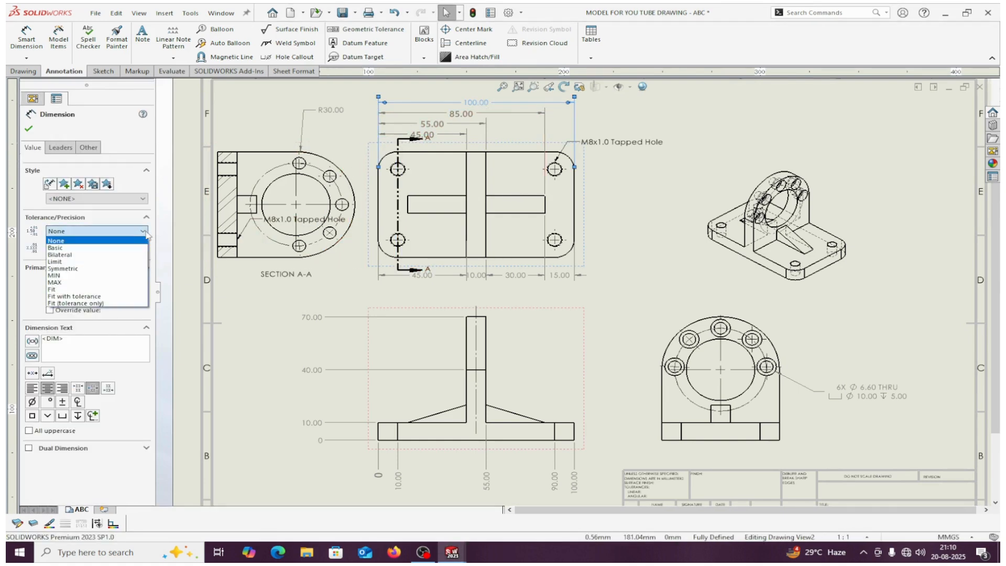
pyautogui.click(68, 256)
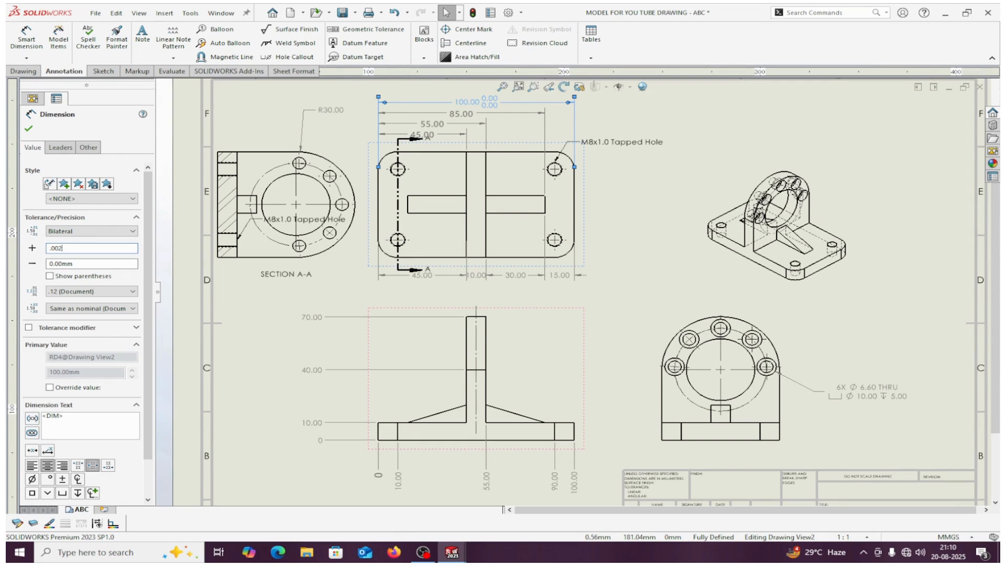
pyautogui.press('Tab')
pyautogui.press('BackSpace')
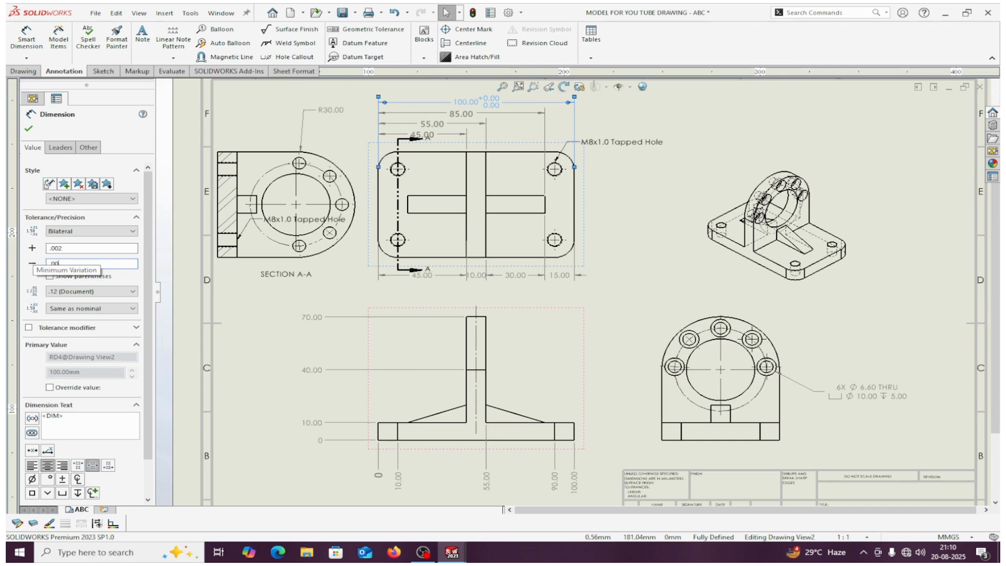
pyautogui.click(269, 352)
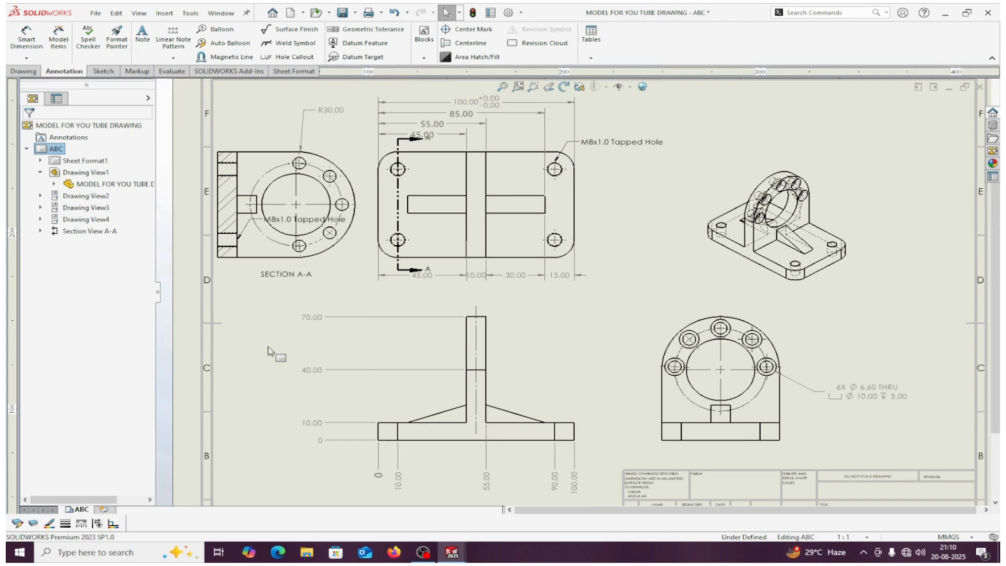
# Set the 100 mm dimension's bilateral tolerance to +0.01 mm and -0.01 mm
pyautogui.click(495, 108)
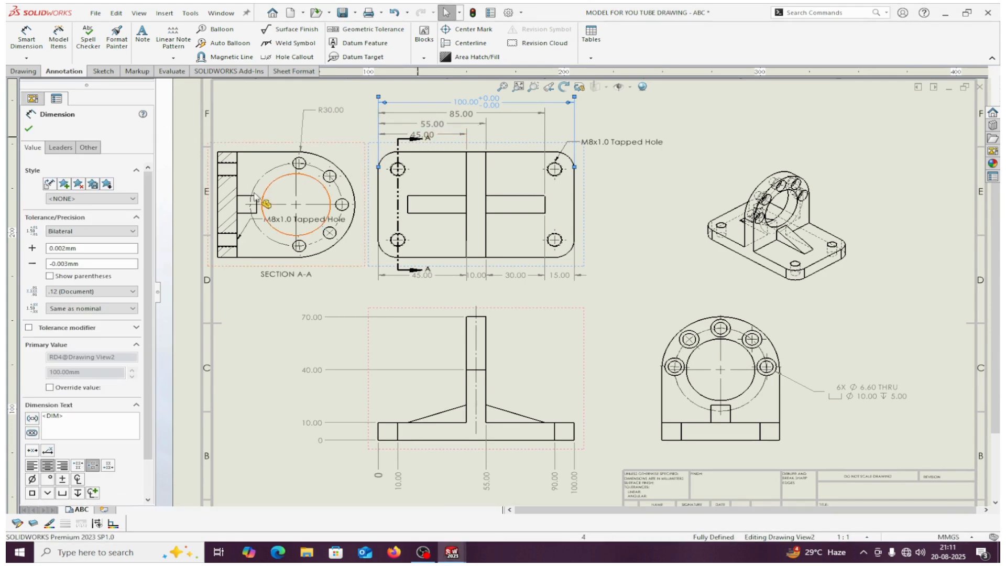
pyautogui.tripleClick(82, 250)
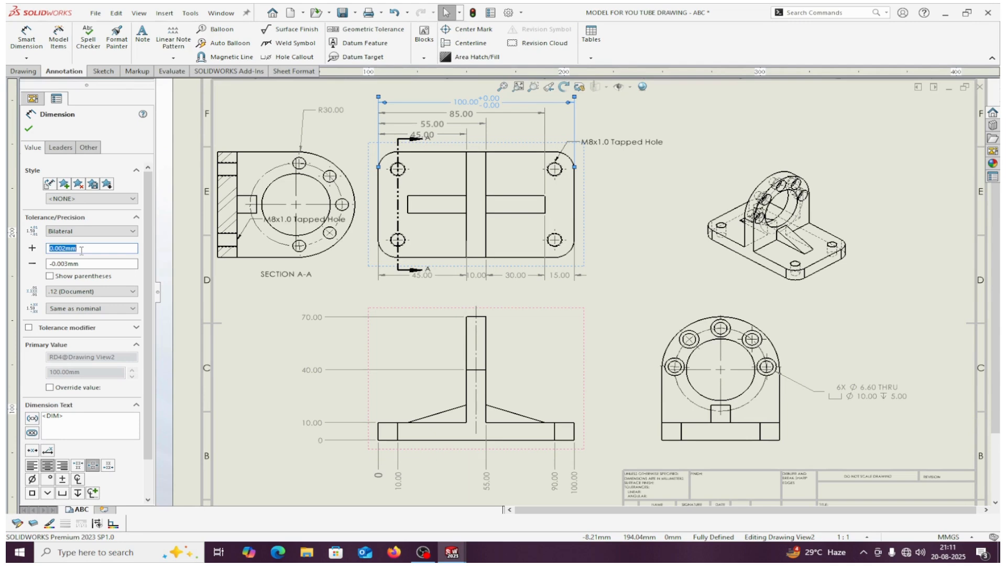
pyautogui.moveTo(81, 251); pyautogui.dragTo(53, 251)
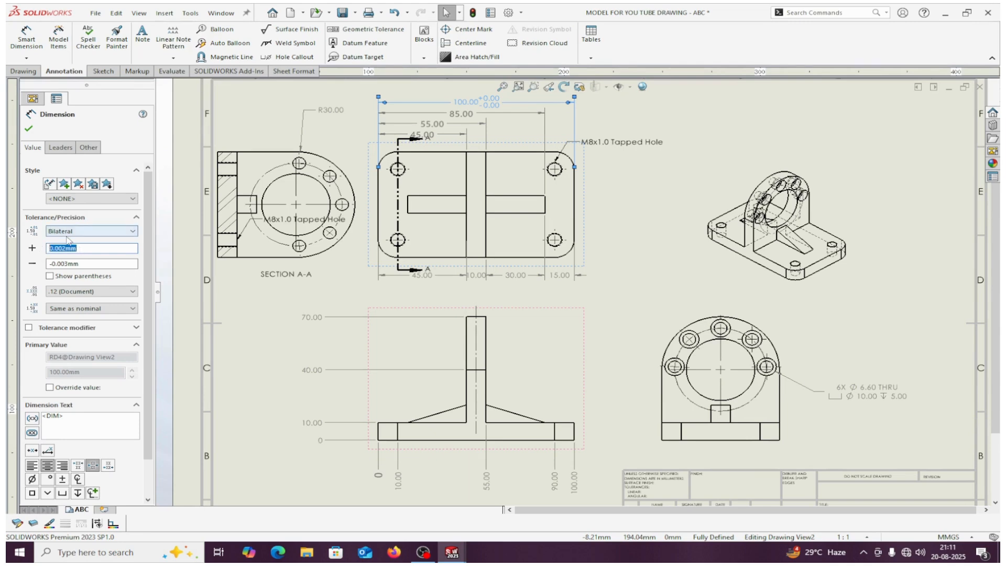
pyautogui.press('BackSpace')
pyautogui.click(268, 336)
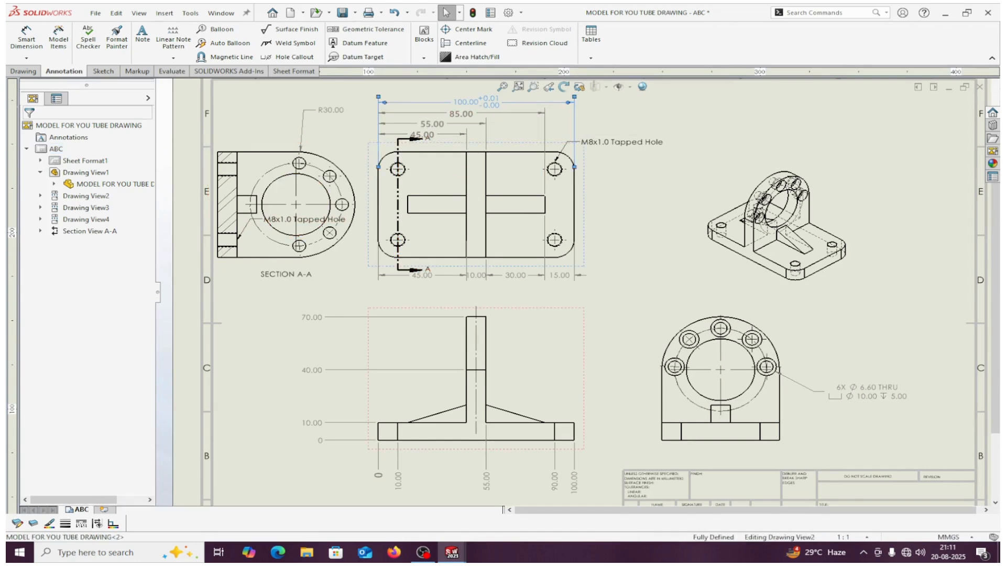
pyautogui.click(491, 110)
pyautogui.press('Tab')
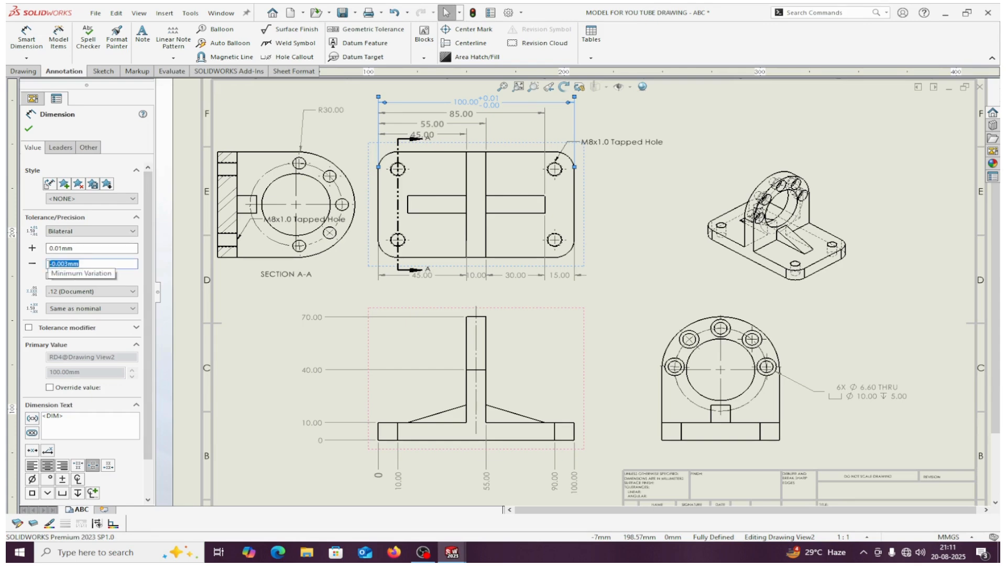
pyautogui.write('-.01')
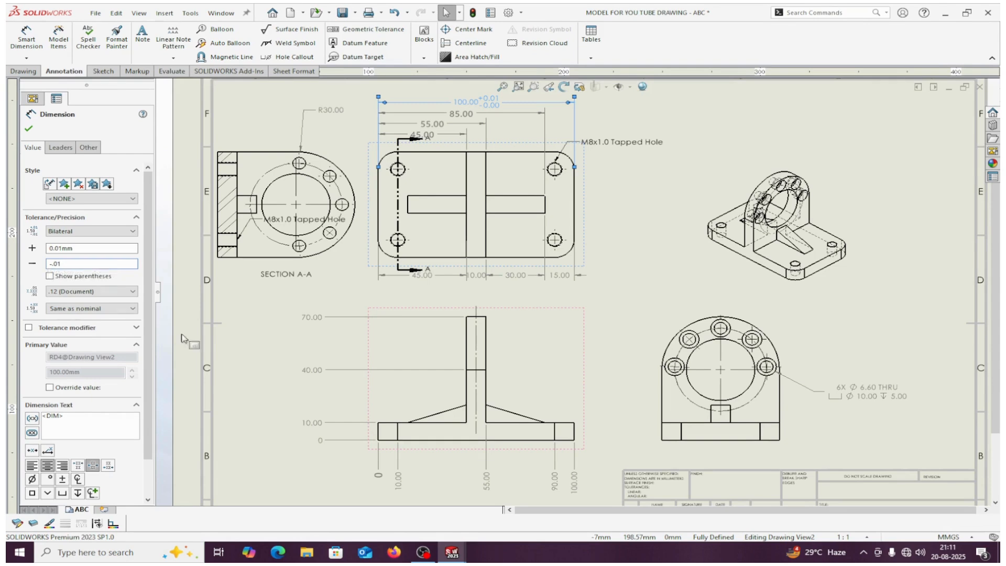
pyautogui.click(252, 366)
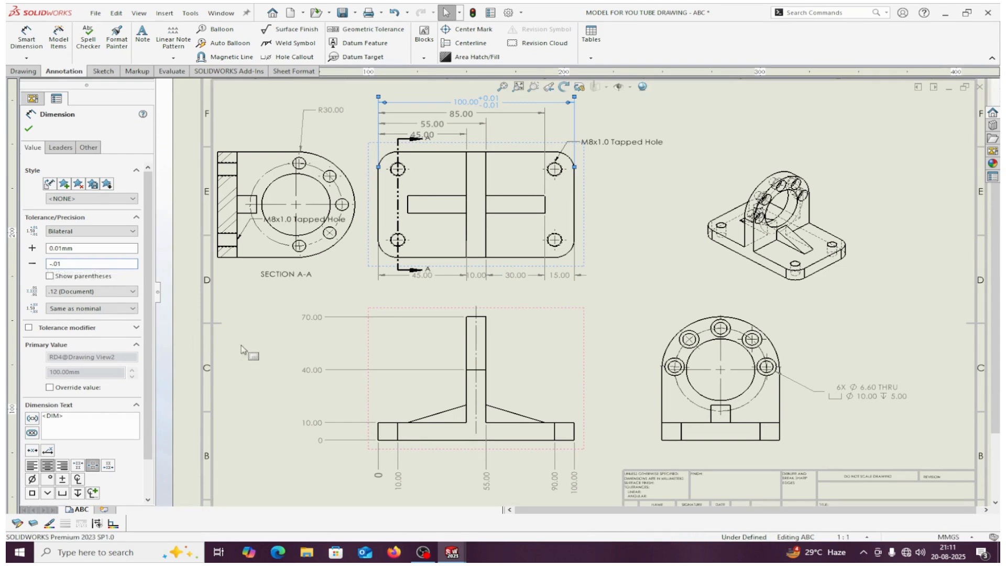
pyautogui.click(495, 107)
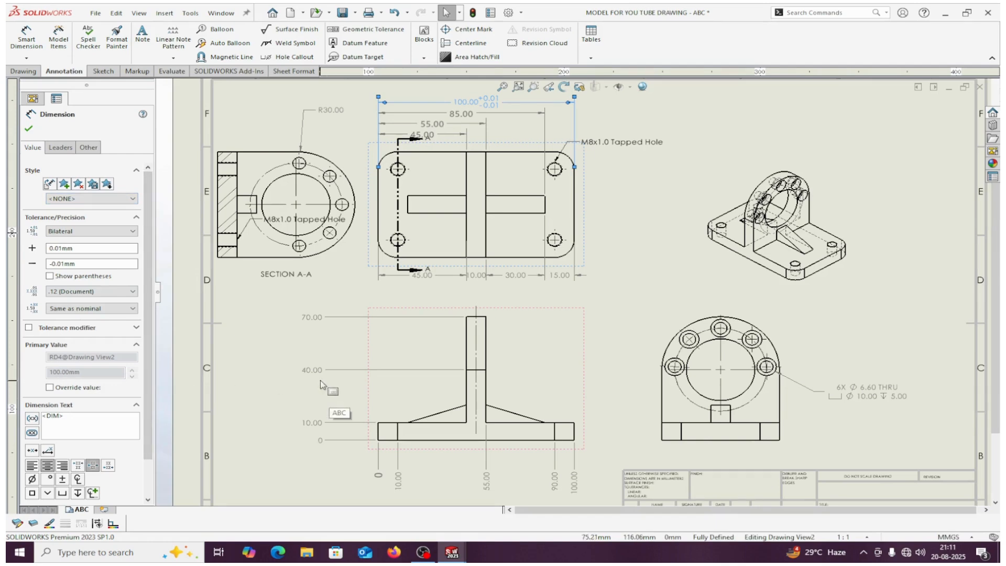
# Append the unit text MM after the value of section view A-A's outer radius dimension
pyautogui.click(333, 111)
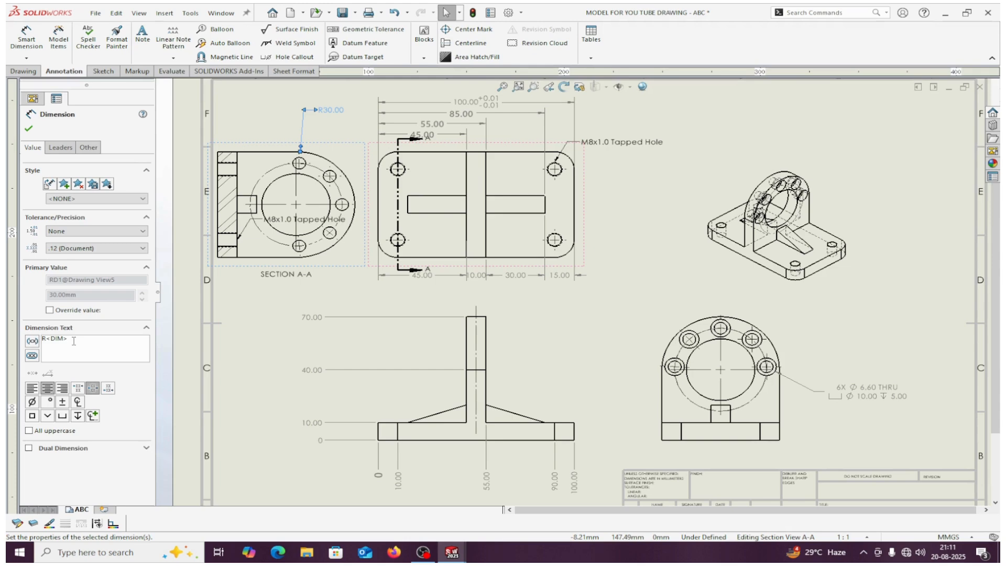
pyautogui.click(74, 341)
pyautogui.write('MM')
pyautogui.click(28, 129)
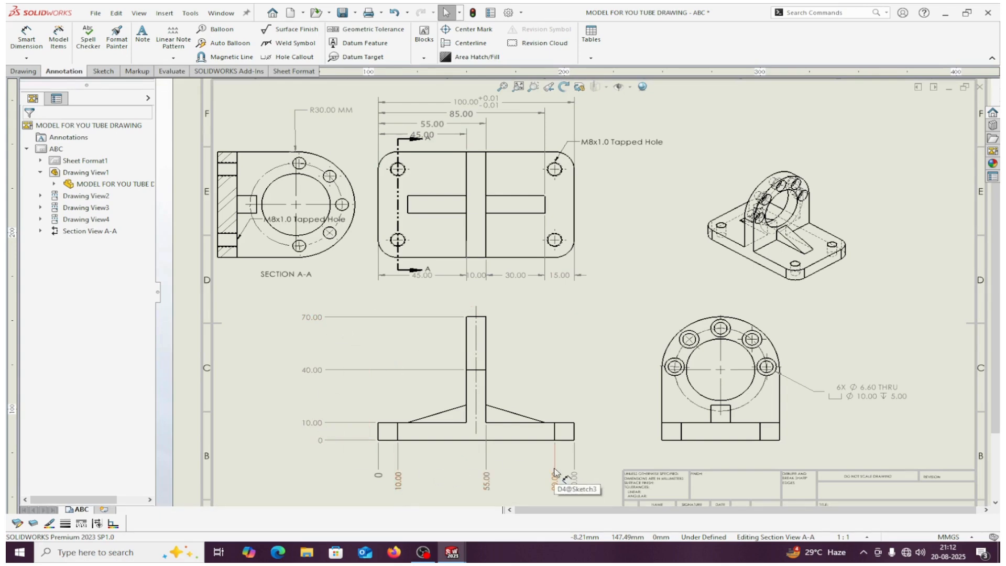
# Dimension the straight right-hand edge of the base plate in the top view, placing the text beside the view
pyautogui.click(27, 36)
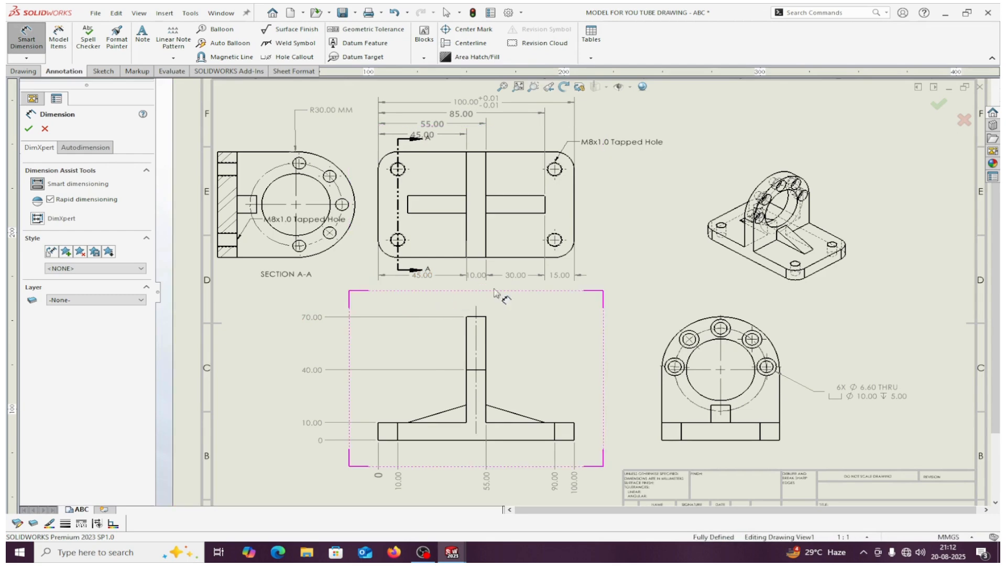
pyautogui.click(574, 220)
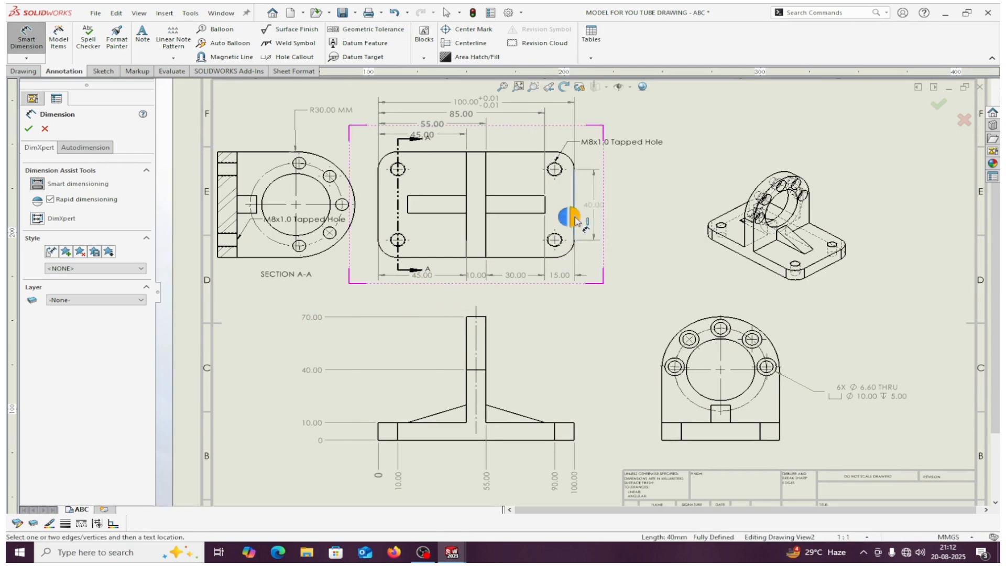
pyautogui.click(649, 214)
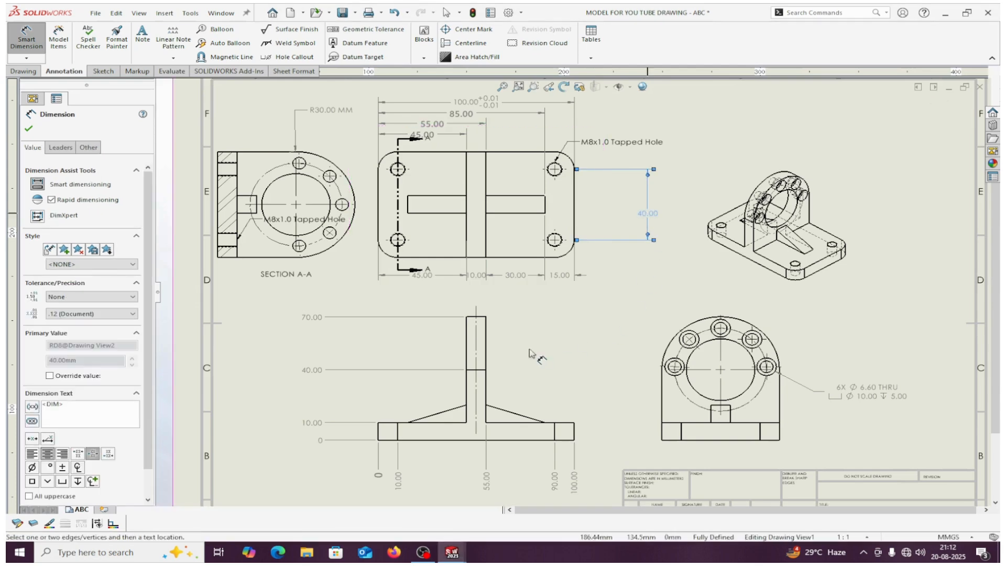
# Dimension the upright's thickness above the front view and the base plate's thickness at its right end
pyautogui.click(474, 317)
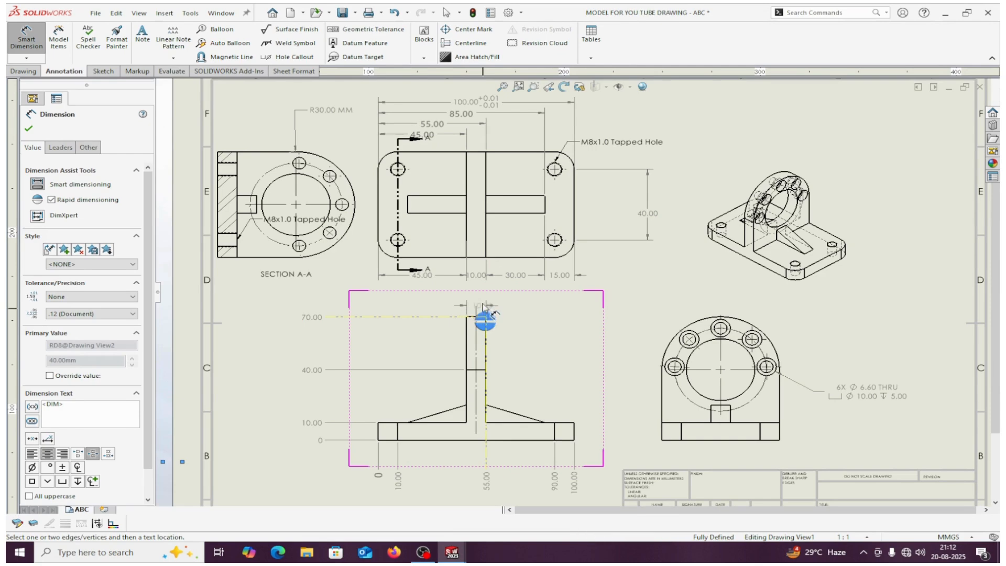
pyautogui.click(478, 302)
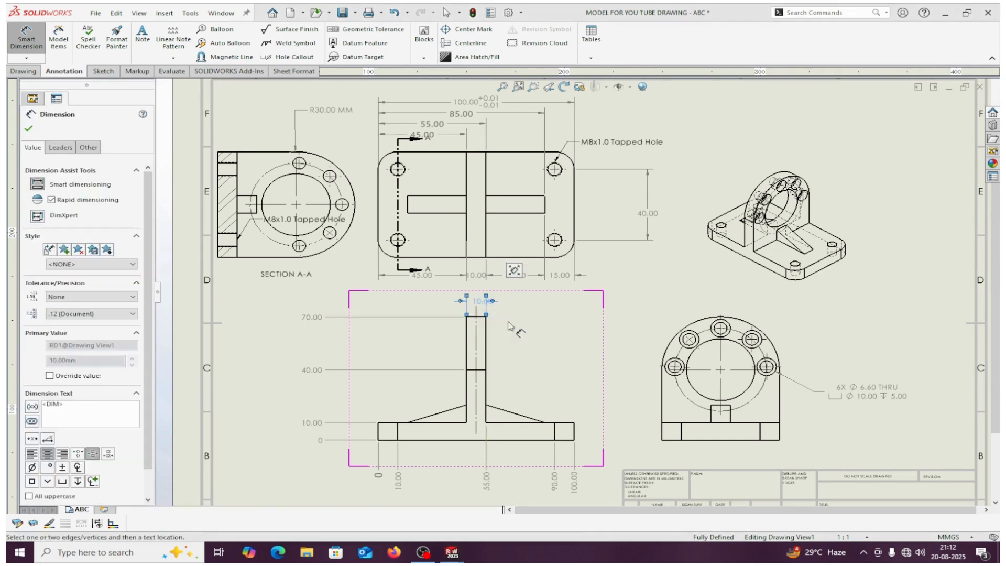
pyautogui.click(574, 423)
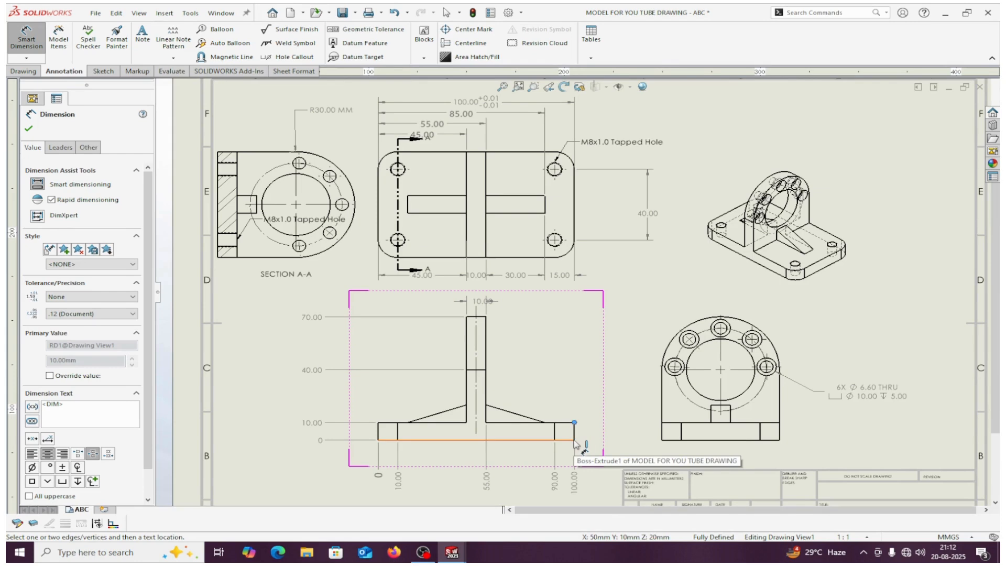
pyautogui.click(575, 440)
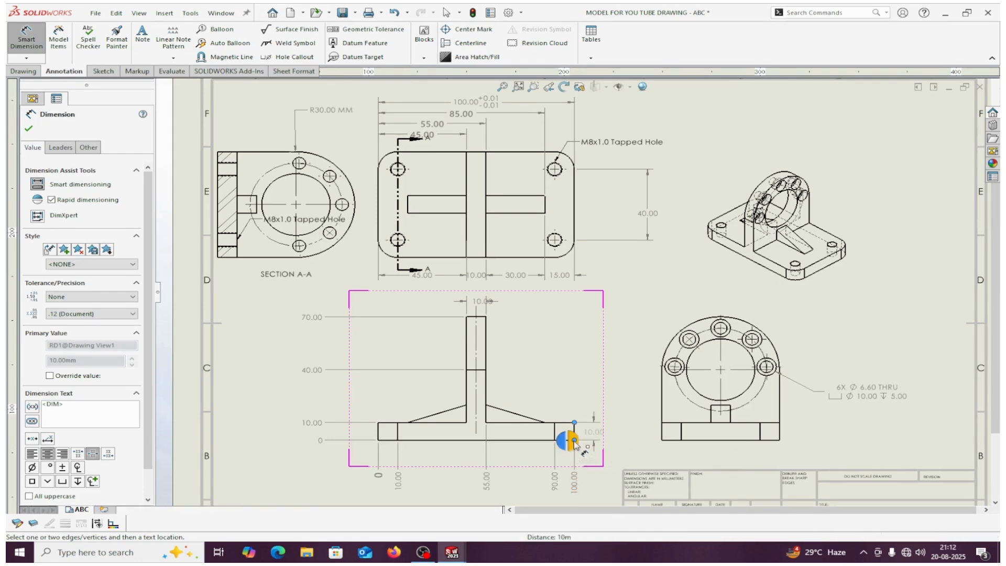
pyautogui.click(616, 442)
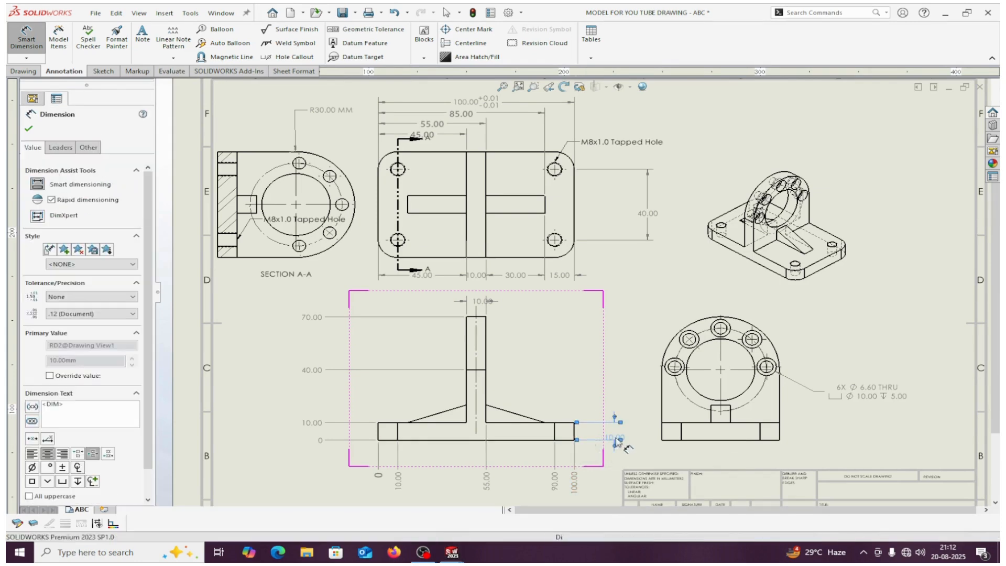
# Dimension the base's overall width below the right side view and finish dimensioning
pyautogui.click(707, 441)
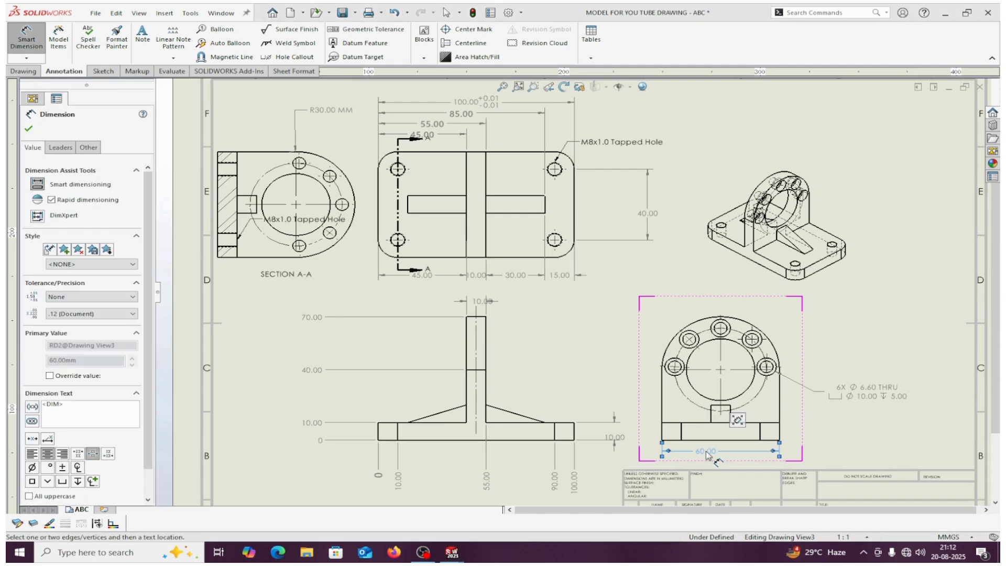
pyautogui.click(707, 455)
pyautogui.press('Escape')
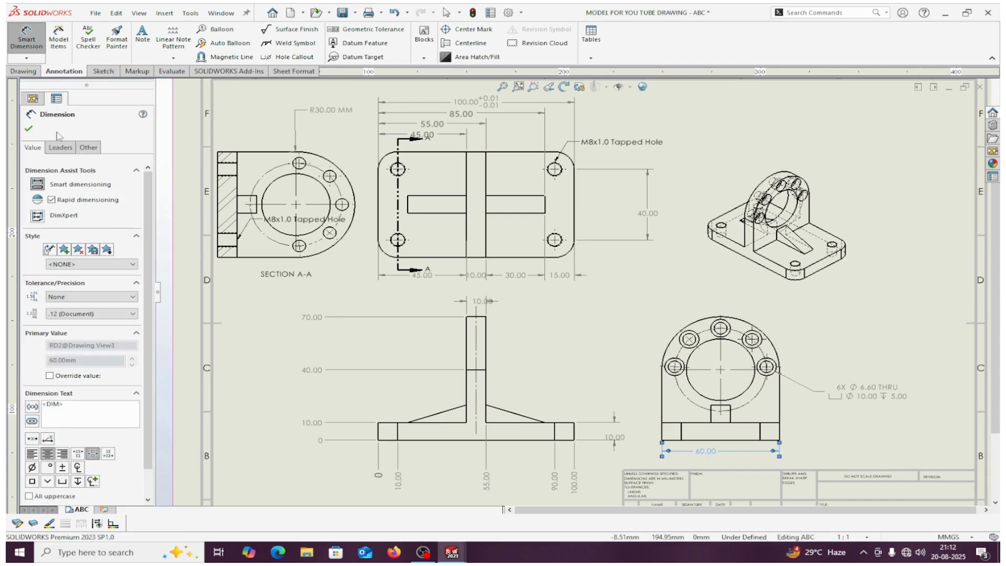
pyautogui.click(29, 130)
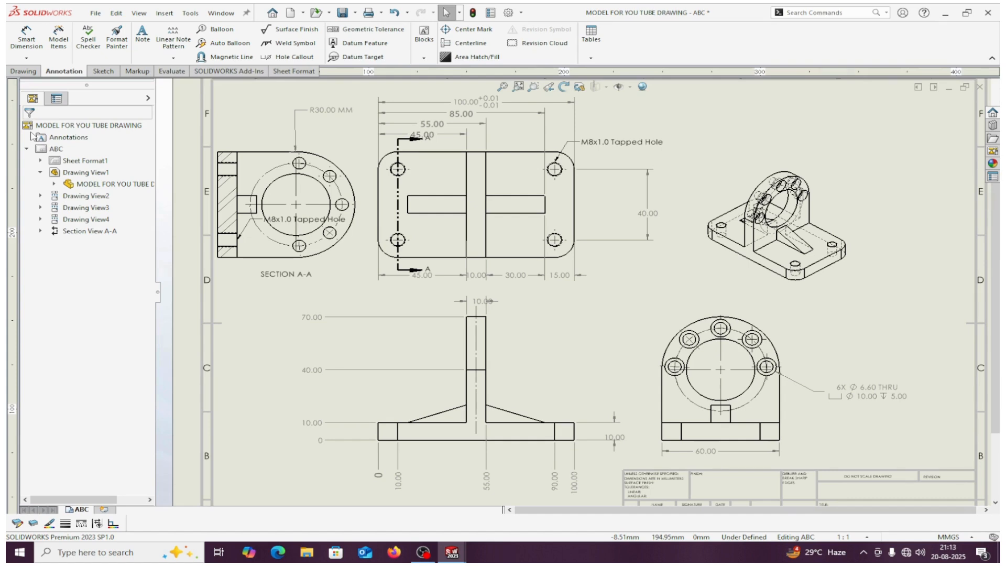
# Add a second sheet to the drawing and load the standard views of the part MODEL FOR YOU TUBE DRAWING for placement
pyautogui.click(107, 510)
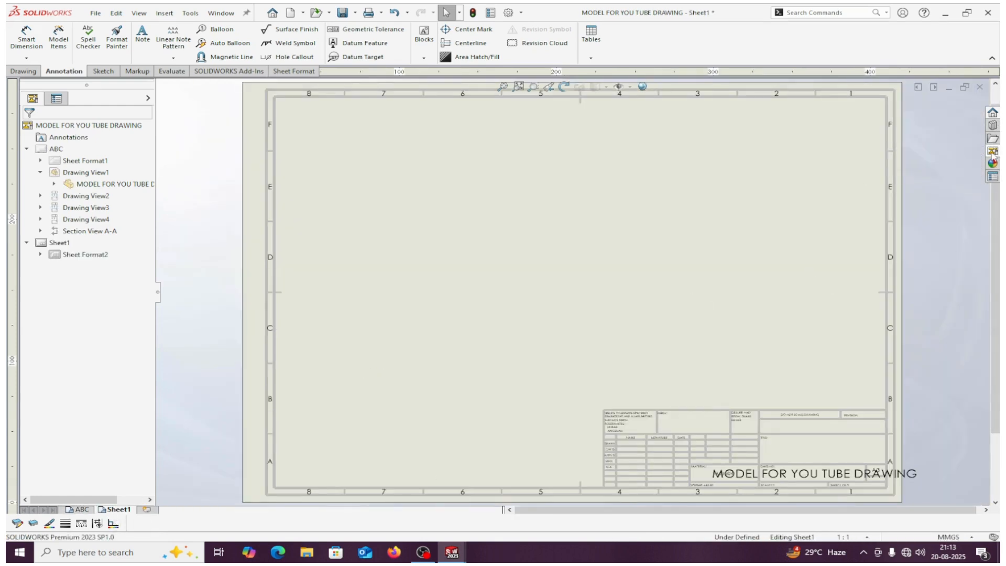
pyautogui.click(993, 153)
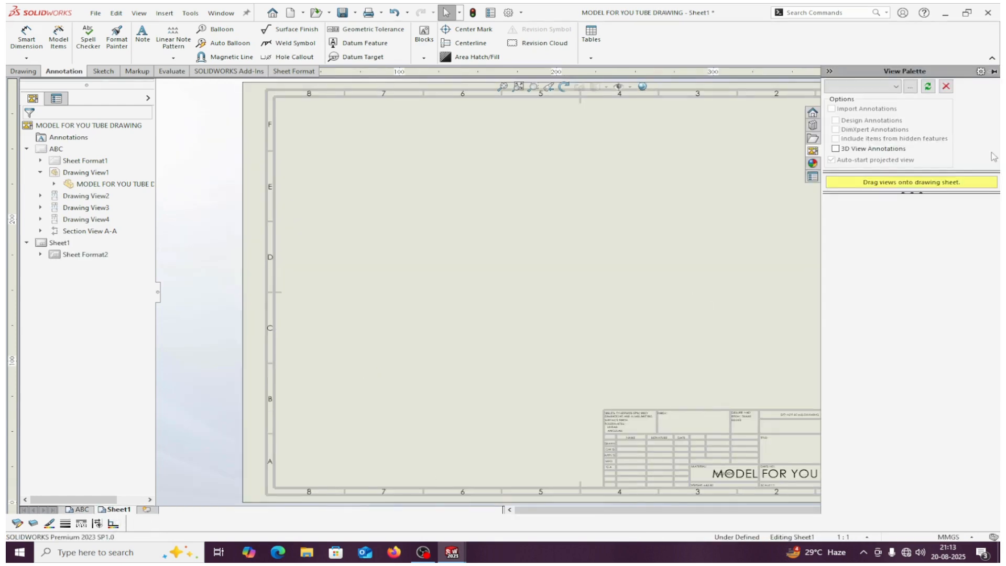
pyautogui.click(897, 87)
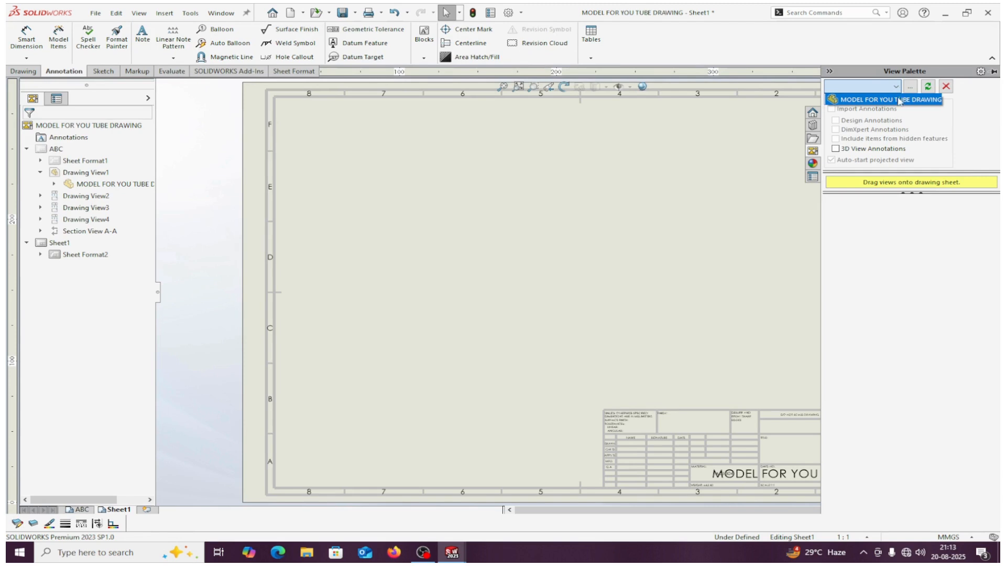
pyautogui.click(899, 100)
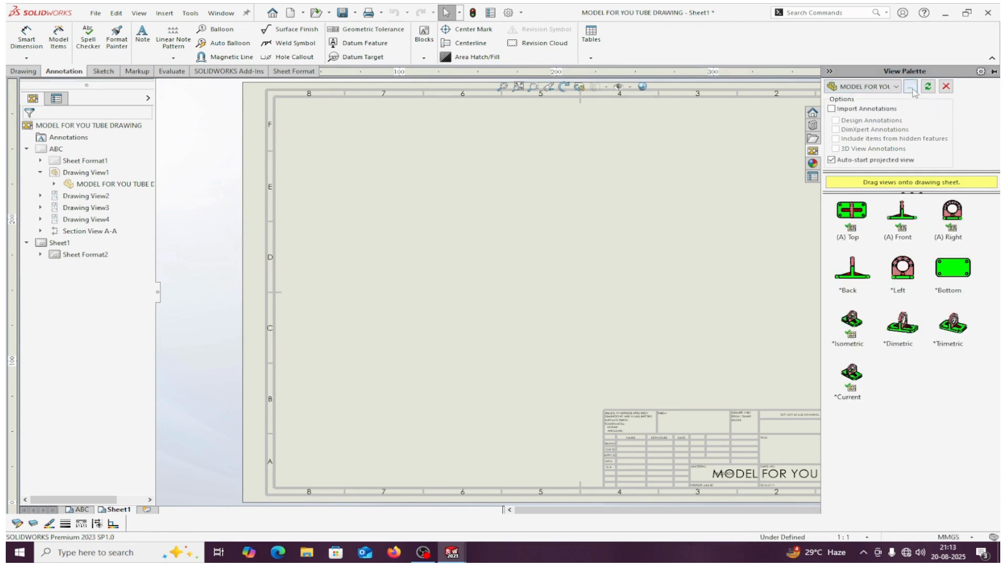
pyautogui.click(911, 87)
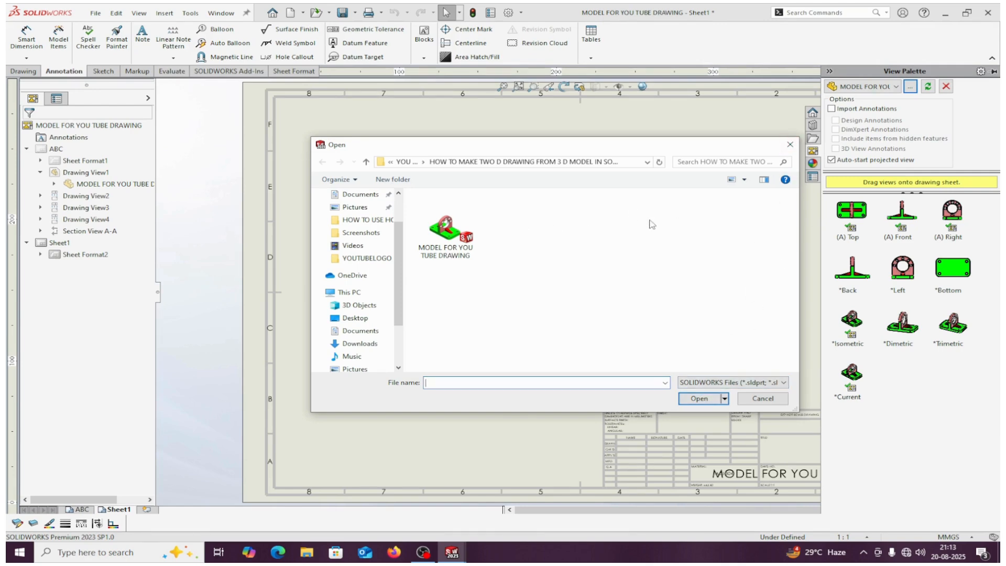
pyautogui.click(790, 145)
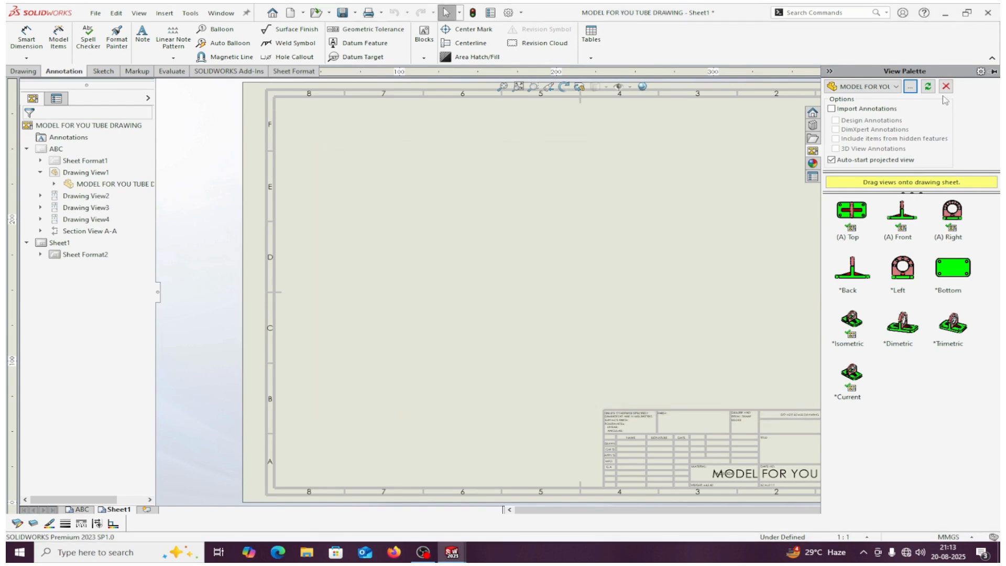
pyautogui.click(929, 88)
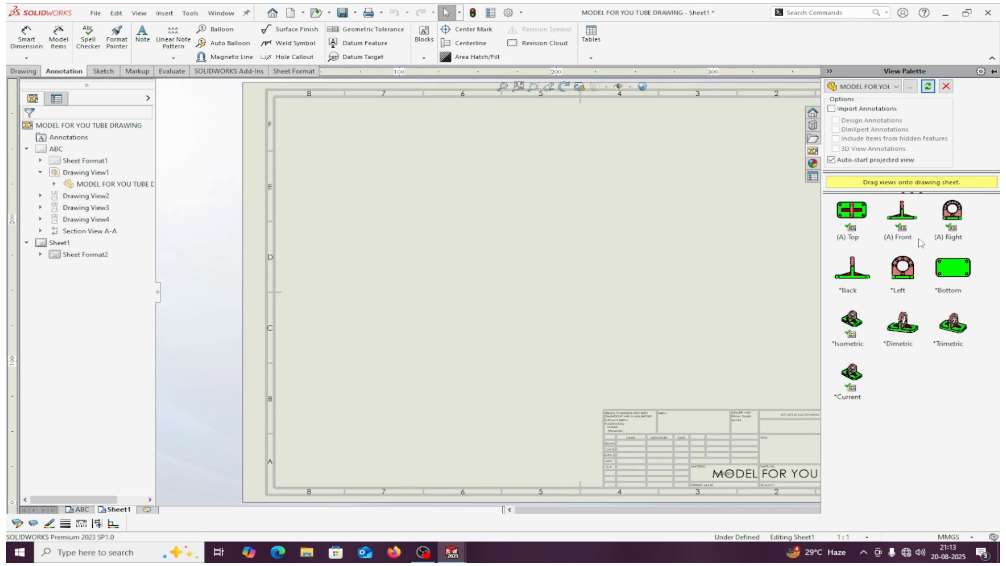
# Place the front view at the sheet's lower left, with projected top, right and isometric views around it
pyautogui.moveTo(905, 220); pyautogui.dragTo(367, 386)
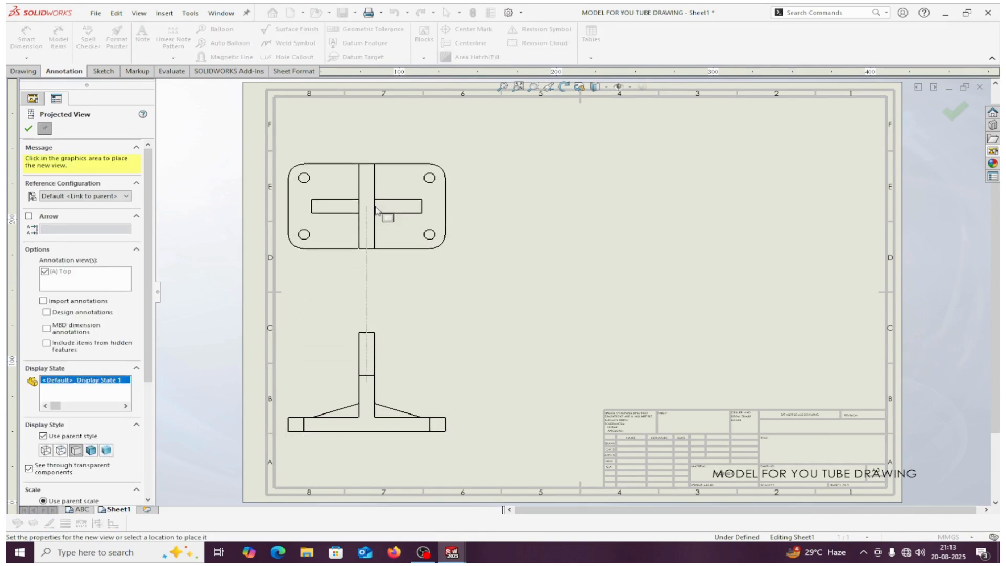
pyautogui.click(376, 211)
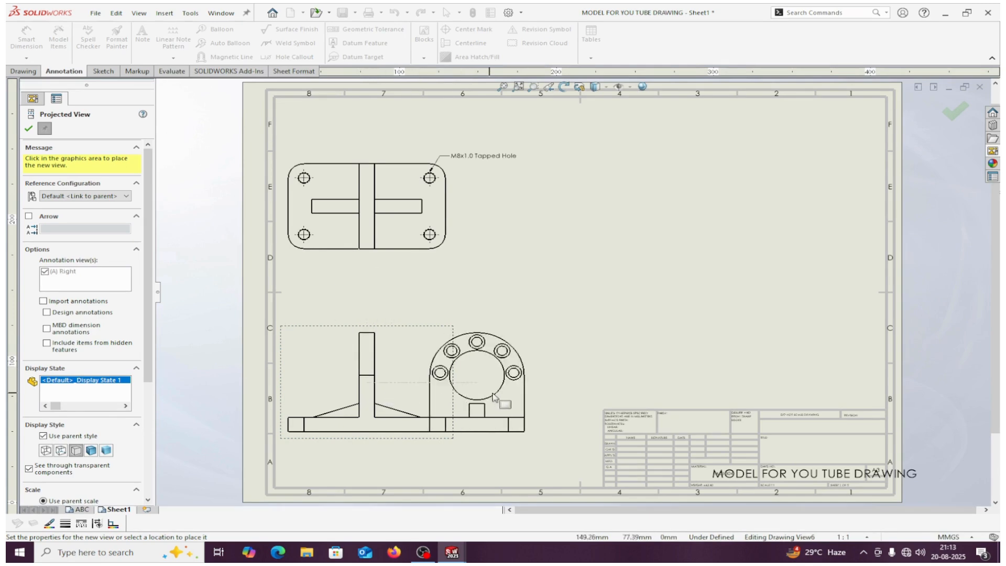
pyautogui.click(562, 397)
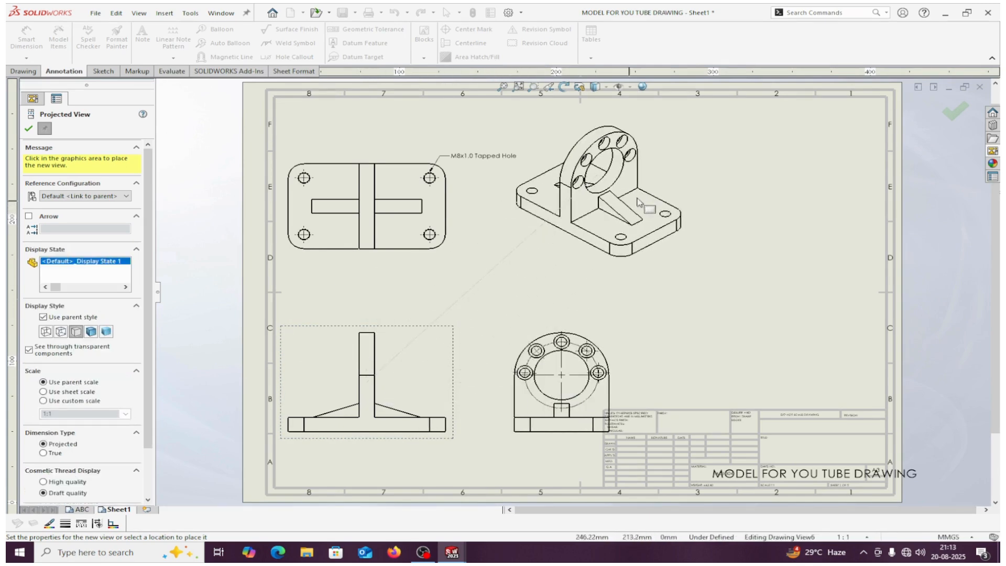
pyautogui.click(666, 193)
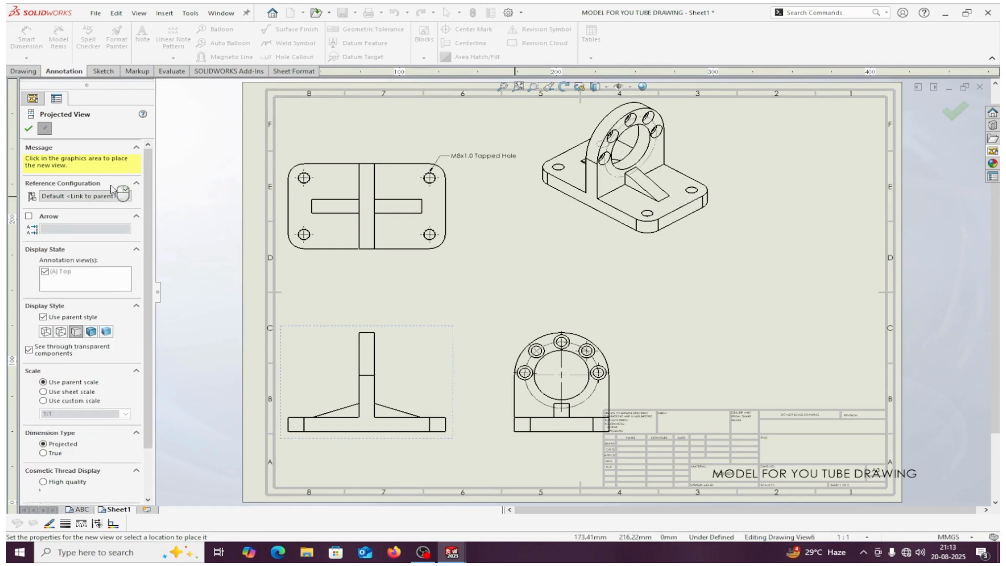
pyautogui.press('Escape')
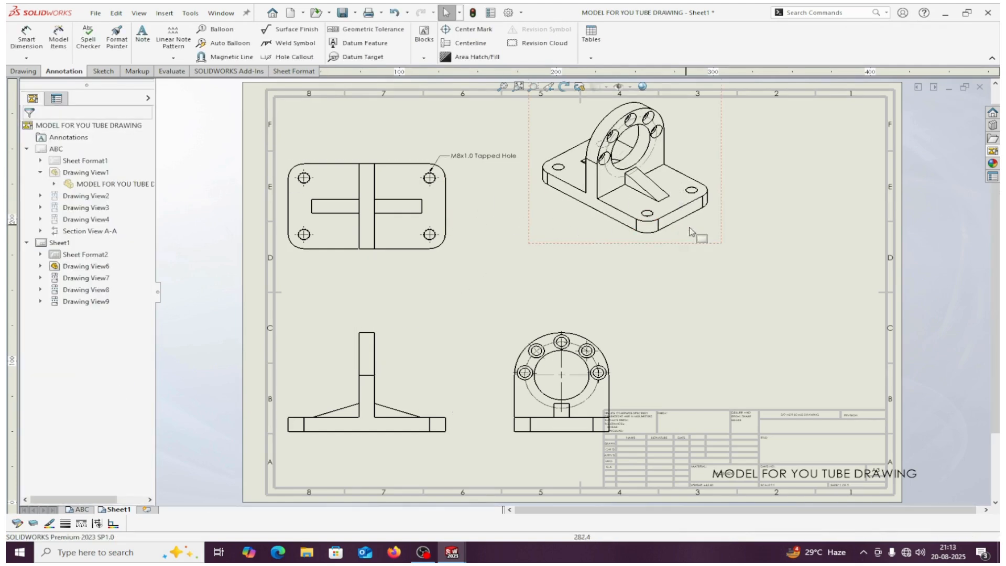
# Move the isometric view to the sheet's upper right and display it as Shaded With Edges
pyautogui.click(718, 242)
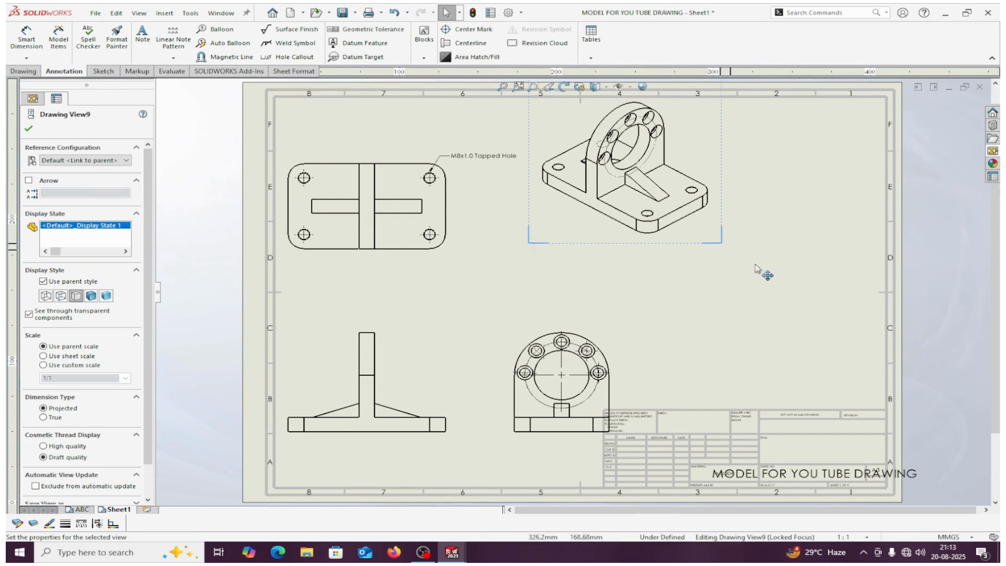
pyautogui.click(734, 250)
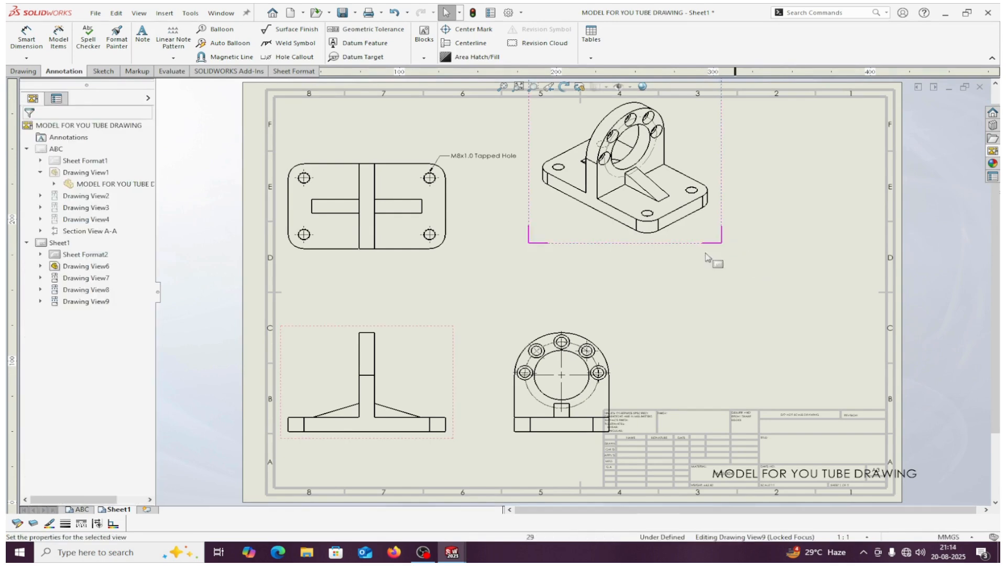
pyautogui.moveTo(706, 256)
pyautogui.mouseDown()
pyautogui.moveTo(757, 286)
pyautogui.moveTo(814, 289)
pyautogui.mouseUp()
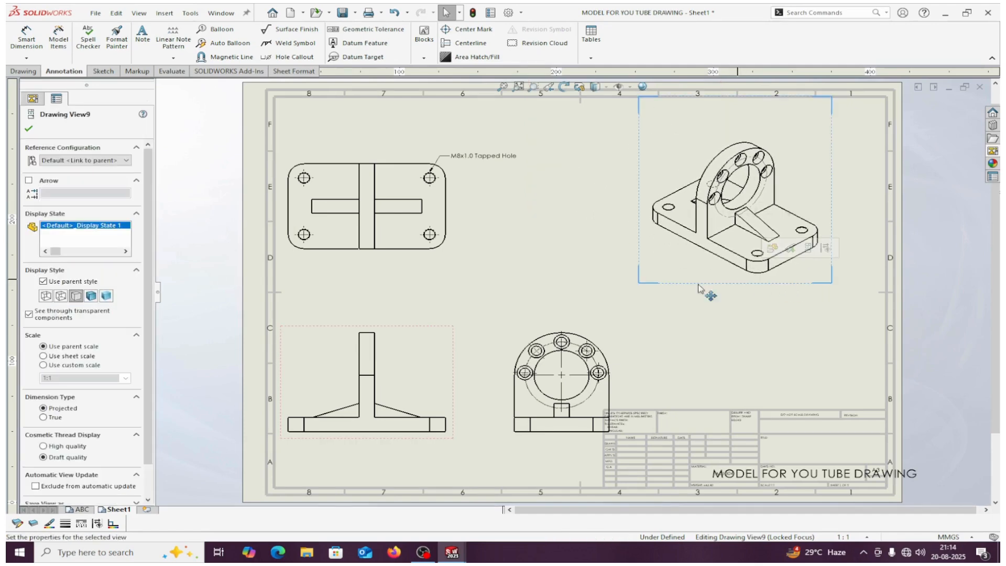
pyautogui.click(91, 299)
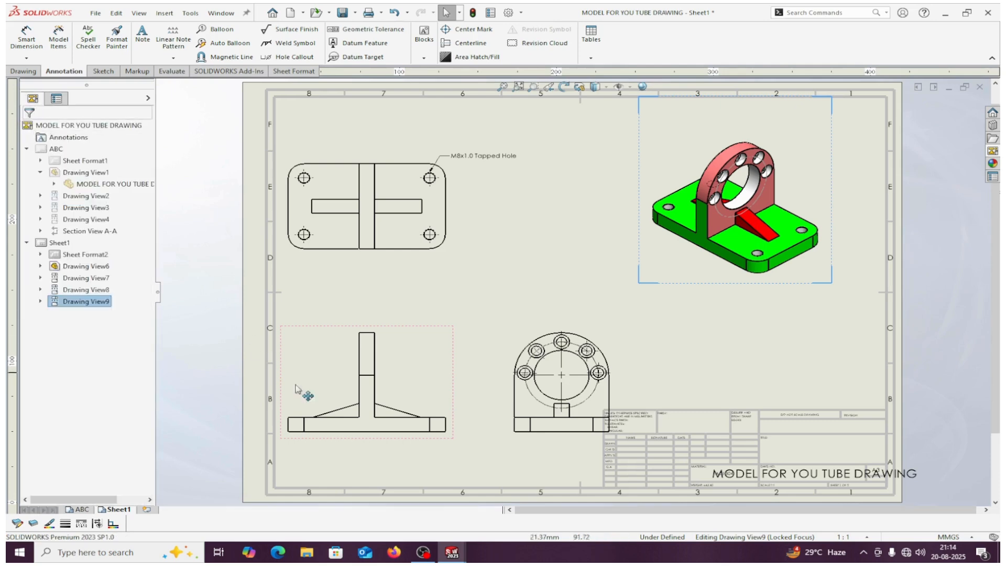
# Move the right side view closer to the front view so it clears the title block
pyautogui.click(518, 441)
pyautogui.moveTo(517, 441); pyautogui.dragTo(498, 441)
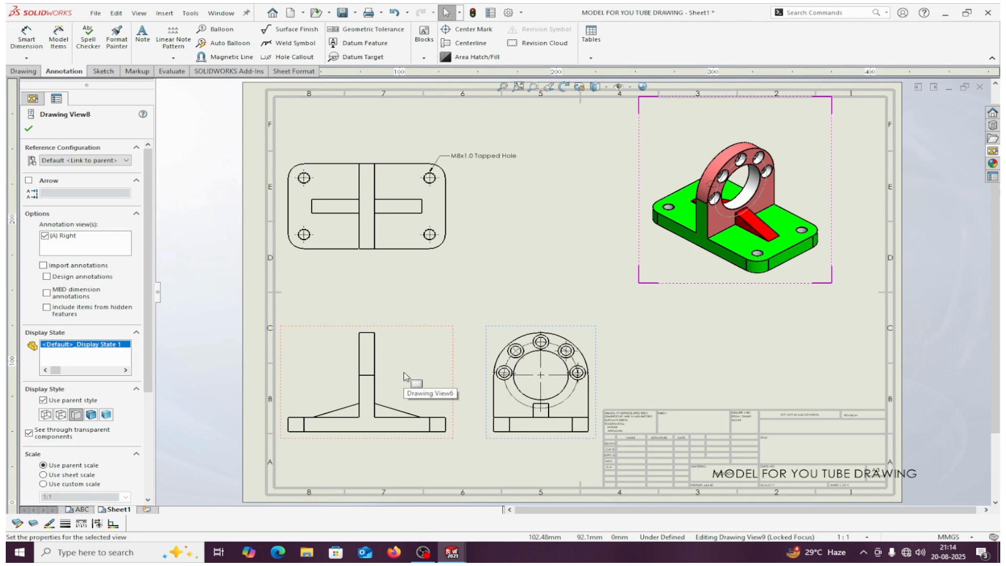
pyautogui.click(28, 129)
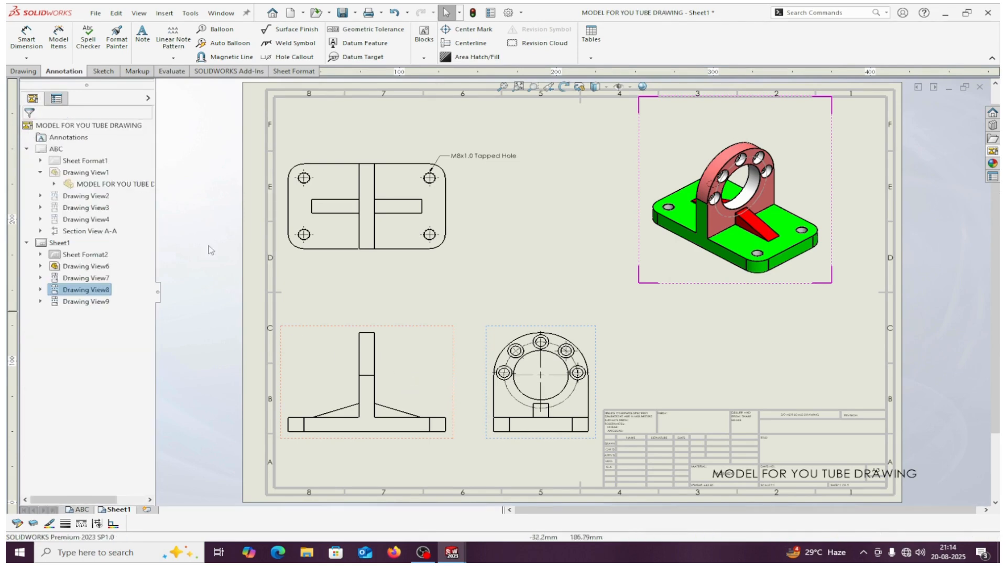
pyautogui.click(448, 244)
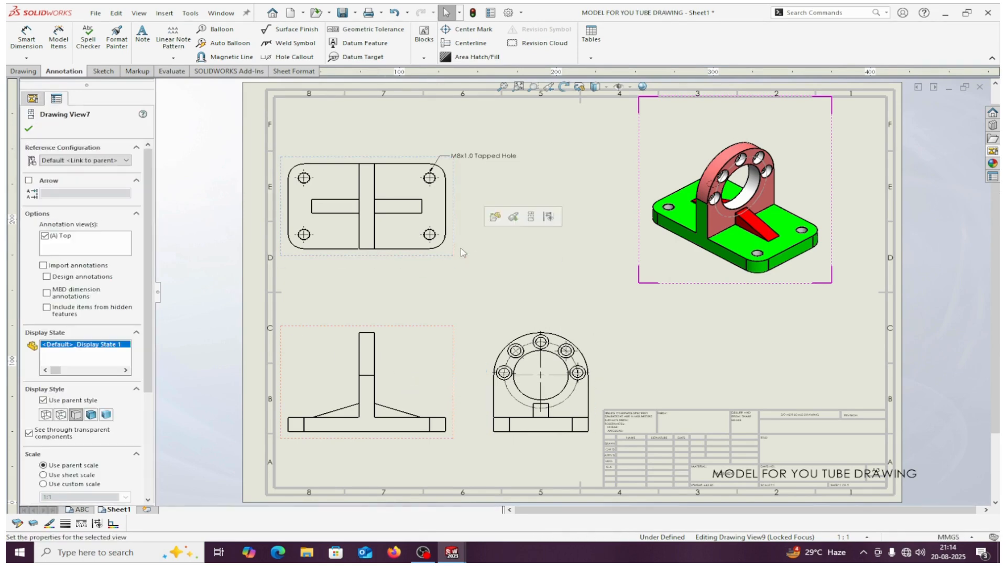
pyautogui.click(688, 351)
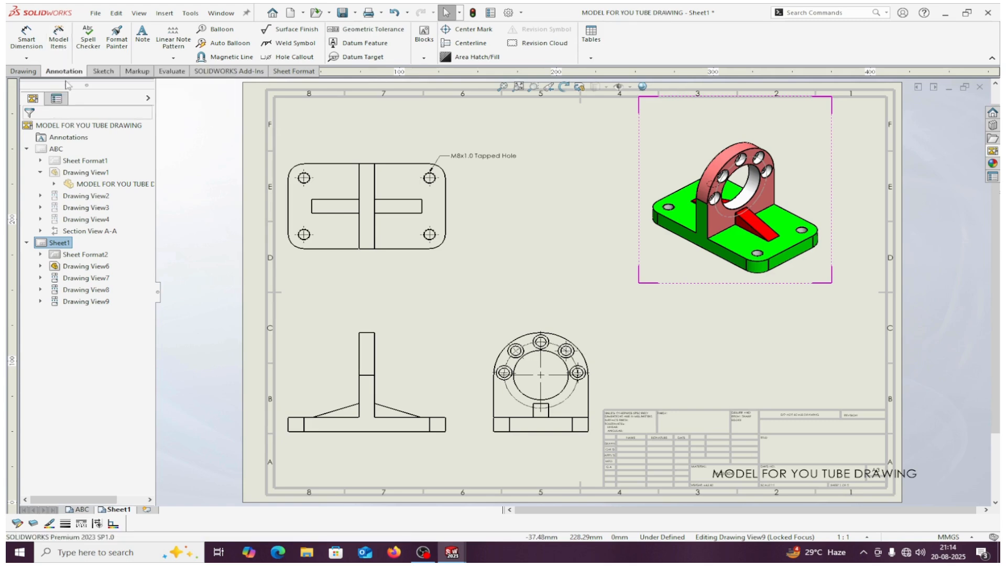
# Insert model items from the entire model into all views, with dimensions marked for drawing and duplicates eliminated
pyautogui.click(59, 38)
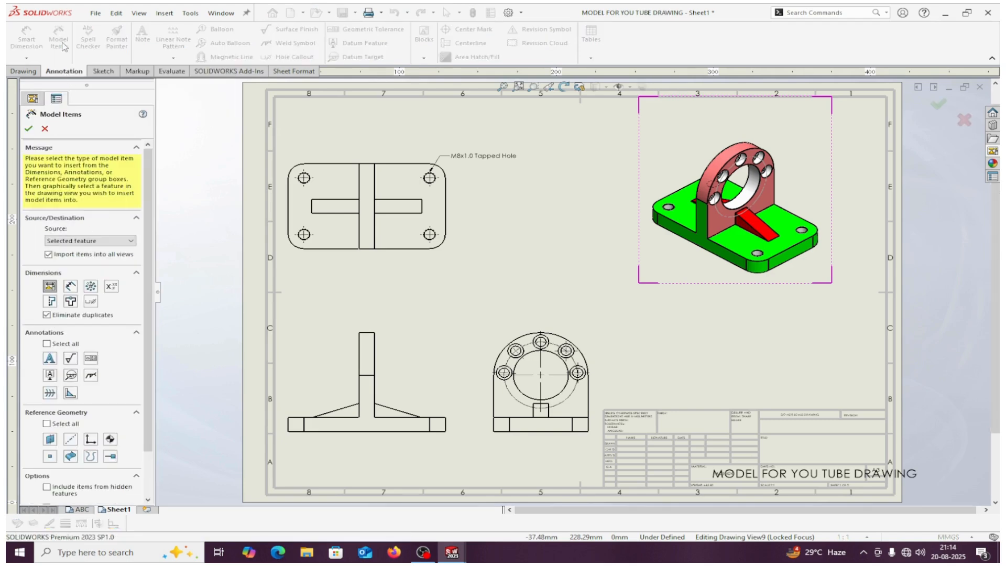
pyautogui.click(118, 242)
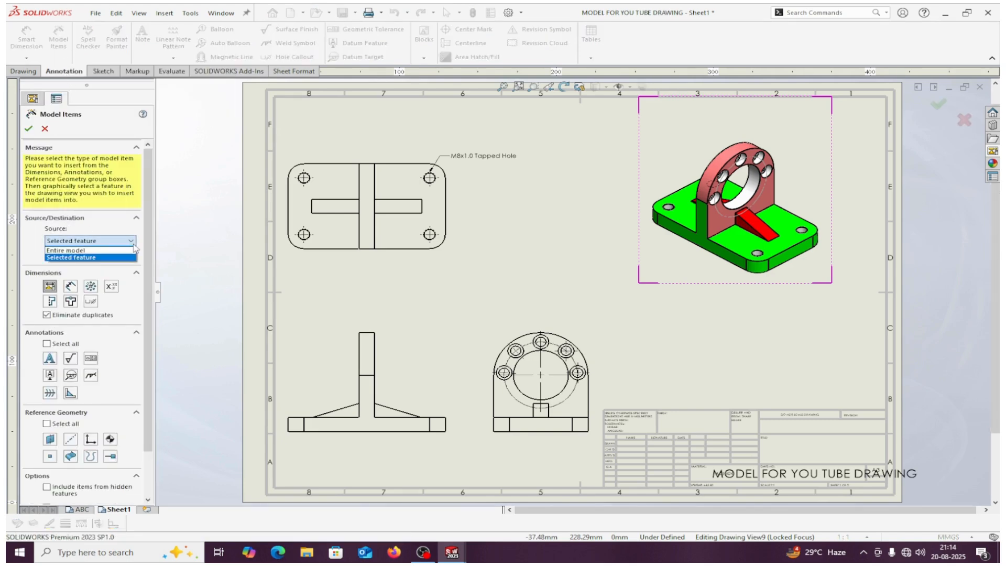
pyautogui.click(77, 251)
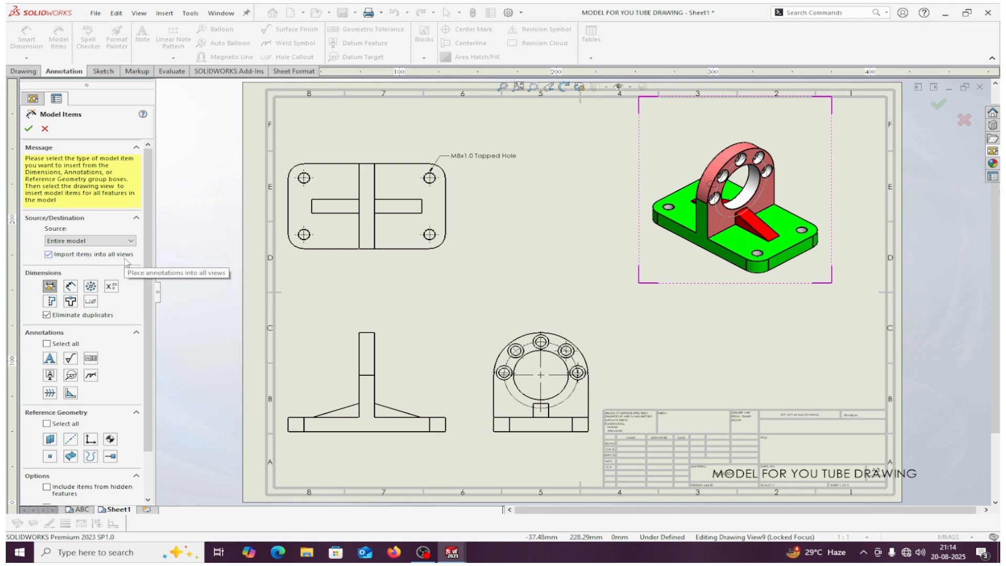
pyautogui.click(29, 129)
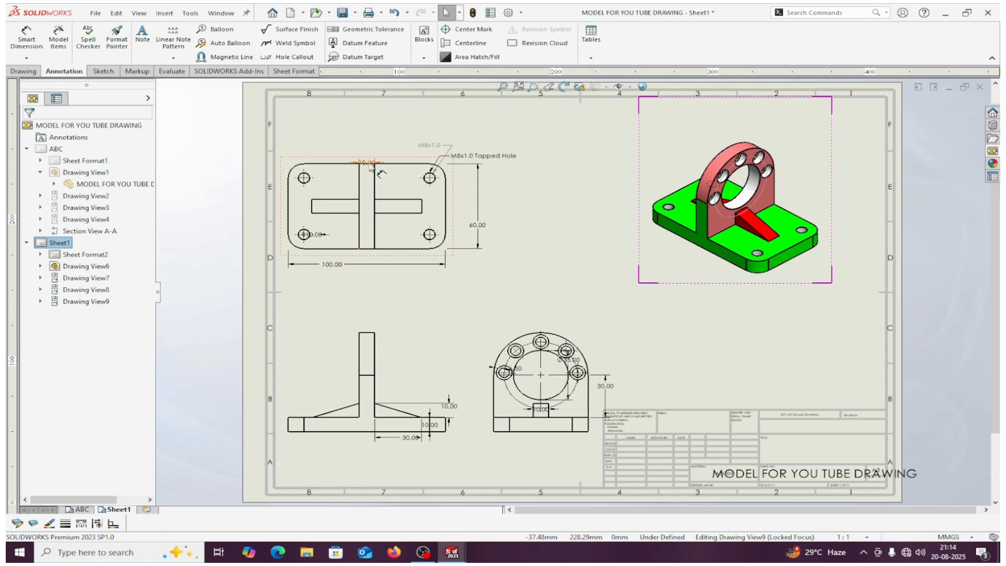
# Move the top view's 10 mm width and R10 fillet dimensions, and the front view's base thickness and 30 mm rib length dimensions, clear of the geometry
pyautogui.moveTo(367, 162); pyautogui.dragTo(366, 133)
pyautogui.moveTo(314, 234); pyautogui.dragTo(307, 297)
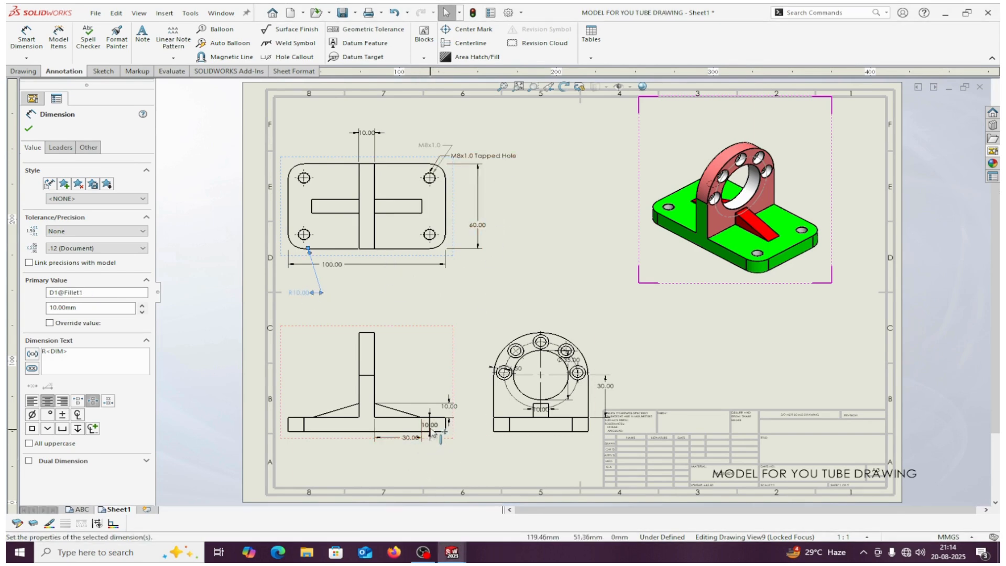
pyautogui.moveTo(430, 426); pyautogui.dragTo(470, 427)
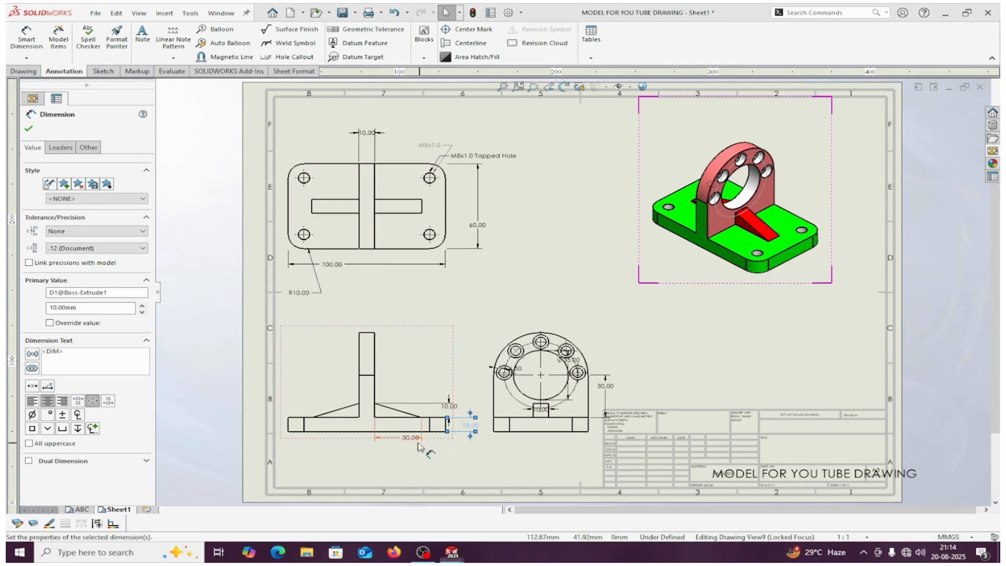
pyautogui.moveTo(414, 440); pyautogui.dragTo(404, 456)
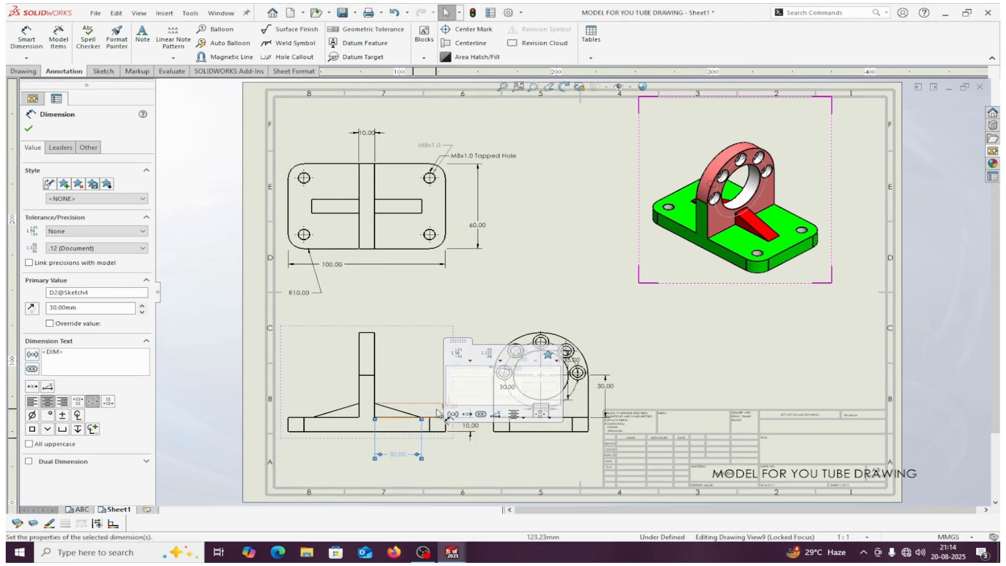
pyautogui.click(487, 311)
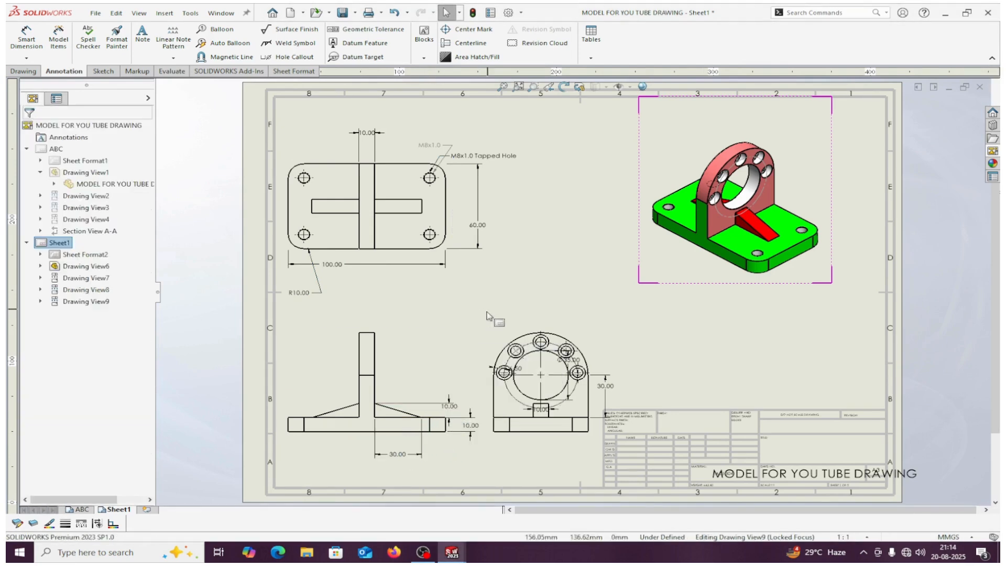
# Delete the rib height dimension from the front view and the 30 mm vertical dimension from the right side view
pyautogui.click(448, 409)
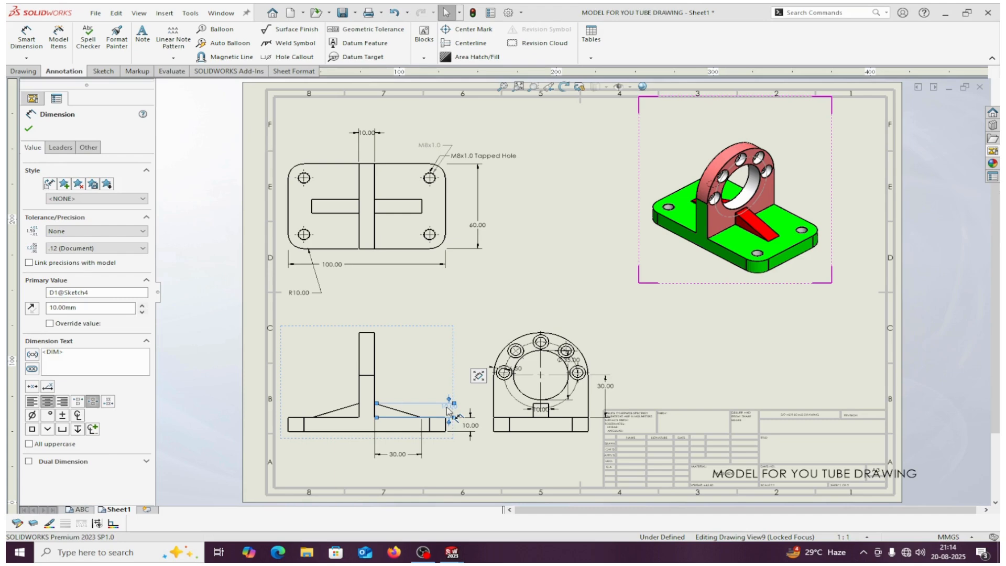
pyautogui.press('Delete')
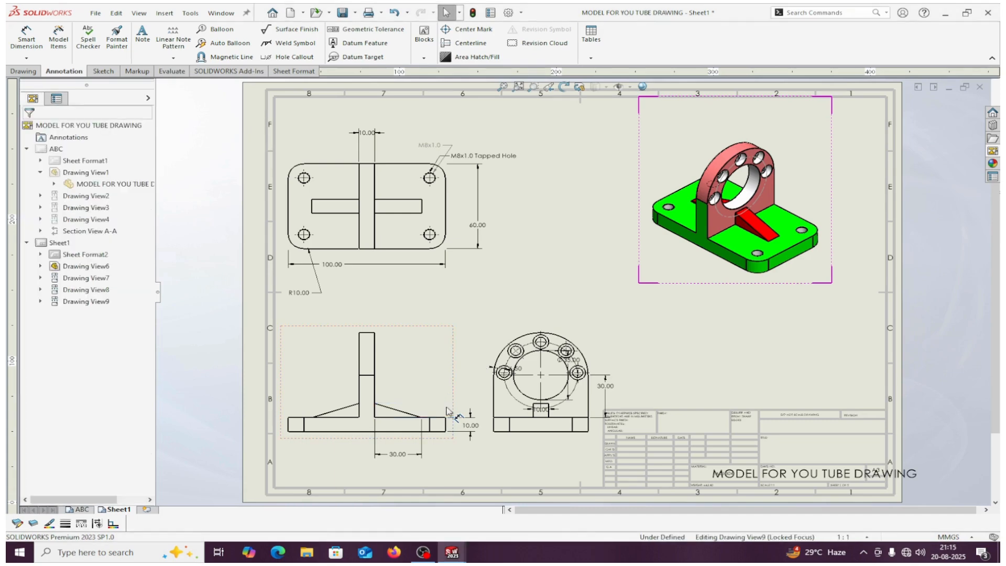
pyautogui.click(596, 396)
pyautogui.press('Delete')
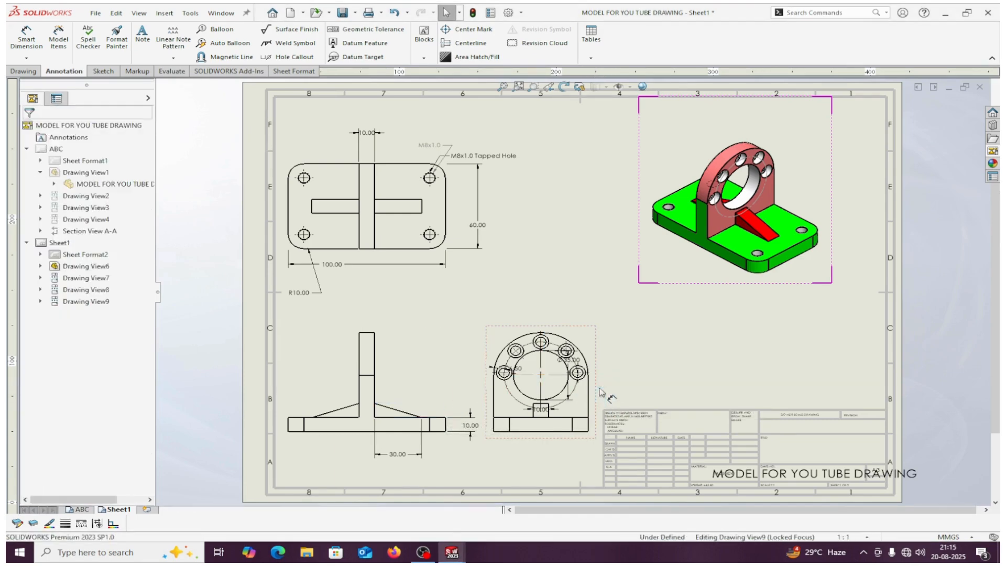
# Move the small hole's 6.50 dimension and the large bore's diameter dimension outside the right side view's outline
pyautogui.click(508, 325)
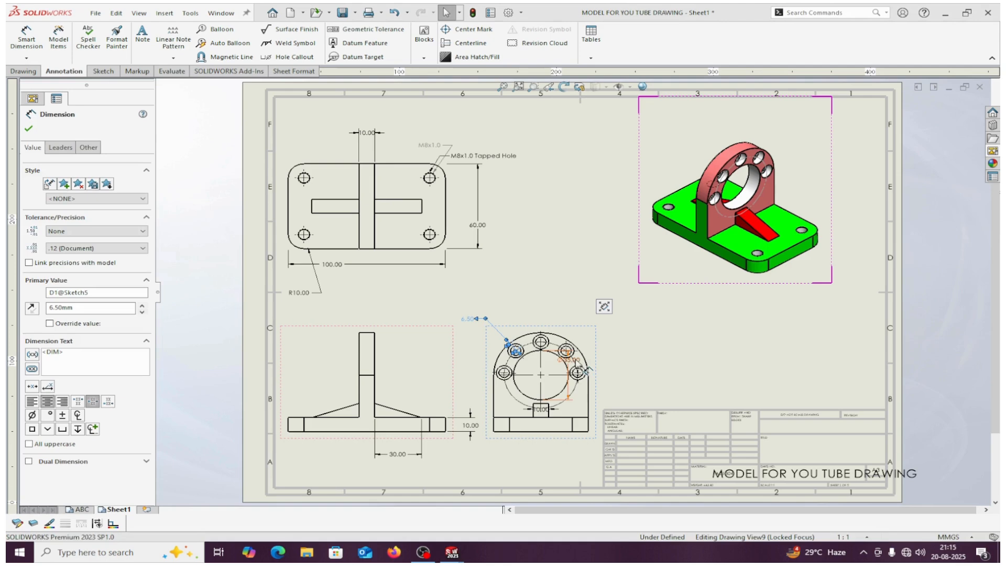
pyautogui.moveTo(569, 367); pyautogui.dragTo(660, 366)
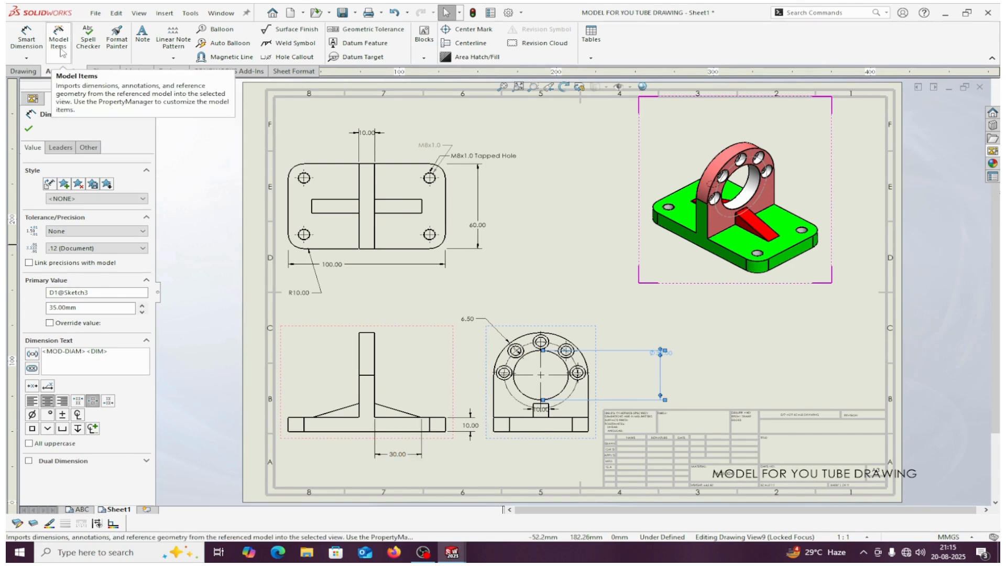
pyautogui.click(29, 130)
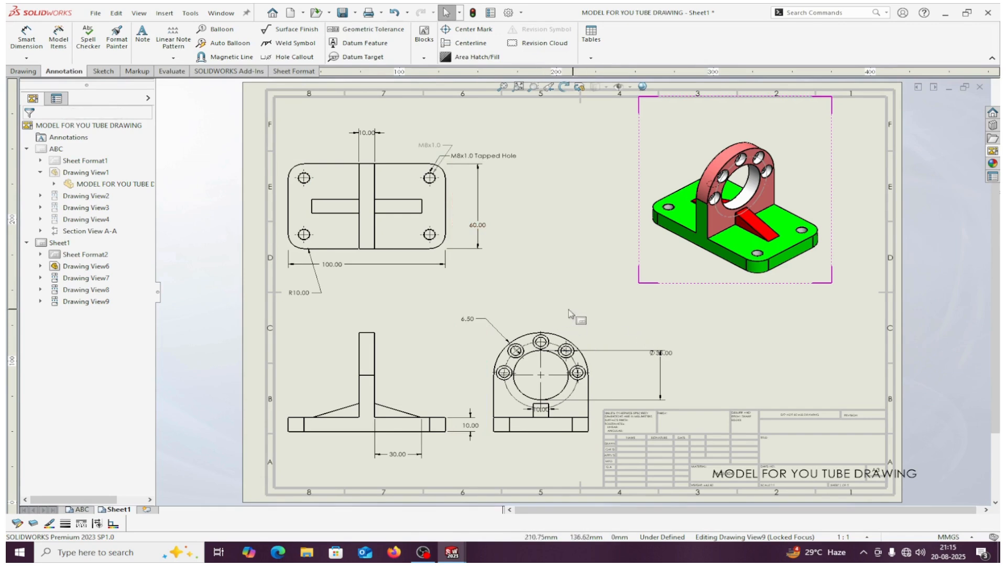
pyautogui.scroll(-3, 716, 444)
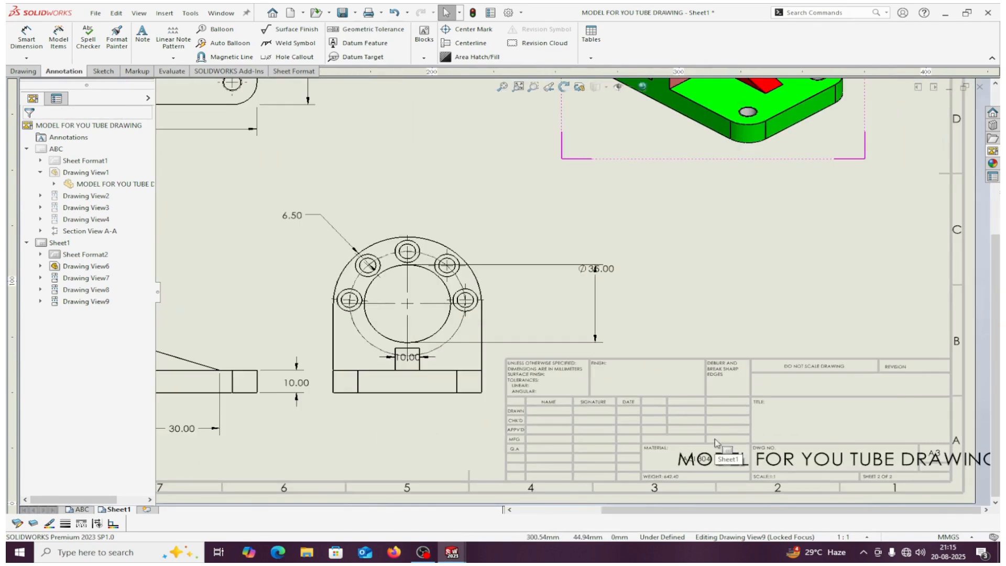
pyautogui.scroll(-5, 694, 394)
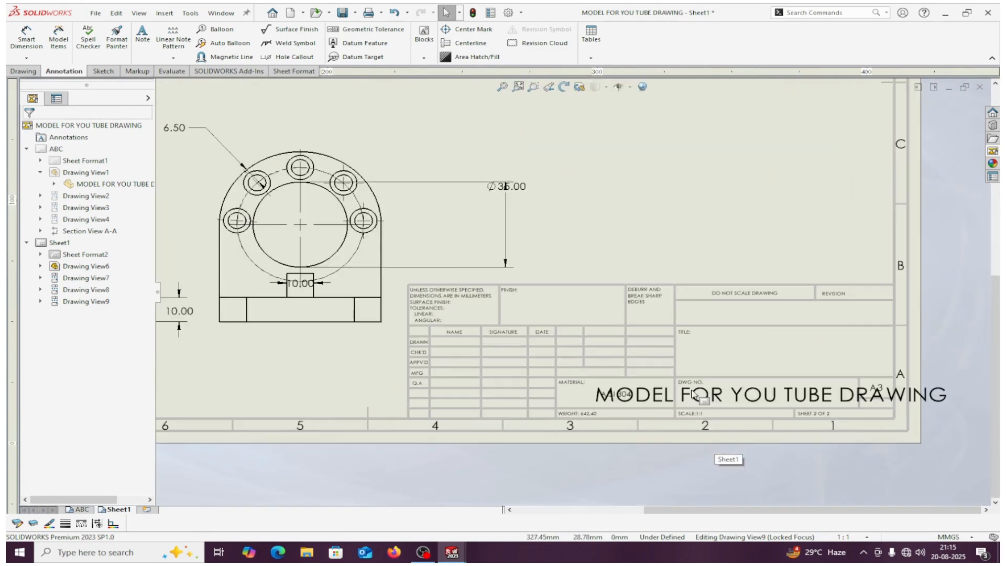
pyautogui.scroll(8, 535, 255)
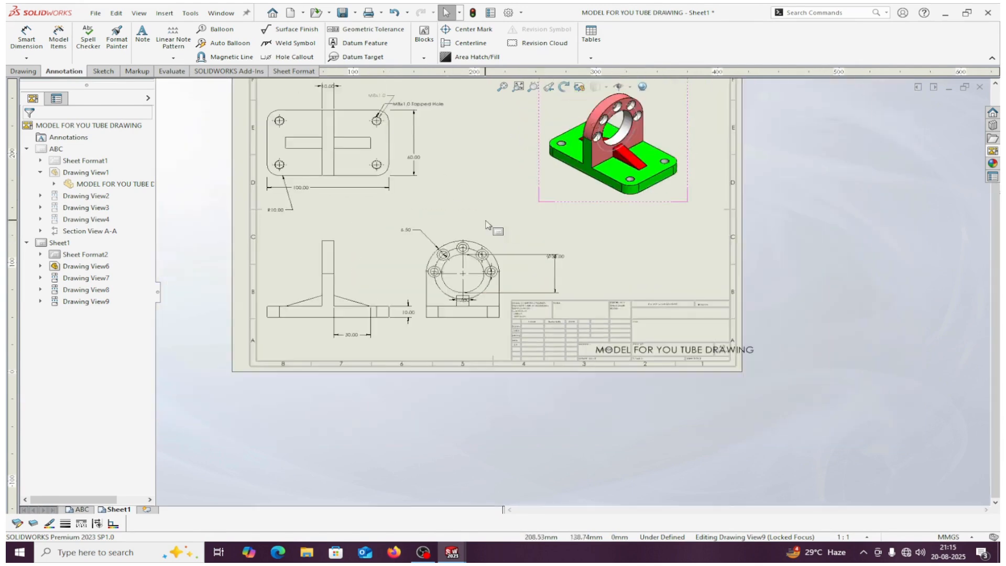
pyautogui.scroll(-3, 574, 246)
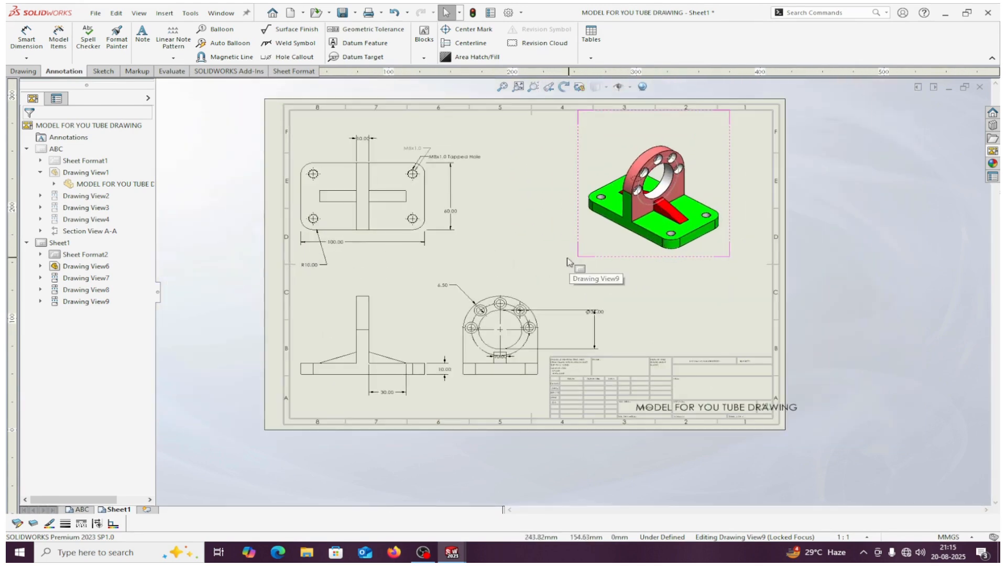
pyautogui.click(23, 72)
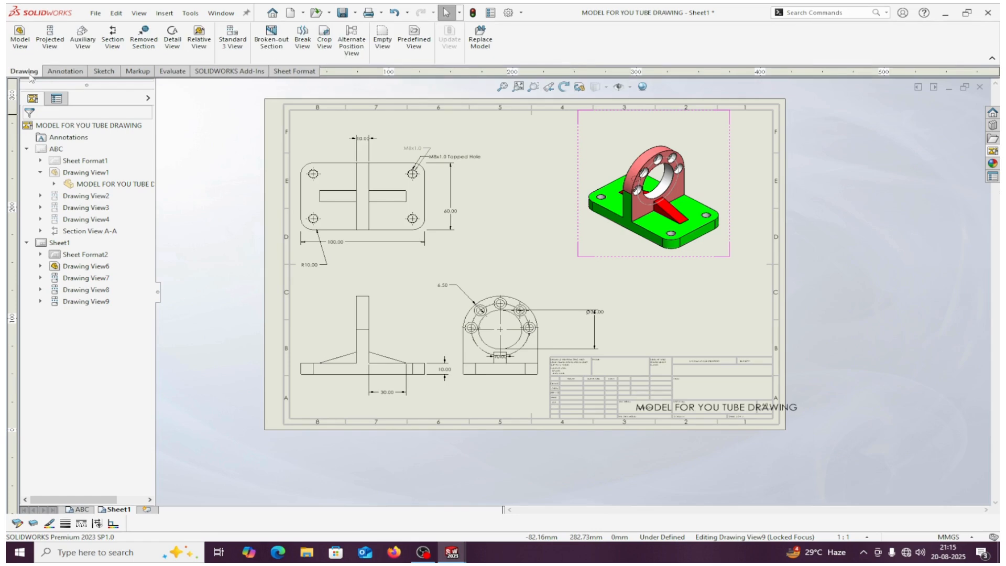
pyautogui.click(176, 37)
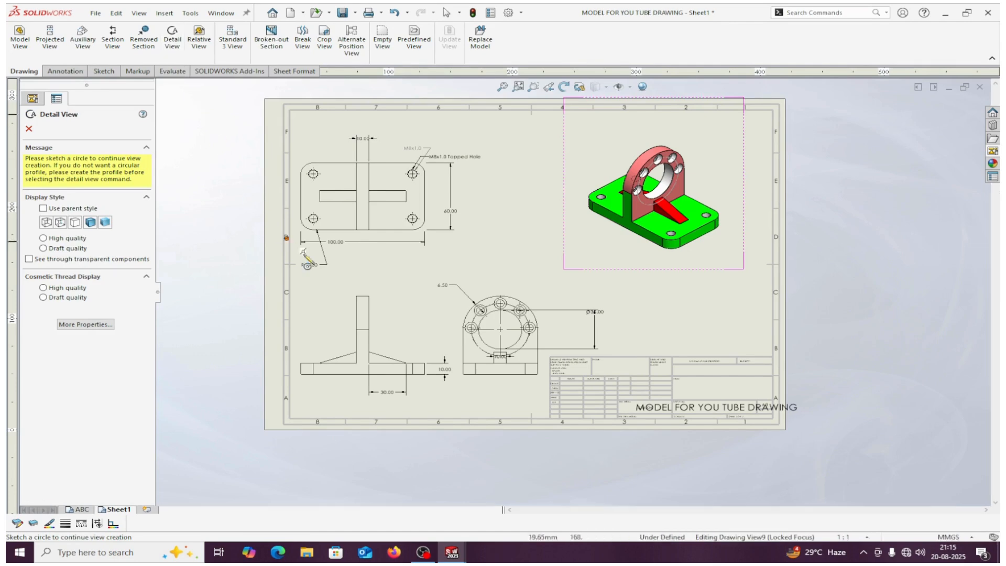
pyautogui.click(412, 218)
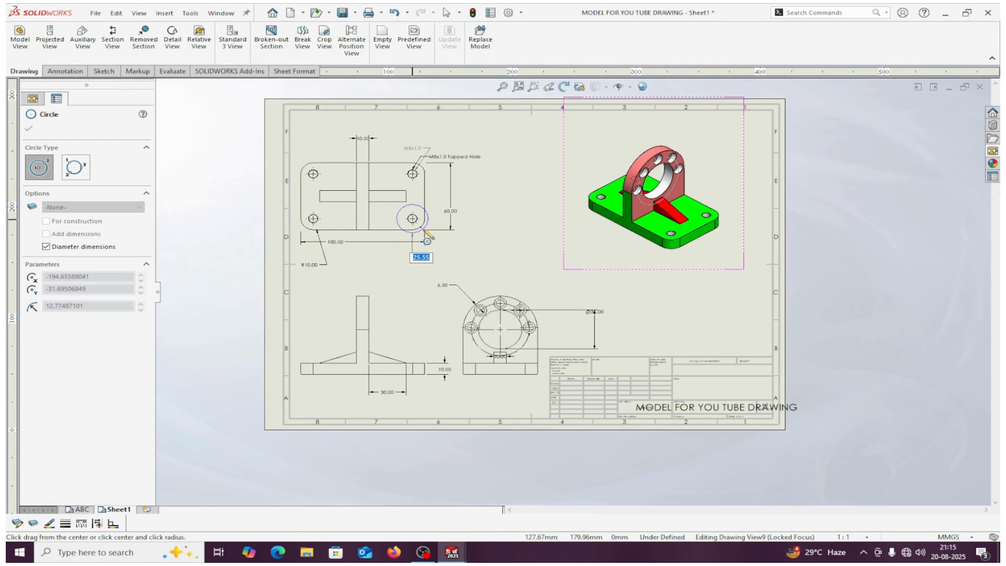
pyautogui.click(425, 232)
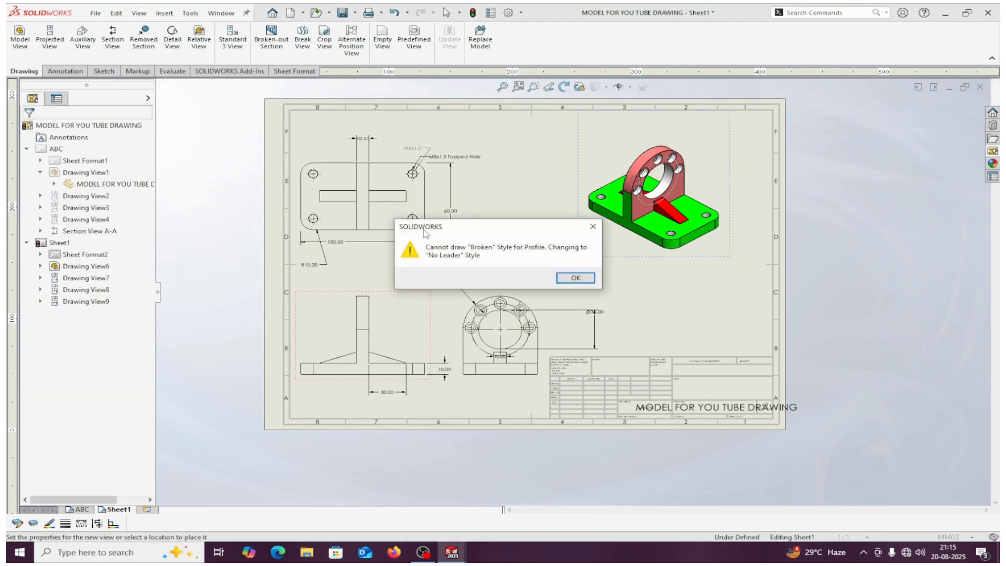
pyautogui.click(562, 279)
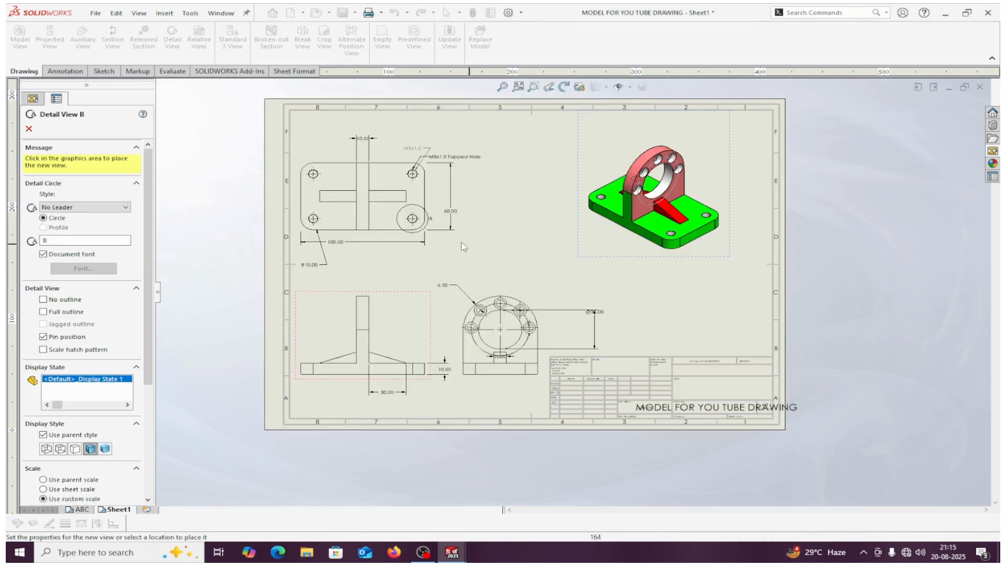
pyautogui.click(29, 129)
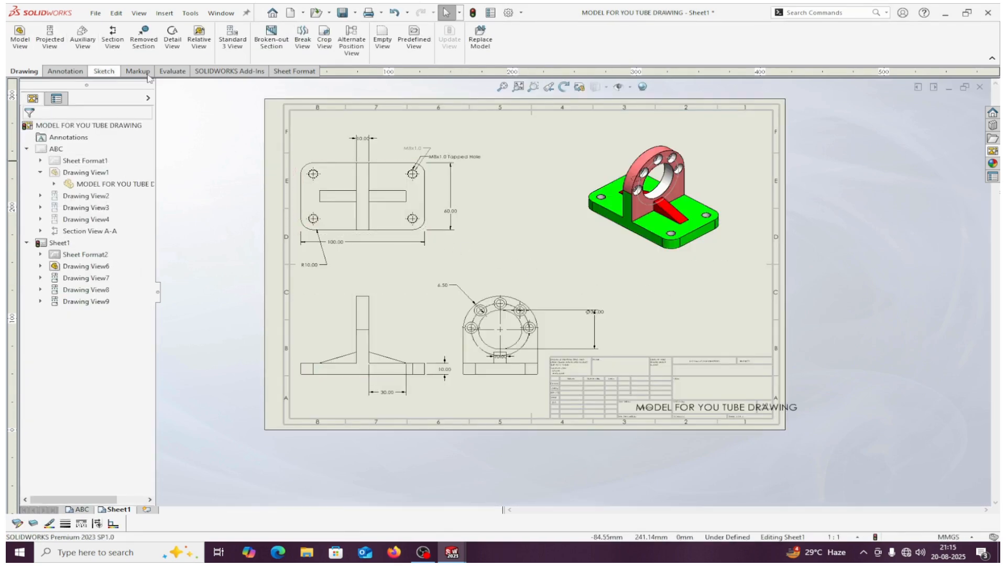
# Create a detail view of the top view's lower-right hole with a circle of about 15 mm radius, placed between the top and isometric views
pyautogui.click(387, 223)
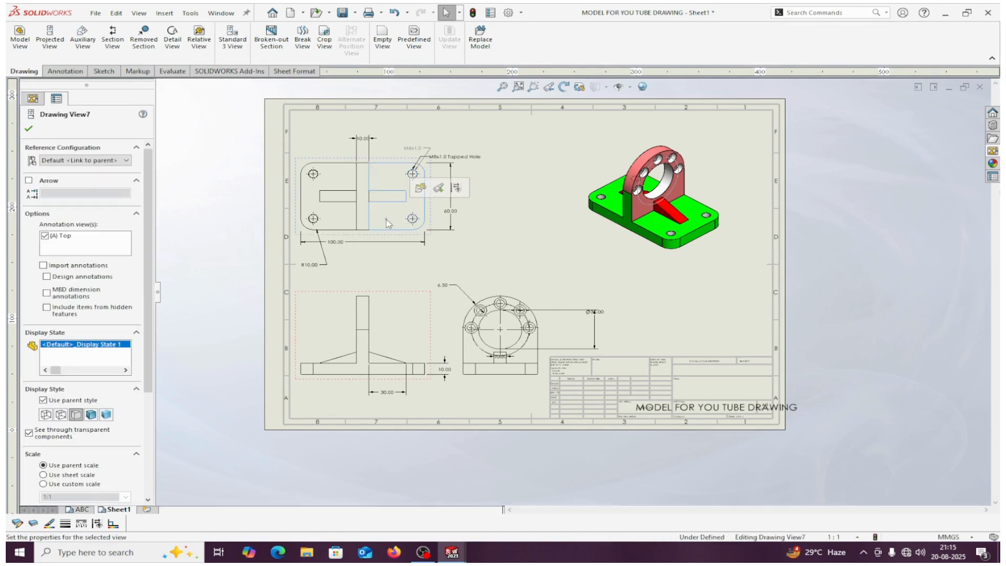
pyautogui.click(173, 43)
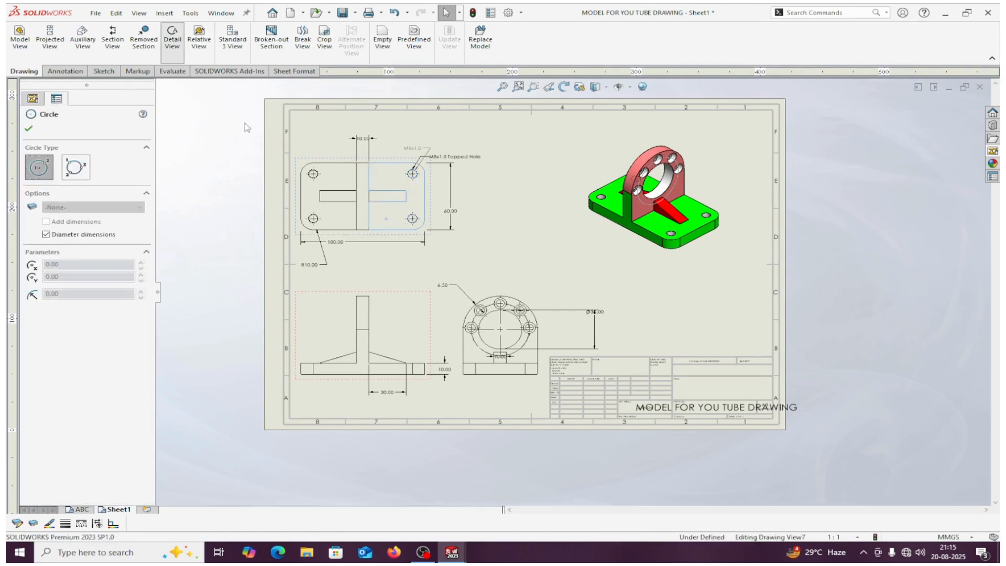
pyautogui.click(412, 218)
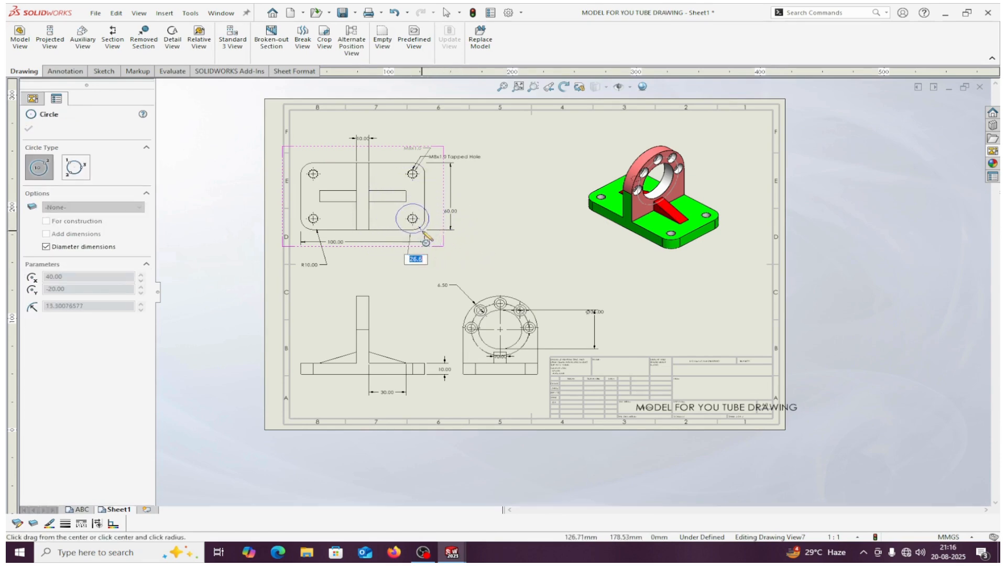
pyautogui.click(433, 241)
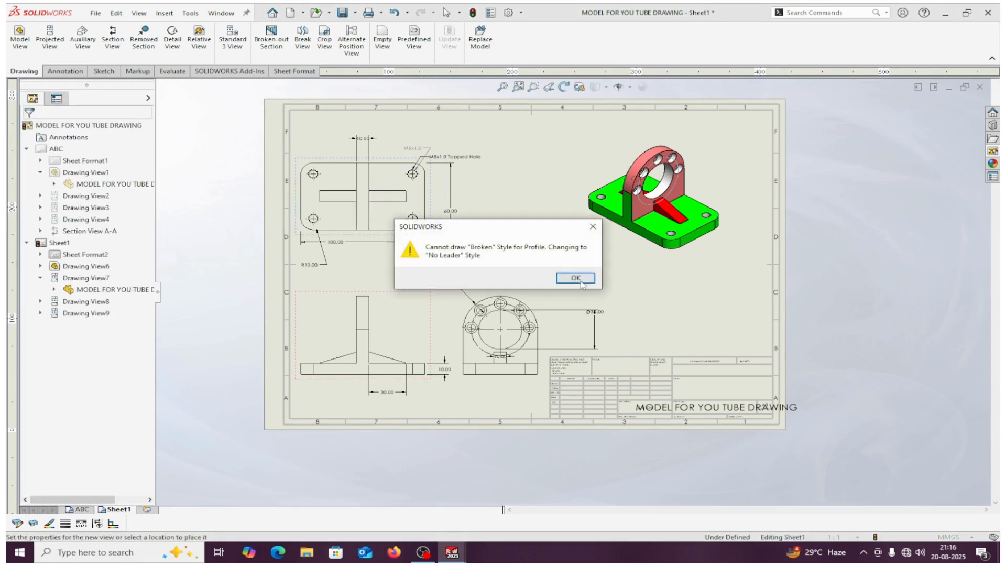
pyautogui.click(576, 278)
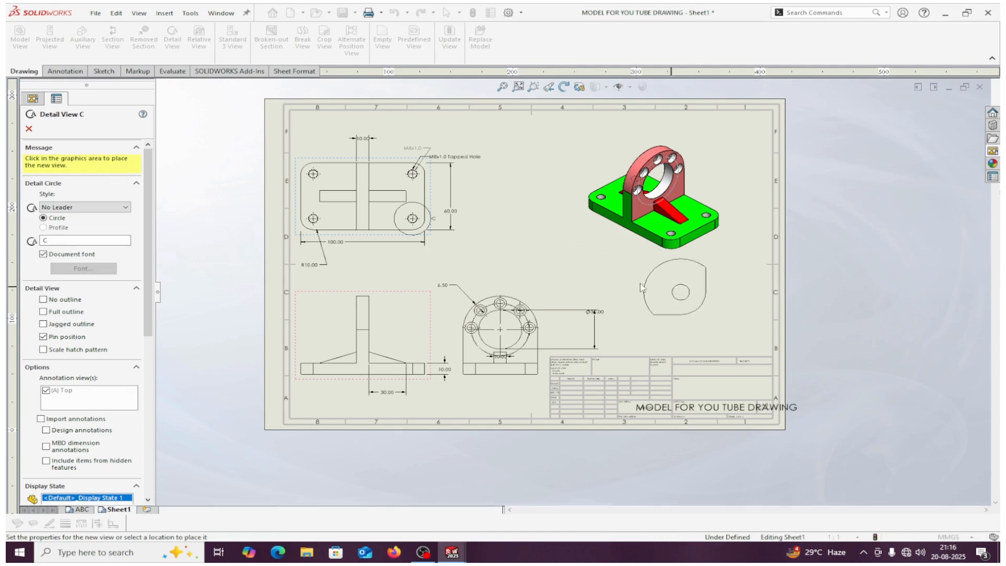
pyautogui.click(488, 237)
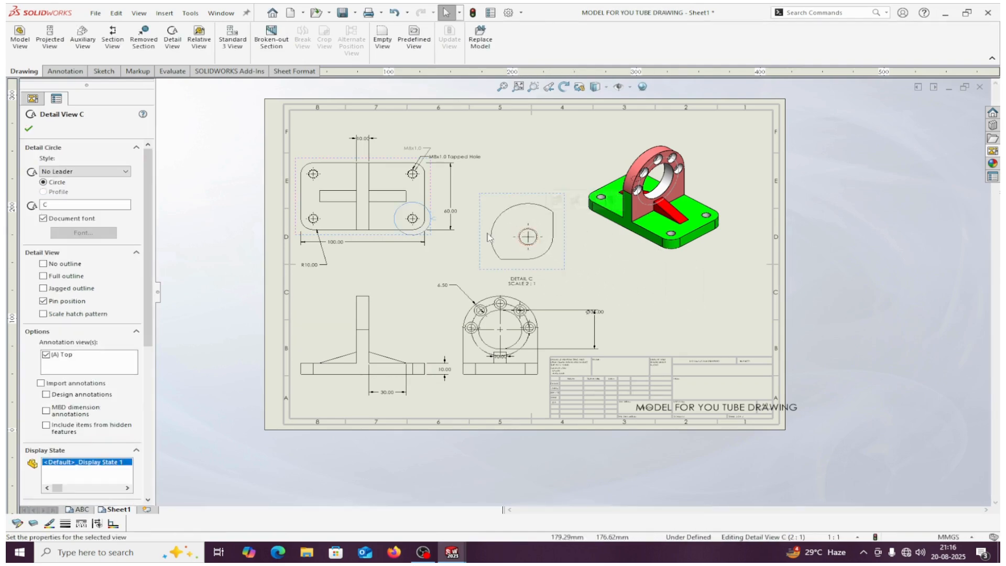
pyautogui.click(30, 130)
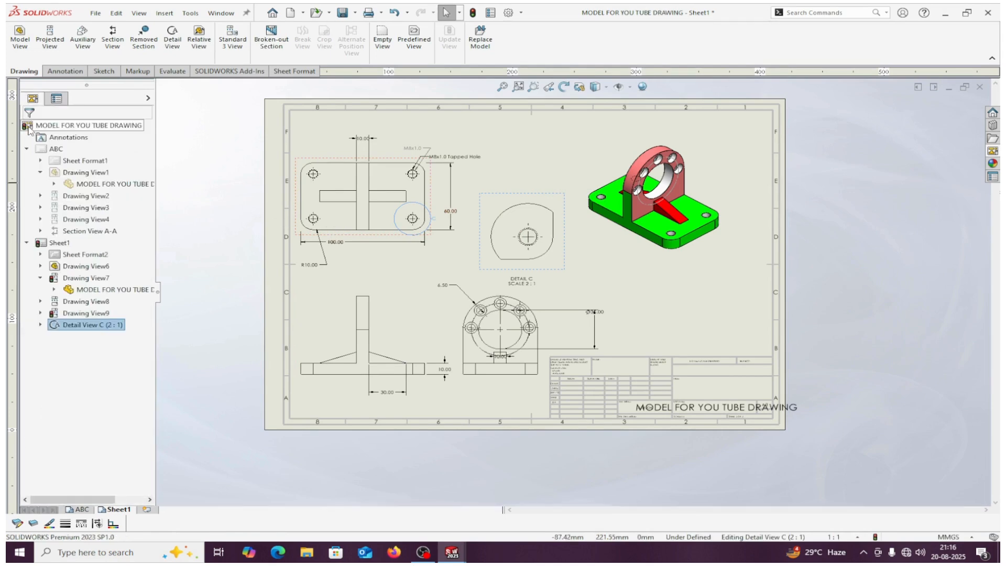
pyautogui.click(651, 286)
# Dimension the straight bottom and right edges of the plate corner in the detail view with Smart Dimension
pyautogui.click(524, 233)
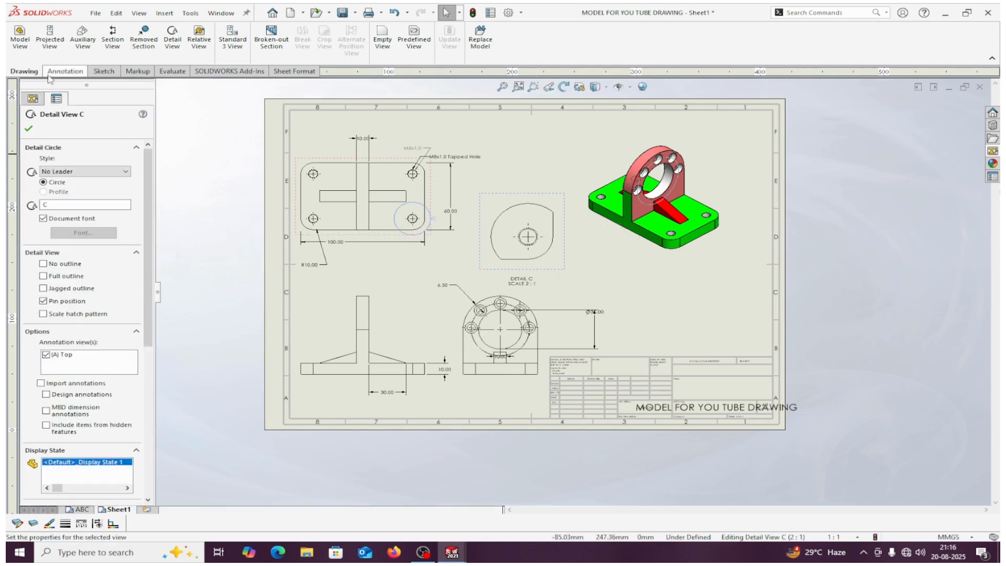
pyautogui.click(65, 71)
pyautogui.click(26, 37)
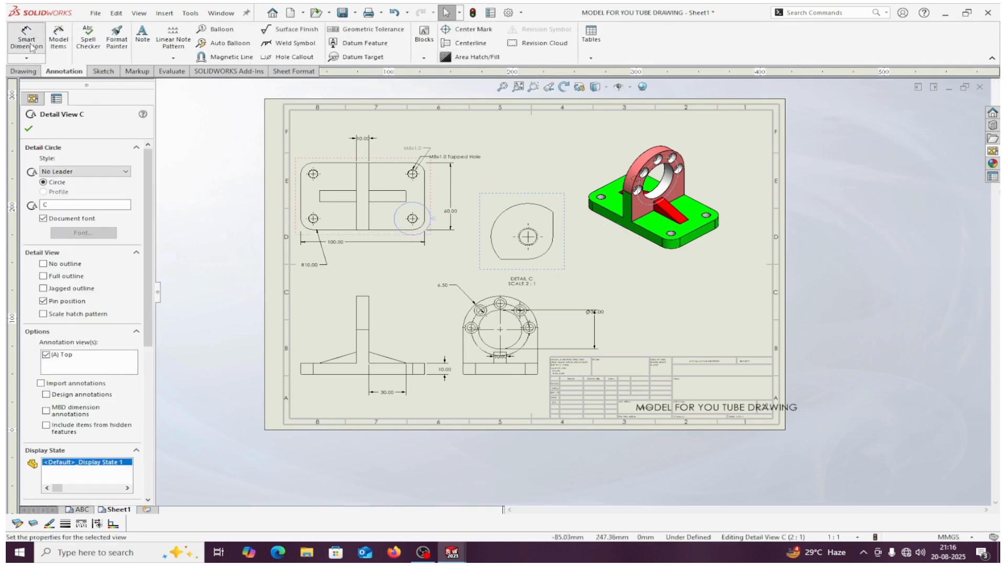
pyautogui.click(517, 270)
pyautogui.click(516, 270)
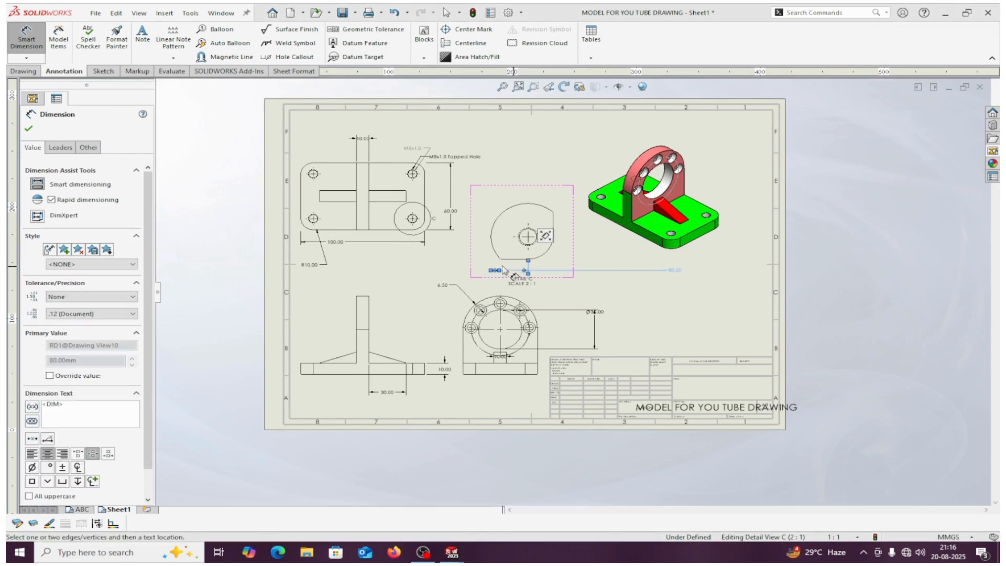
pyautogui.click(553, 220)
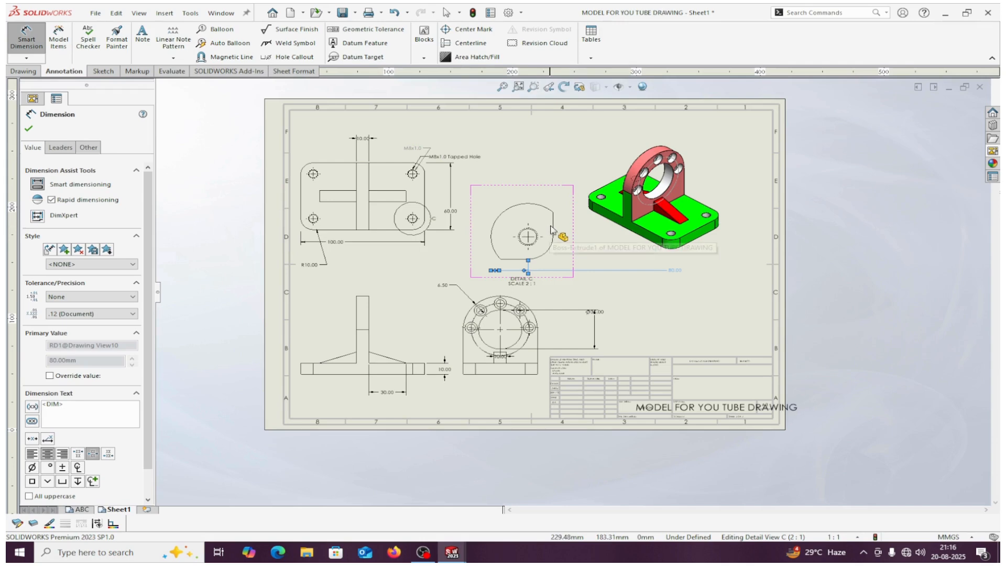
pyautogui.click(587, 234)
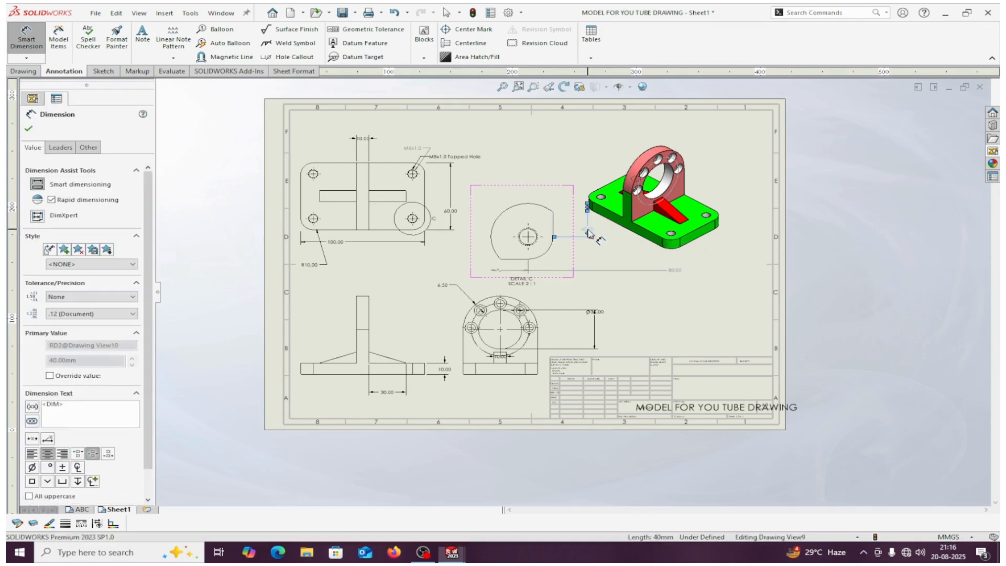
pyautogui.click(29, 128)
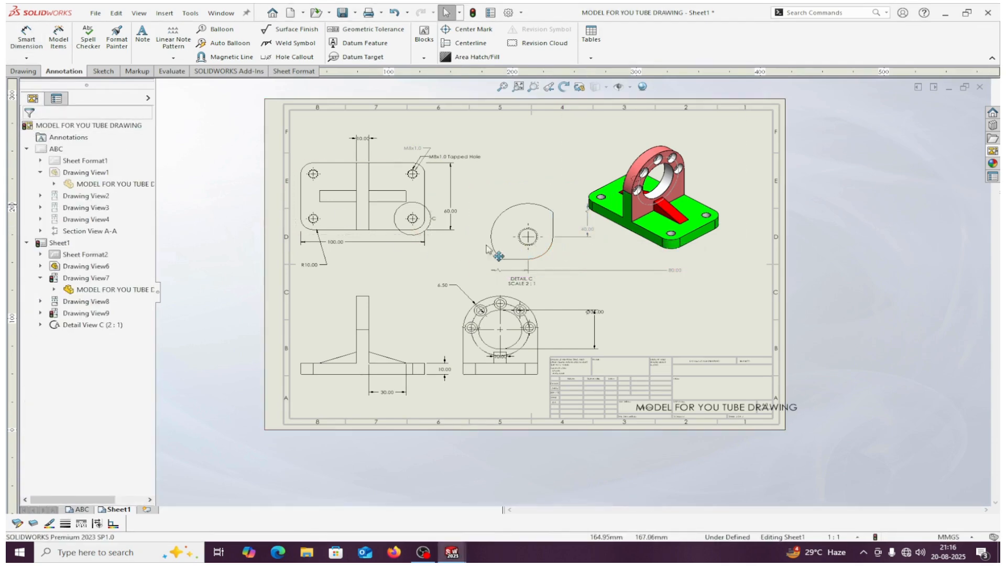
# Add a diameter dimension to the hole in detail view C, placed below and to the right of the hole
pyautogui.click(508, 251)
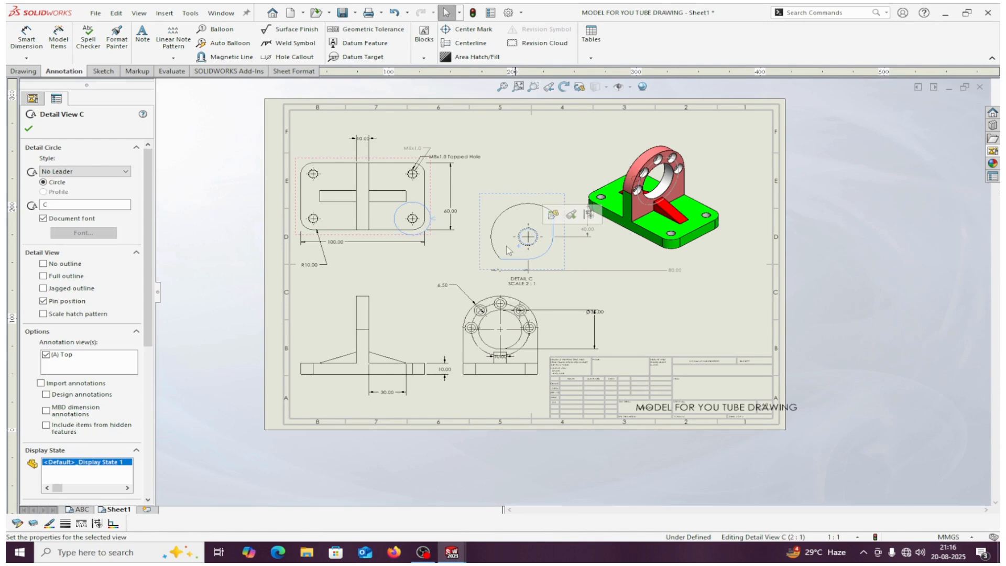
pyautogui.click(26, 40)
pyautogui.scroll(-5, 534, 229)
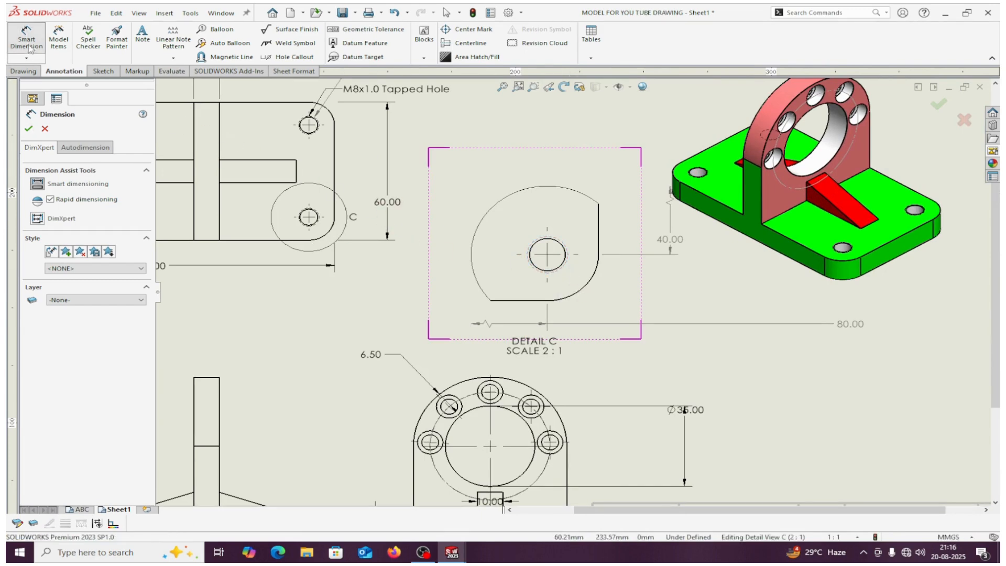
pyautogui.click(33, 98)
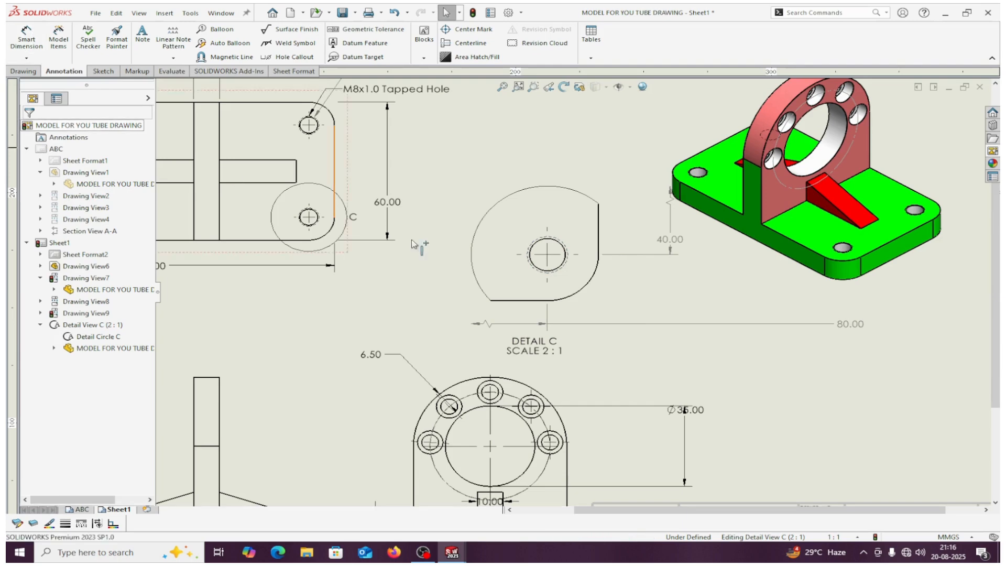
pyautogui.click(504, 264)
pyautogui.click(26, 37)
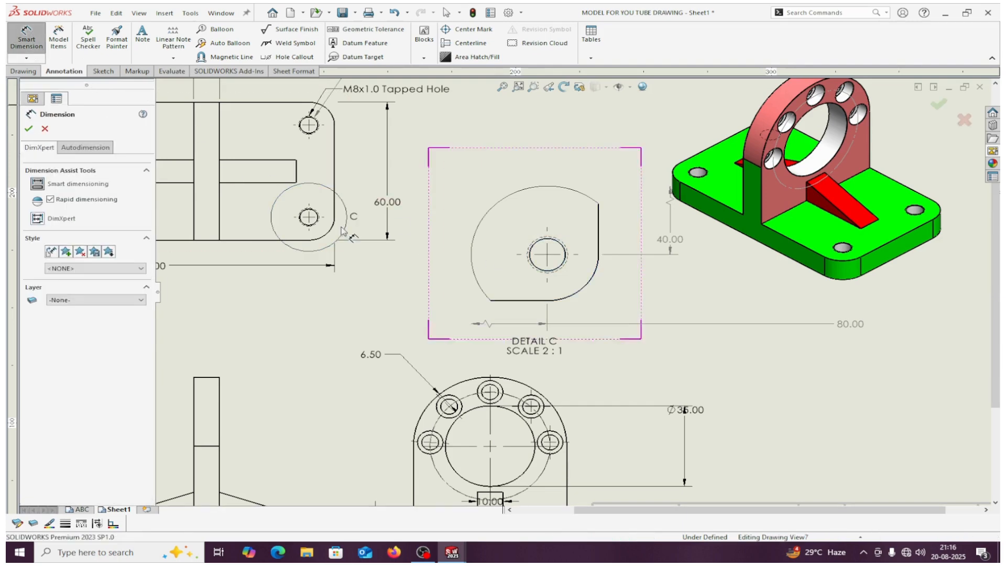
pyautogui.click(559, 270)
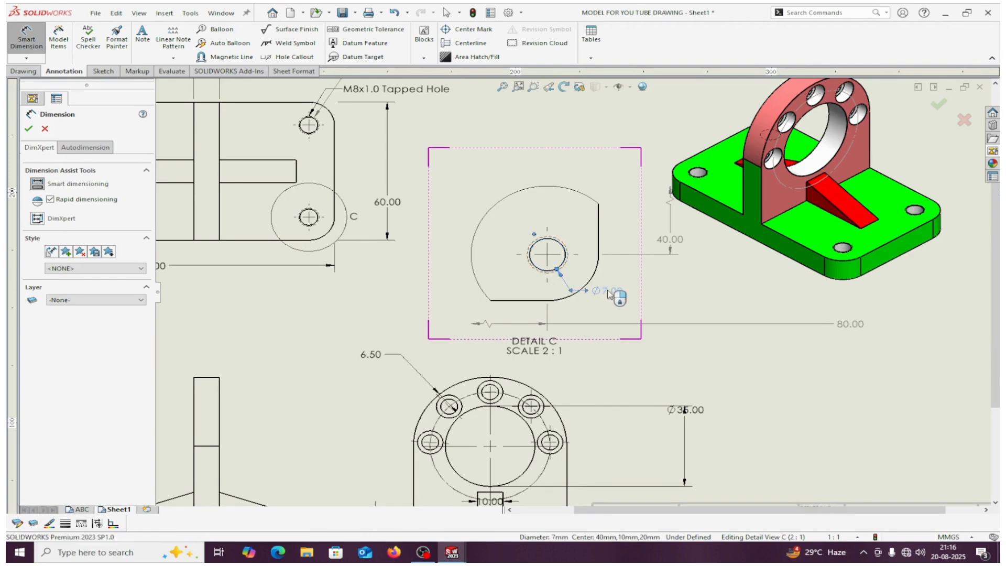
pyautogui.click(597, 311)
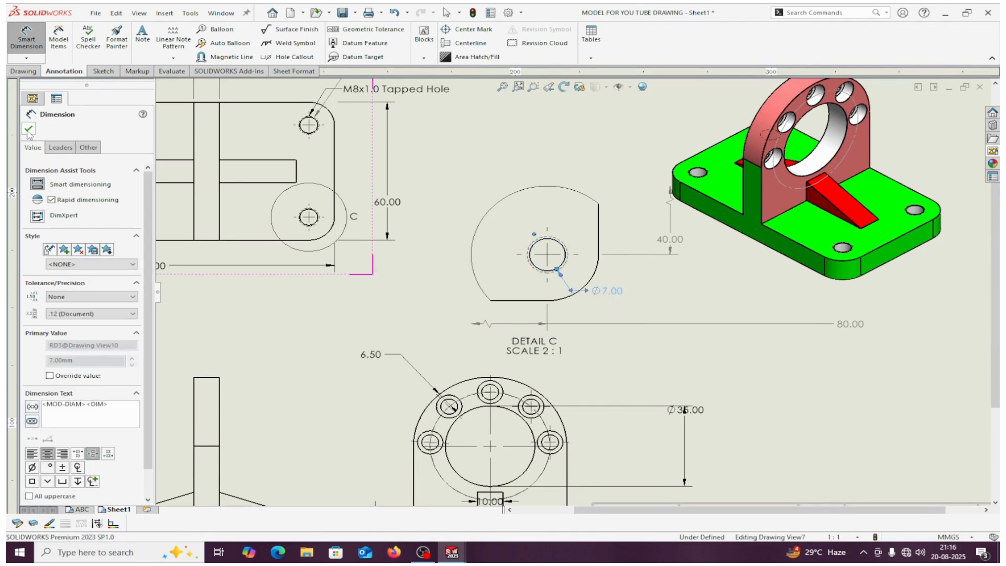
pyautogui.press('Escape')
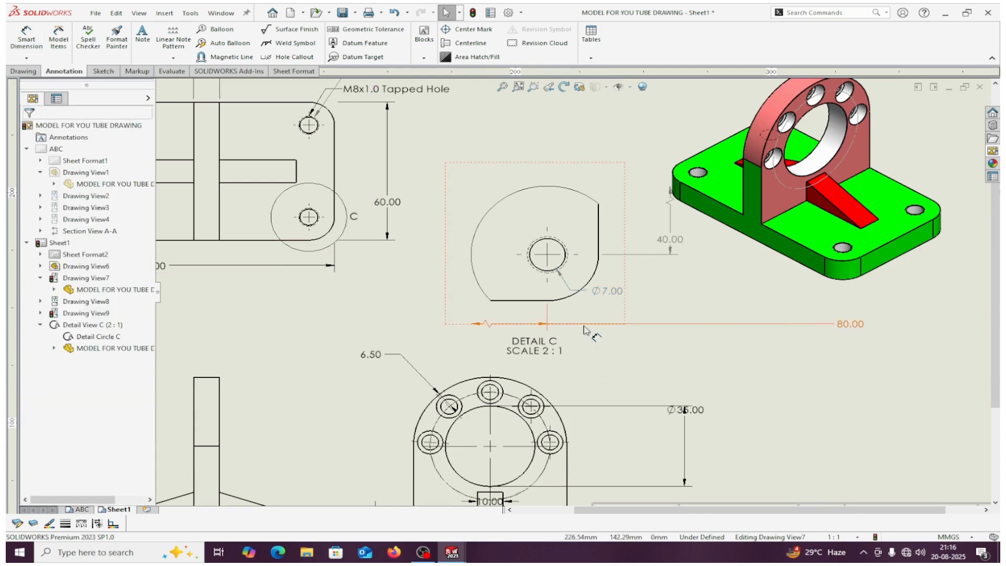
pyautogui.press('f')
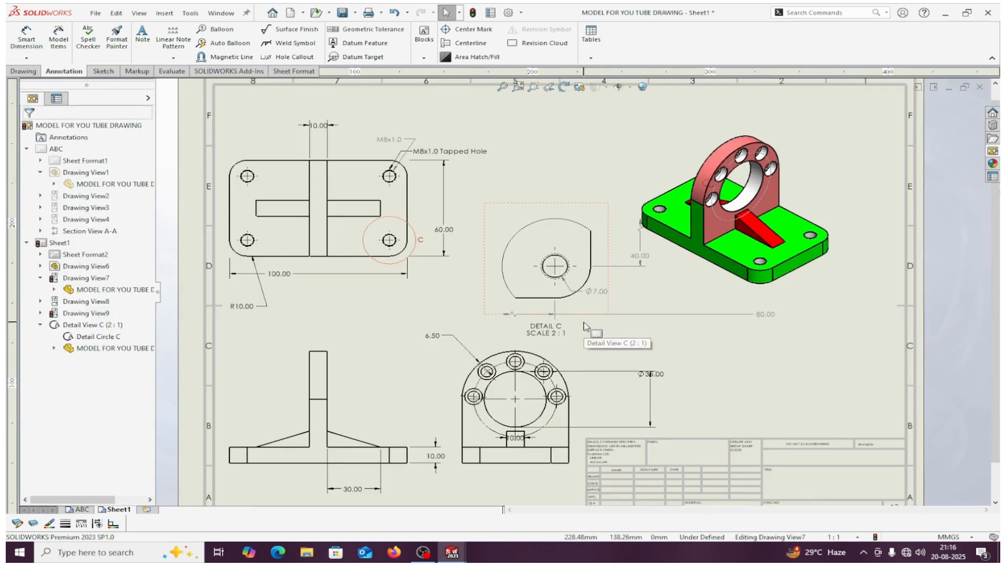
# Set the detail view's custom scale to 2:1.5
pyautogui.click(664, 352)
pyautogui.click(562, 306)
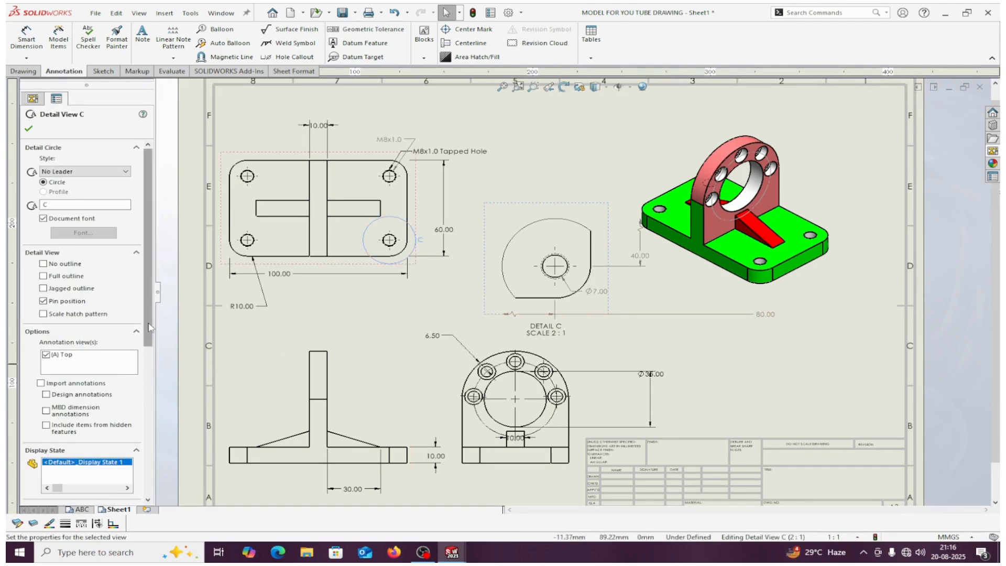
pyautogui.scroll(-3, 142, 367)
pyautogui.scroll(-2, 143, 411)
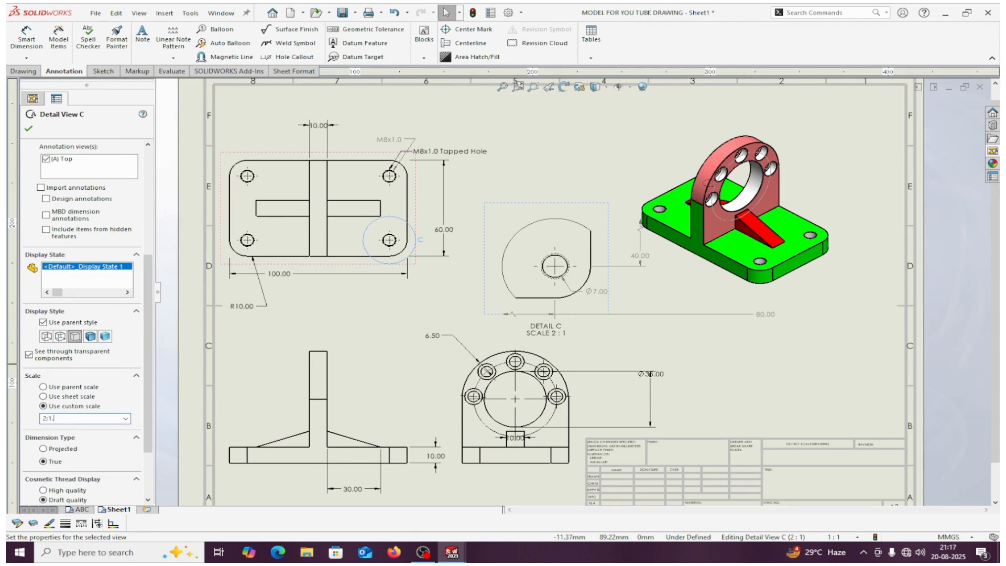
pyautogui.click(247, 387)
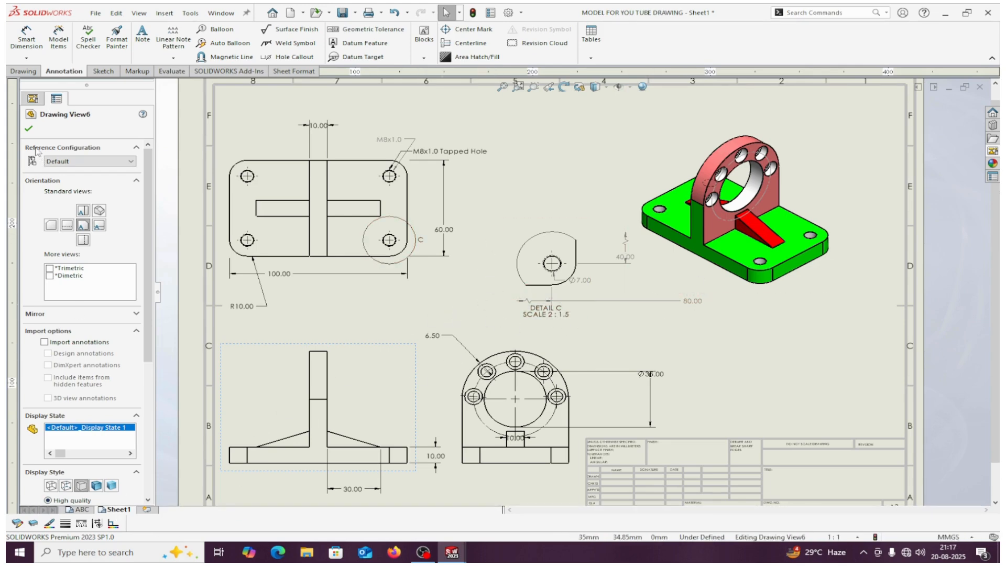
pyautogui.click(29, 128)
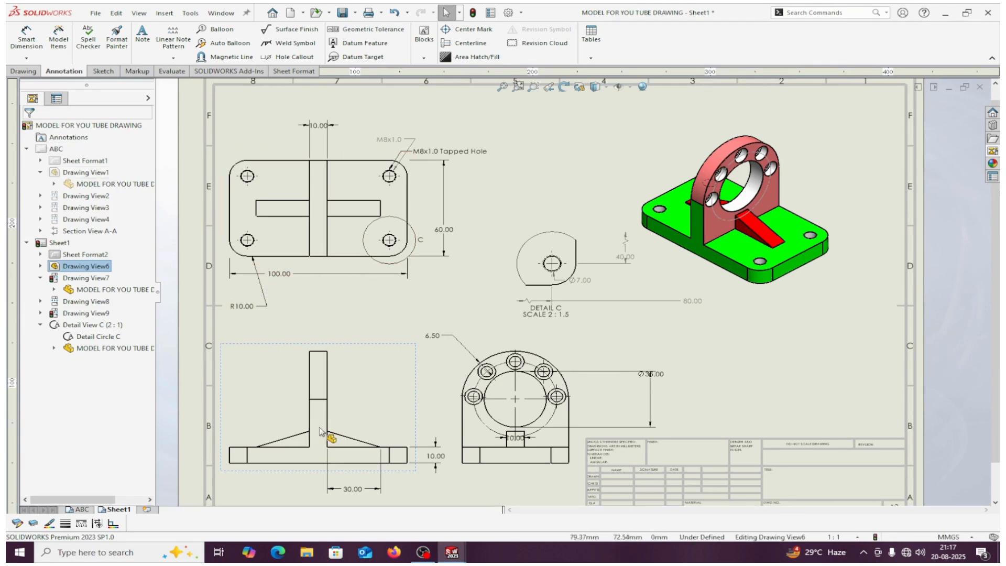
# Add another sheet to the drawing
pyautogui.press('f')
pyautogui.scroll(2, 326, 433)
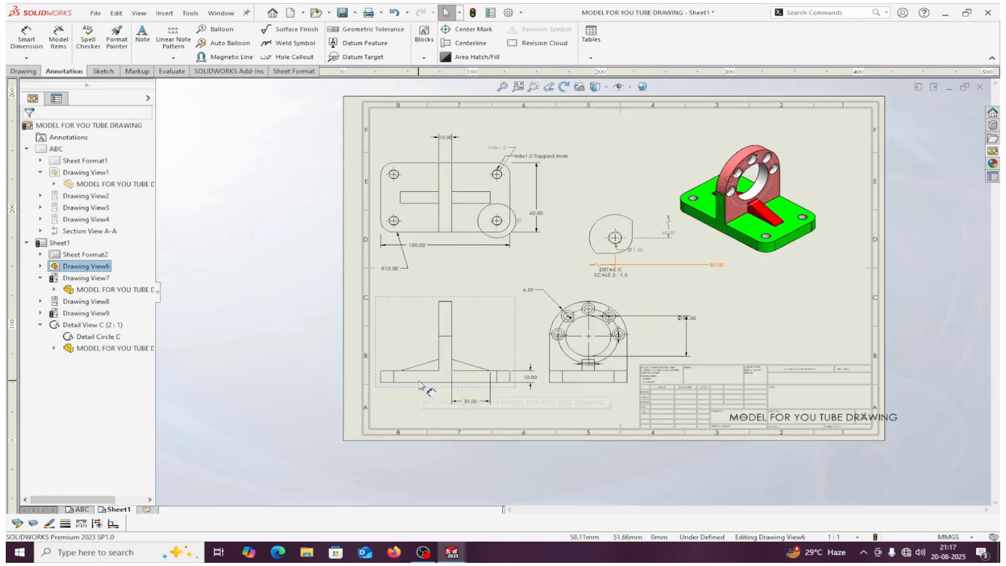
pyautogui.scroll(2, 424, 392)
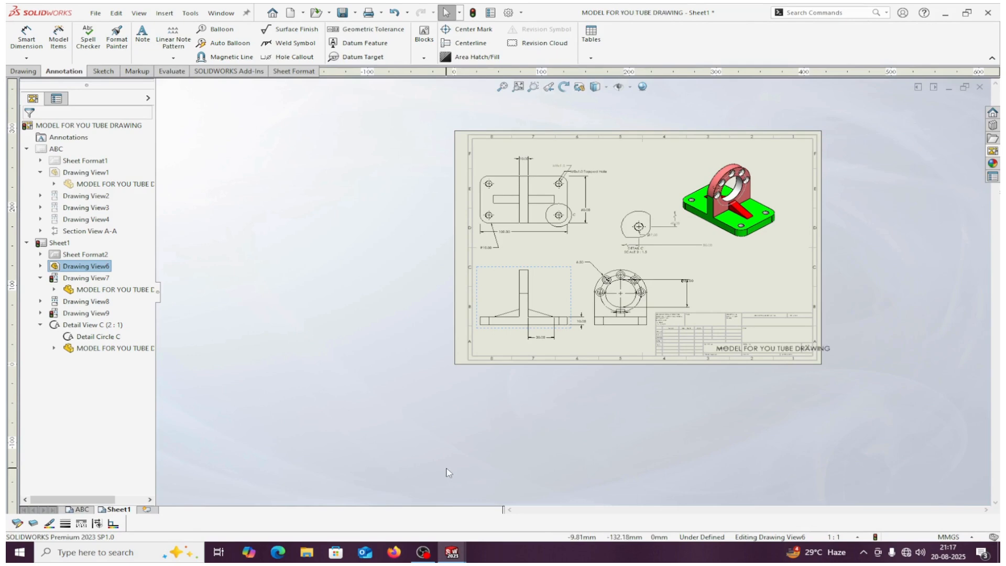
pyautogui.click(148, 511)
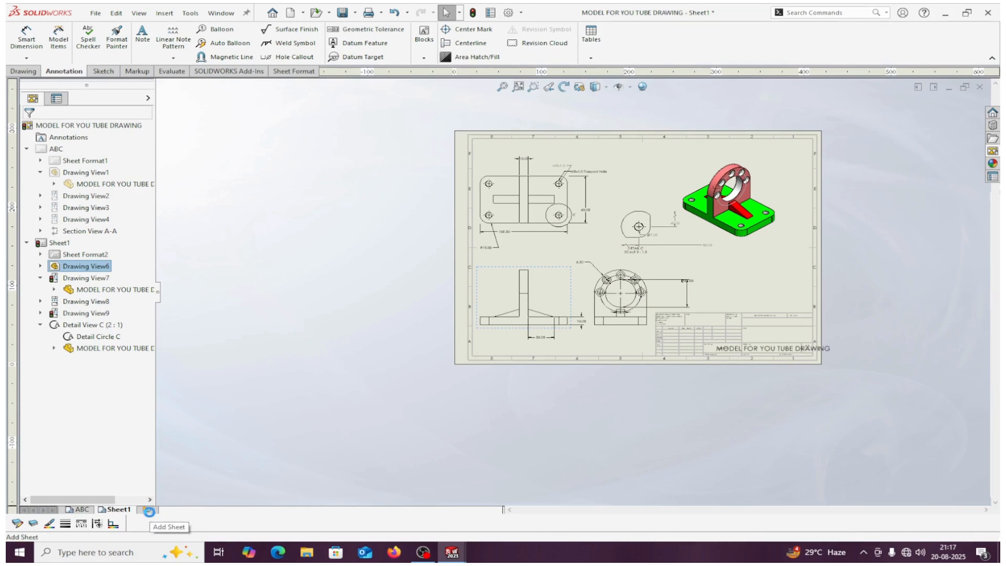
# Place the bracket's front view on the new sheet and project the top, right side and isometric views from it
pyautogui.click(993, 152)
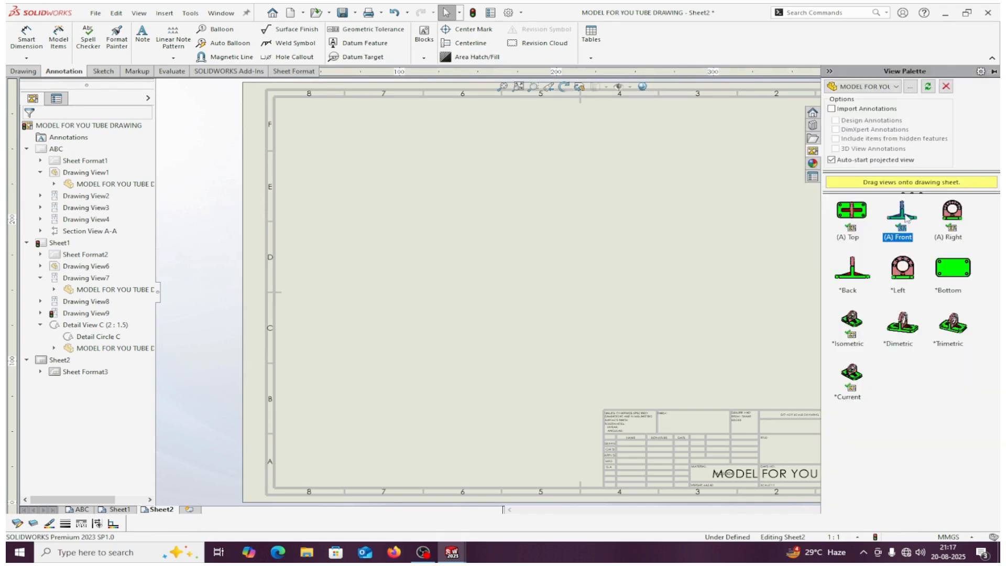
pyautogui.moveTo(905, 216); pyautogui.dragTo(506, 330)
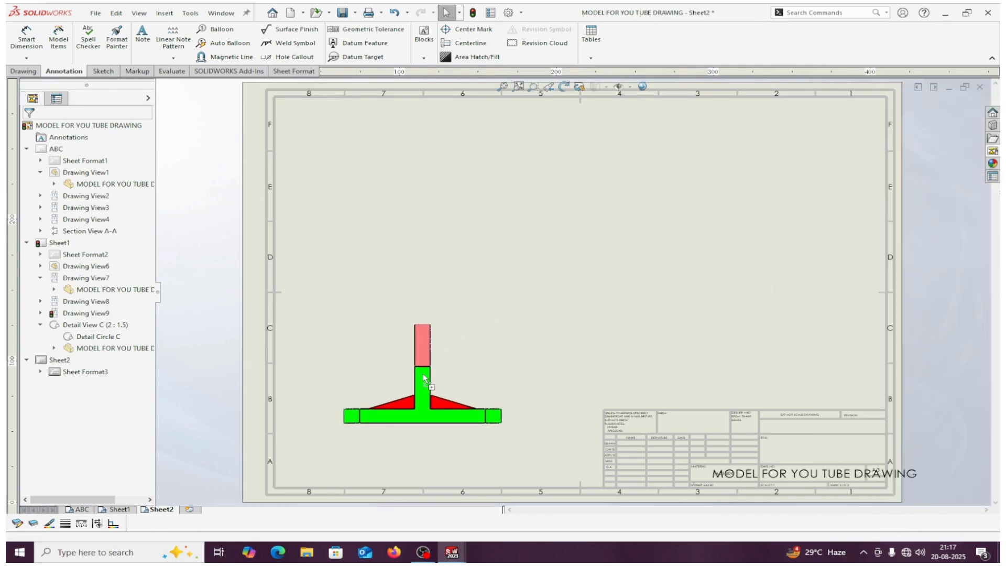
pyautogui.click(427, 372)
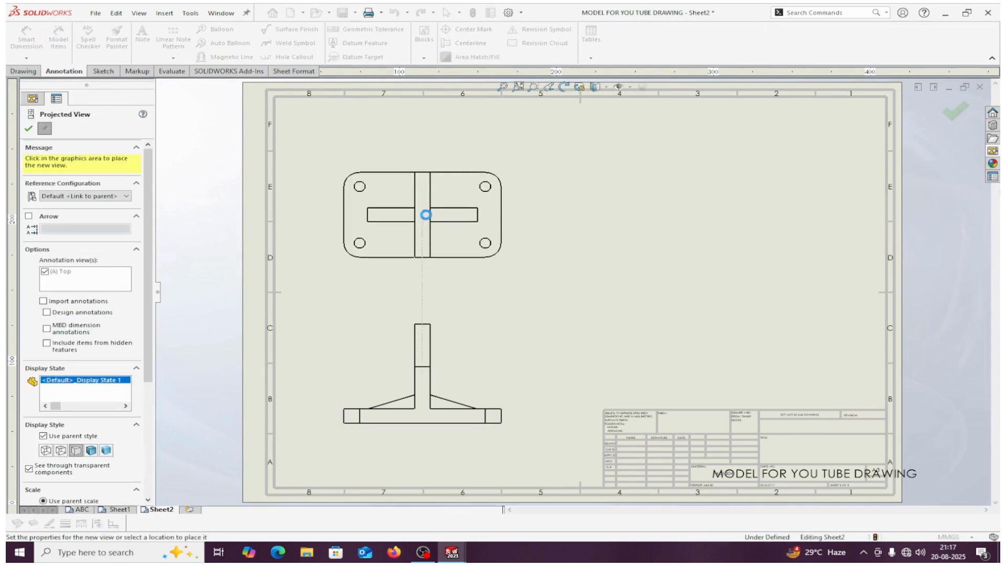
pyautogui.click(427, 217)
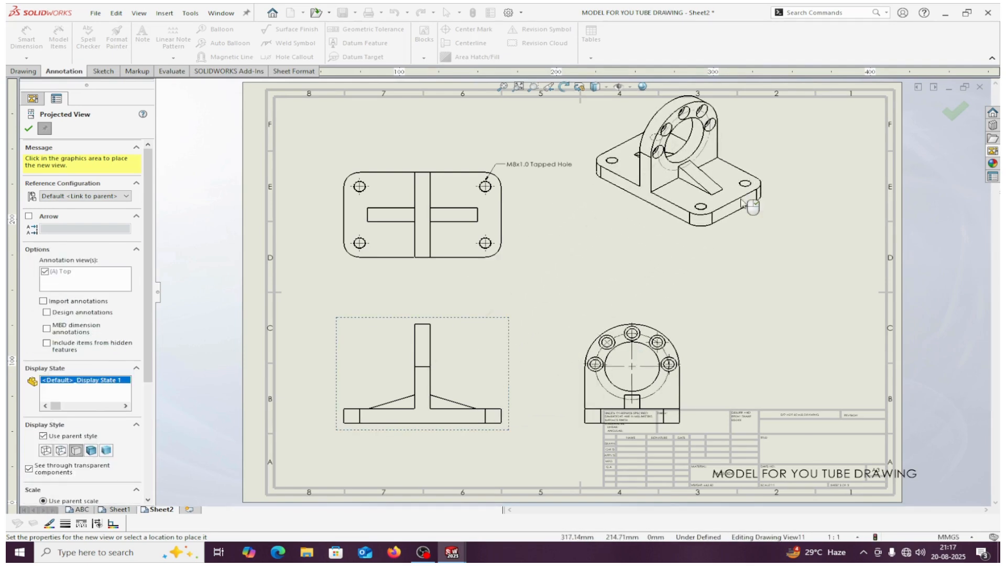
pyautogui.click(752, 207)
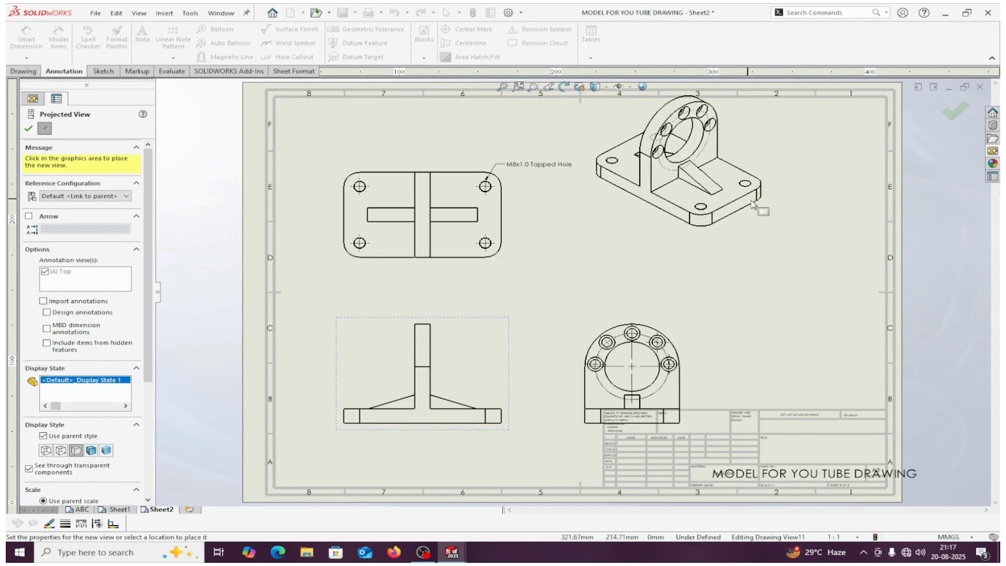
pyautogui.click(30, 128)
# Move the isometric view down and right, and shift the front view up and left to clear the title block
pyautogui.moveTo(774, 246); pyautogui.dragTo(856, 287)
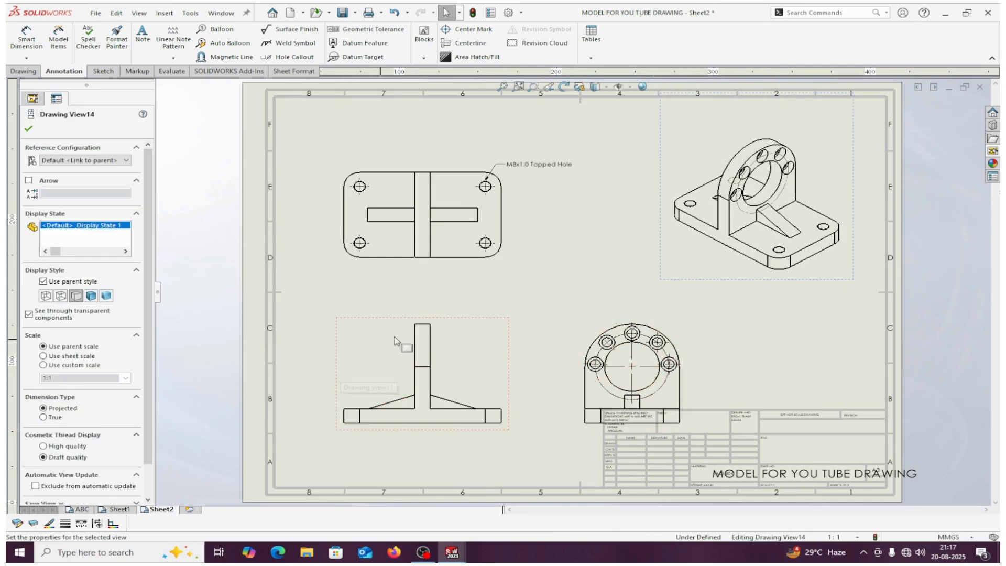
pyautogui.moveTo(352, 322)
pyautogui.mouseDown()
pyautogui.moveTo(334, 300)
pyautogui.moveTo(372, 288)
pyautogui.moveTo(348, 314)
pyautogui.moveTo(330, 284)
pyautogui.moveTo(330, 294)
pyautogui.moveTo(321, 291)
pyautogui.mouseUp()
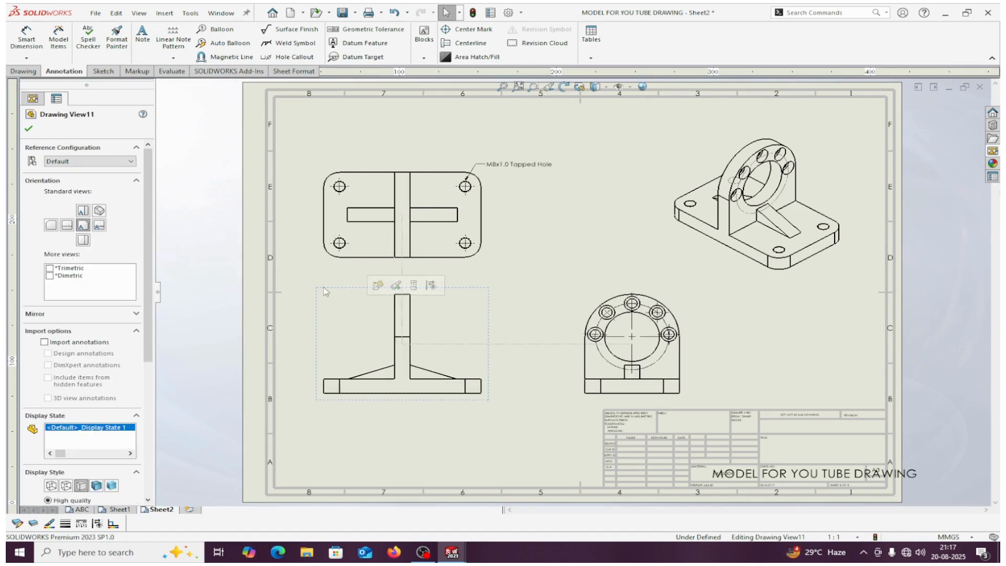
pyautogui.click(30, 129)
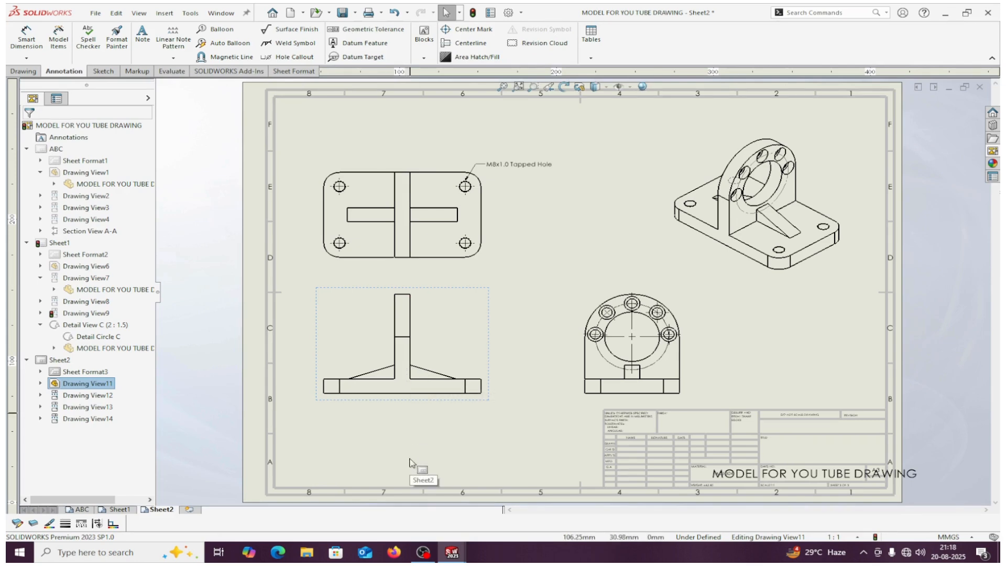
# Break the front view with a horizontal cut across the upper part of the upright, using a 12.7 mm gap
pyautogui.click(26, 72)
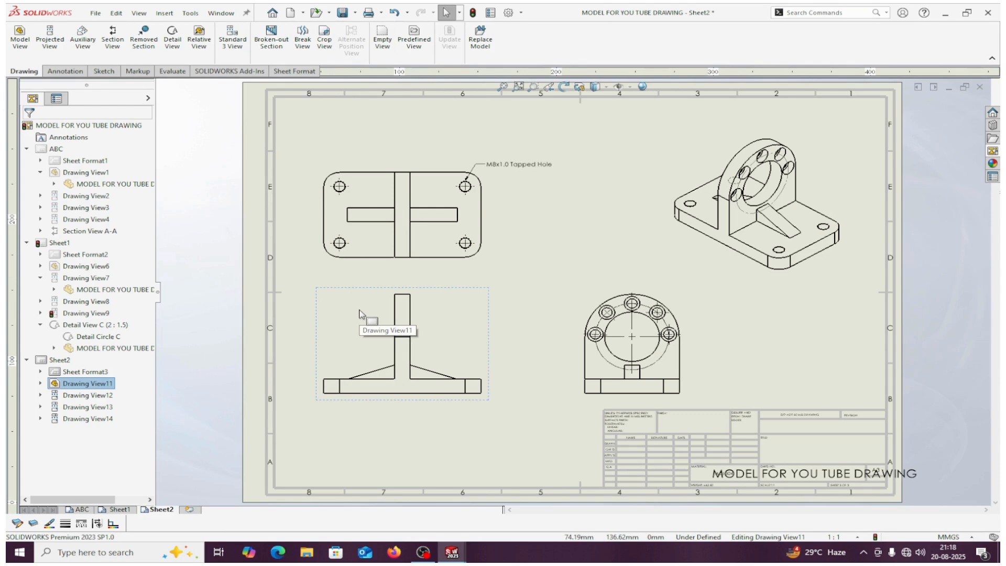
pyautogui.click(302, 39)
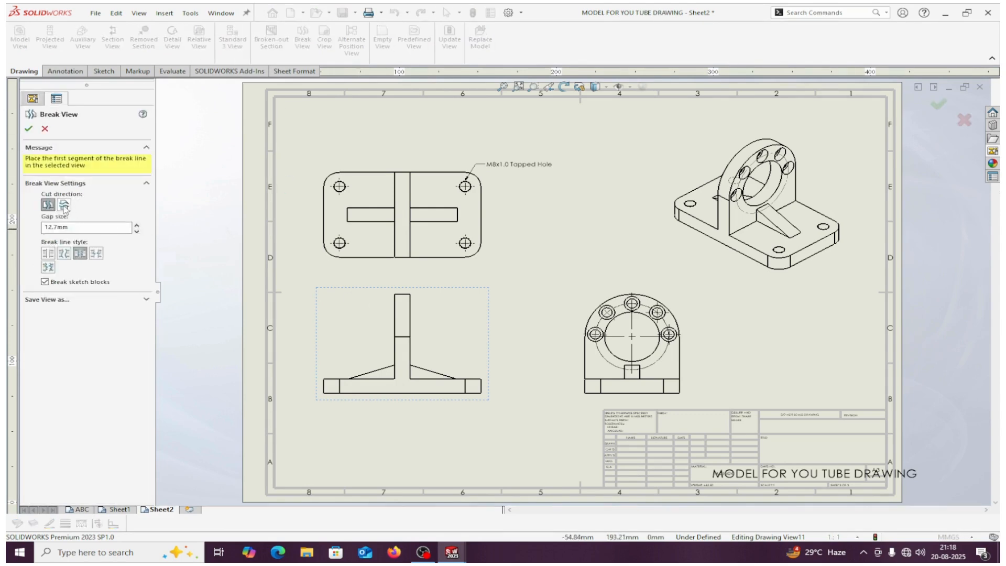
pyautogui.click(348, 308)
pyautogui.click(348, 329)
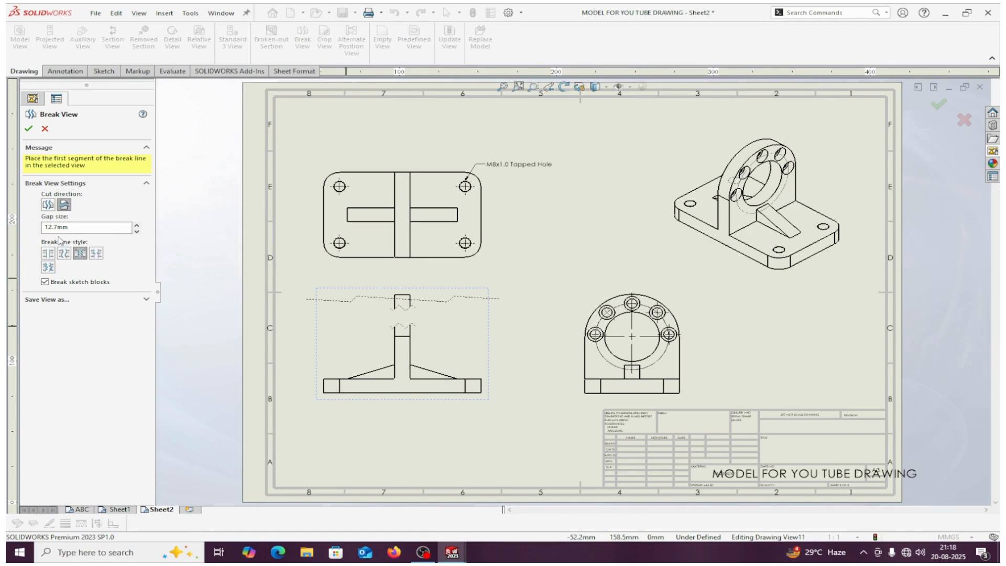
pyautogui.click(29, 129)
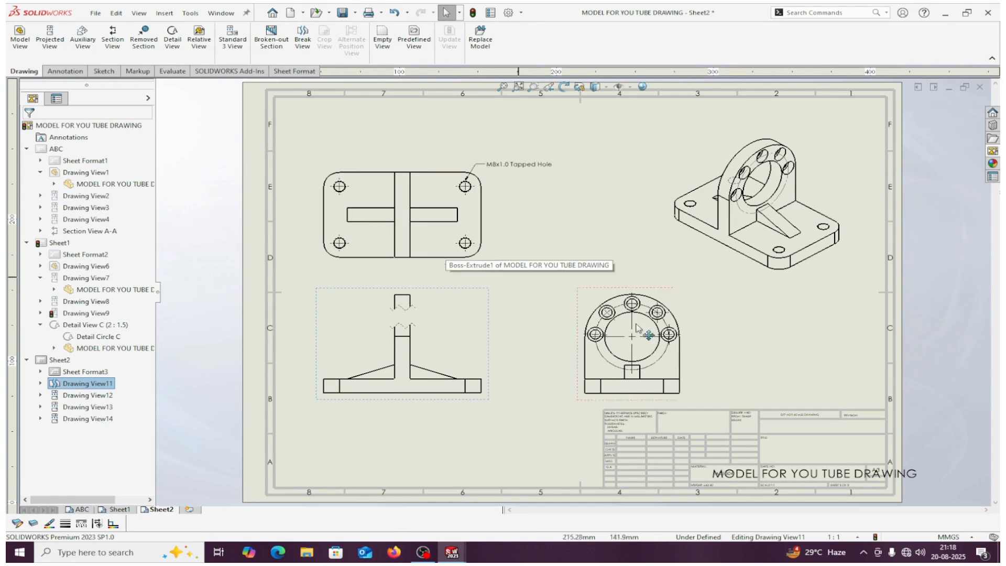
pyautogui.rightClick(472, 340)
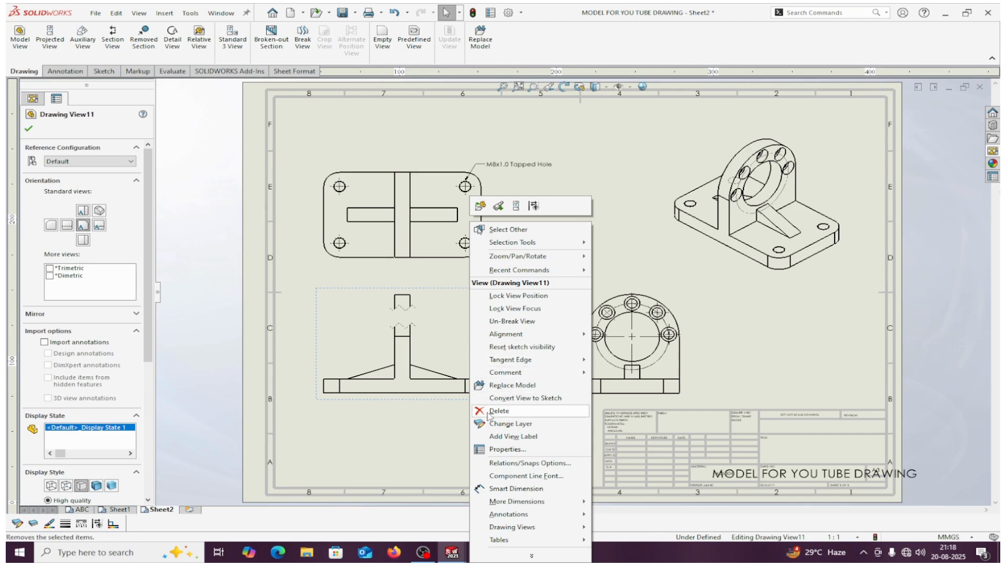
pyautogui.click(489, 414)
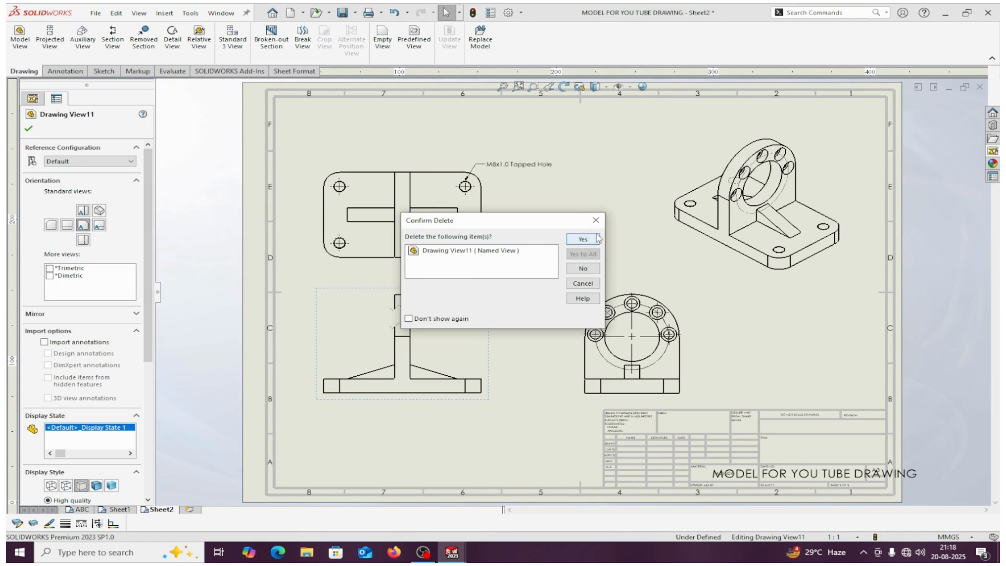
pyautogui.click(597, 239)
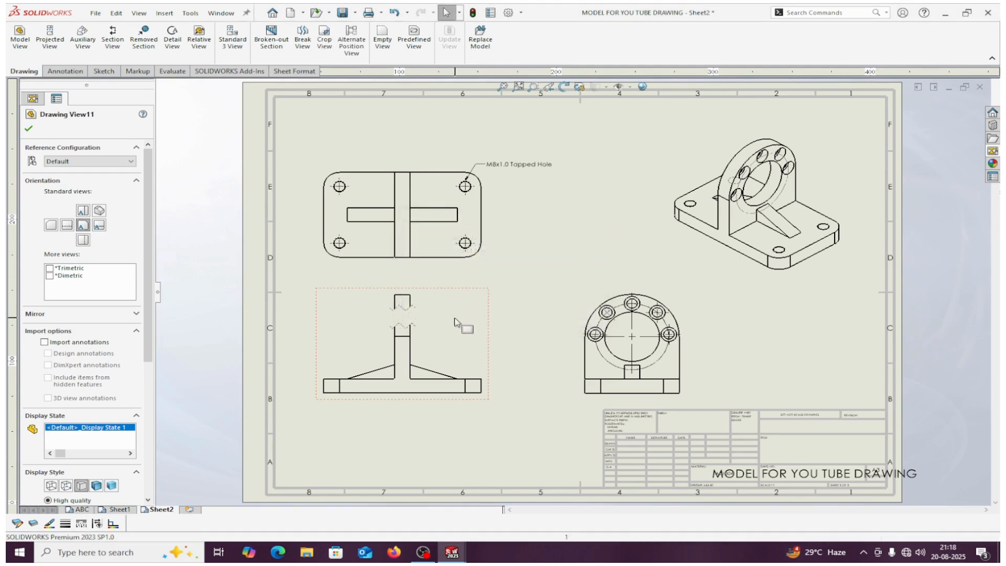
# Un-break the front view and delete its break lines
pyautogui.rightClick(454, 330)
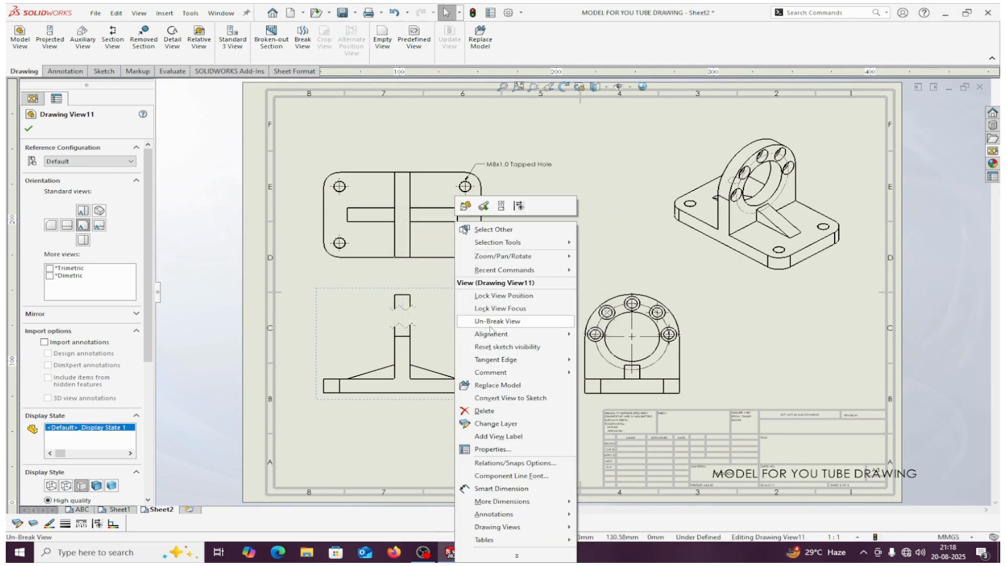
pyautogui.click(495, 321)
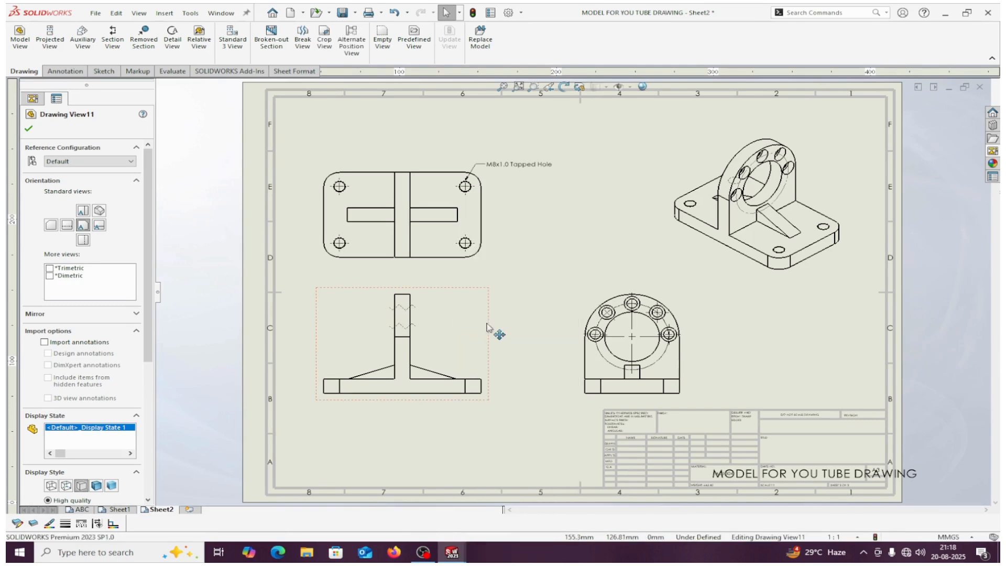
pyautogui.click(418, 328)
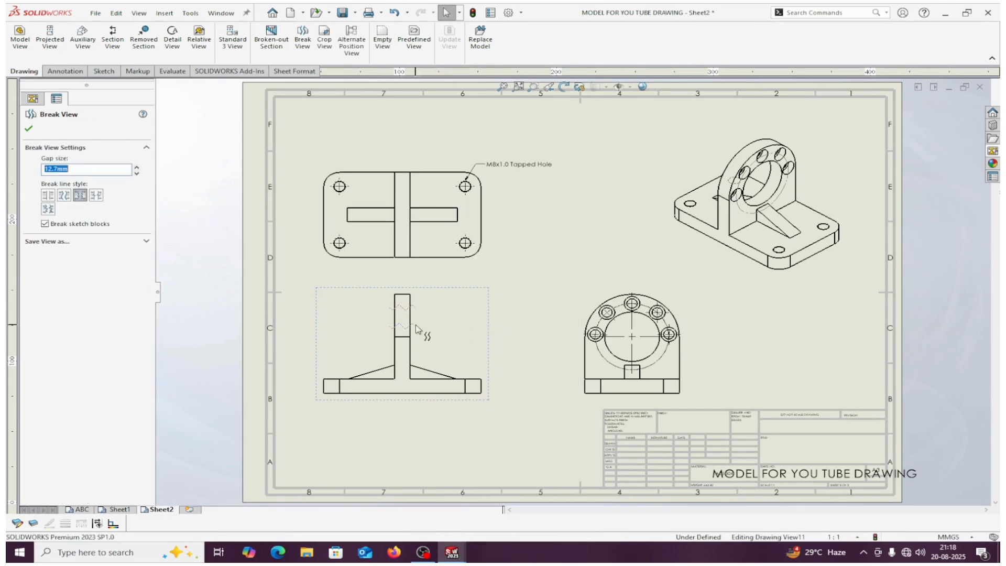
pyautogui.press('Delete')
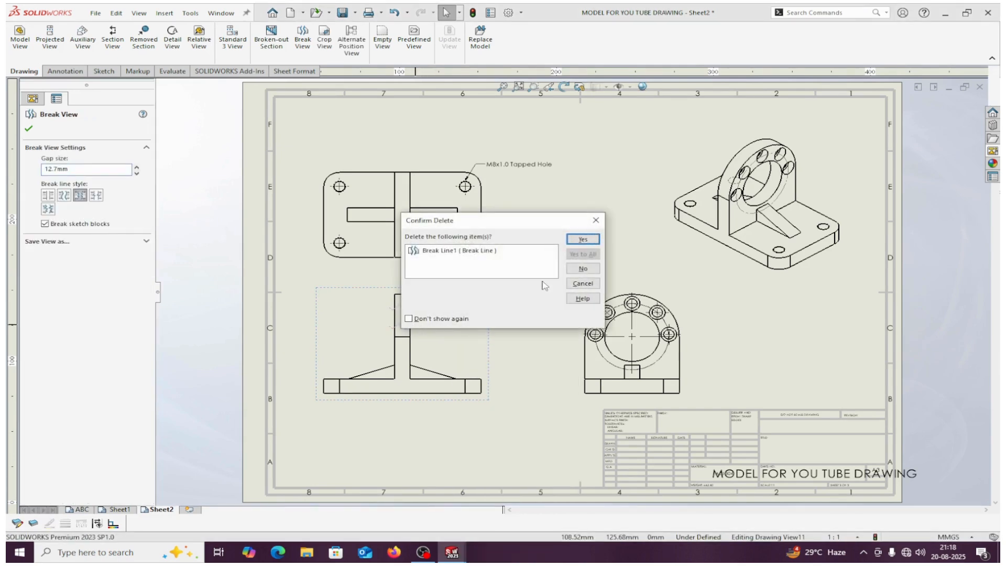
pyautogui.click(581, 238)
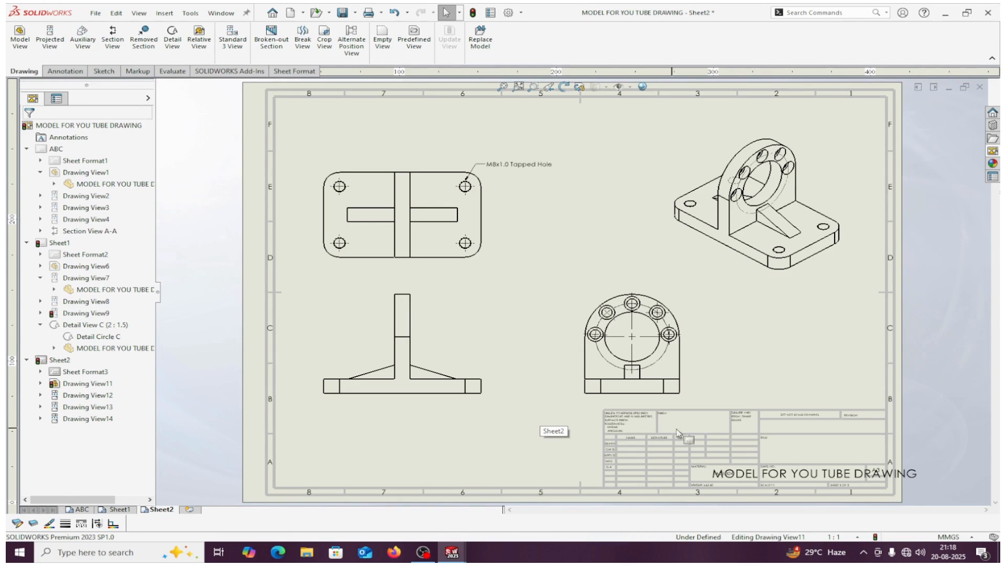
# Add a third sheet and place the bracket's front view on it with projected top, right side and isometric views
pyautogui.scroll(-3, 744, 439)
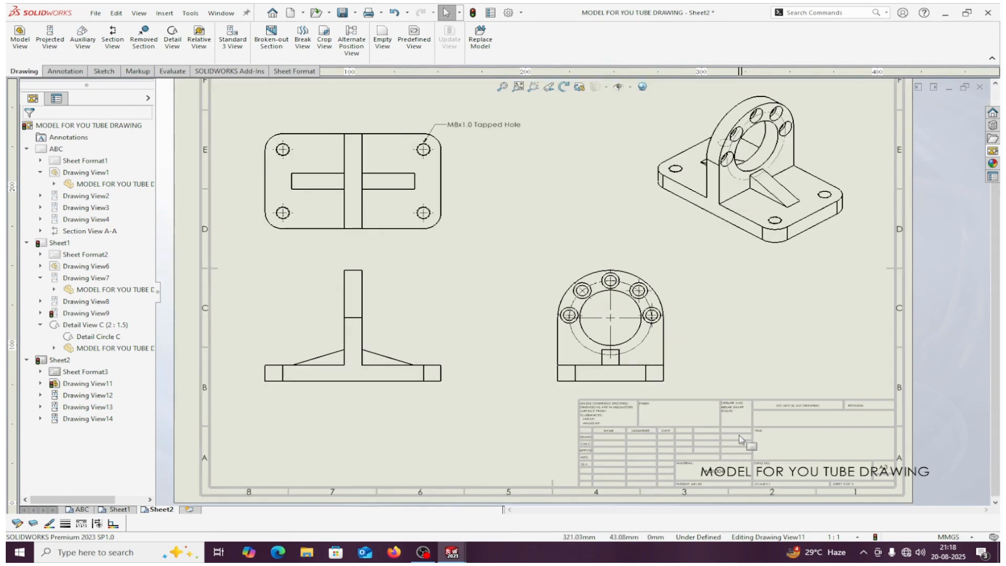
pyautogui.scroll(3, 697, 391)
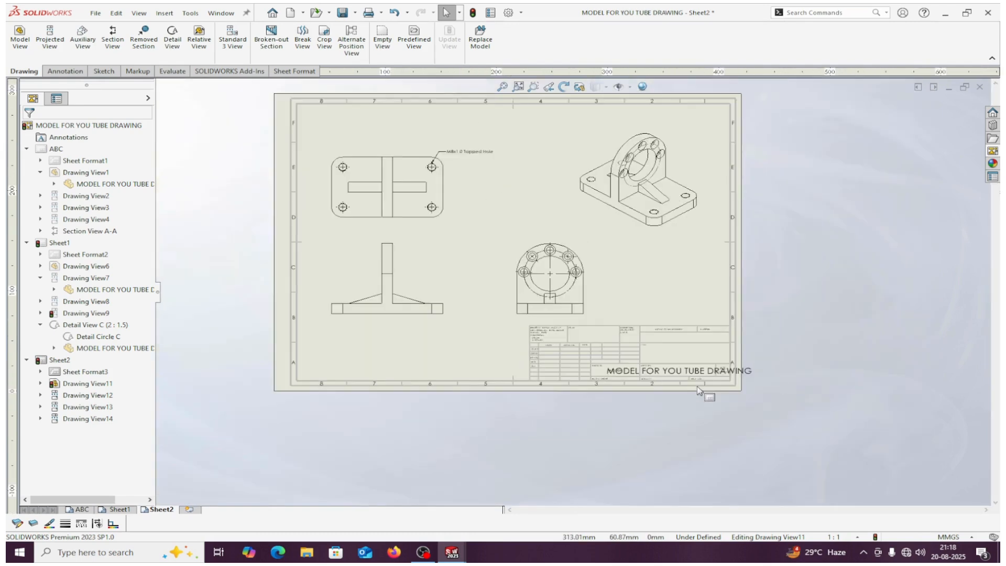
pyautogui.click(189, 511)
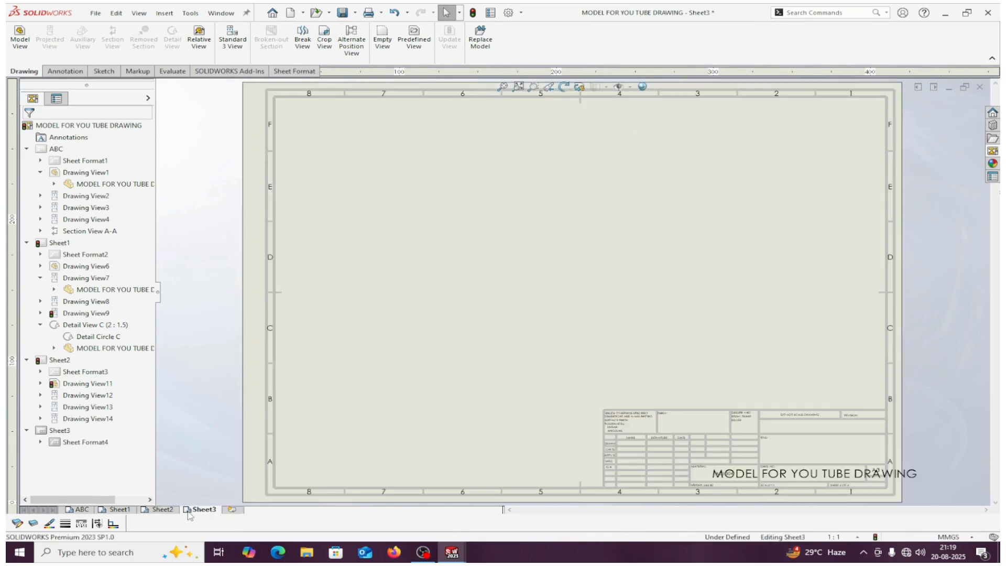
pyautogui.click(992, 152)
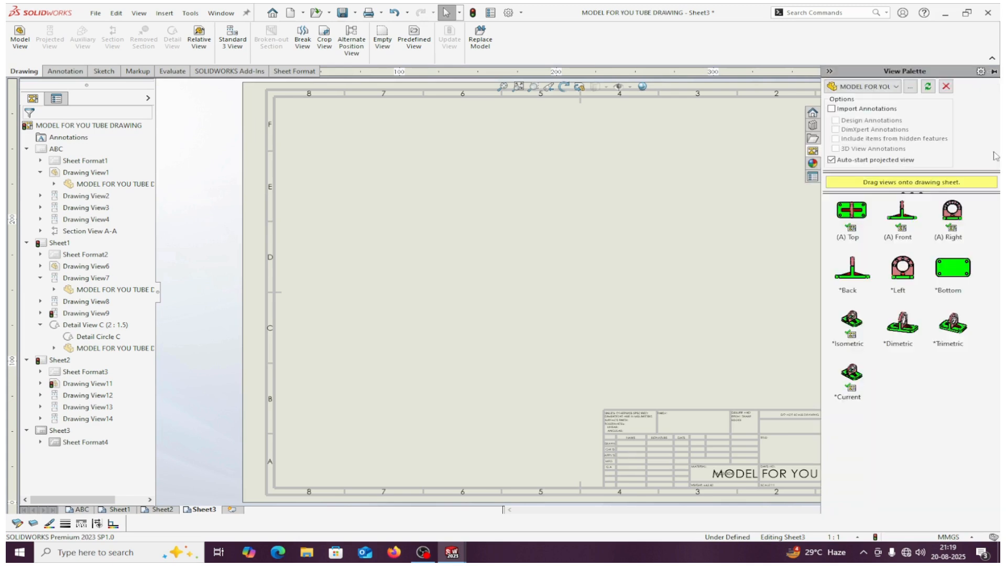
pyautogui.moveTo(905, 215); pyautogui.dragTo(436, 372)
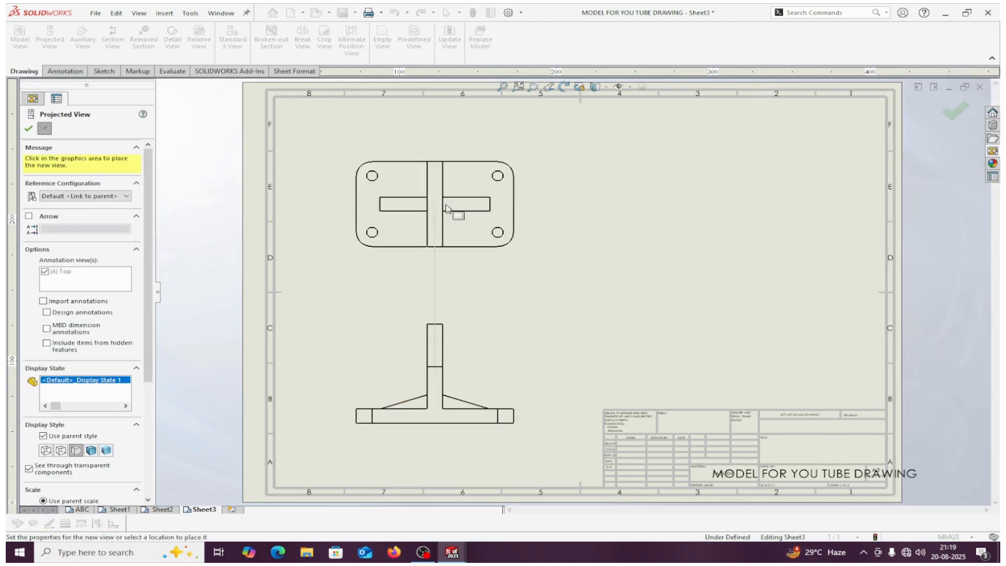
pyautogui.click(445, 205)
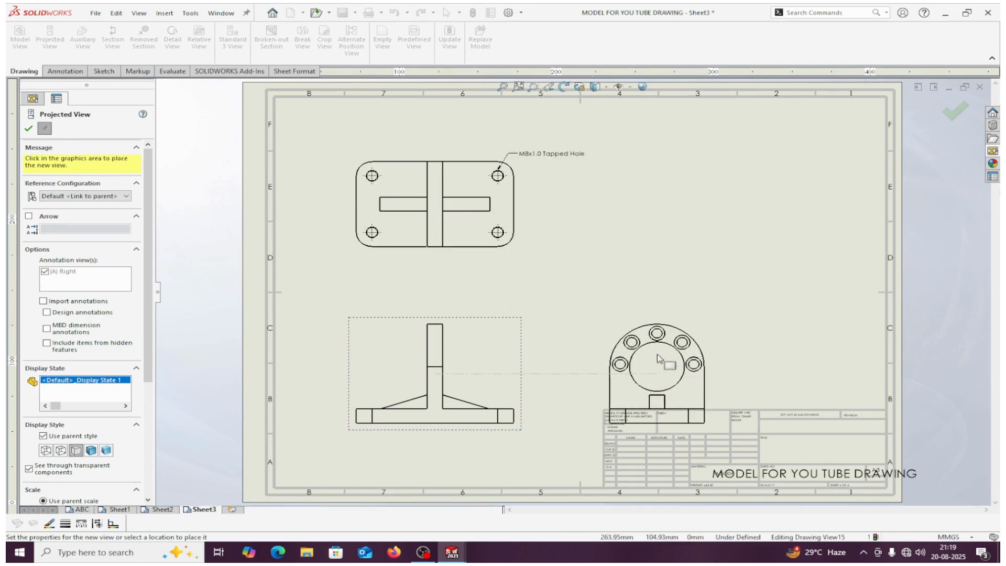
pyautogui.click(657, 358)
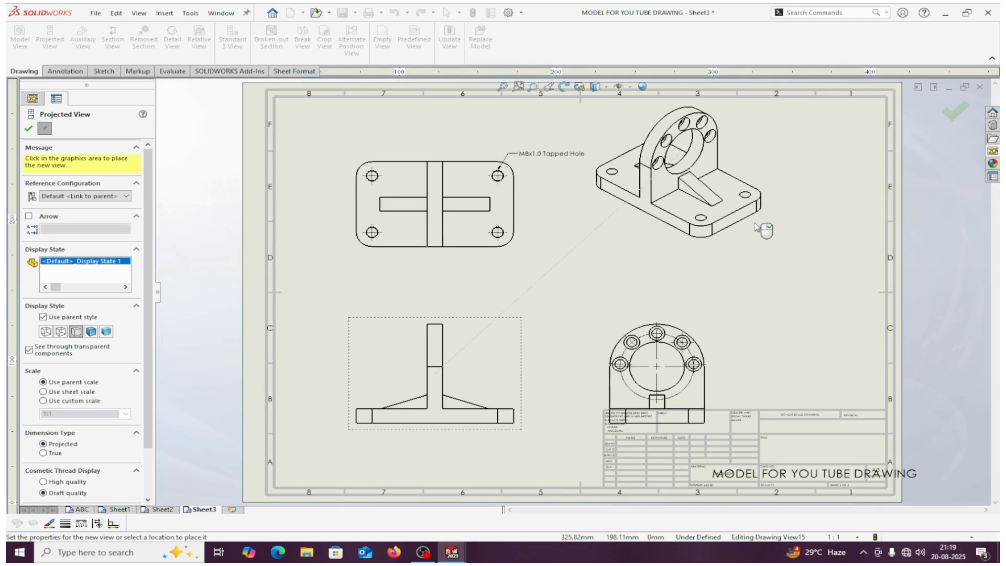
pyautogui.click(29, 128)
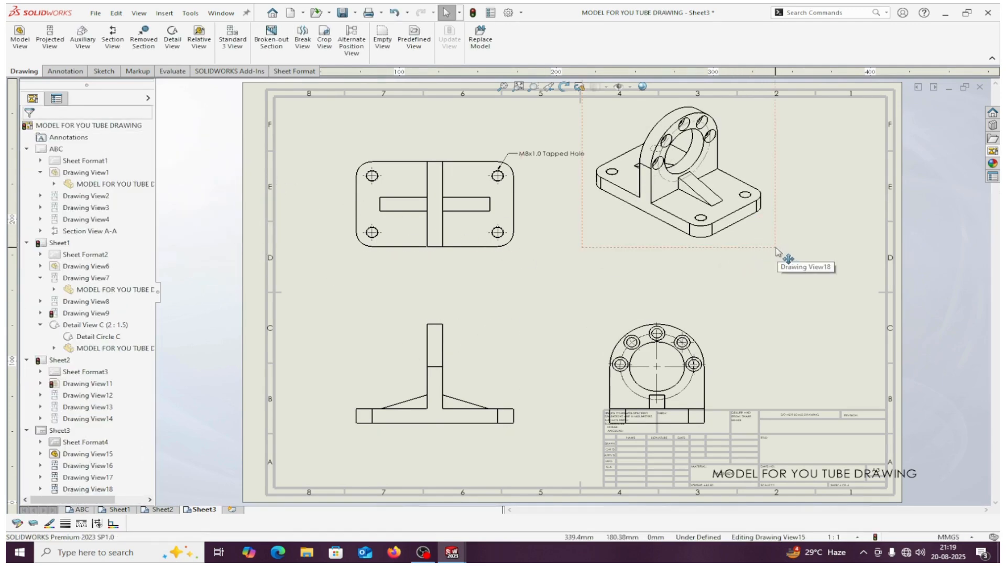
# Move the isometric view down and right, the front view left, and the right side view closer to the front view
pyautogui.moveTo(778, 249); pyautogui.dragTo(827, 285)
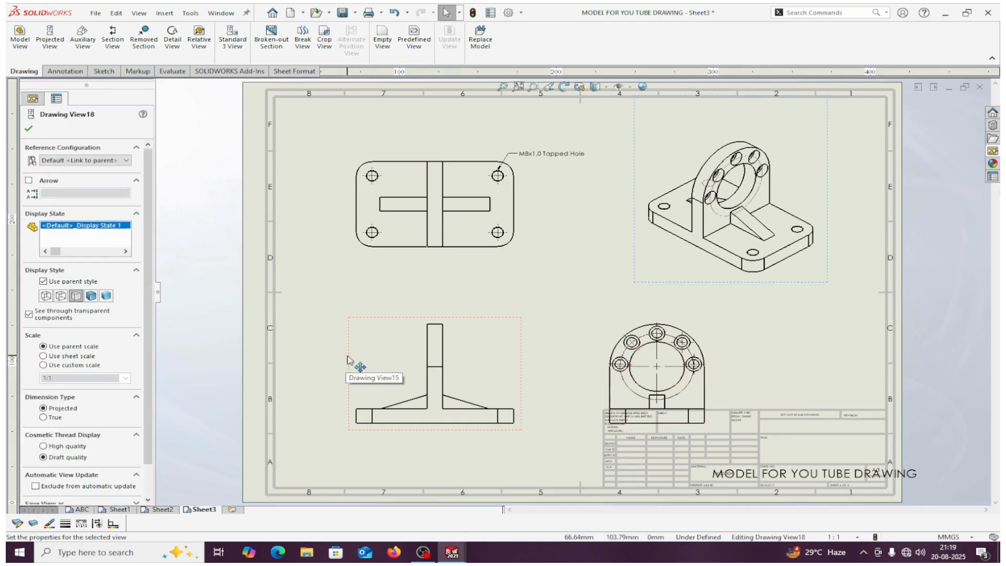
pyautogui.moveTo(347, 360); pyautogui.dragTo(309, 362)
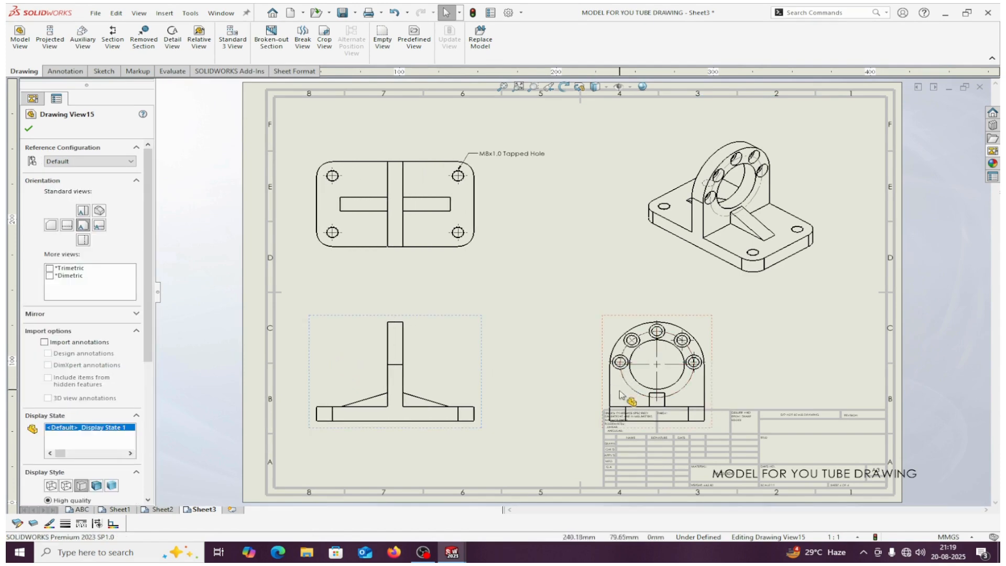
pyautogui.moveTo(602, 396); pyautogui.dragTo(495, 386)
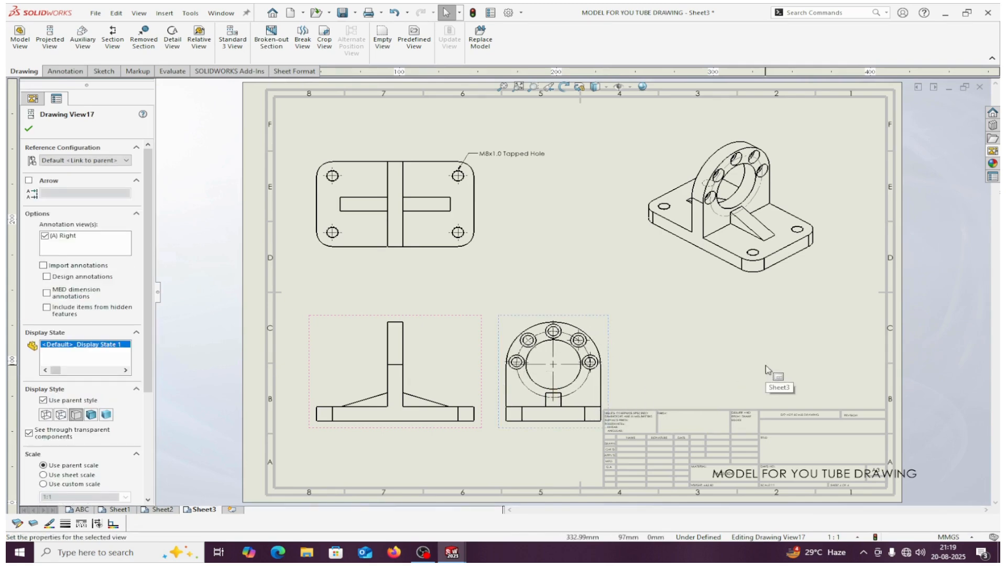
# Hide the Line Format toolbar and show it again
pyautogui.rightClick(705, 56)
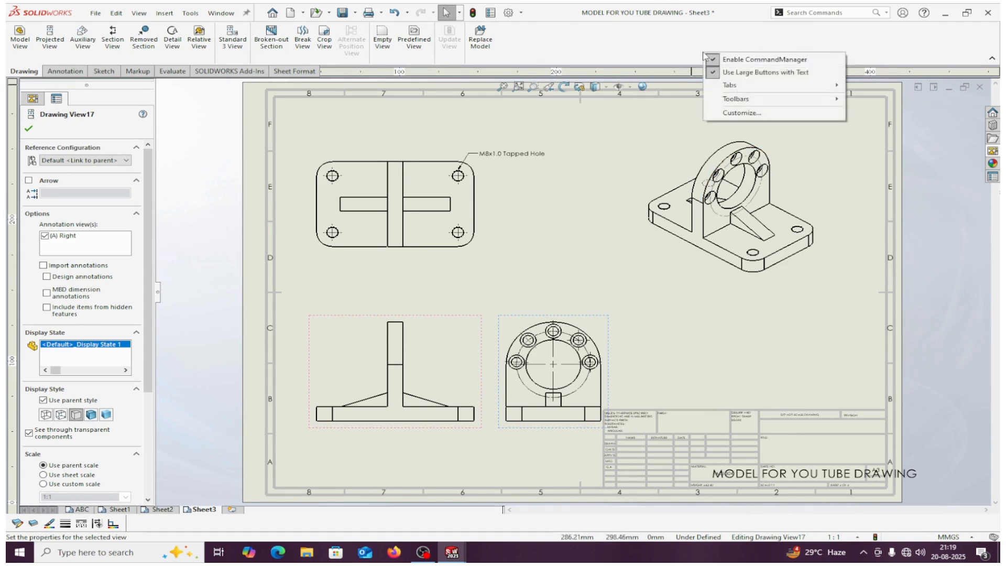
pyautogui.click(38, 127)
pyautogui.rightClick(718, 42)
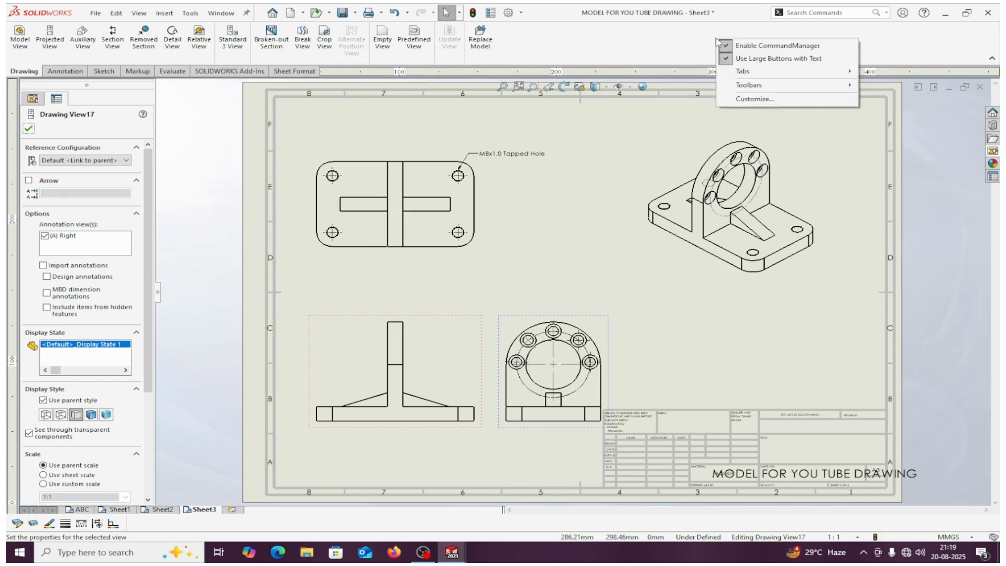
pyautogui.moveTo(742, 86)
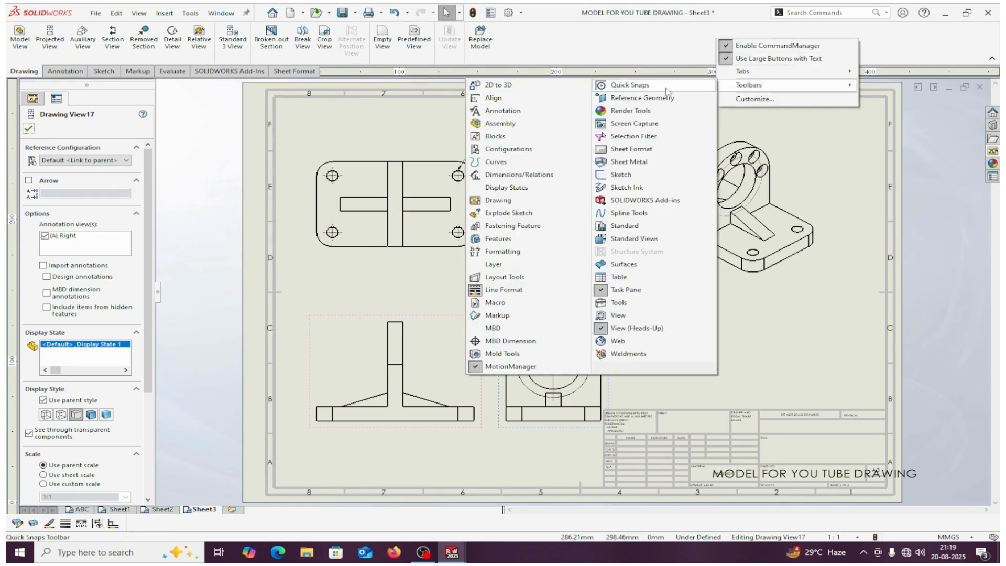
pyautogui.click(497, 290)
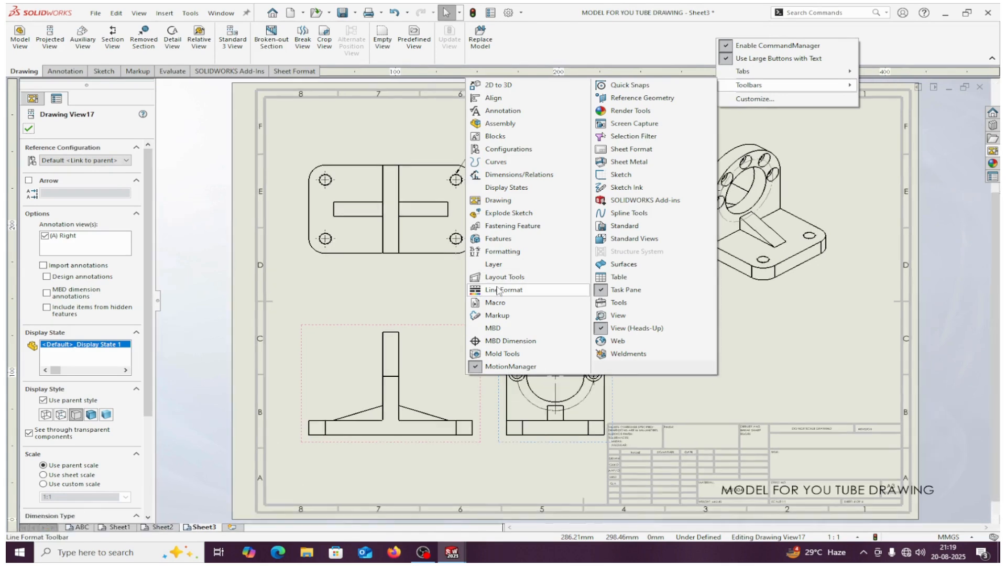
pyautogui.click(679, 43)
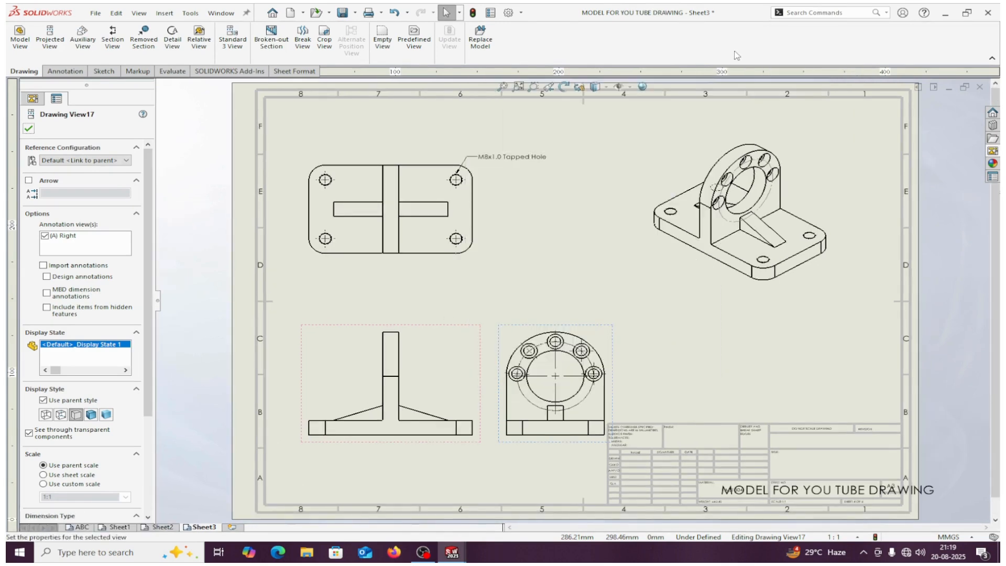
pyautogui.rightClick(766, 45)
pyautogui.moveTo(794, 92)
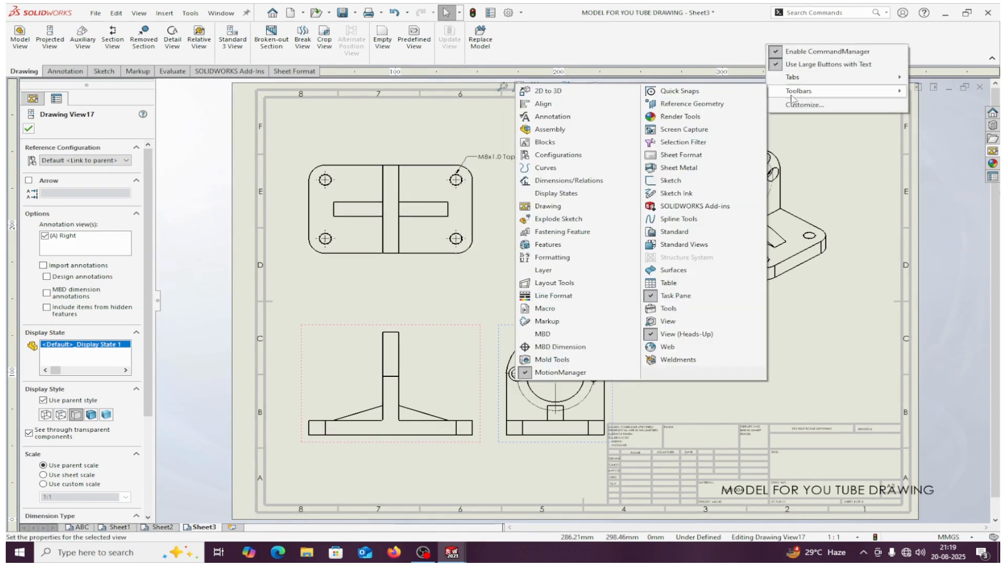
pyautogui.click(559, 297)
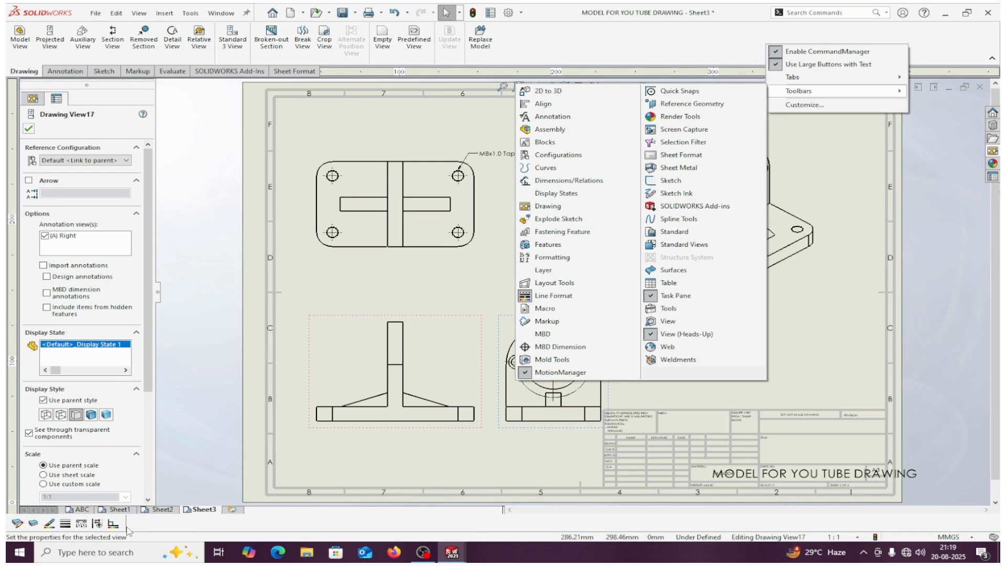
pyautogui.click(315, 289)
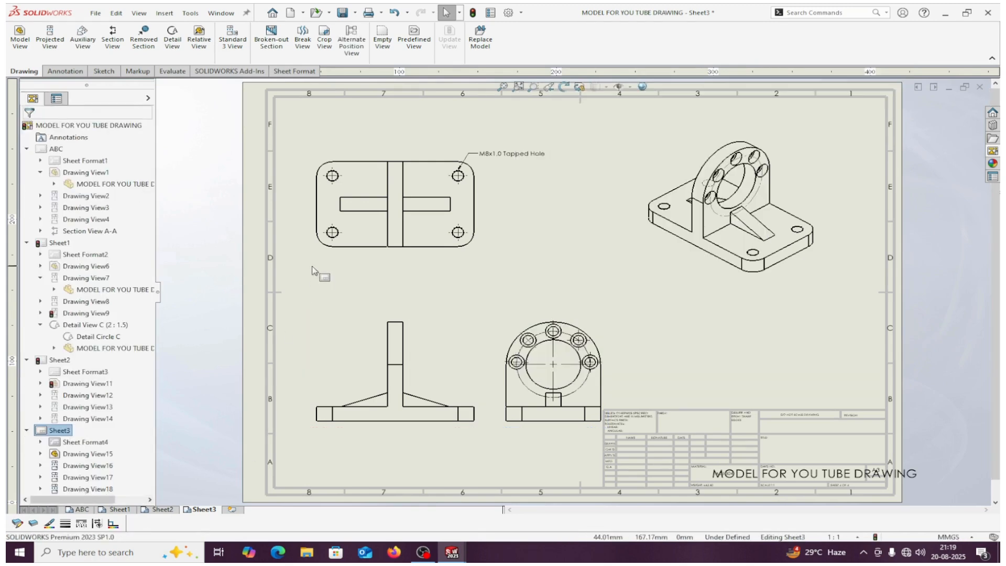
# Change the line colour of the upright's left vertical edge in the top view to red
pyautogui.click(389, 230)
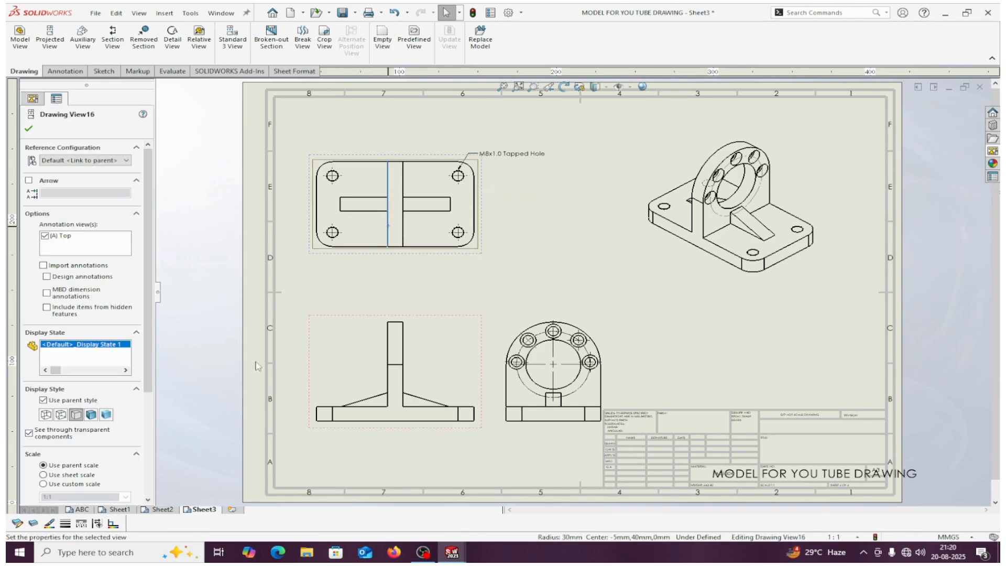
pyautogui.click(50, 525)
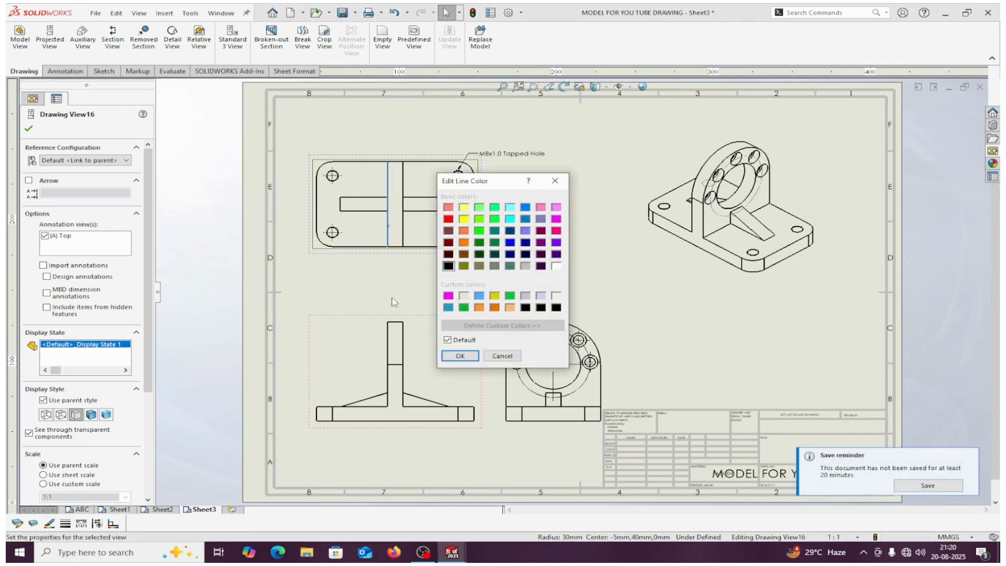
pyautogui.click(452, 219)
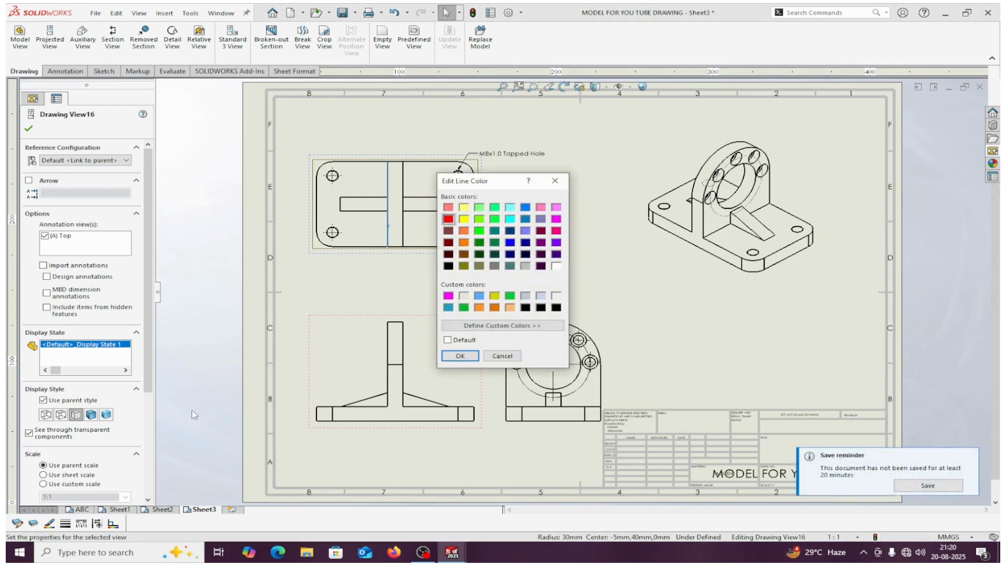
pyautogui.click(457, 356)
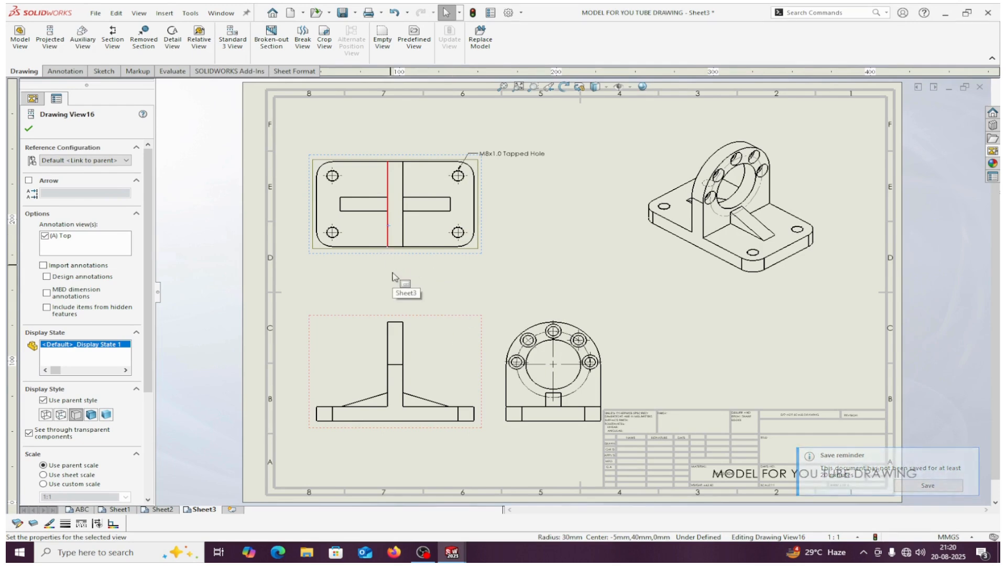
# Change the colour of the M8x1.0 Tapped Hole note in the top view to blue
pyautogui.click(503, 158)
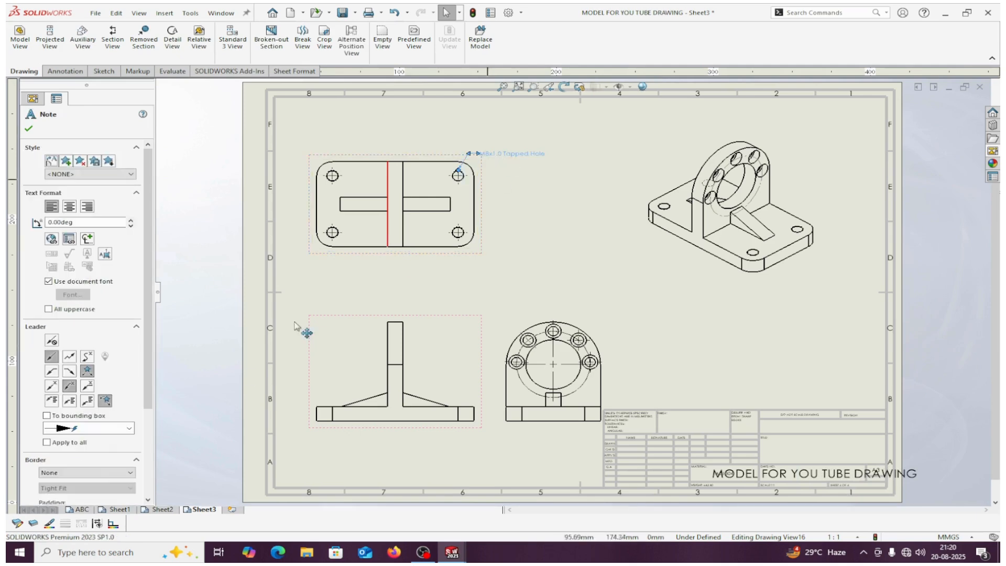
pyautogui.click(52, 524)
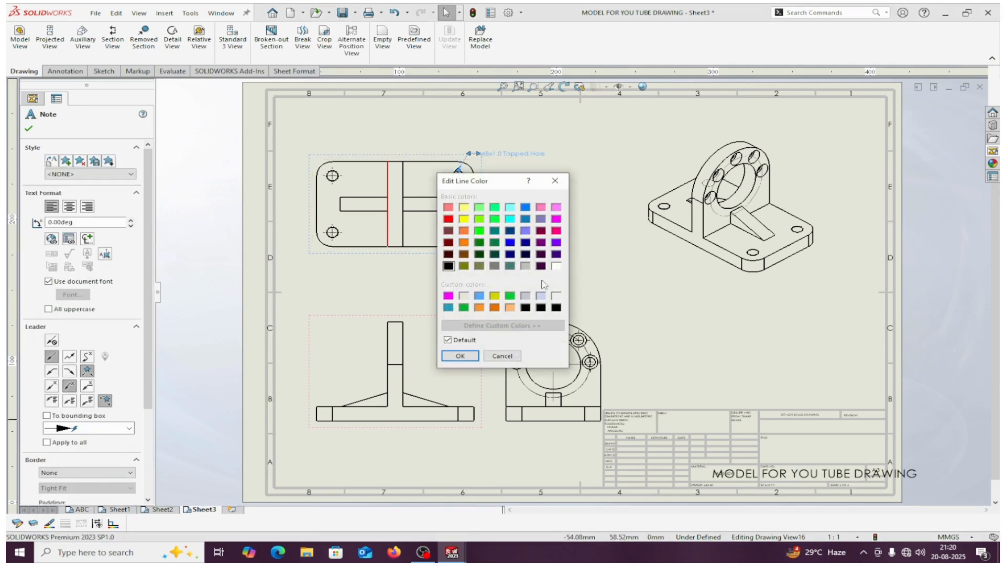
pyautogui.click(510, 243)
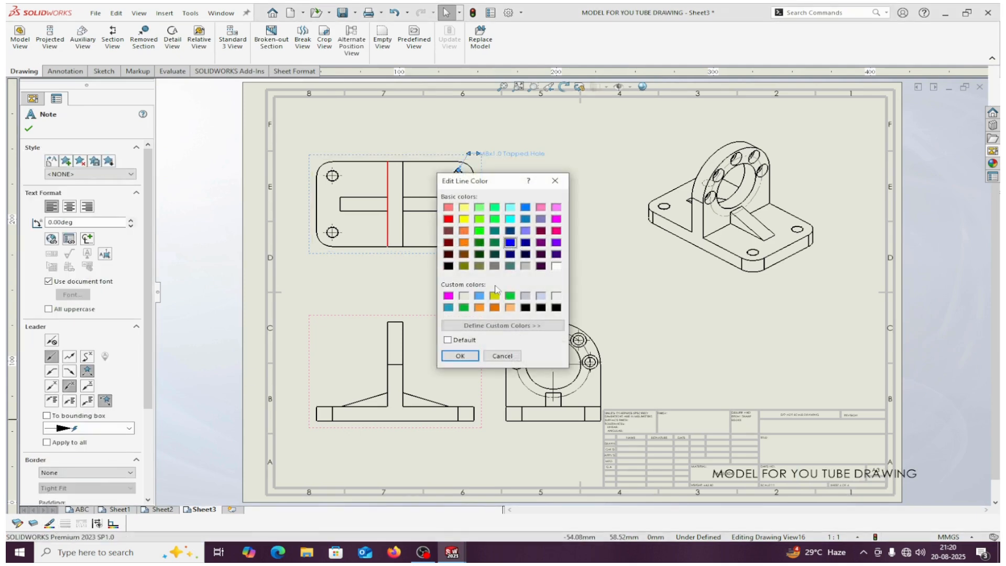
pyautogui.click(459, 357)
pyautogui.click(563, 266)
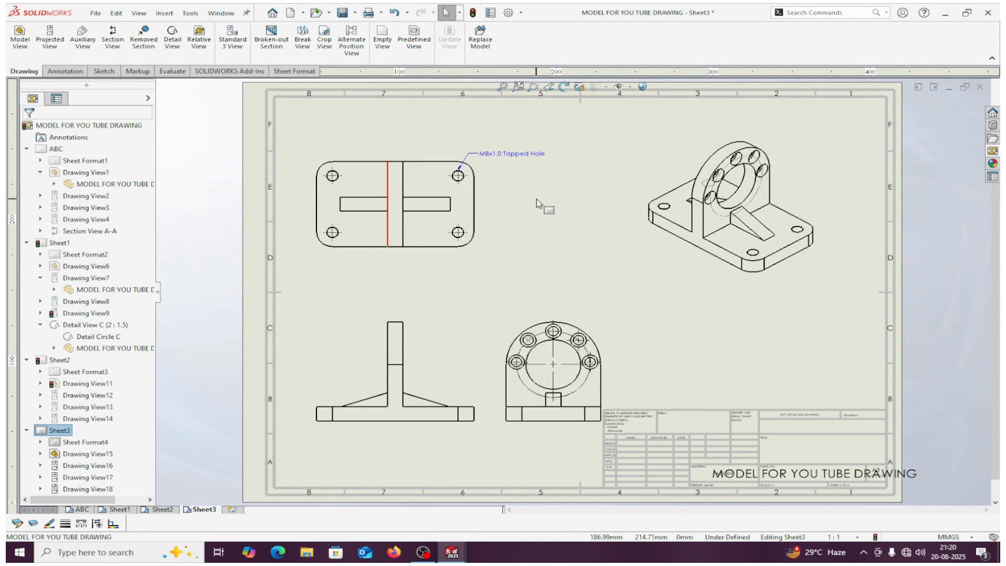
# Set the line thickness of the upright's left vertical edge in the front view to 0.35 mm
pyautogui.click(388, 343)
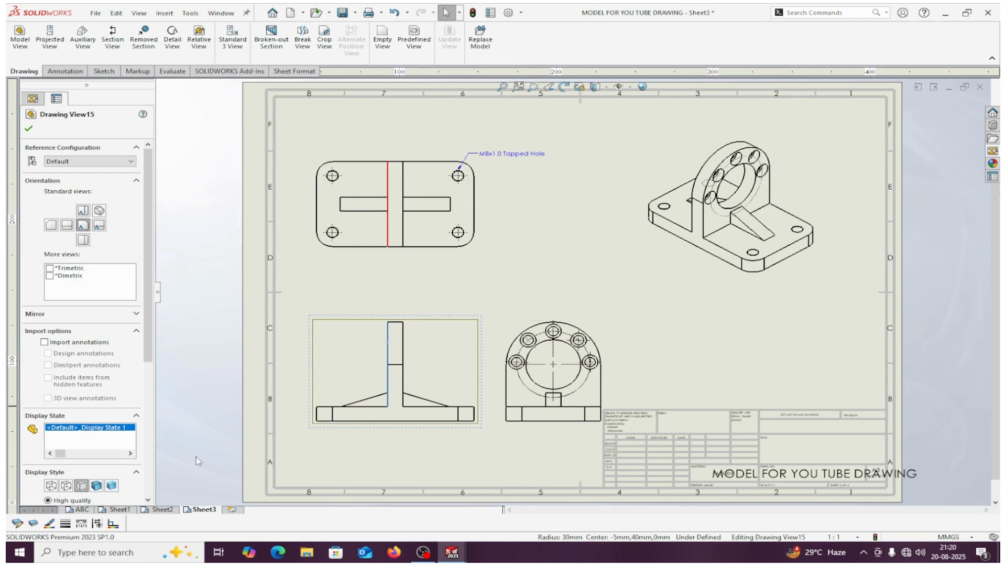
pyautogui.click(80, 524)
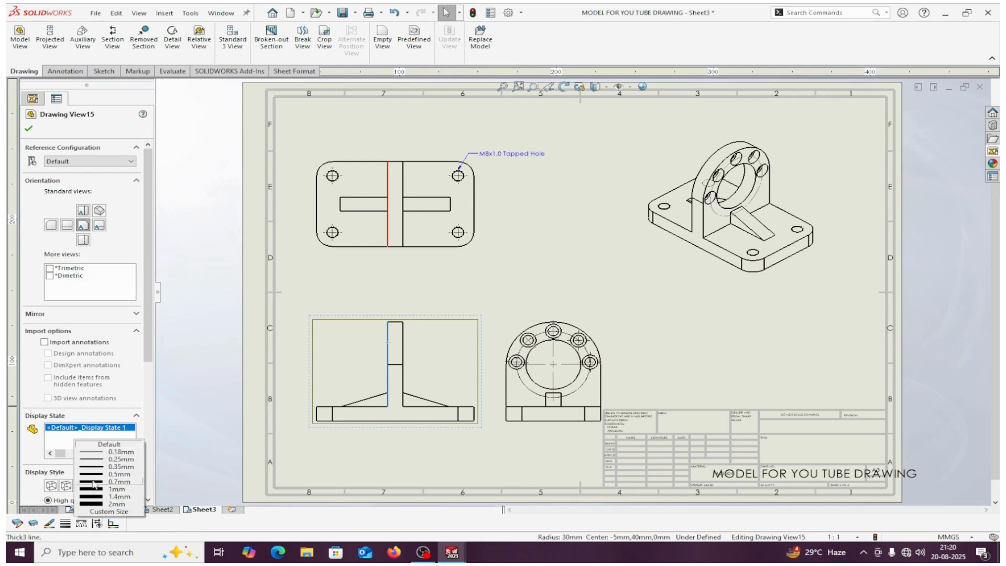
pyautogui.click(108, 467)
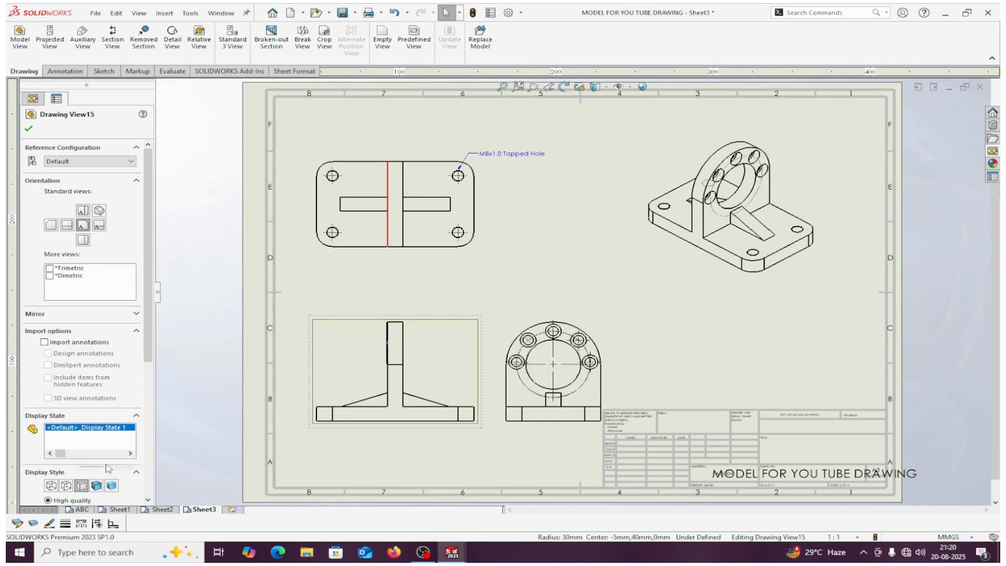
pyautogui.click(570, 279)
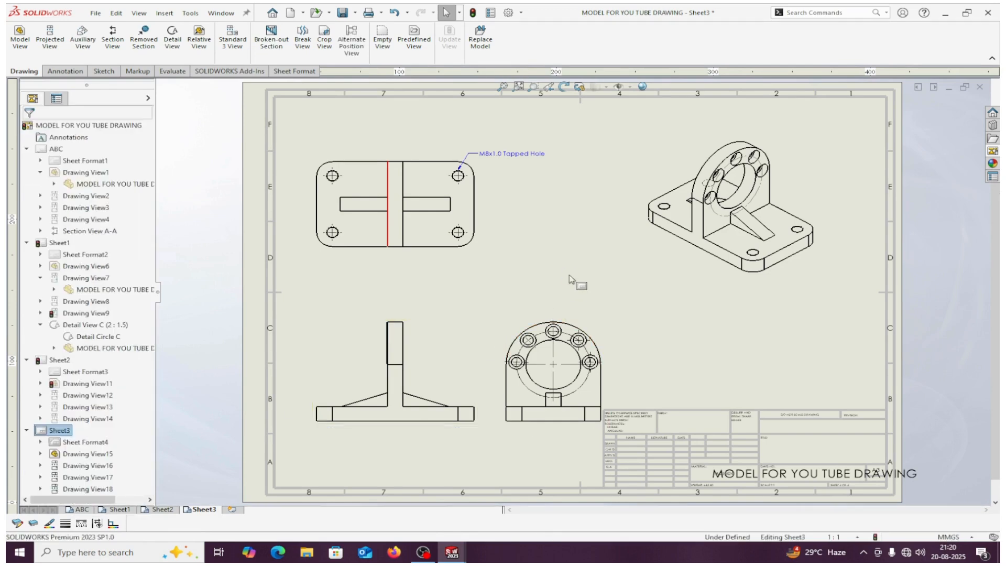
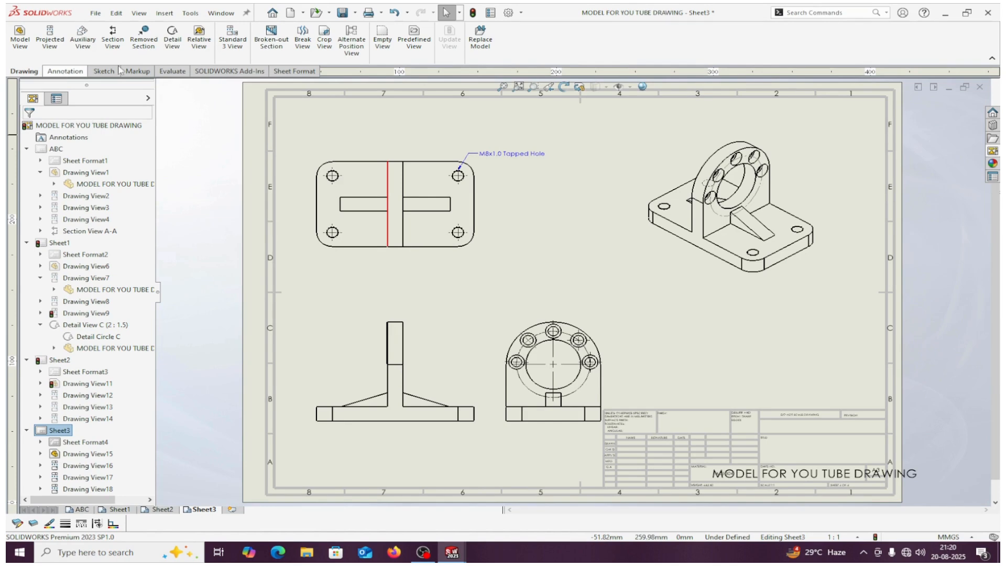
pyautogui.click(113, 39)
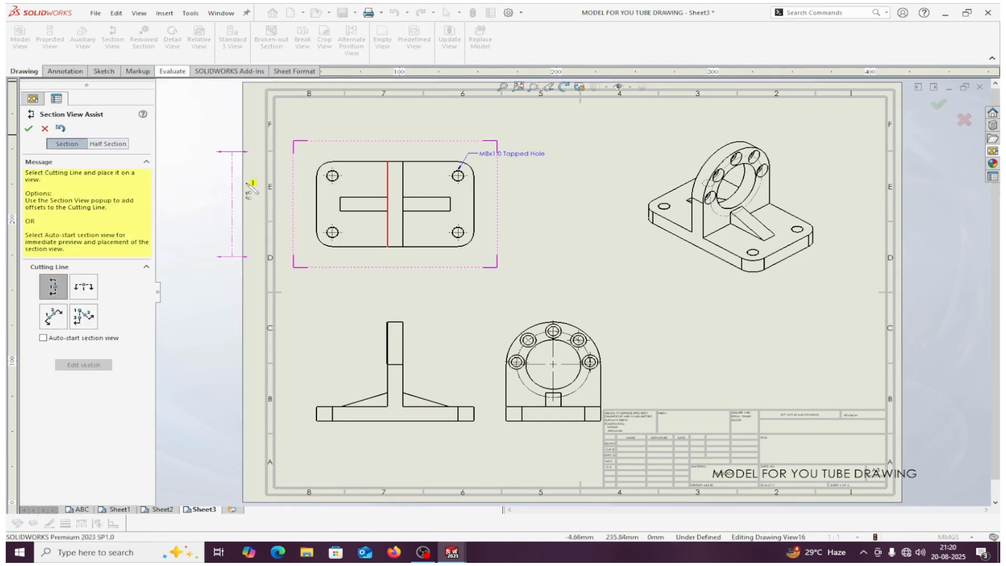
pyautogui.click(458, 232)
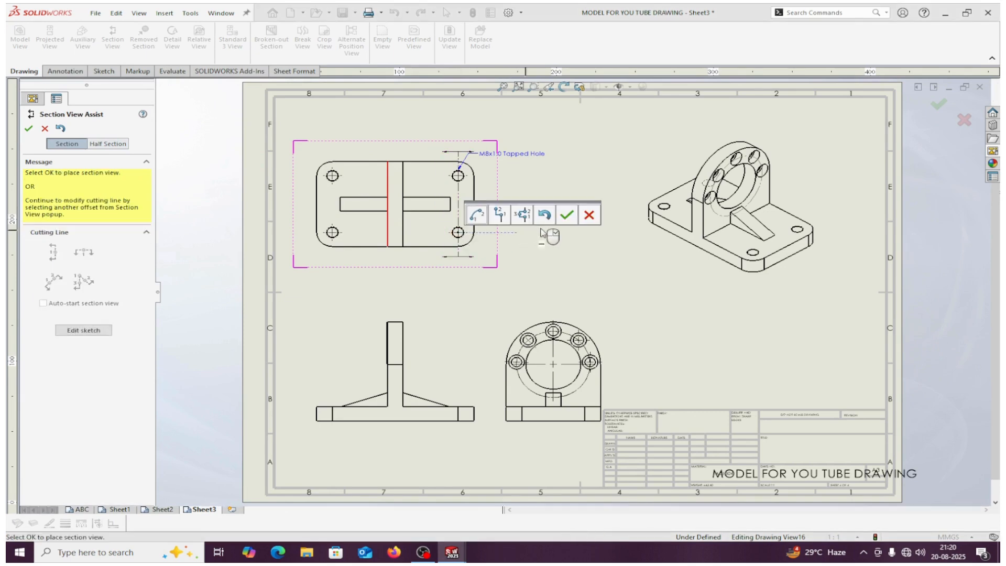
pyautogui.click(565, 214)
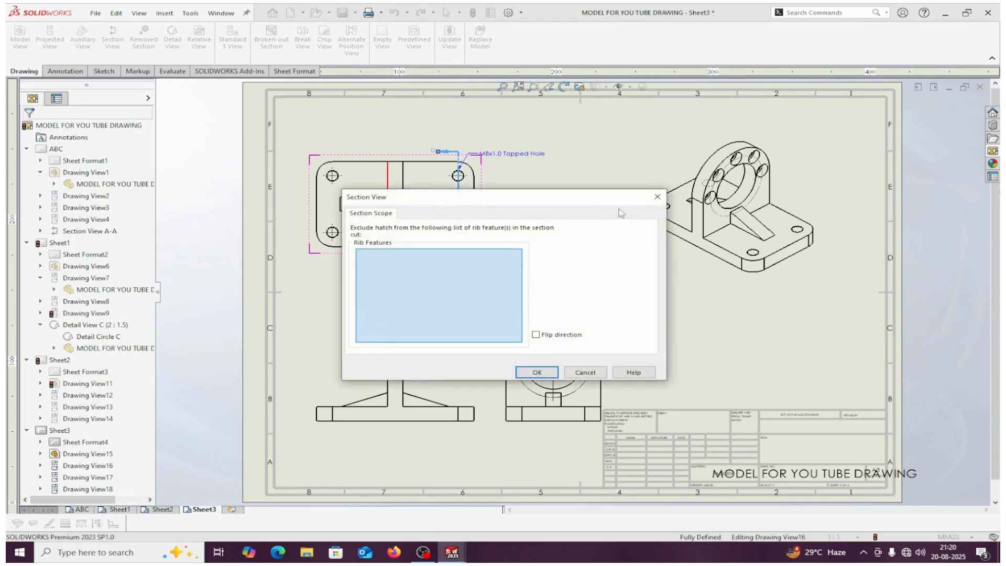
pyautogui.click(659, 200)
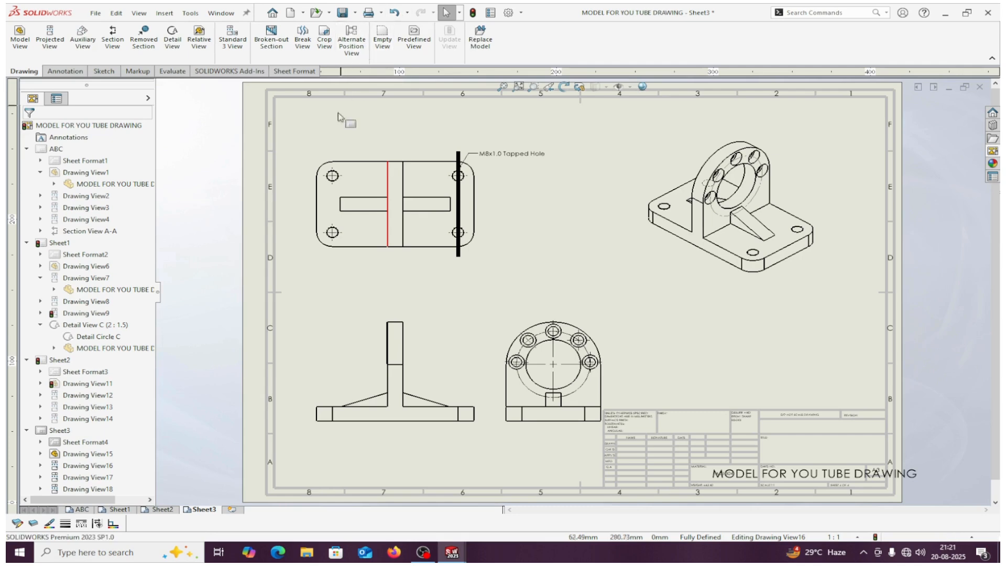
pyautogui.click(459, 256)
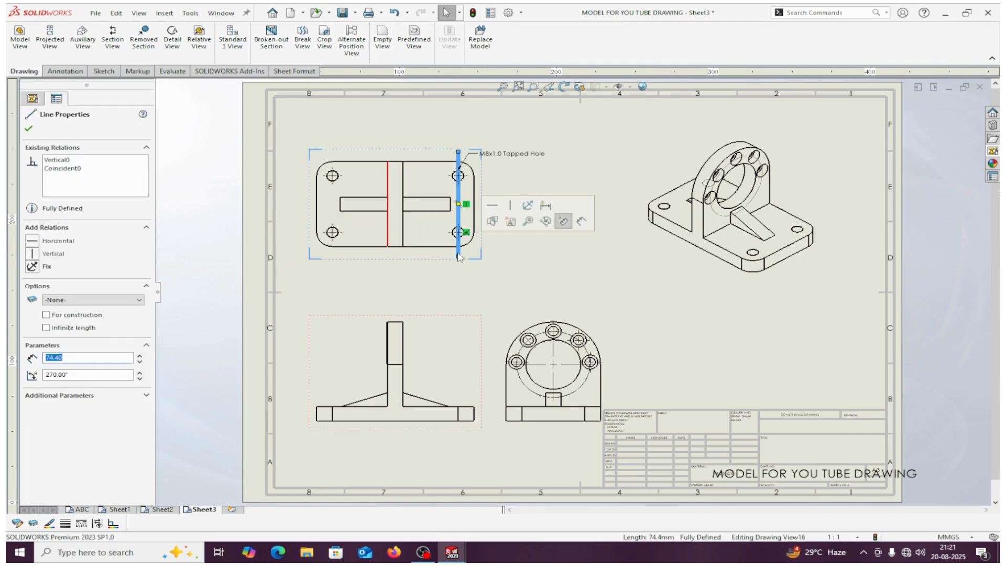
pyautogui.press('Delete')
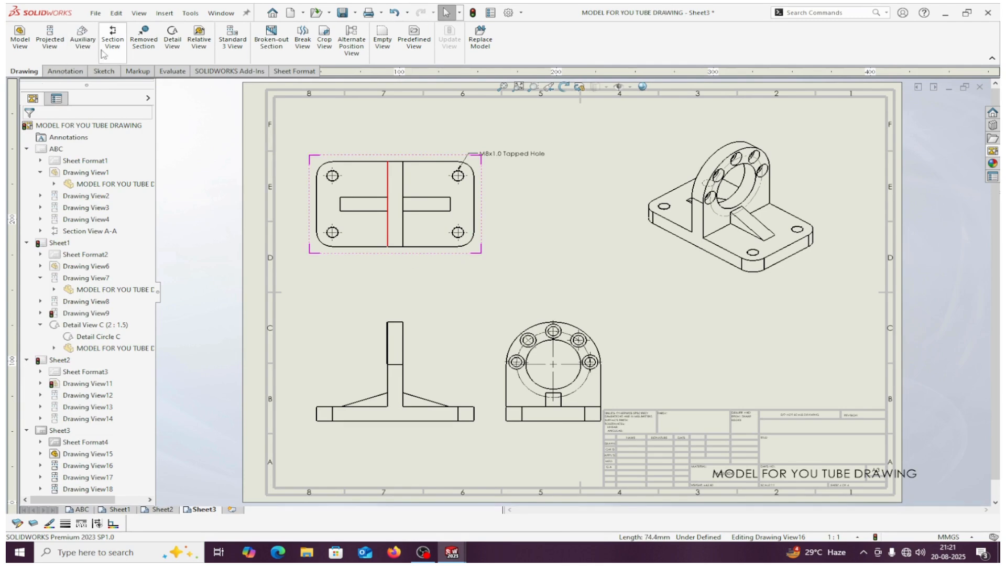
# Create a section view with a vertical cutting line through the two right-hand holes of the top view, placing it right of that view
pyautogui.click(113, 46)
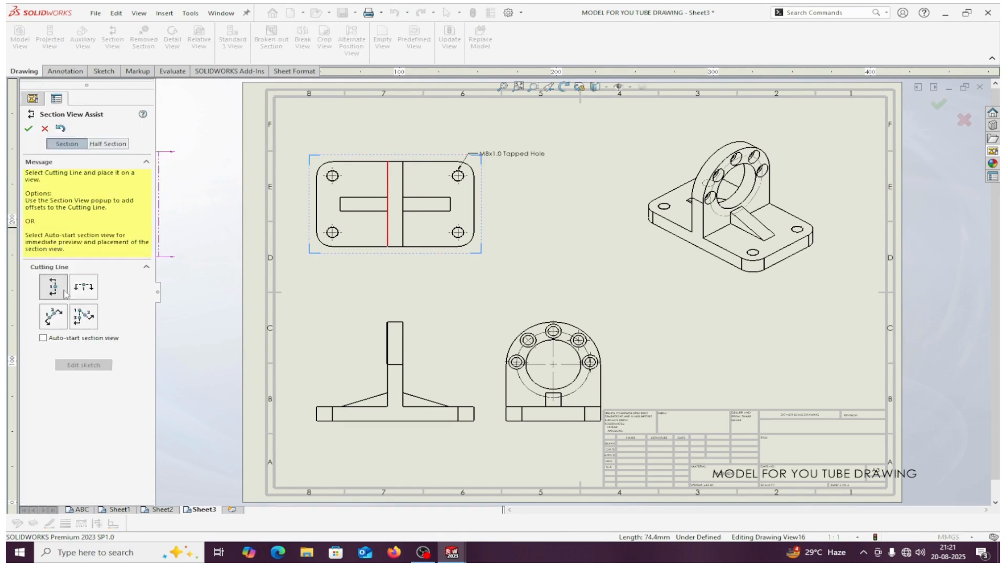
pyautogui.click(65, 294)
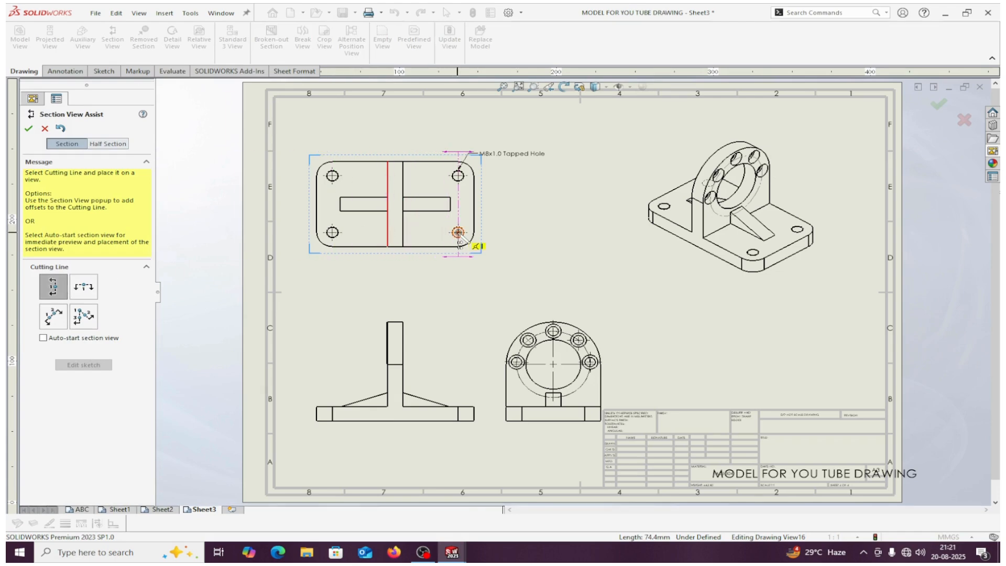
pyautogui.click(459, 237)
pyautogui.click(566, 216)
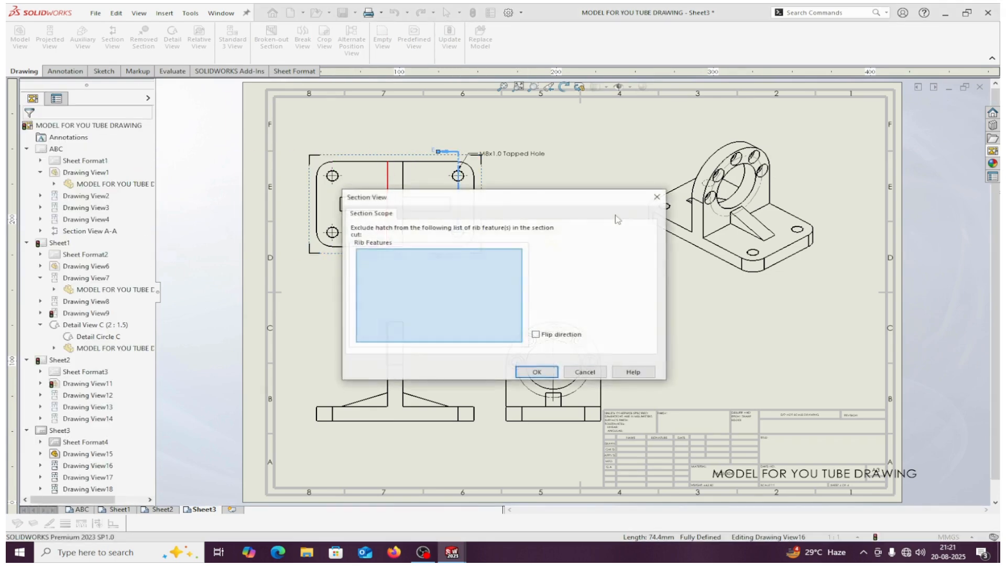
pyautogui.click(539, 372)
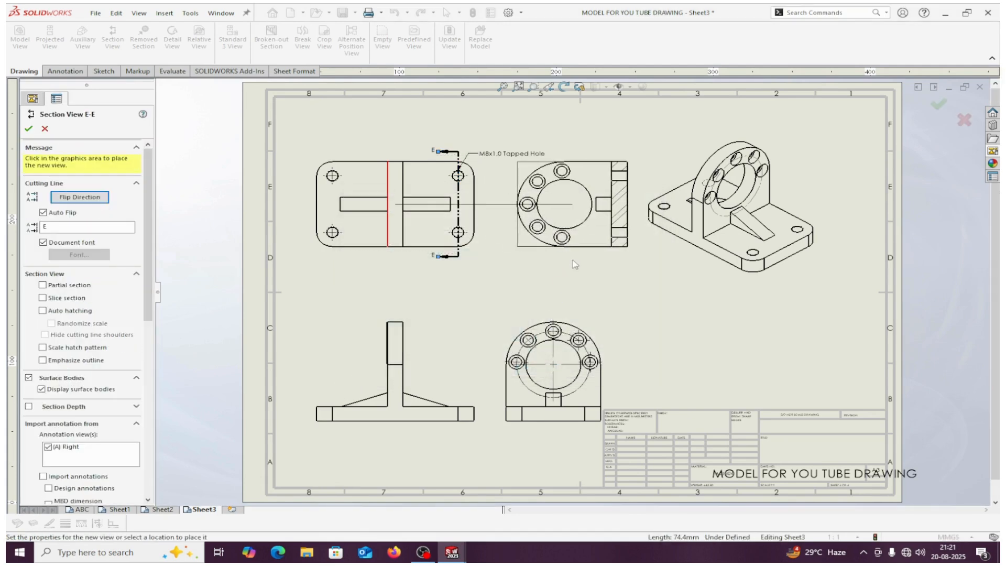
pyautogui.click(575, 264)
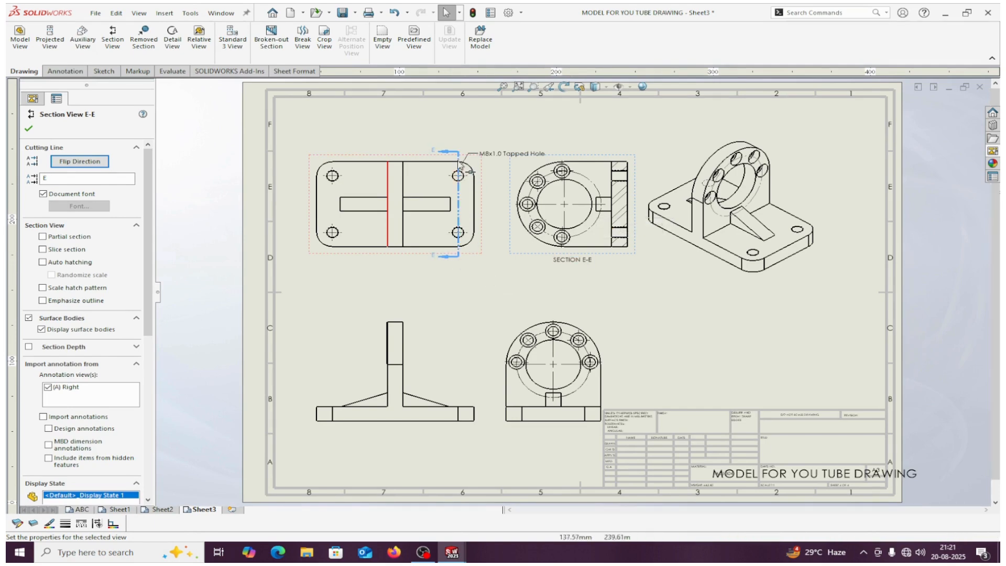
pyautogui.click(456, 153)
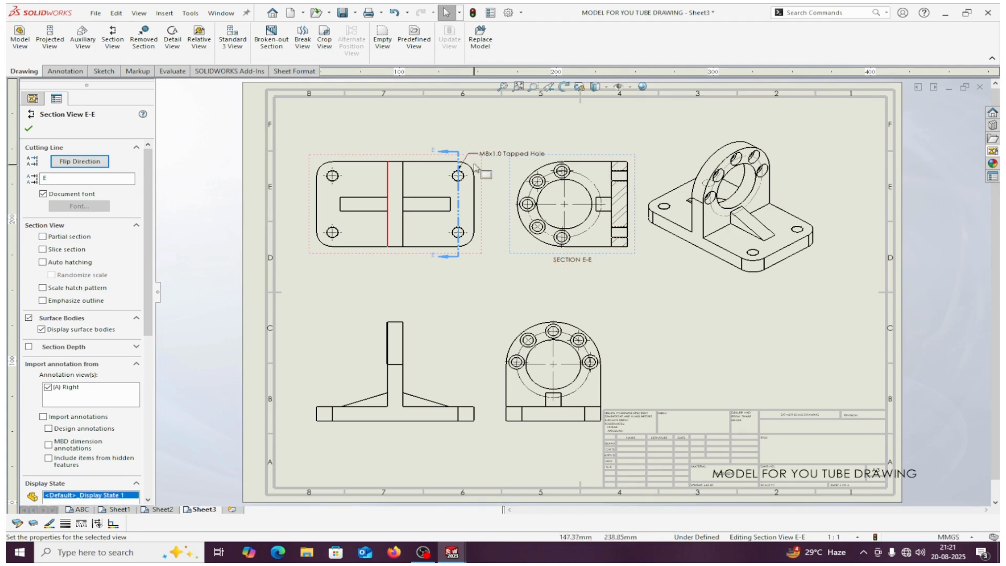
pyautogui.click(457, 257)
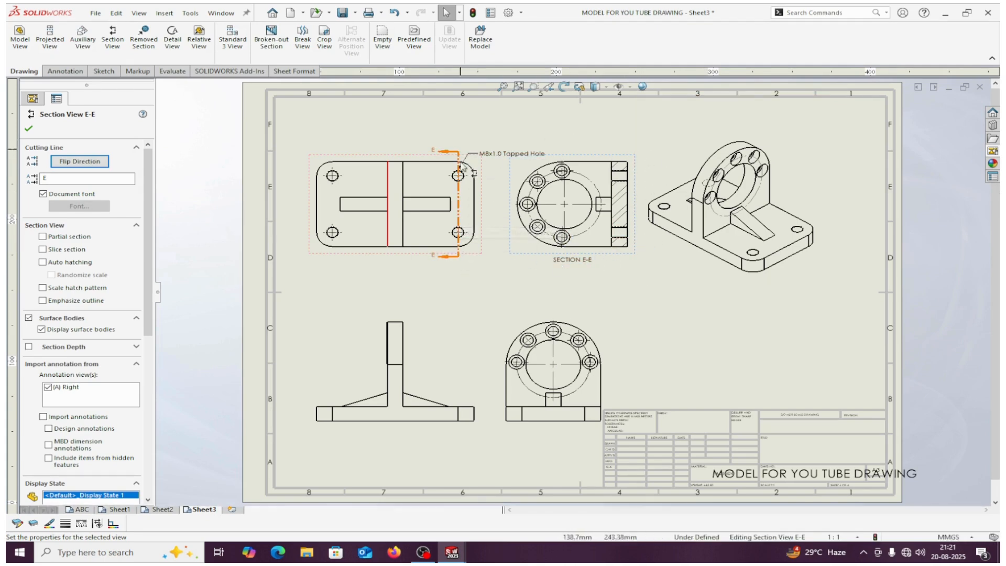
pyautogui.click(457, 249)
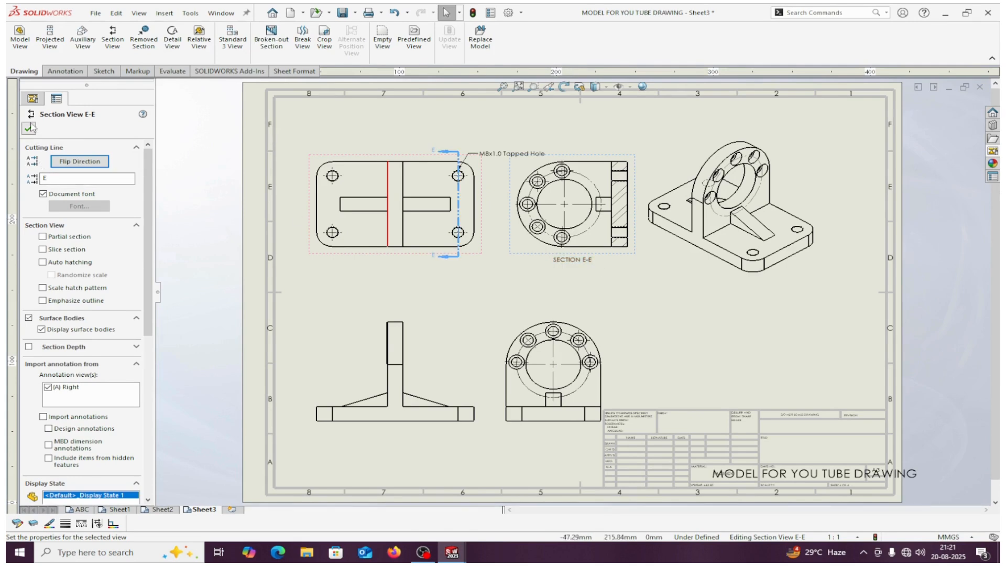
pyautogui.click(29, 127)
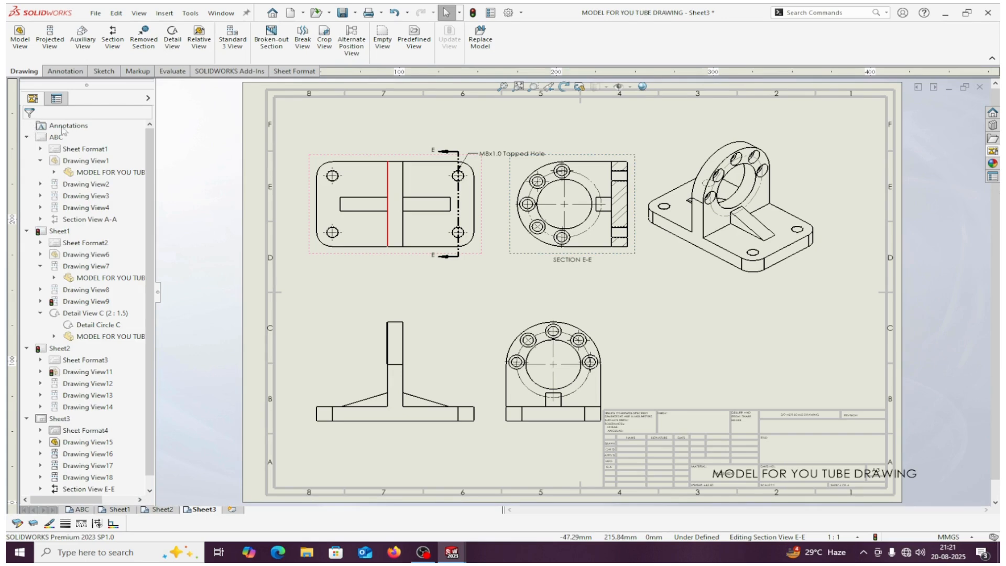
# Turn off the material crosshatch for the section view's hatch and set its scale to 4 and angle to 15 degrees
pyautogui.click(619, 202)
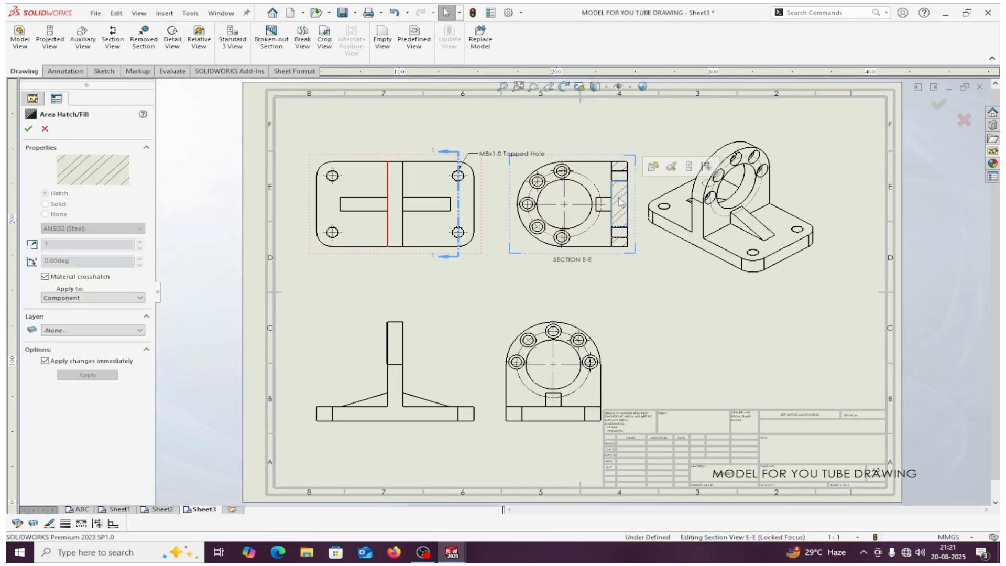
pyautogui.click(45, 277)
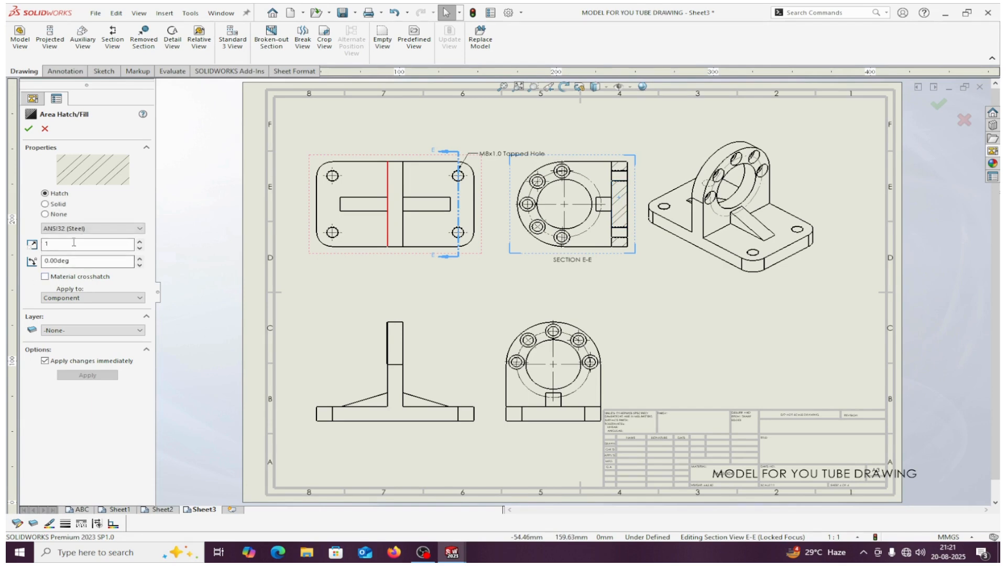
pyautogui.click(140, 241)
pyautogui.click(139, 241)
pyautogui.click(140, 241)
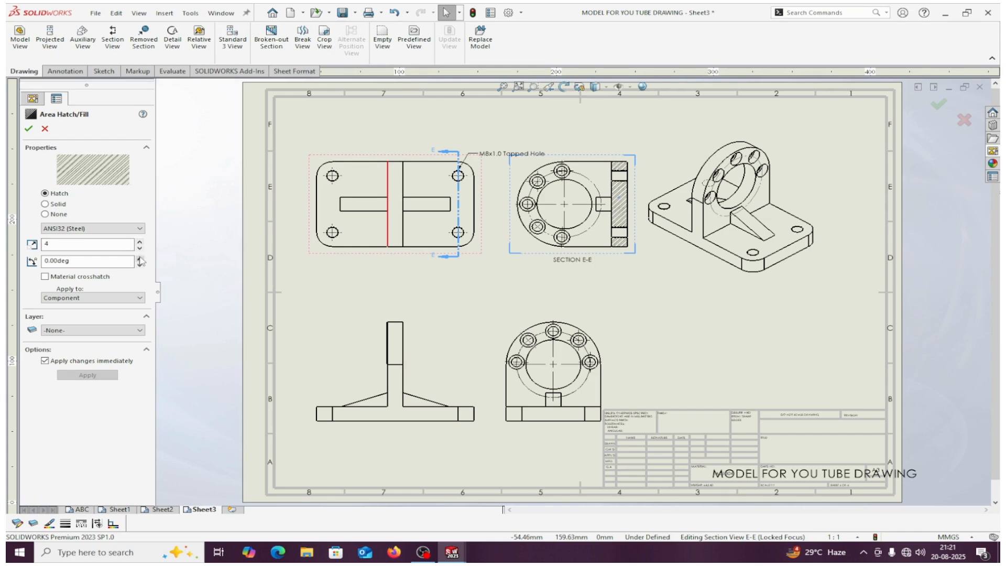
pyautogui.click(140, 258)
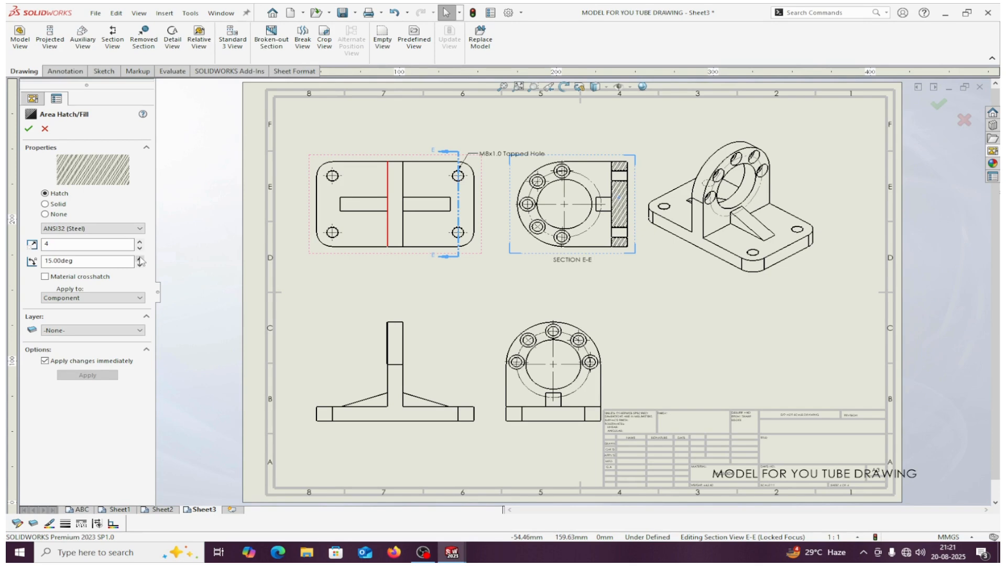
# Change the section view's hatch pattern to ANSI36 (Marble)
pyautogui.click(143, 230)
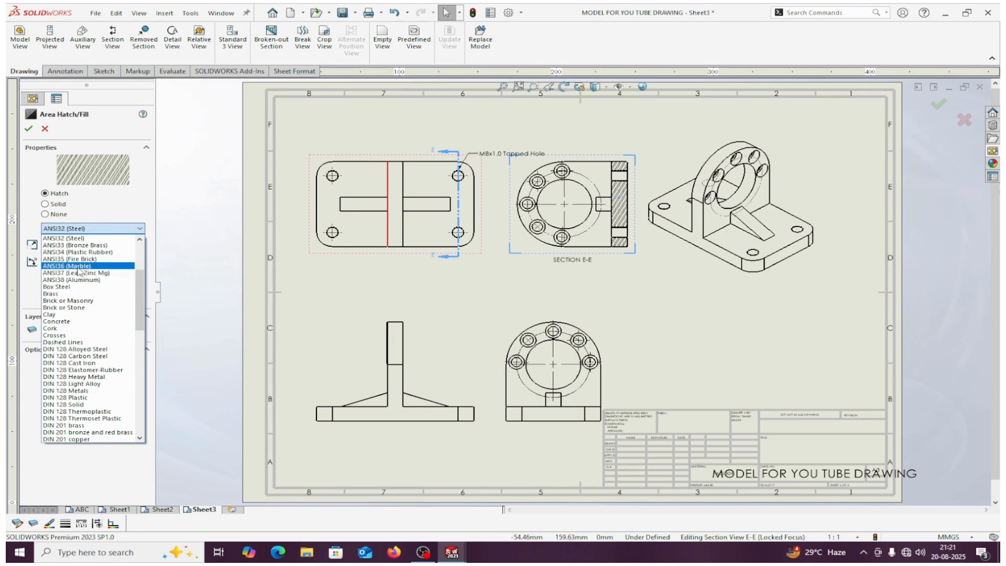
pyautogui.click(79, 267)
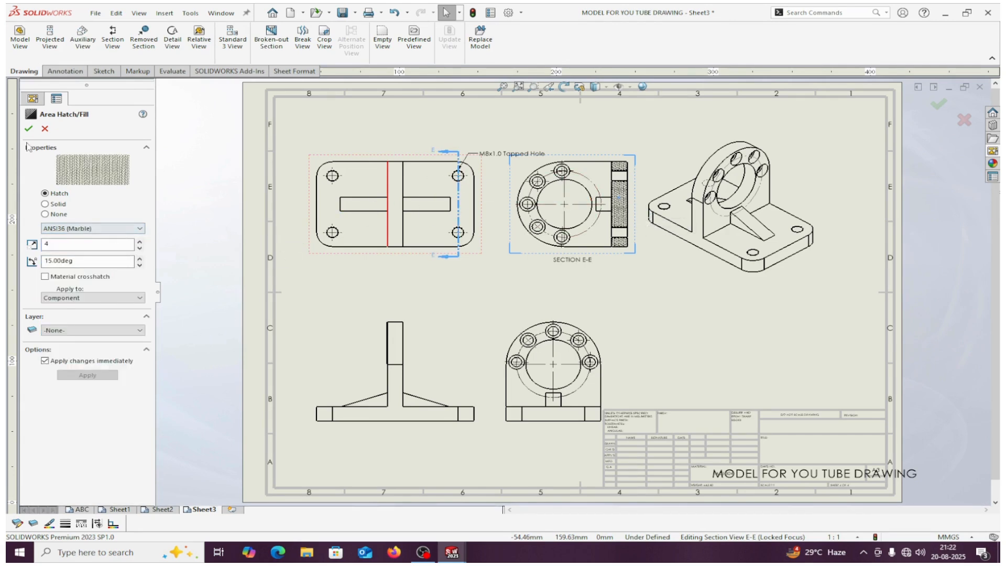
pyautogui.click(29, 128)
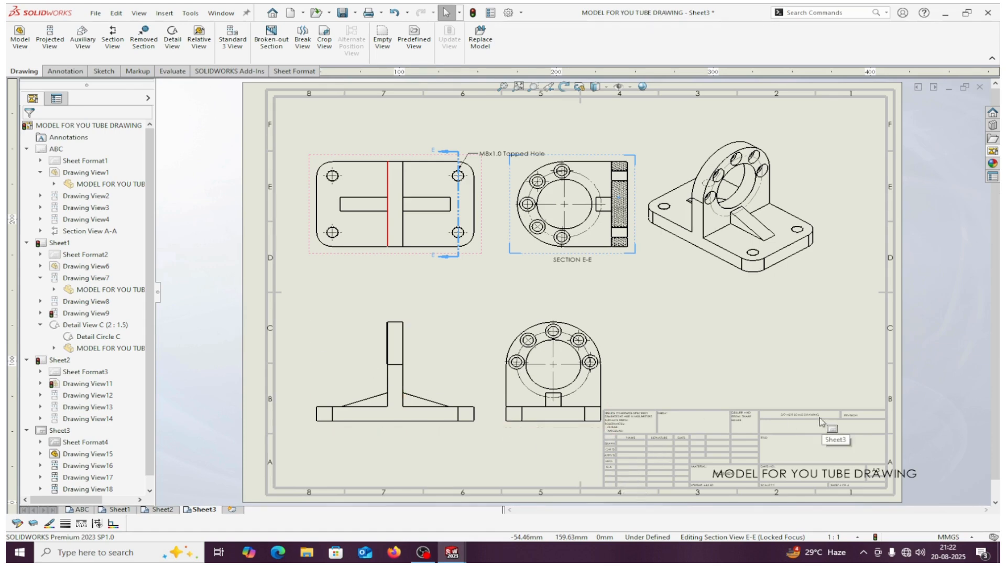
pyautogui.click(728, 326)
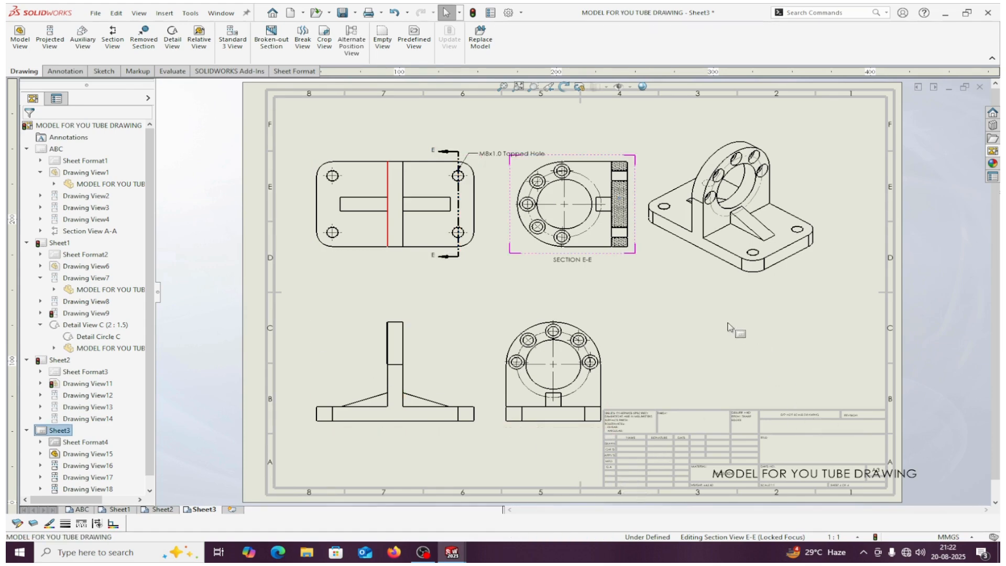
# Edit the sheet format and replace the DWG NO. text in the title block with A10023
pyautogui.rightClick(729, 326)
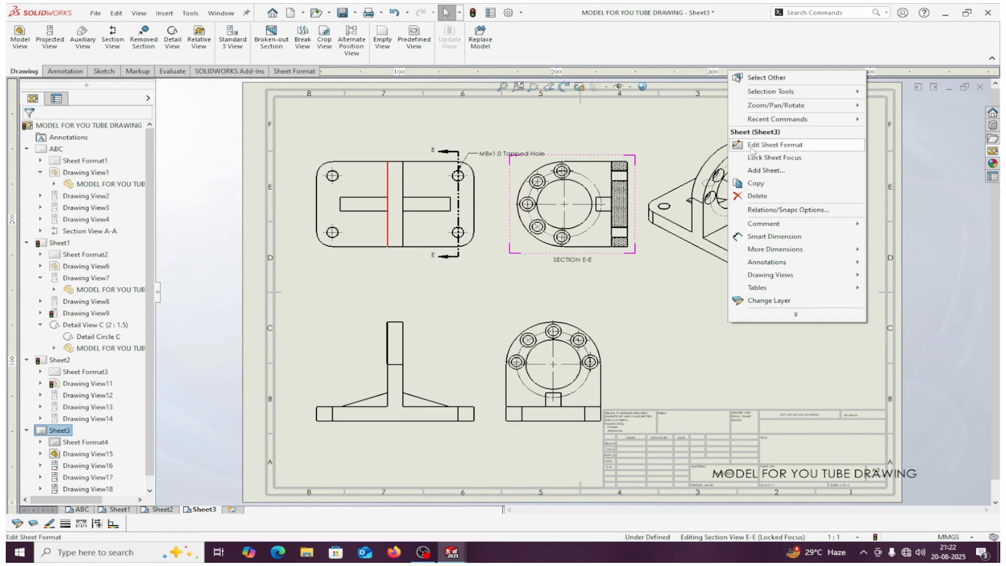
pyautogui.click(769, 148)
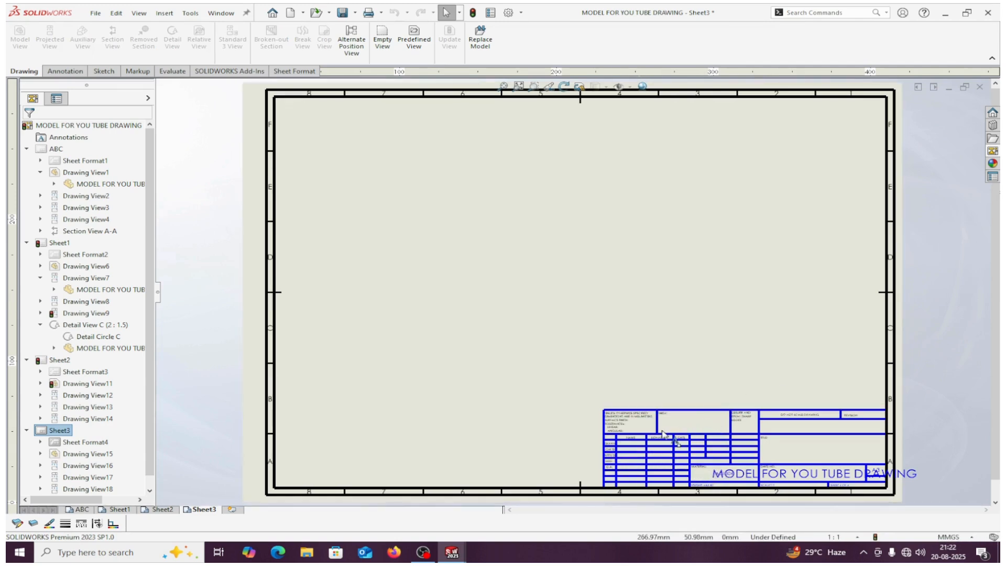
pyautogui.scroll(-1, 750, 464)
pyautogui.scroll(-4, 751, 463)
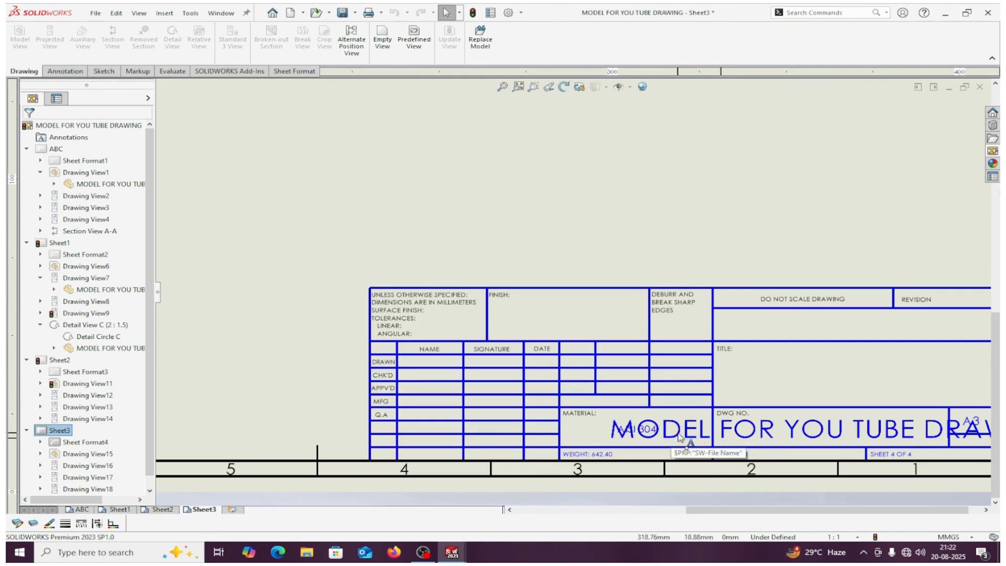
pyautogui.doubleClick(679, 438)
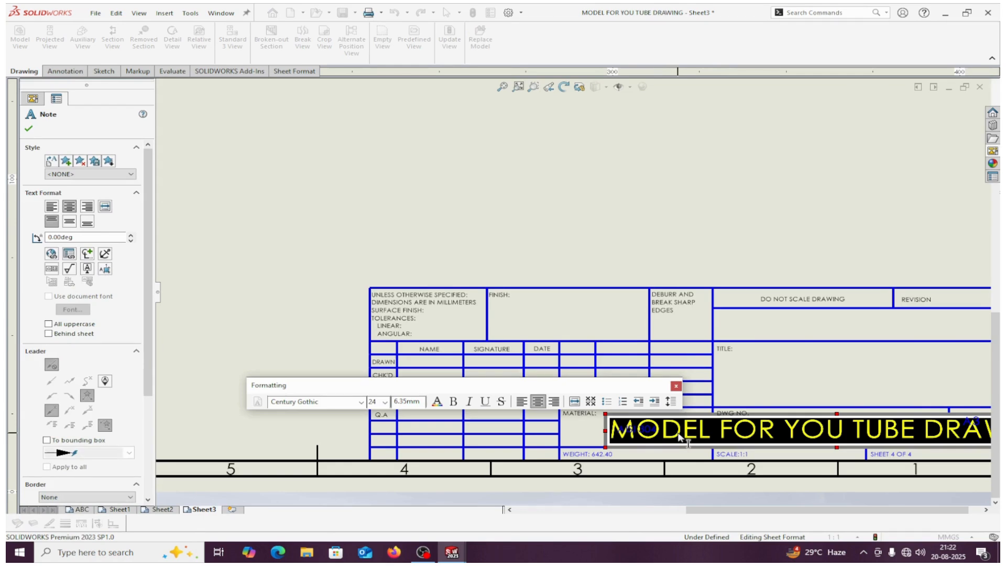
pyautogui.write('A10023')
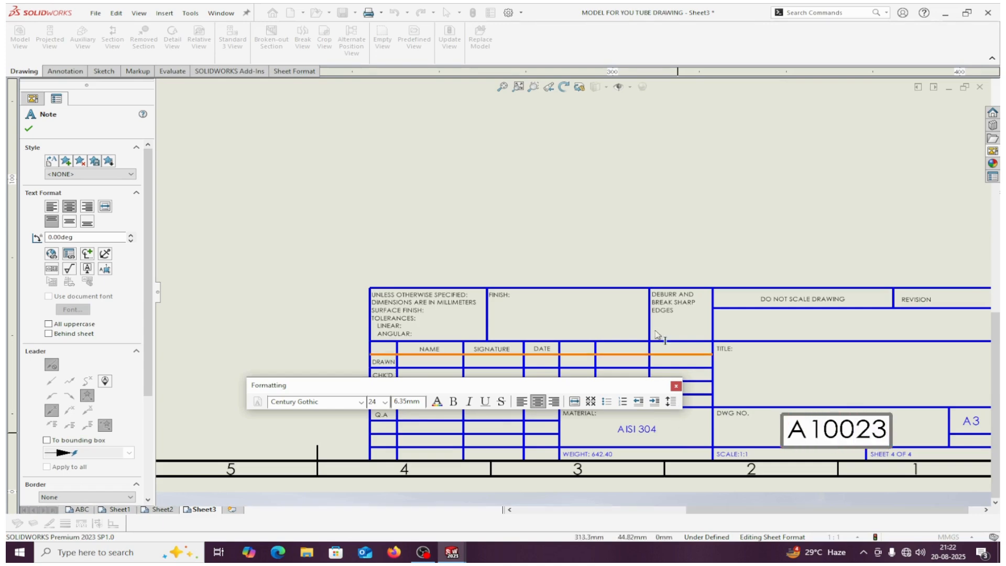
pyautogui.click(29, 128)
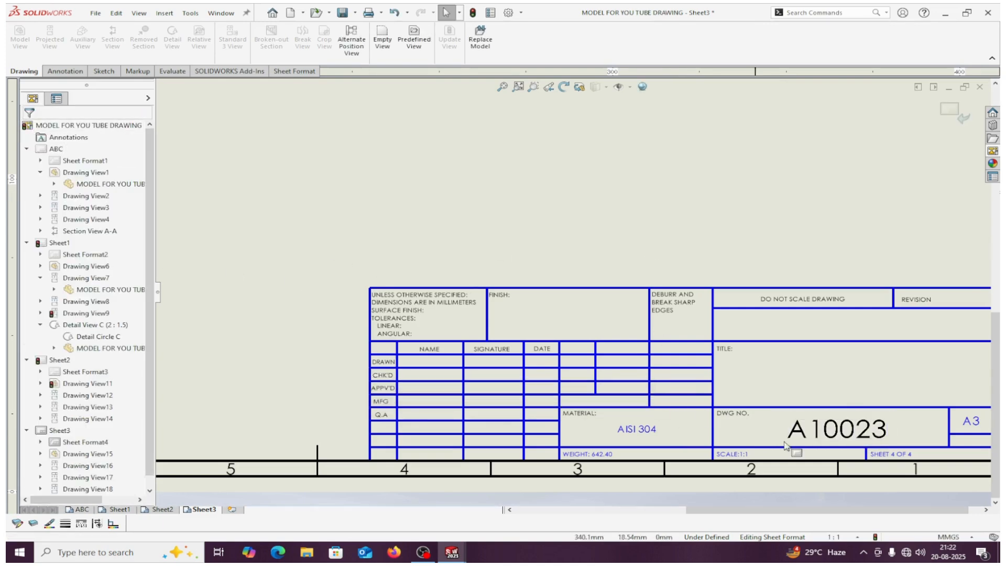
pyautogui.moveTo(833, 438)
pyautogui.mouseDown()
pyautogui.moveTo(833, 425)
pyautogui.moveTo(836, 439)
pyautogui.mouseUp()
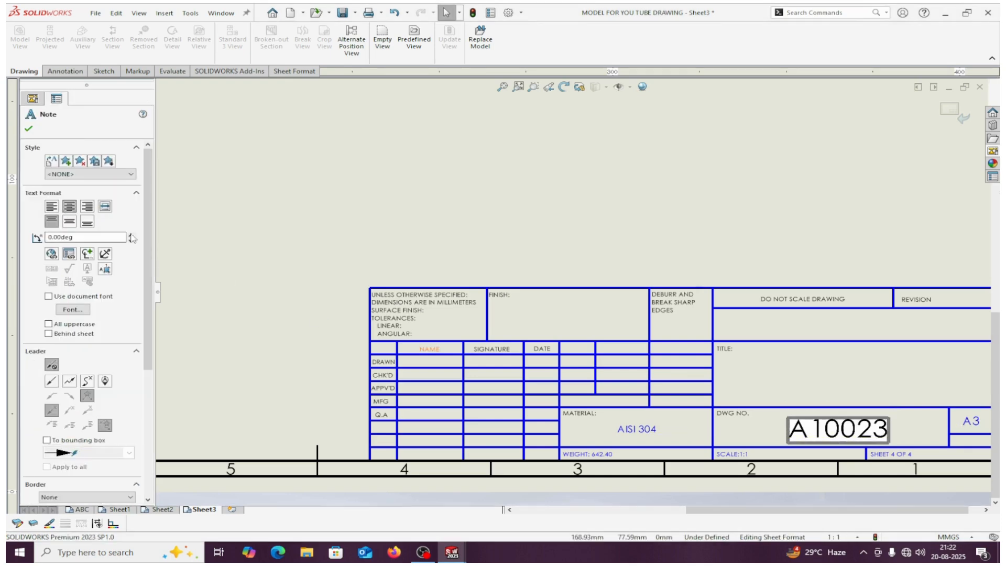
pyautogui.click(28, 129)
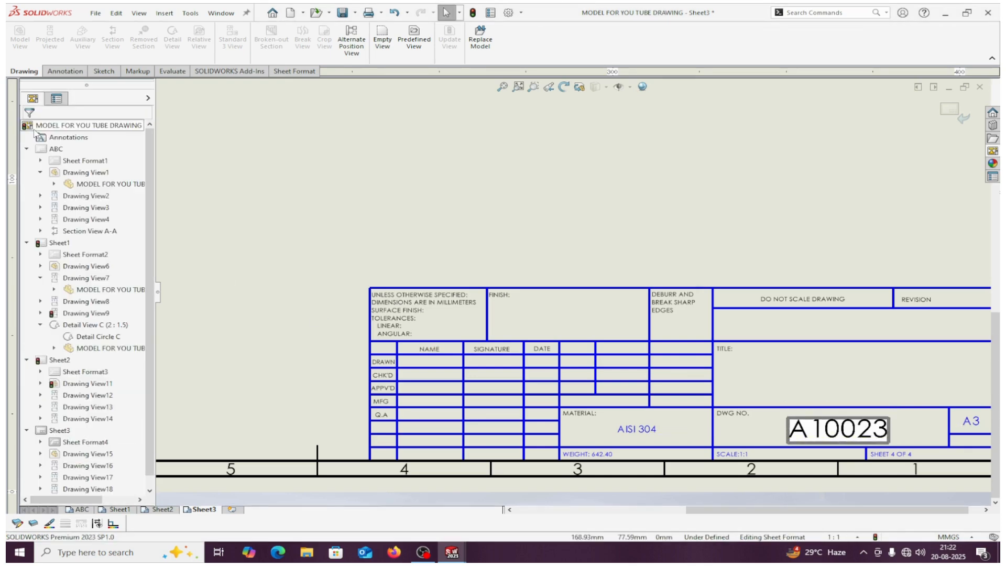
# Enter GENERAL PART as the drawing title in the title block's TITLE cell
pyautogui.doubleClick(767, 372)
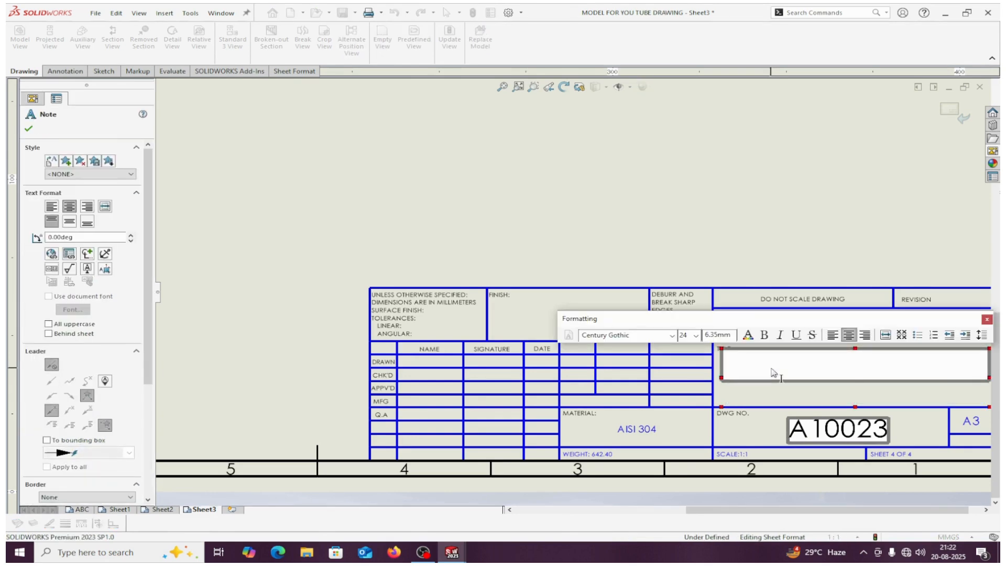
pyautogui.write('GENE')
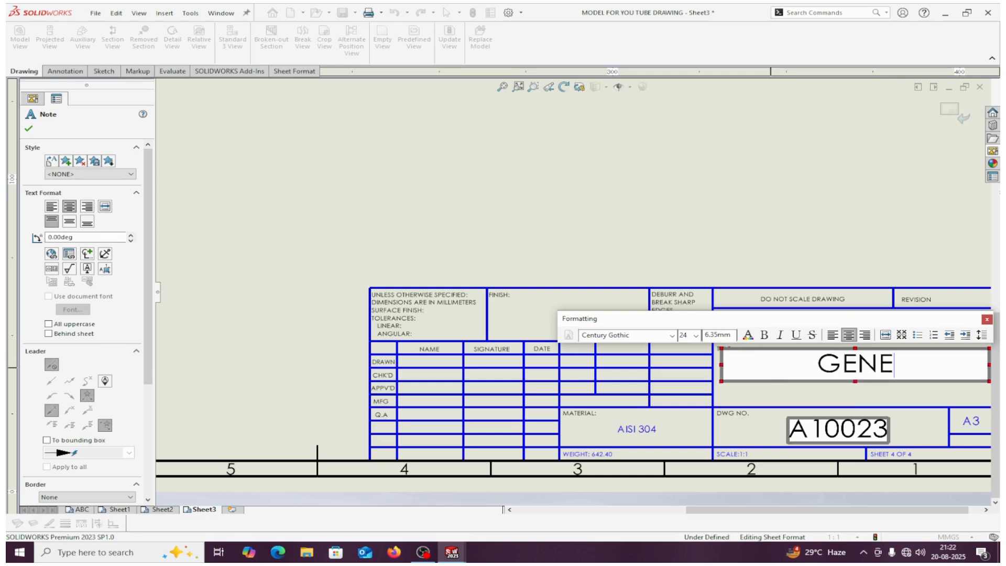
pyautogui.write('RAL ')
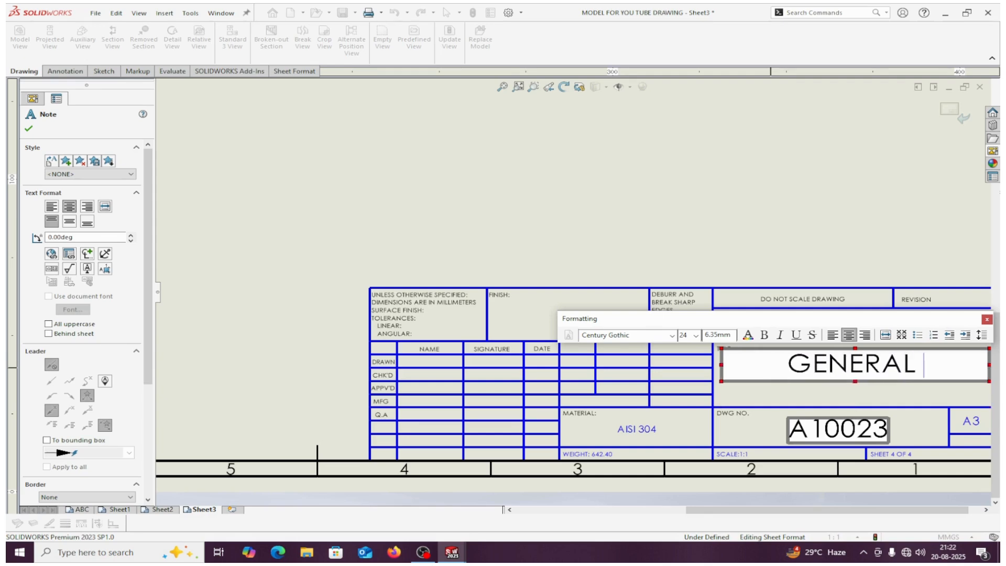
pyautogui.write('PART')
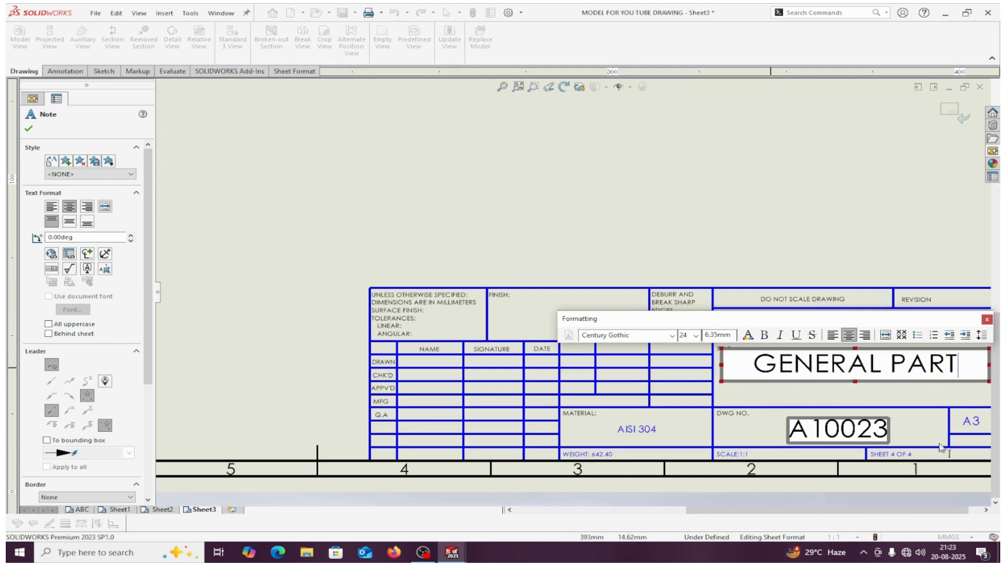
# Format the GENERAL PART title in Dutch801 Rm BT, size 12, red, and move it slightly lower in its cell
pyautogui.moveTo(960, 375); pyautogui.dragTo(703, 358)
pyautogui.click(671, 335)
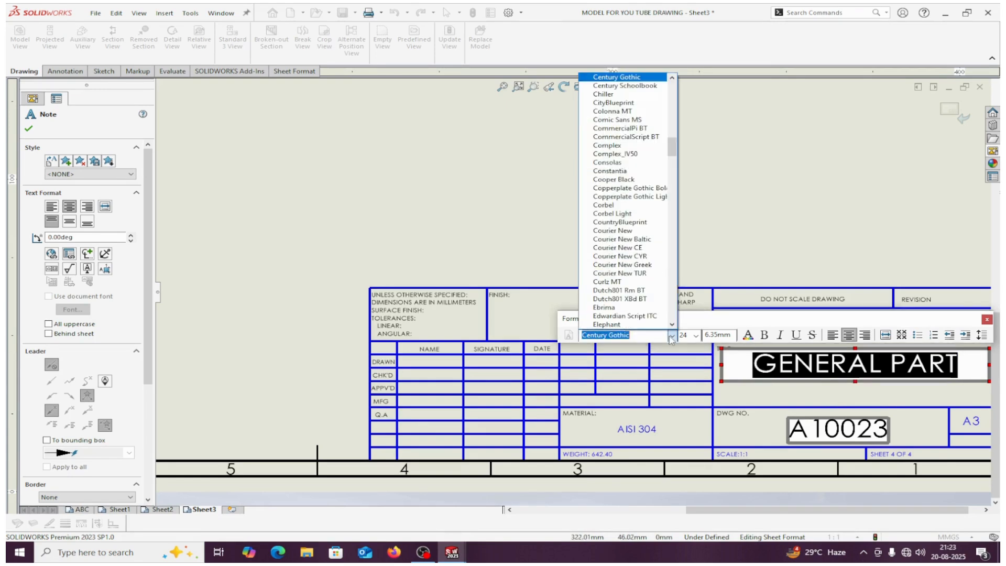
pyautogui.click(615, 292)
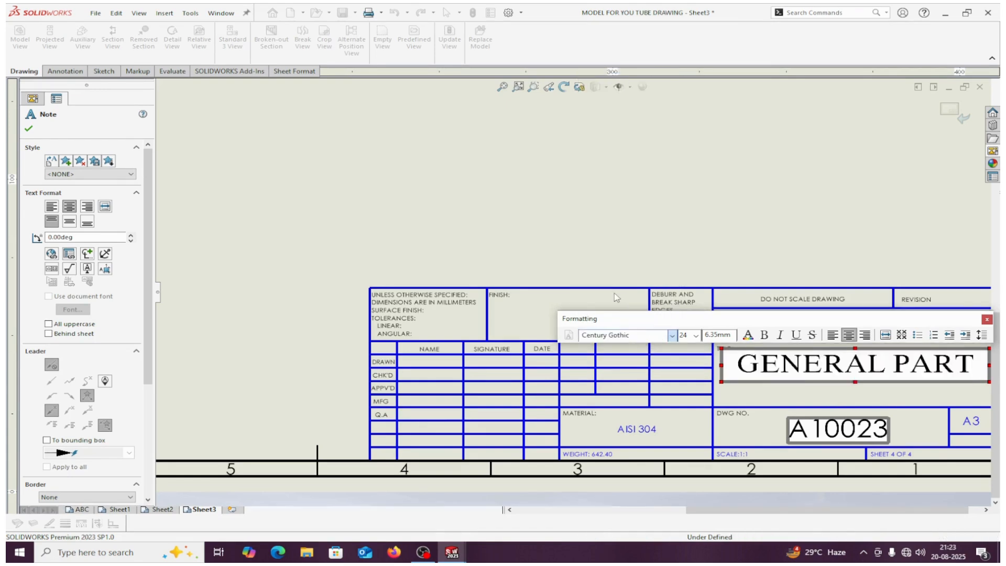
pyautogui.click(695, 335)
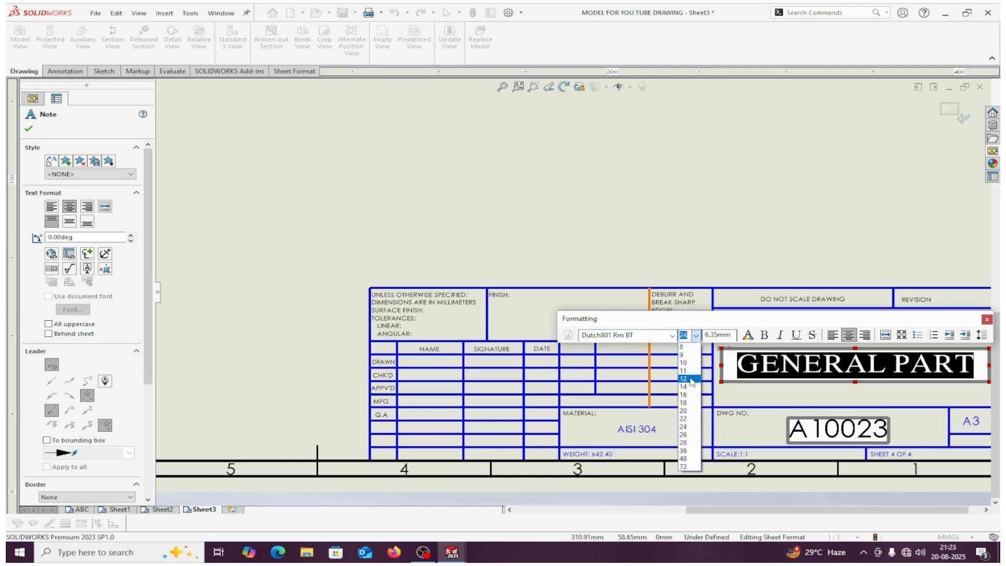
pyautogui.click(691, 381)
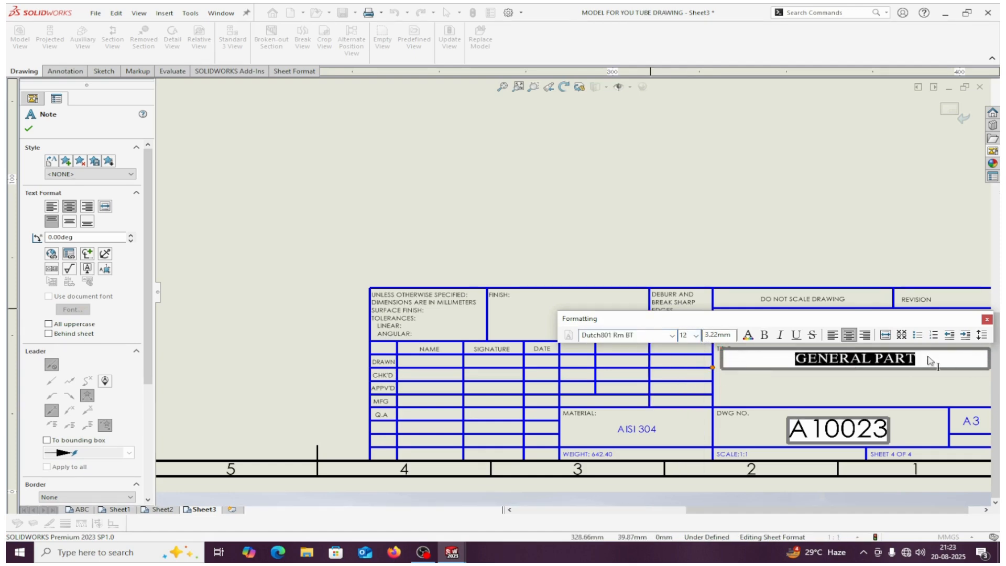
pyautogui.click(751, 337)
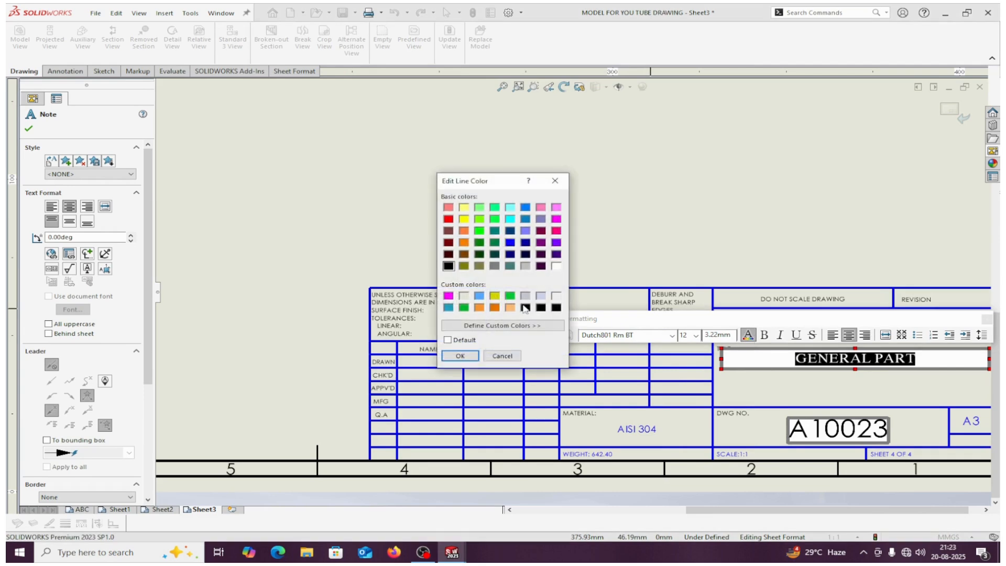
pyautogui.click(456, 356)
pyautogui.click(664, 247)
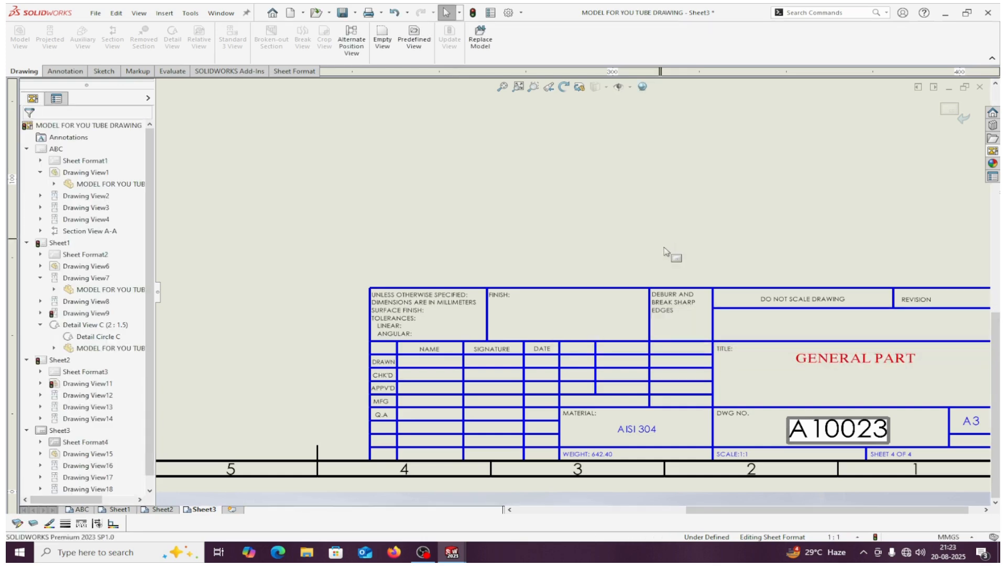
pyautogui.doubleClick(841, 367)
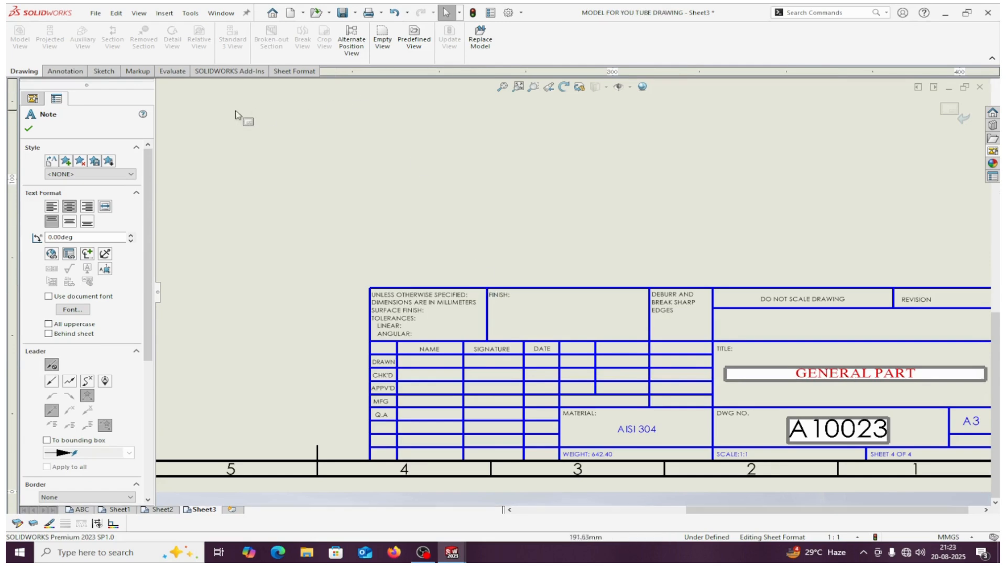
pyautogui.click(27, 129)
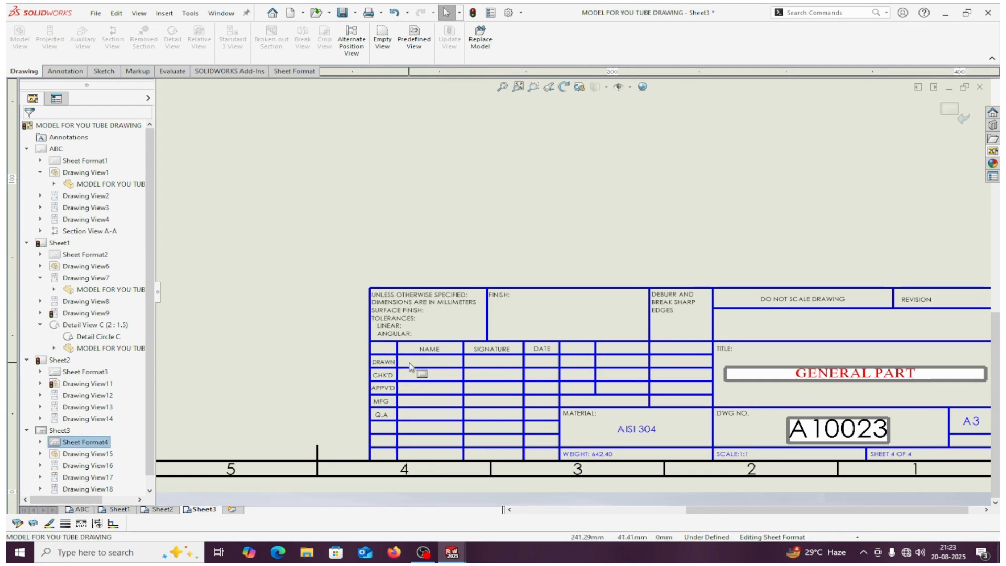
# Enter the drafter's name in the NAME column of the title block's DRAWN row
pyautogui.click(386, 362)
pyautogui.click(438, 362)
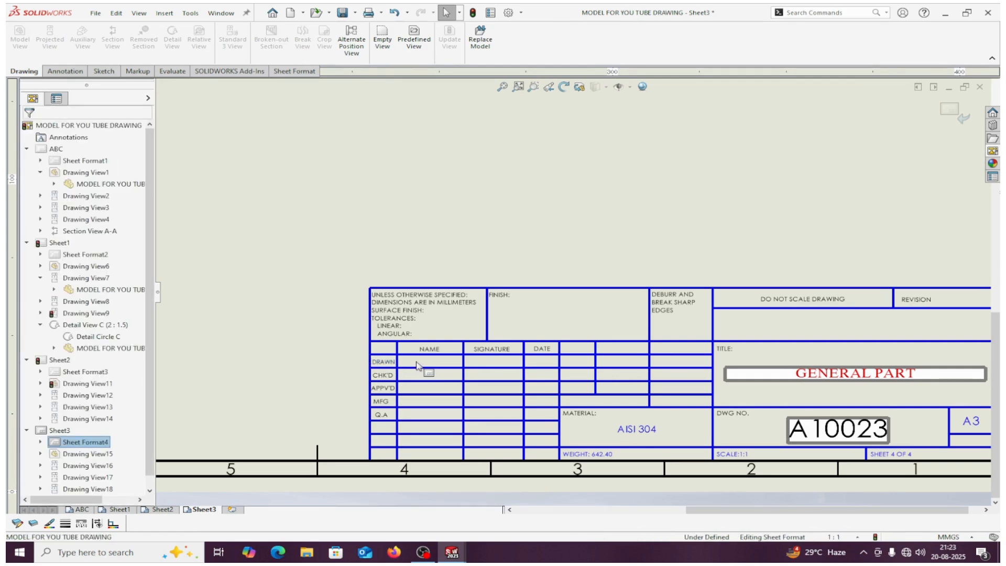
pyautogui.click(392, 362)
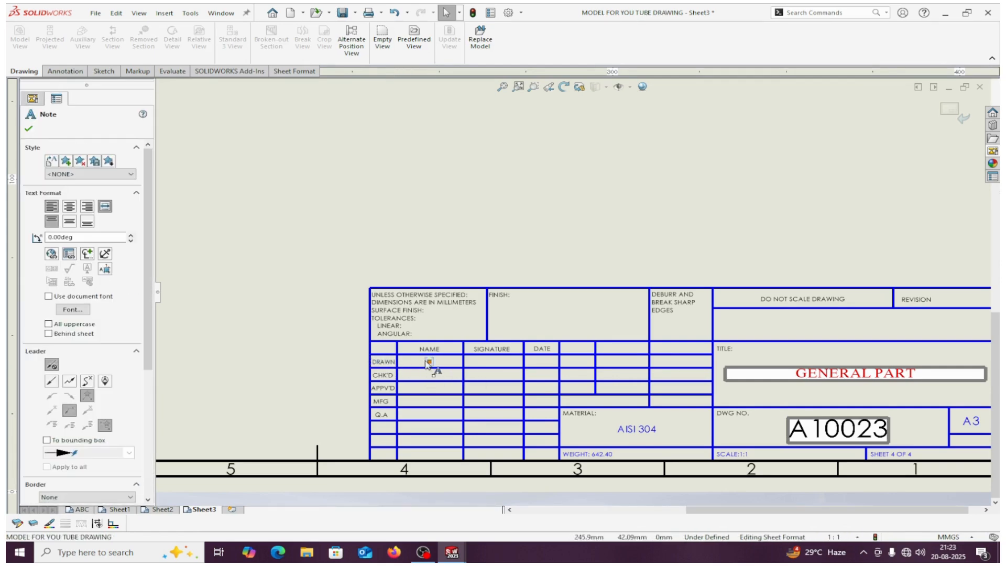
pyautogui.doubleClick(430, 361)
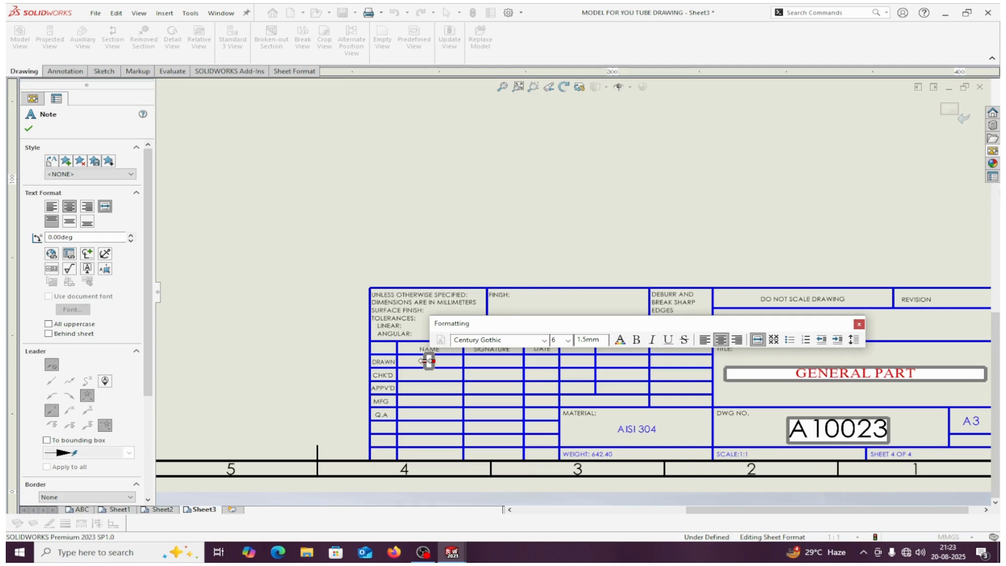
pyautogui.write('VINOD')
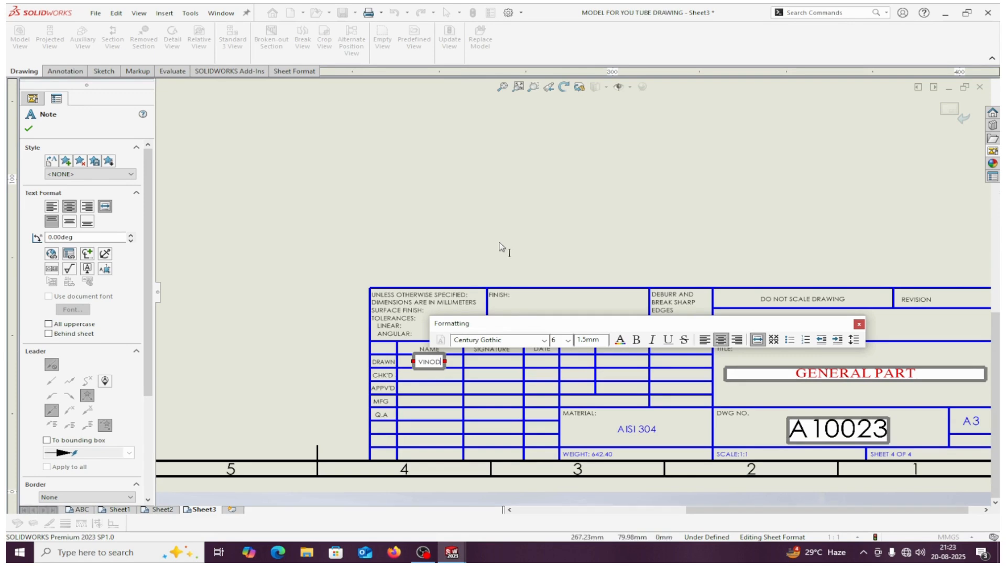
pyautogui.press('Escape')
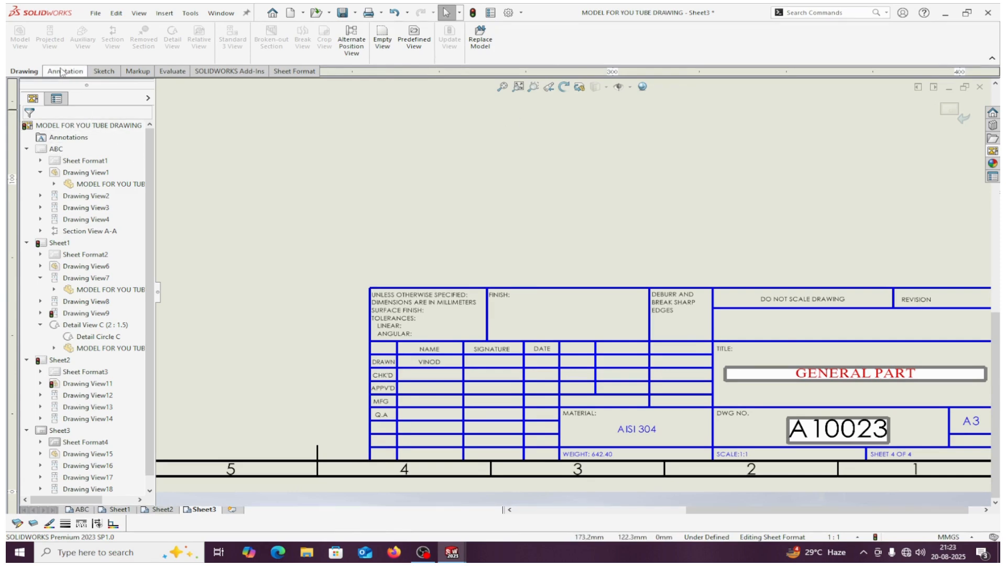
# Place a new note above the title block with the heading NOTE: and widen its text box
pyautogui.click(102, 72)
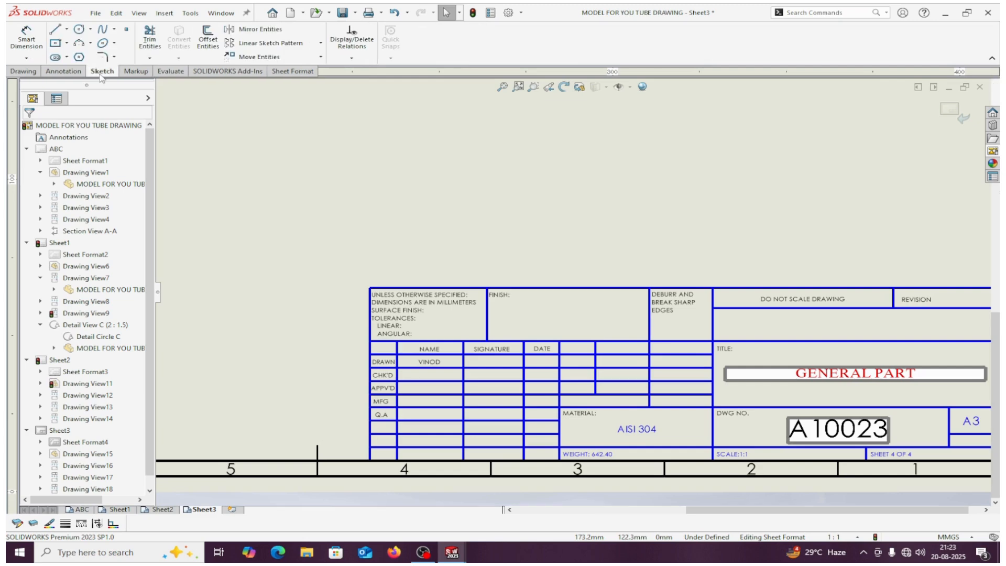
pyautogui.click(64, 71)
pyautogui.click(142, 36)
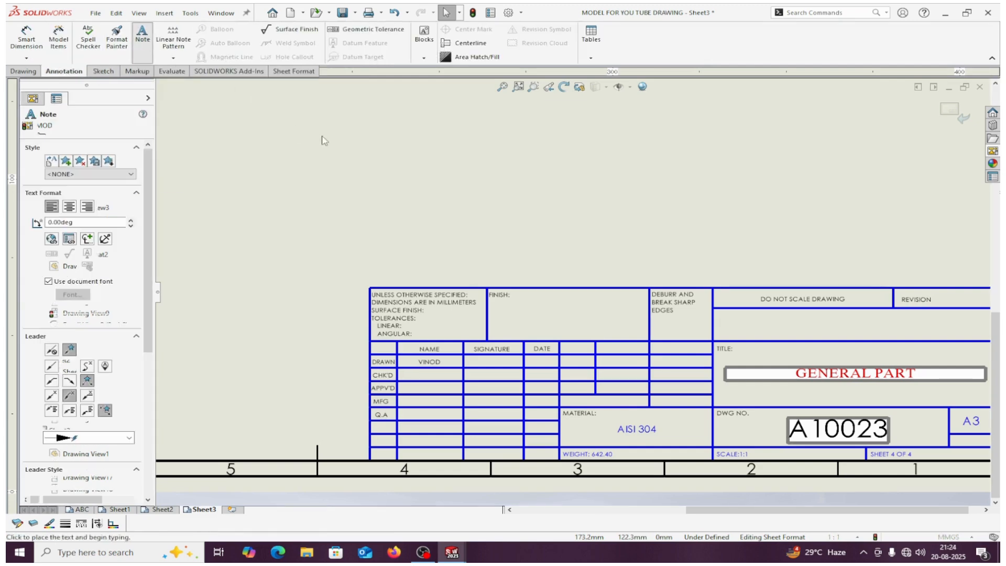
pyautogui.click(593, 173)
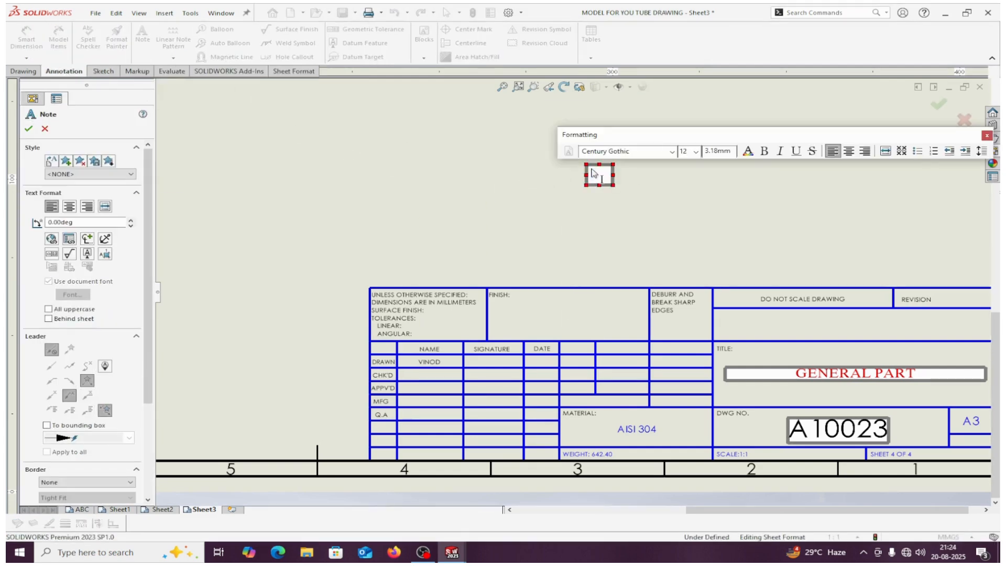
pyautogui.write('NOTE:')
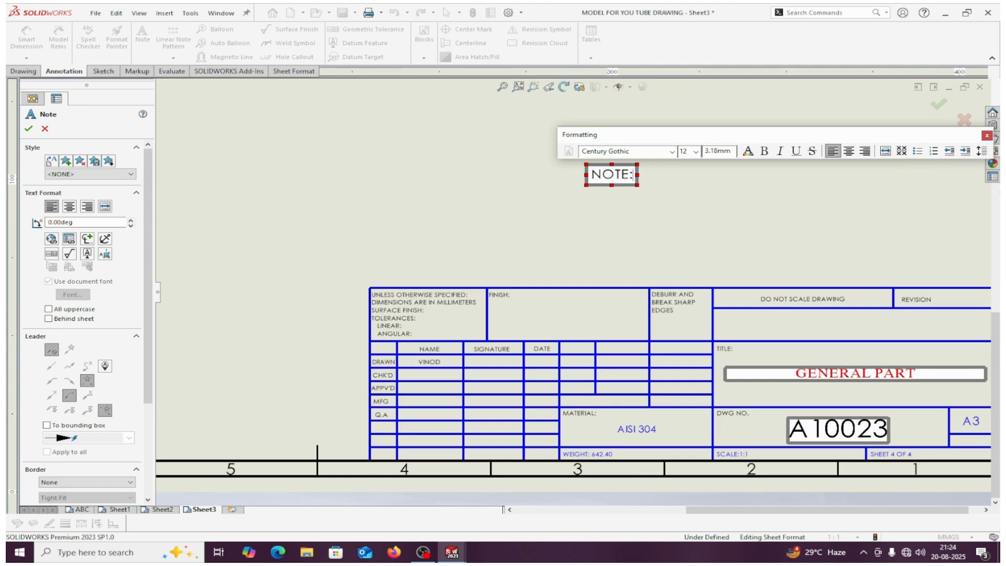
pyautogui.moveTo(638, 175); pyautogui.dragTo(799, 175)
# Add the lines 1.ALL DIM IN MM, 2.NO BURR ALLOWED and 2.MATERIAL under the note's heading
pyautogui.press('Return')
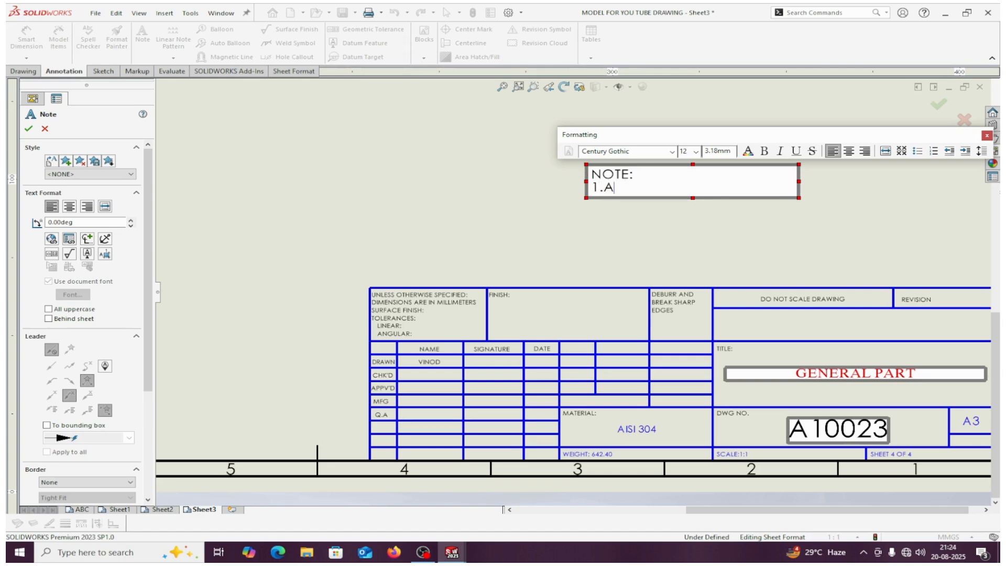
pyautogui.write('1.ALL DIM IN MM')
pyautogui.press('Return')
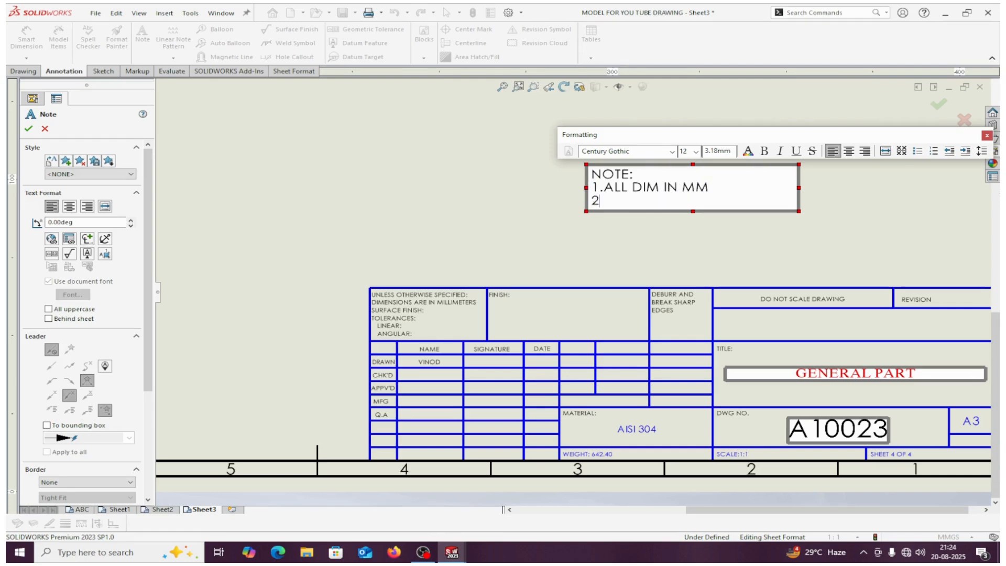
pyautogui.write('2.NO BURR A')
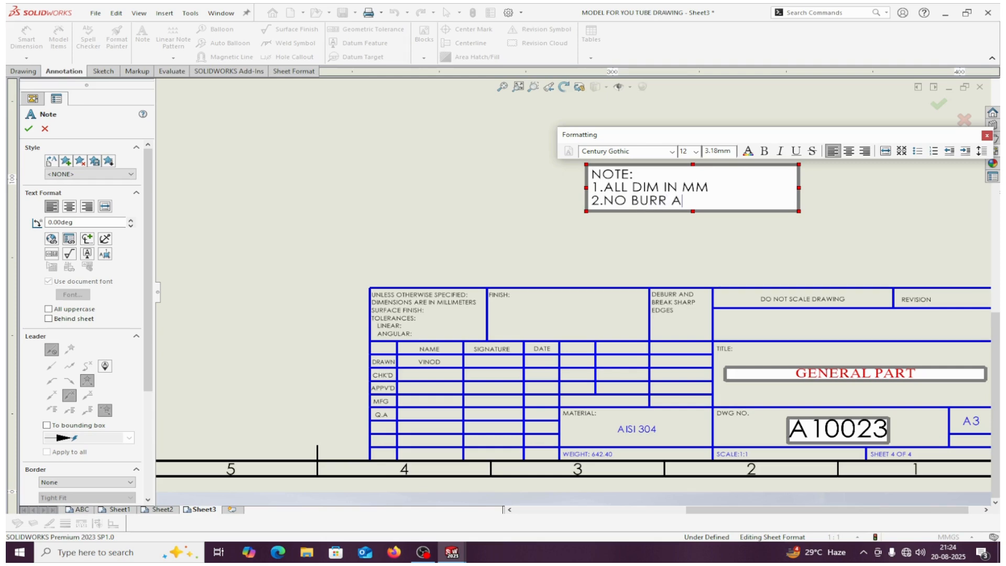
pyautogui.write('LLOWED')
pyautogui.press('Return')
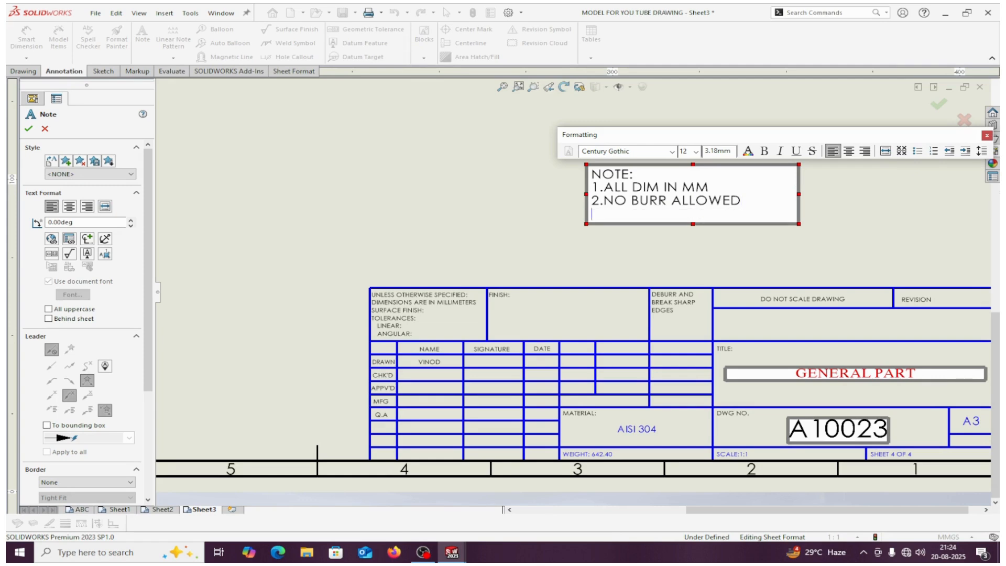
pyautogui.write('2.MATERIAL')
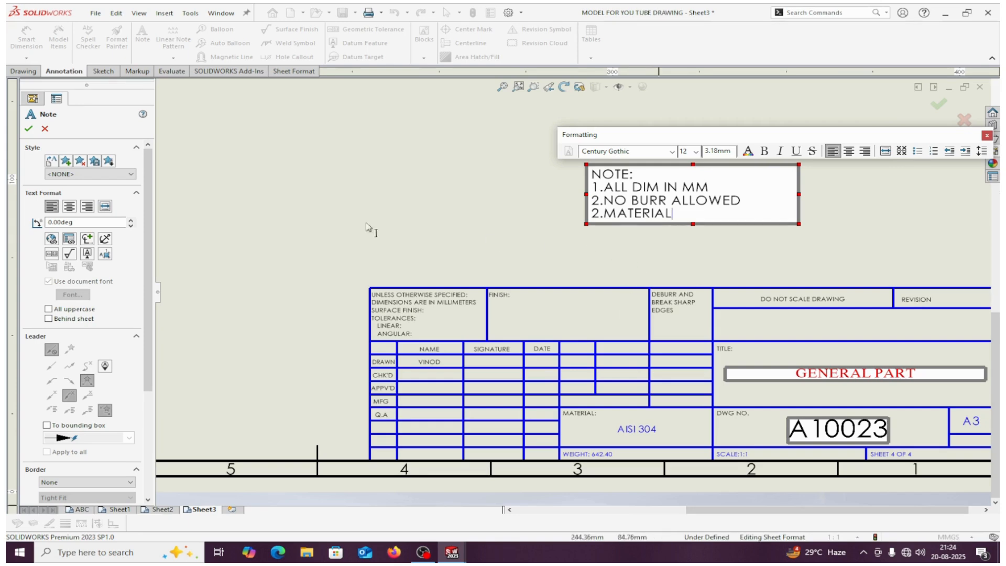
pyautogui.click(29, 128)
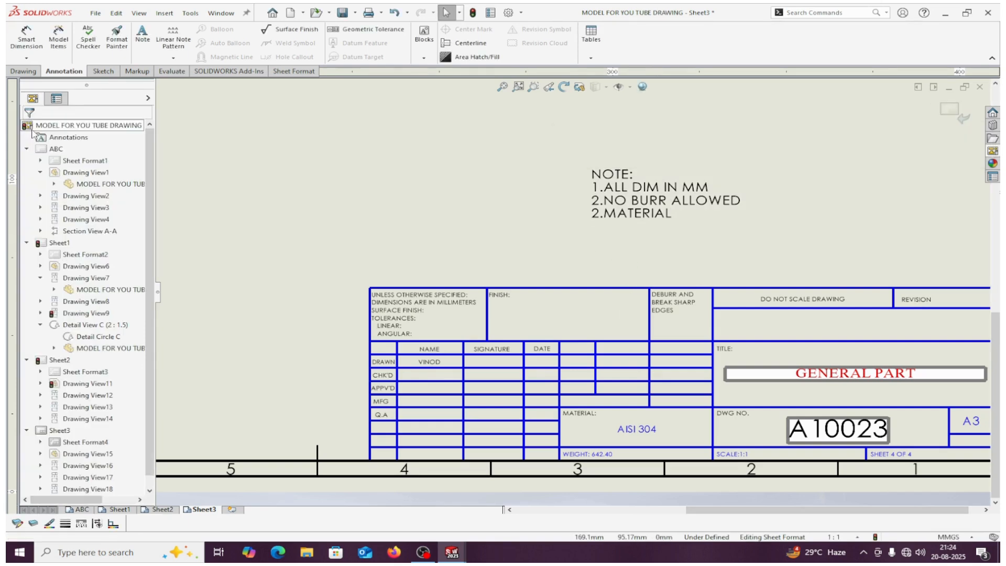
# Delete the AISI 304 material value and the WEIGHT text from the title block
pyautogui.click(641, 431)
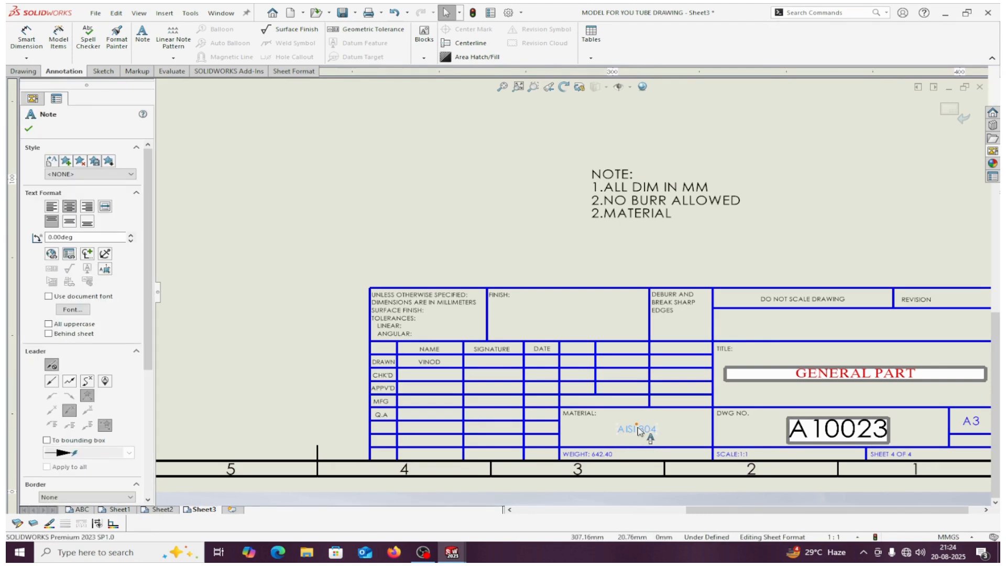
pyautogui.press('Delete')
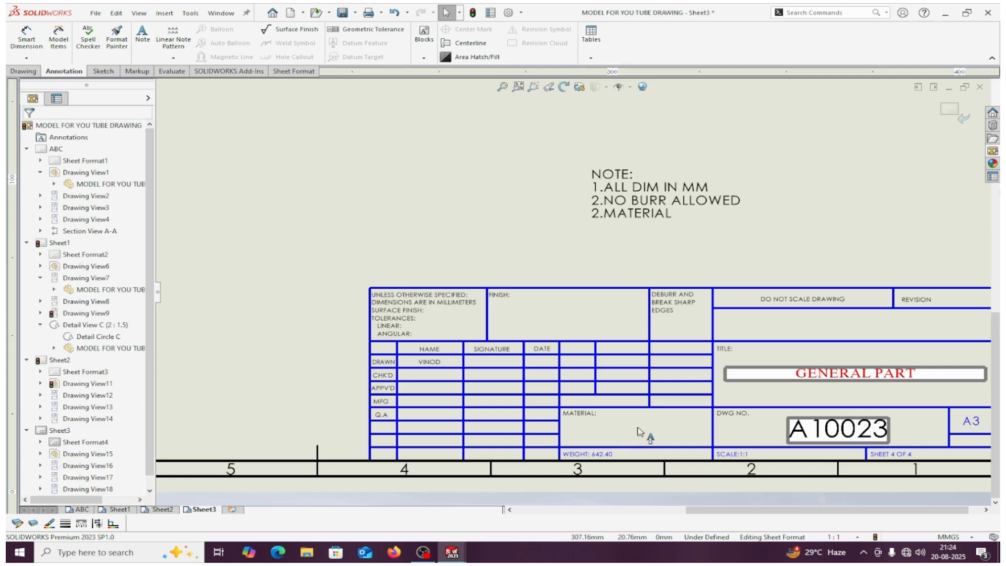
pyautogui.click(581, 454)
pyautogui.press('Delete')
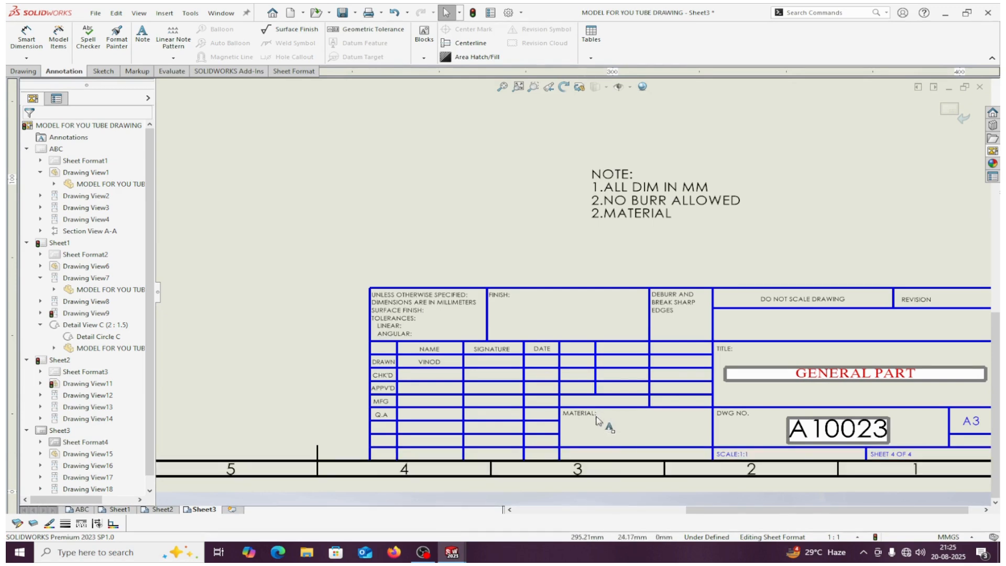
pyautogui.click(601, 457)
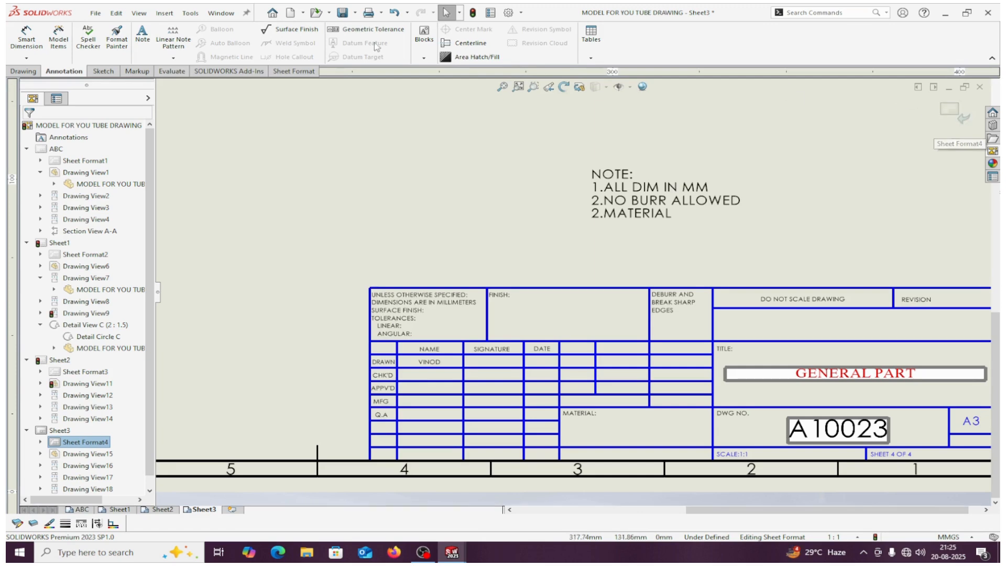
# Switch to the open bracket part document and change its material to Malleable Cast Iron
pyautogui.click(97, 13)
pyautogui.click(97, 13)
pyautogui.click(215, 13)
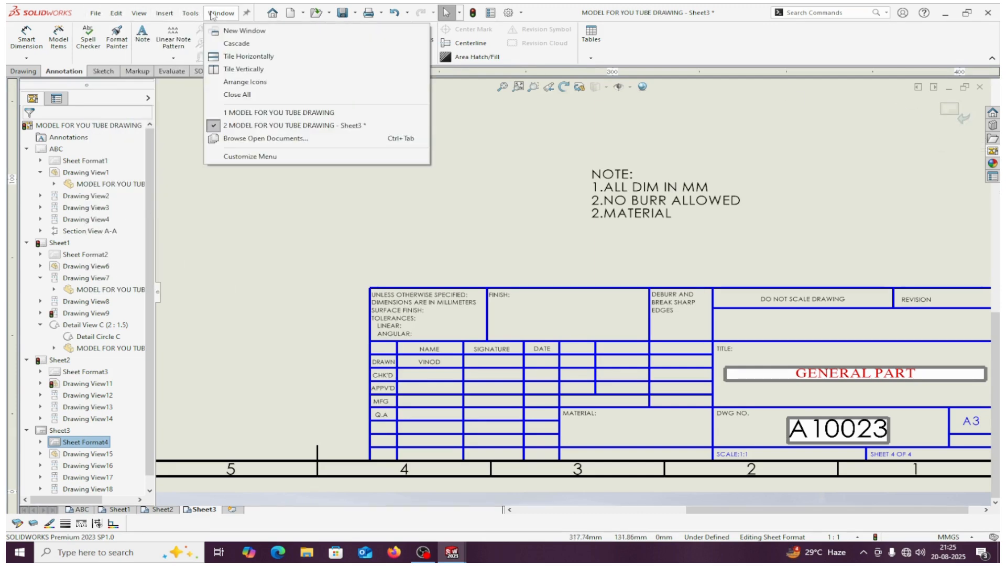
pyautogui.click(262, 113)
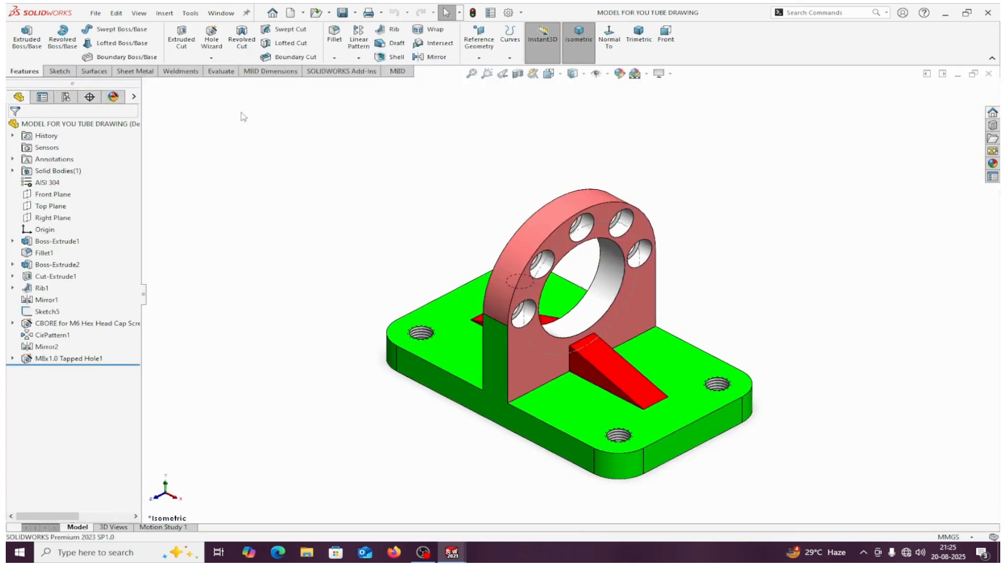
pyautogui.rightClick(56, 189)
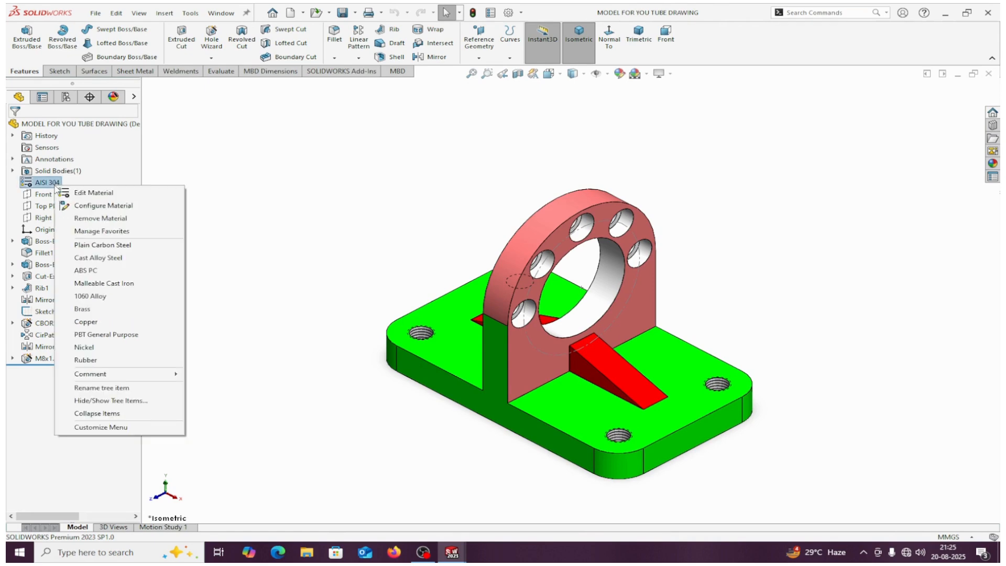
pyautogui.click(76, 284)
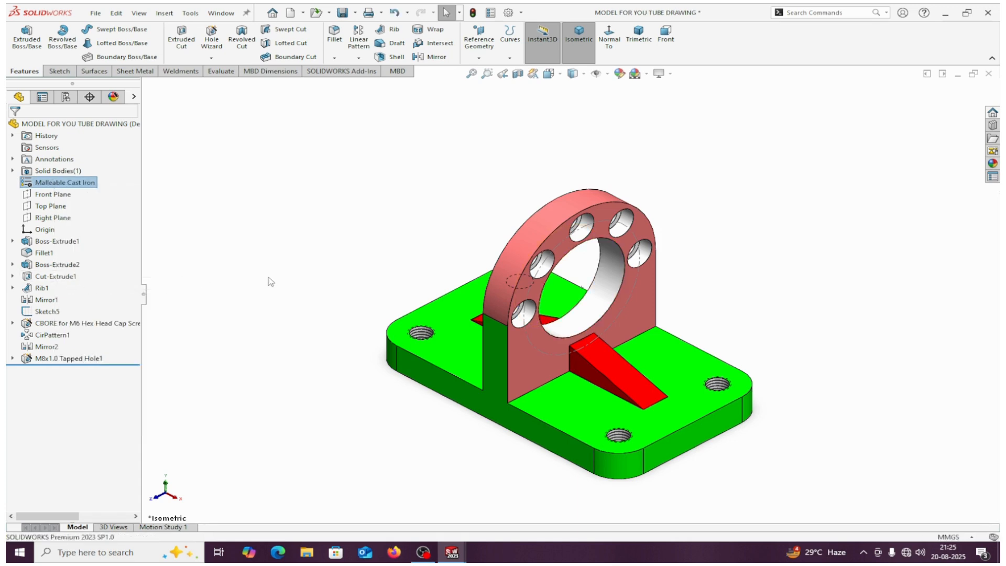
# In the part's custom file properties, select Material as the Material property's value and check the value options for Weight
pyautogui.click(96, 14)
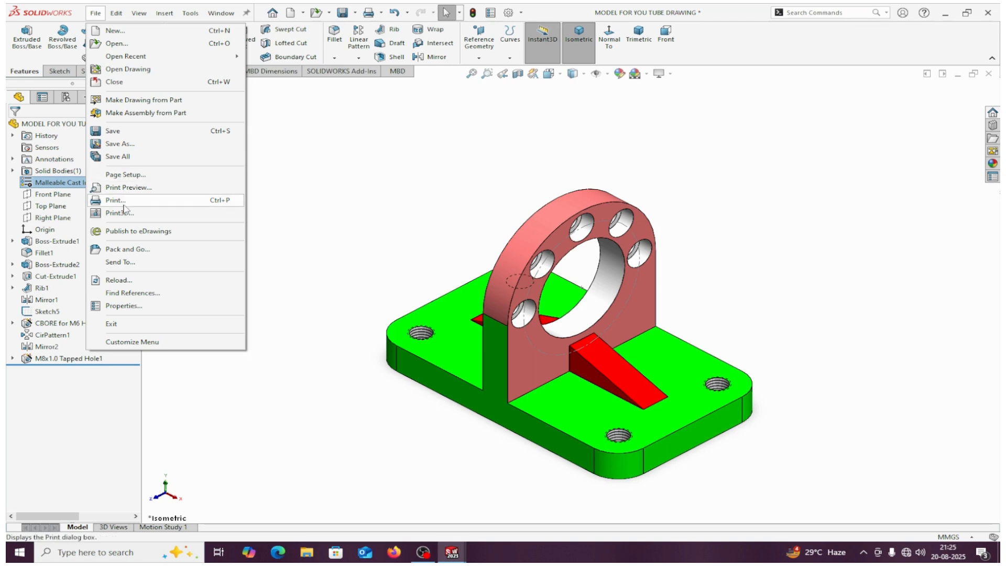
pyautogui.click(123, 306)
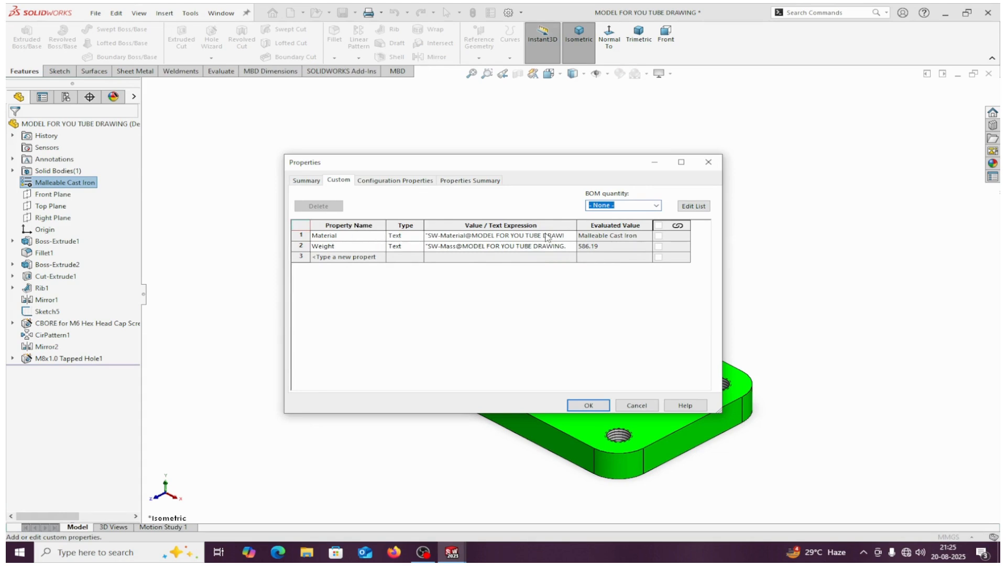
pyautogui.click(565, 236)
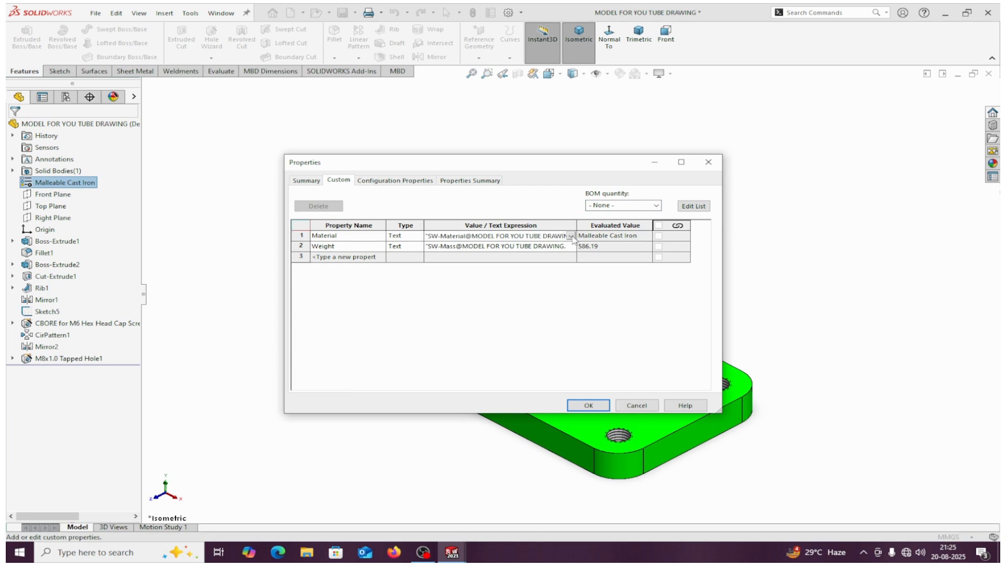
pyautogui.click(570, 236)
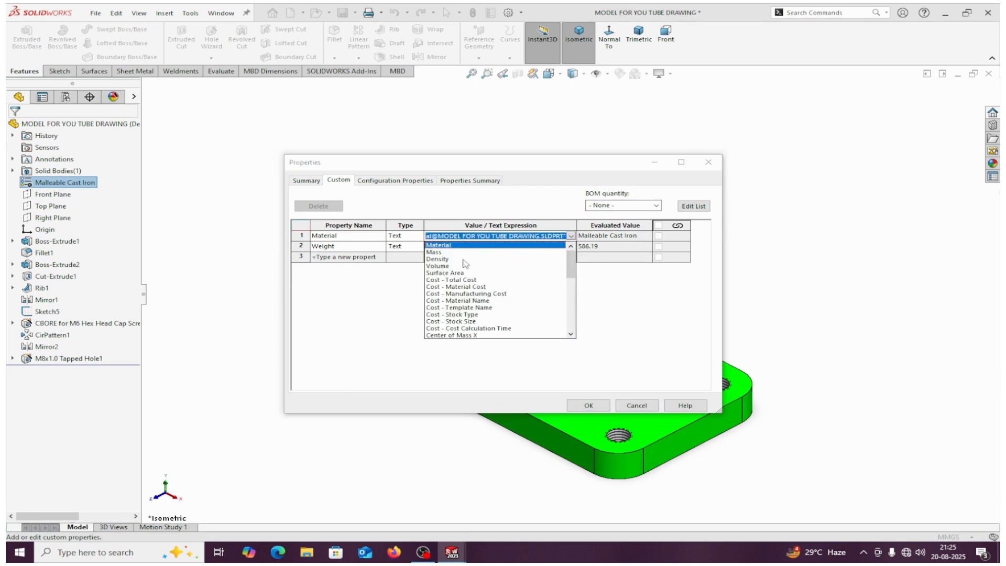
pyautogui.click(450, 245)
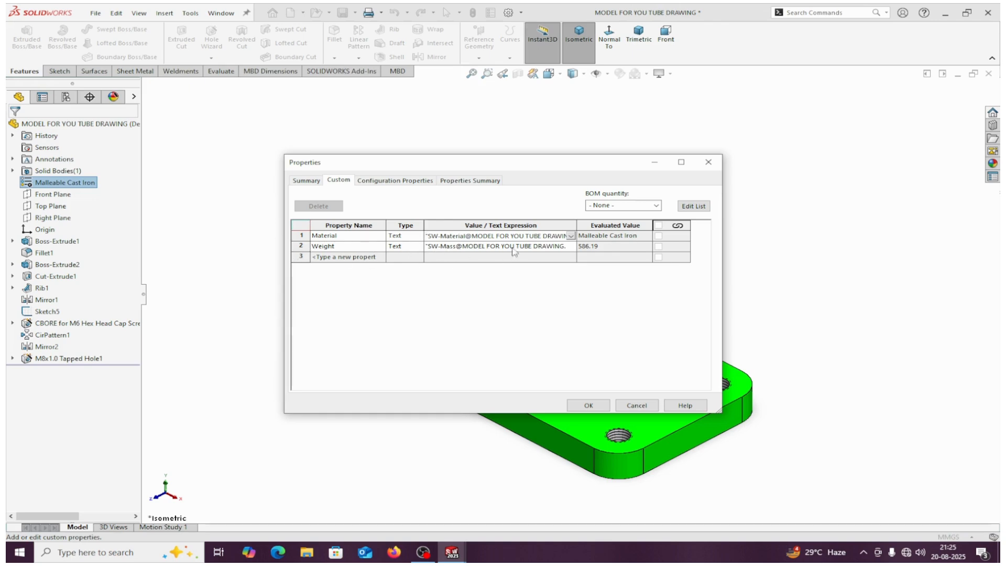
pyautogui.click(571, 247)
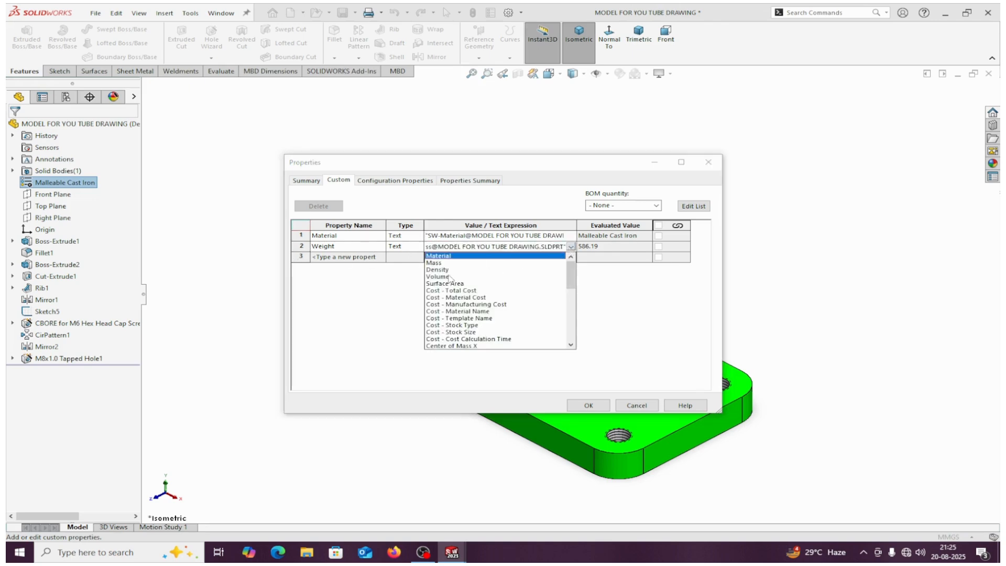
pyautogui.click(626, 285)
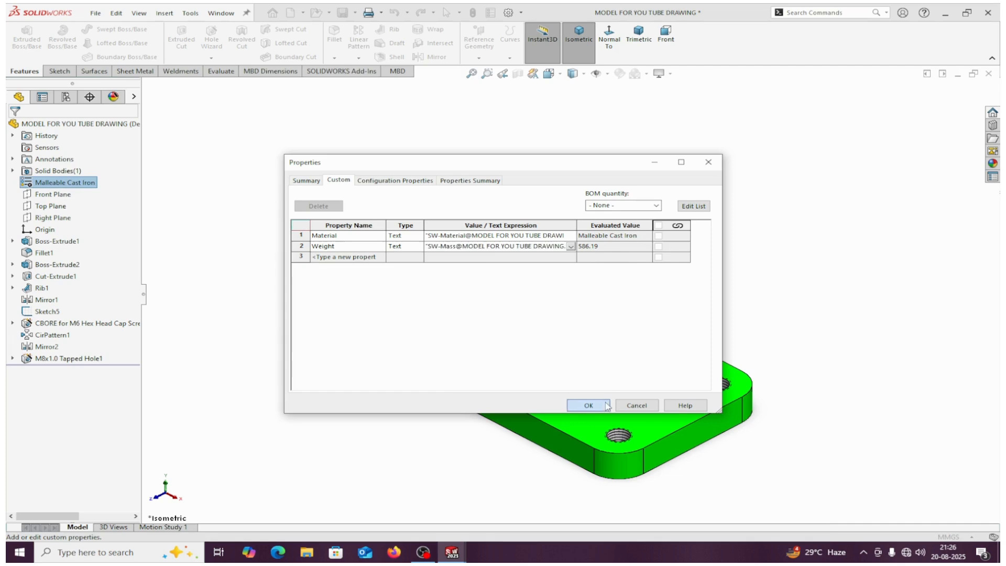
pyautogui.click(588, 405)
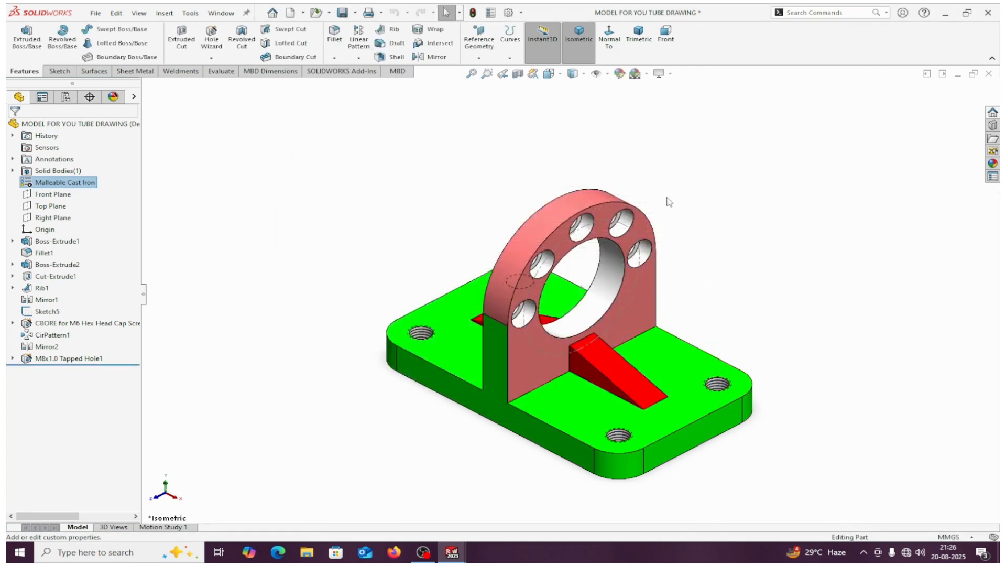
# Switch back to Sheet3 of the drawing, leave sheet format editing and check the title block's MATERIAL field
pyautogui.click(220, 13)
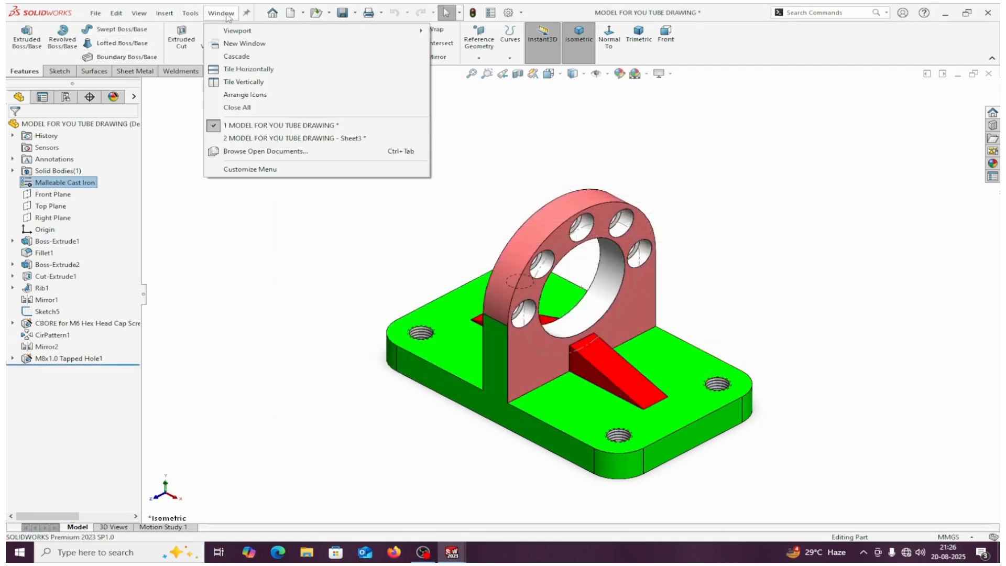
pyautogui.click(250, 139)
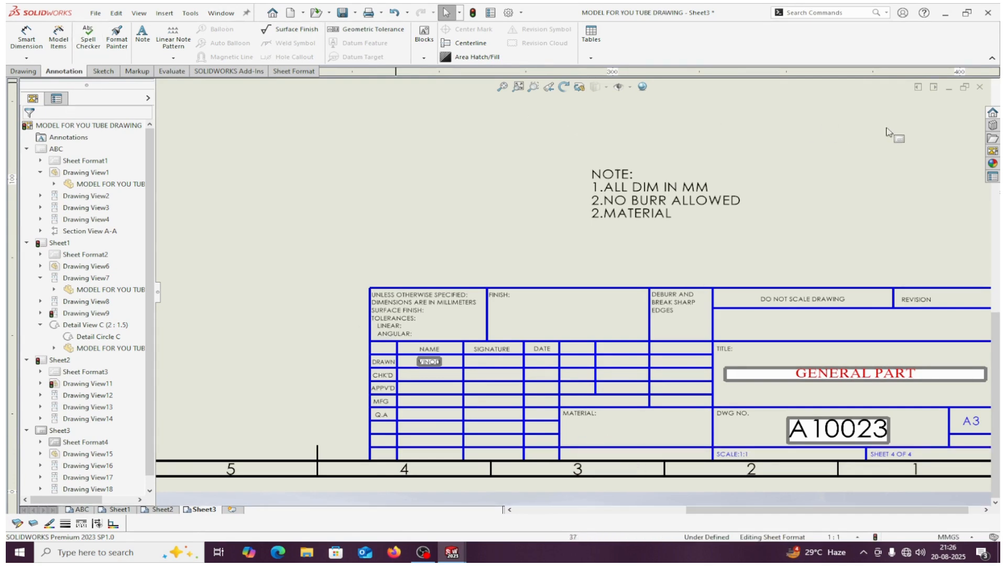
pyautogui.scroll(2, 813, 247)
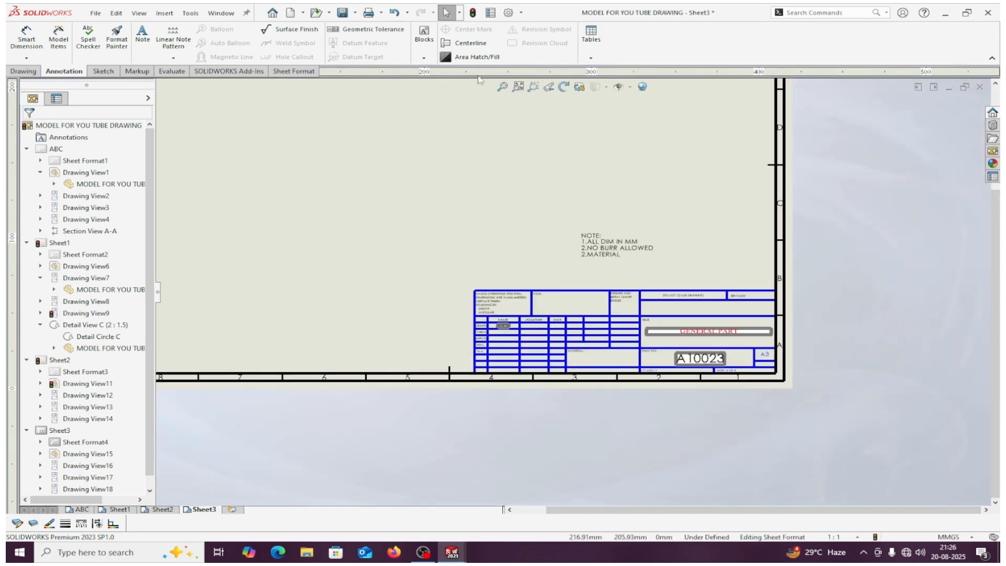
pyautogui.click(503, 87)
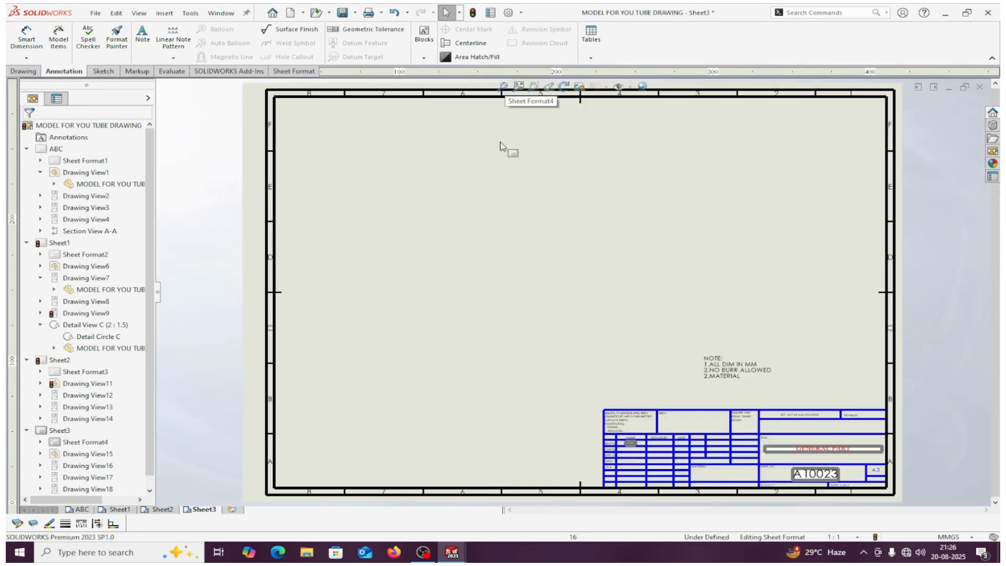
pyautogui.rightClick(619, 233)
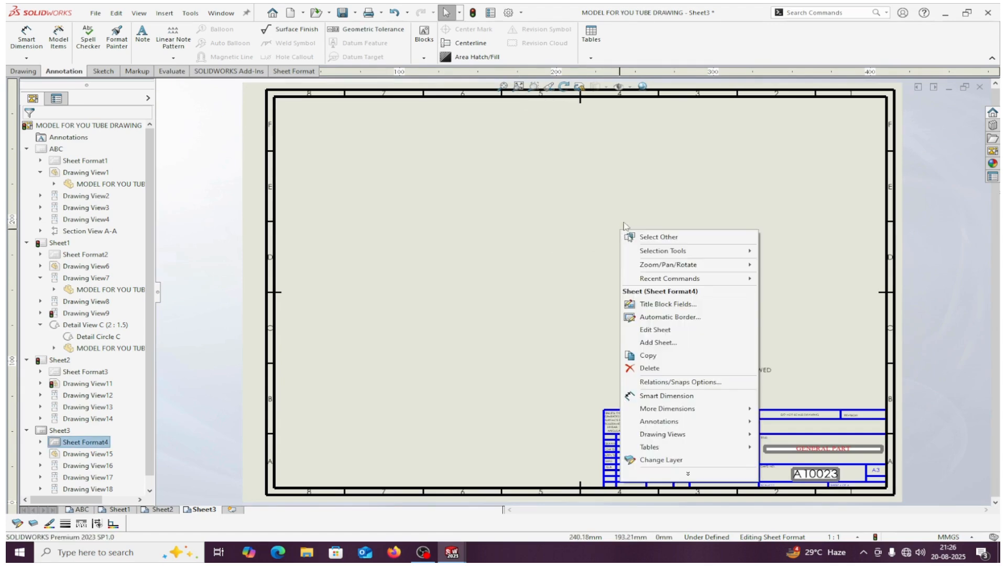
pyautogui.click(658, 330)
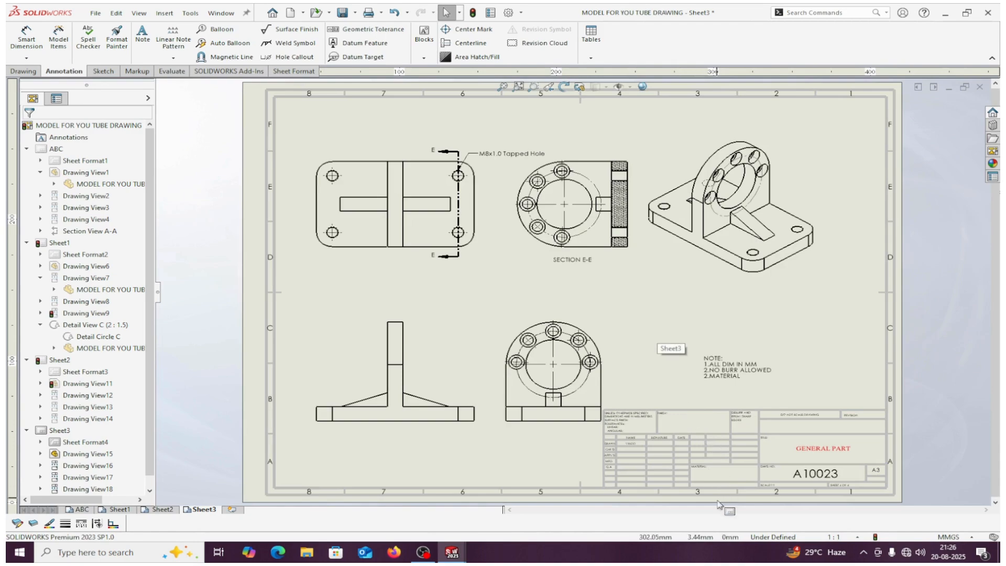
pyautogui.scroll(-5, 707, 423)
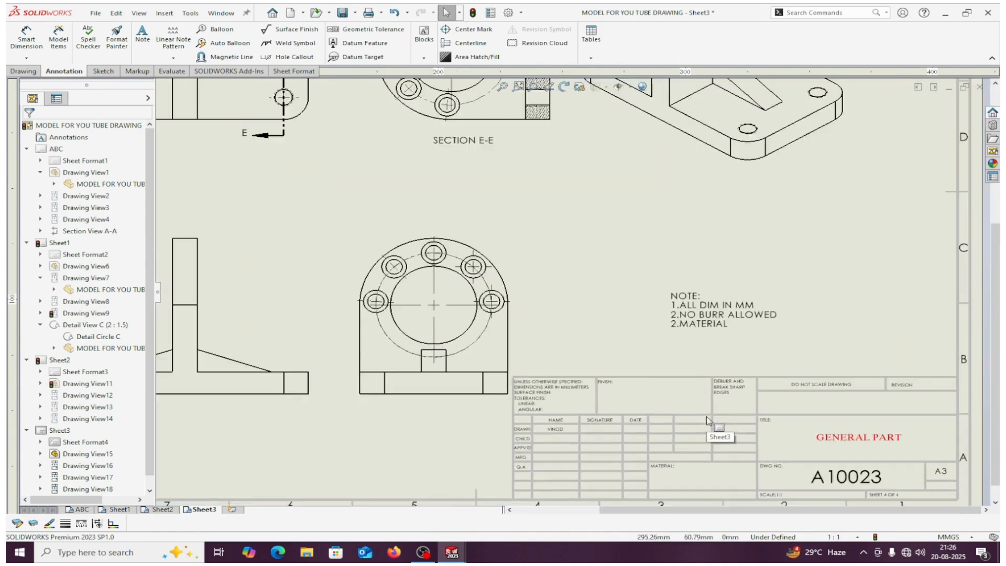
pyautogui.scroll(3, 705, 424)
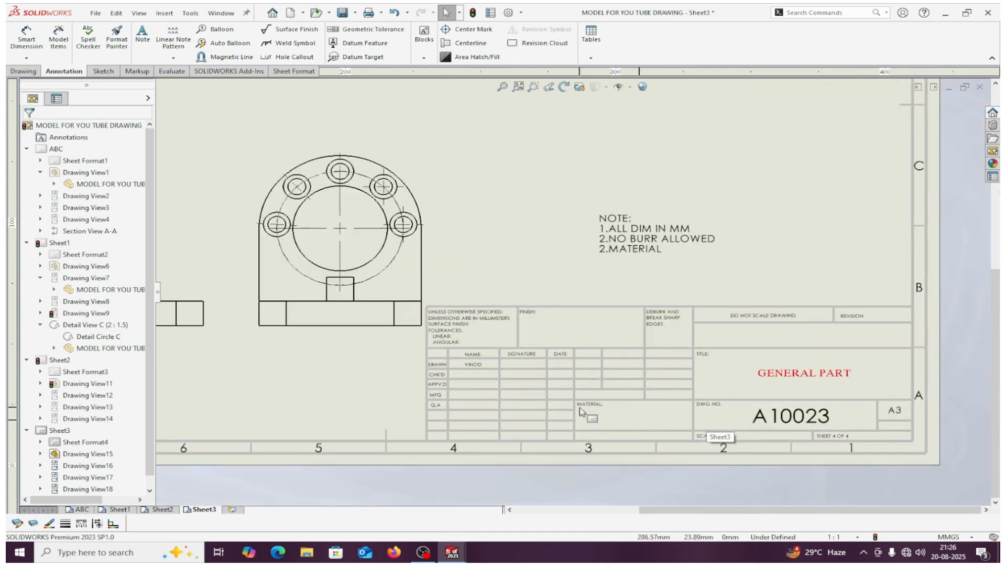
pyautogui.hotkey('ctrl', 's')
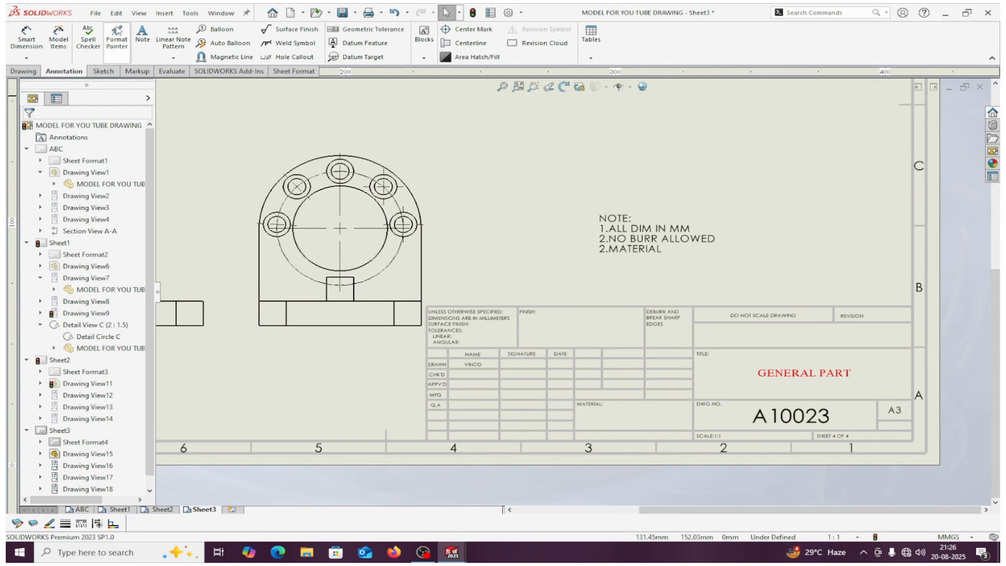
# Return to the bracket part, remove its assigned material and apply Plain Carbon Steel instead
pyautogui.click(217, 14)
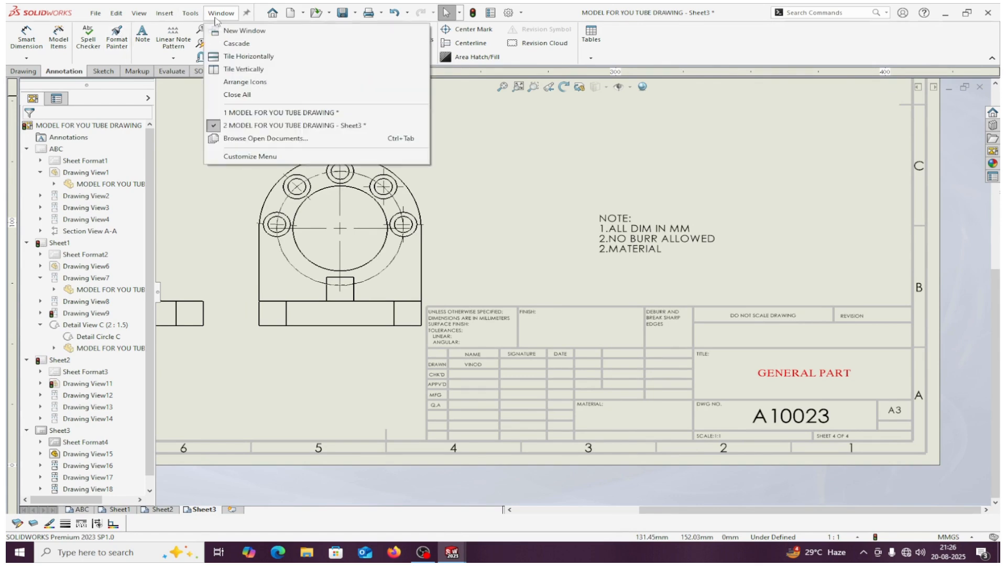
pyautogui.click(262, 113)
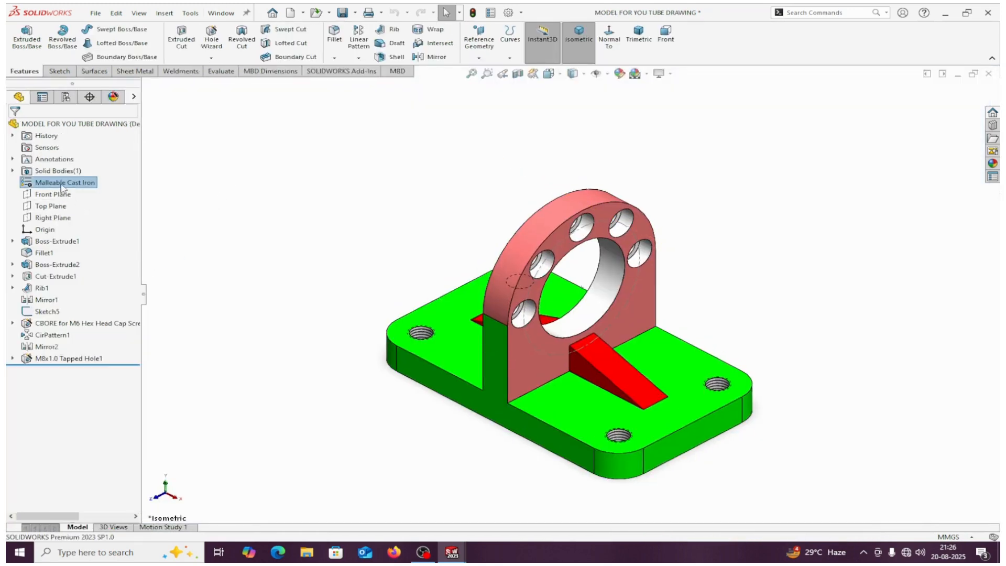
pyautogui.rightClick(62, 186)
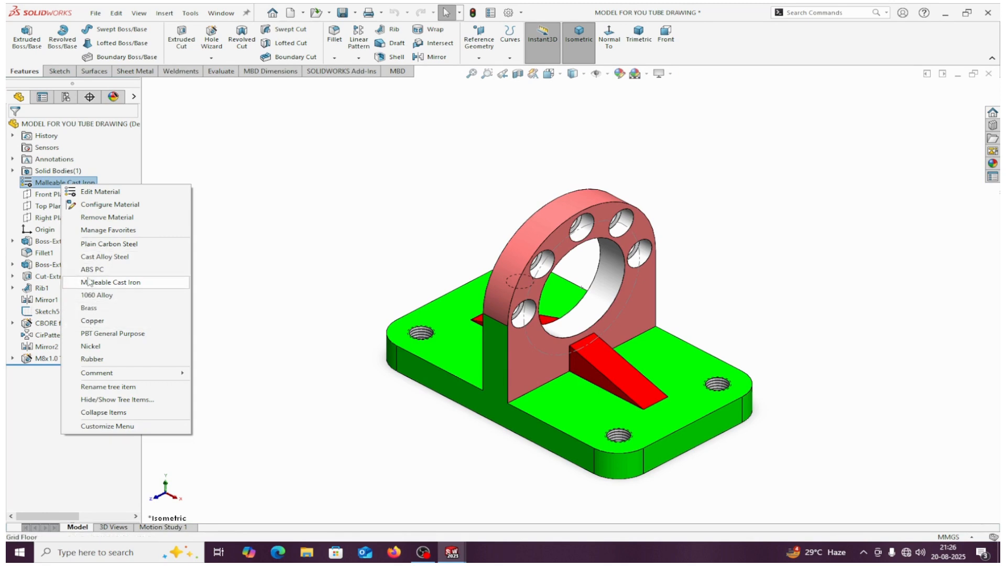
pyautogui.click(90, 216)
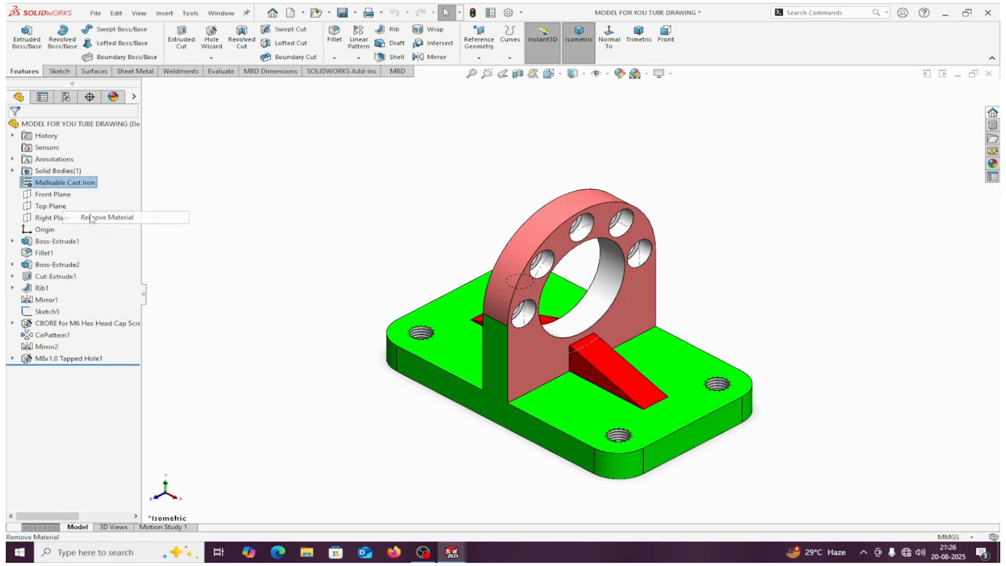
pyautogui.rightClick(65, 183)
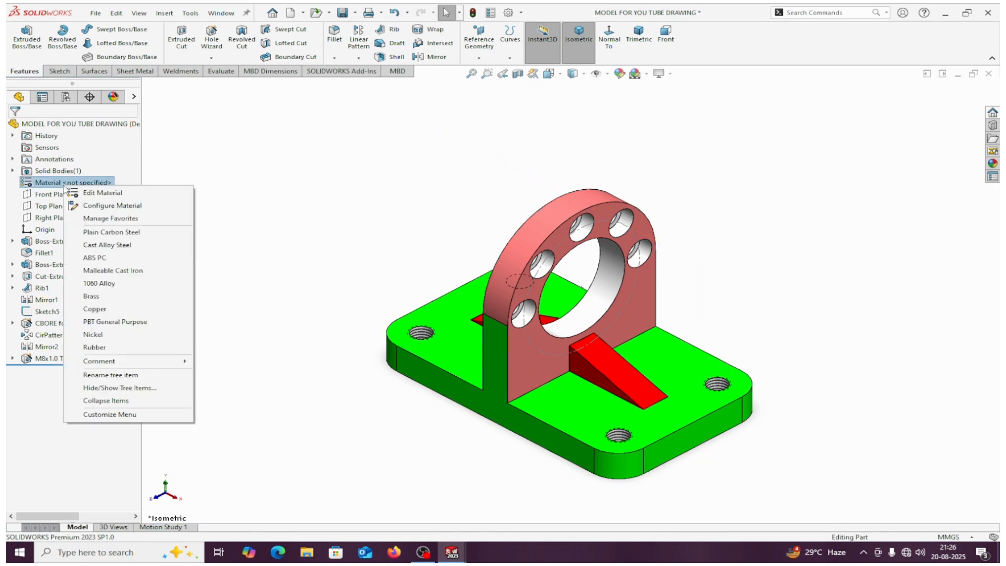
pyautogui.click(90, 232)
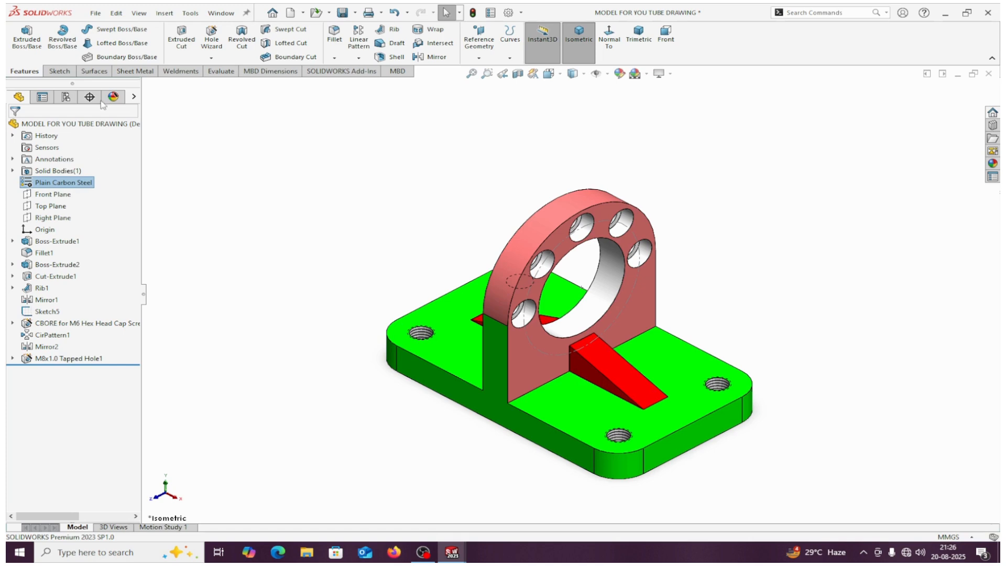
# Check the part's Material and Weight entries in its custom file properties
pyautogui.click(97, 14)
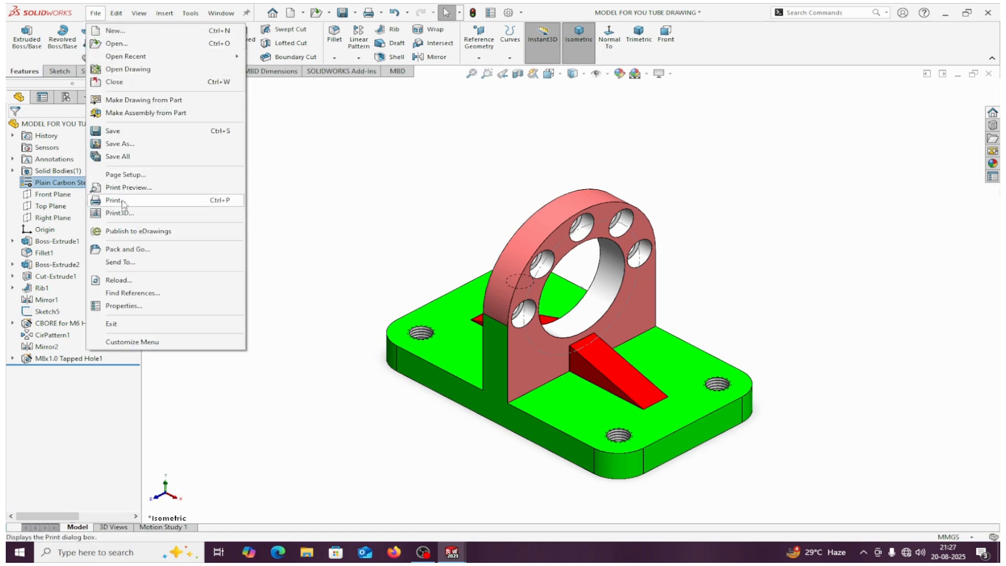
pyautogui.click(128, 307)
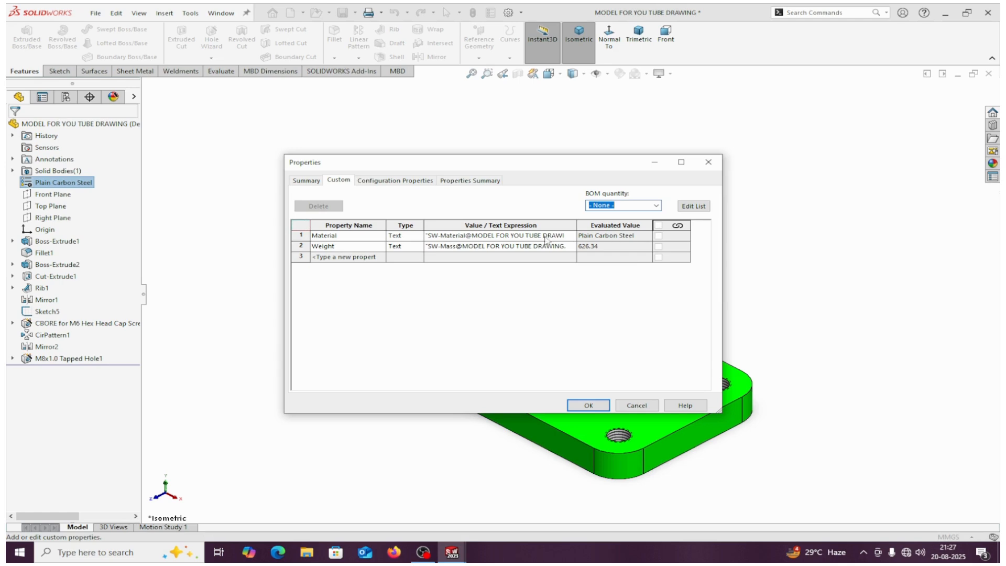
pyautogui.click(589, 407)
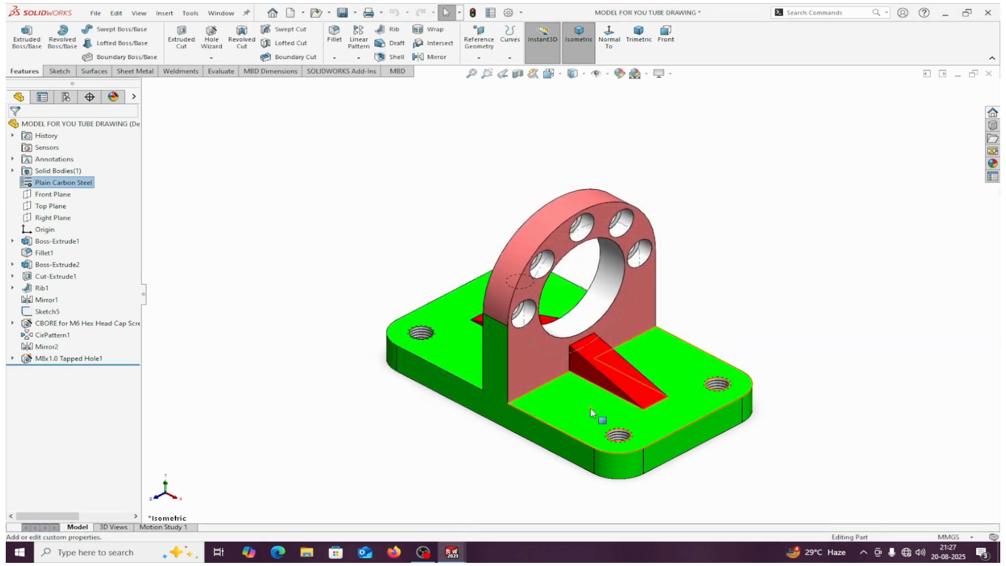
# Return to Sheet3 of the drawing and rebuild it
pyautogui.click(220, 13)
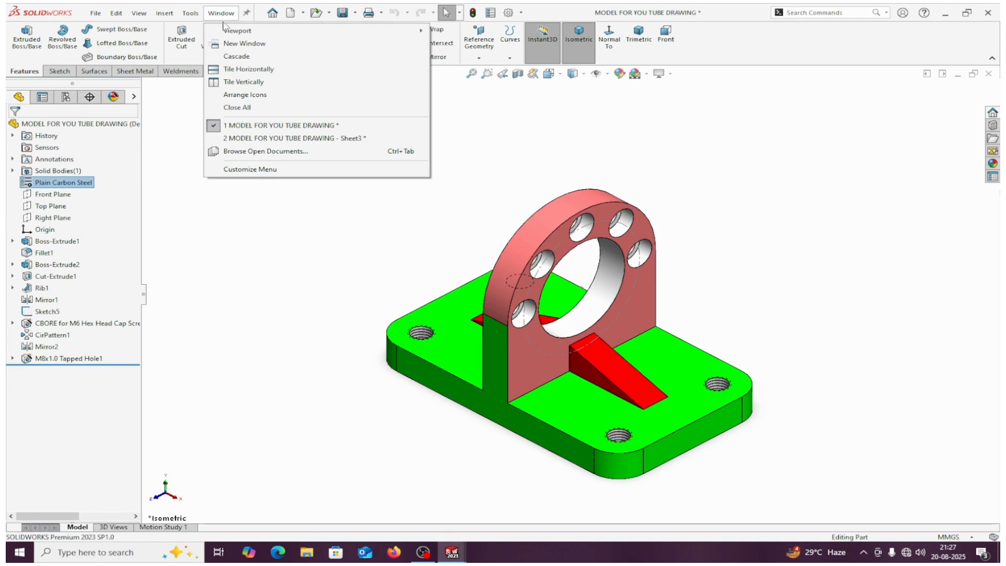
pyautogui.click(241, 139)
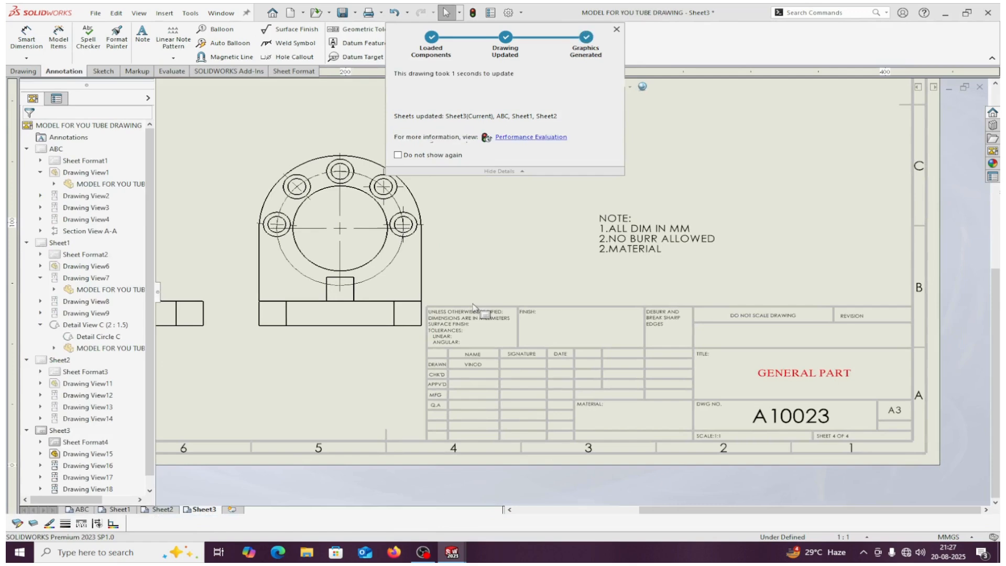
pyautogui.rightClick(746, 183)
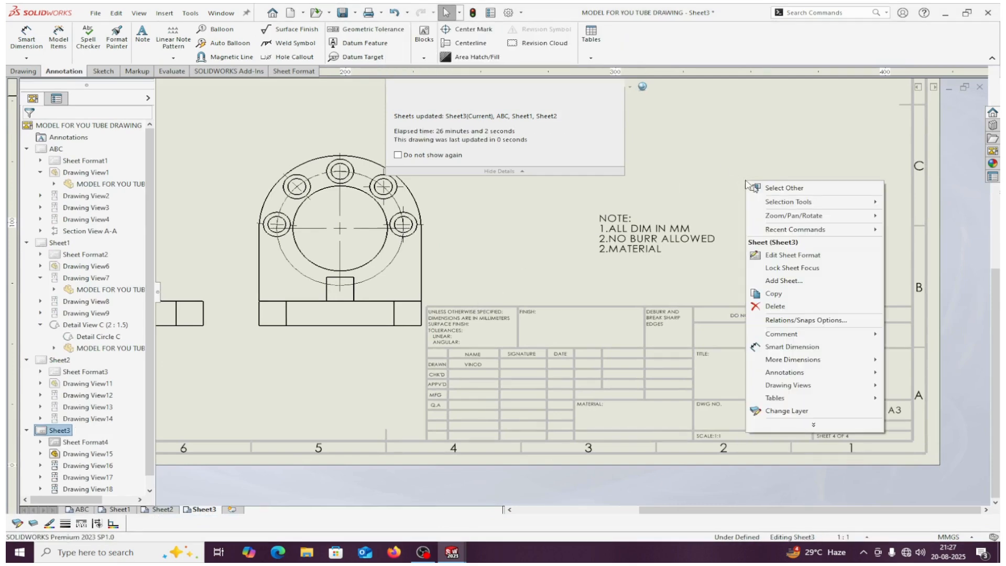
pyautogui.click(473, 14)
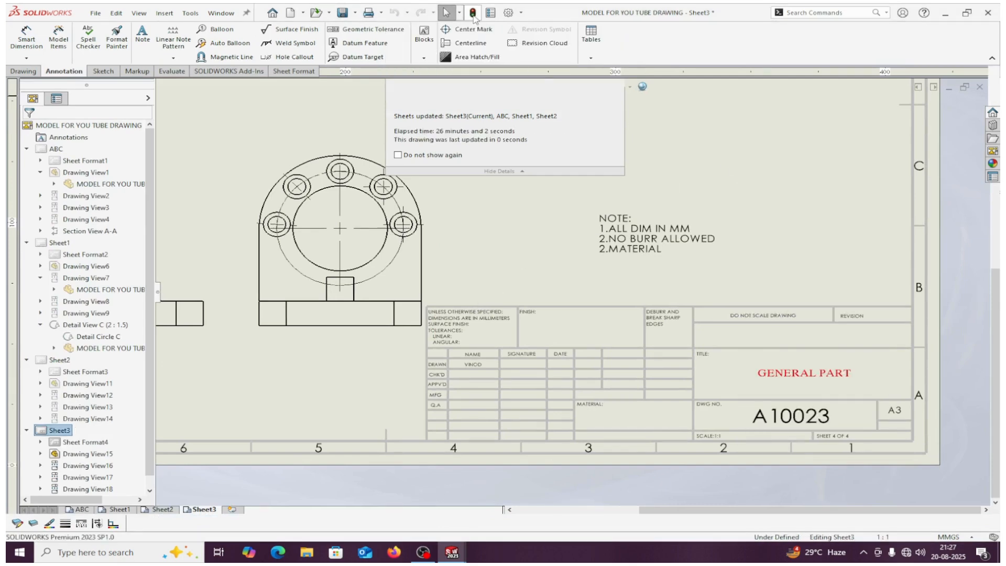
# Edit Sheet3's sheet format and inspect the note properties of the title block's MATERIAL label
pyautogui.rightClick(720, 144)
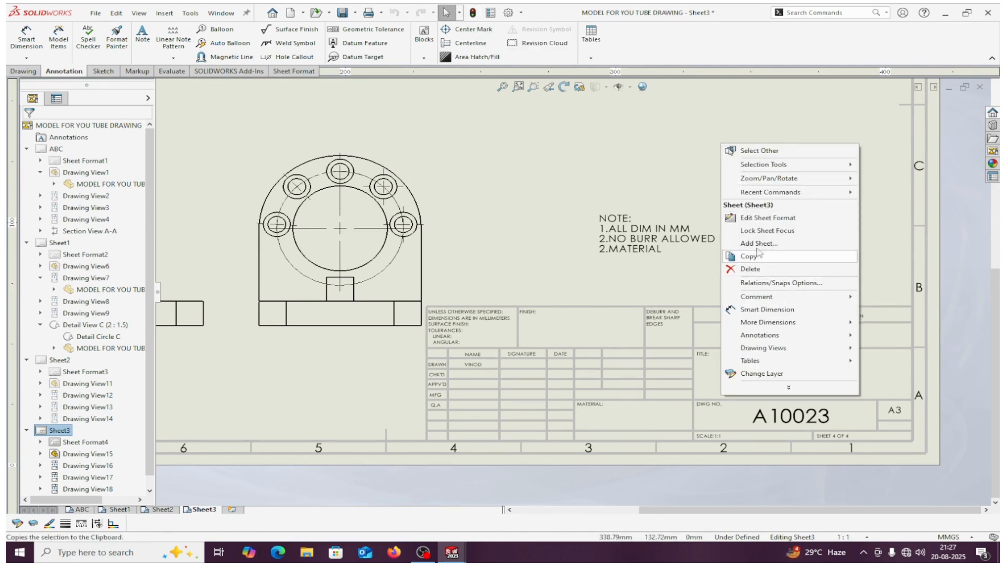
pyautogui.click(753, 217)
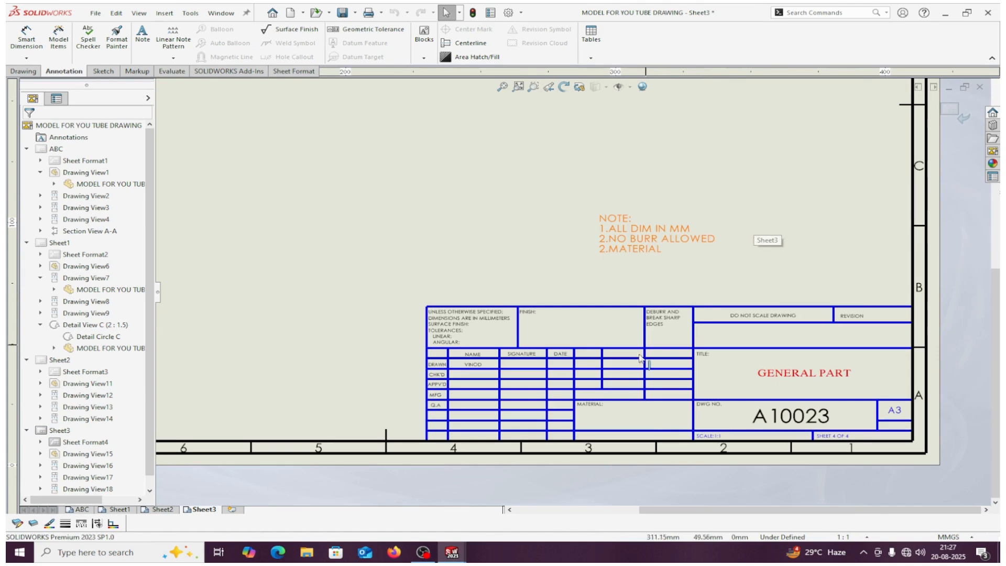
pyautogui.click(596, 408)
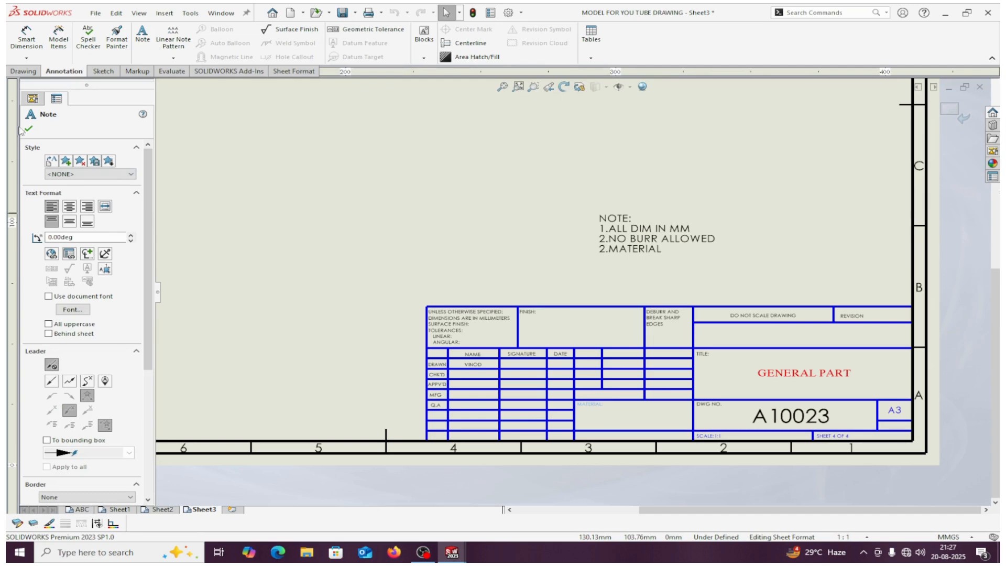
pyautogui.click(29, 128)
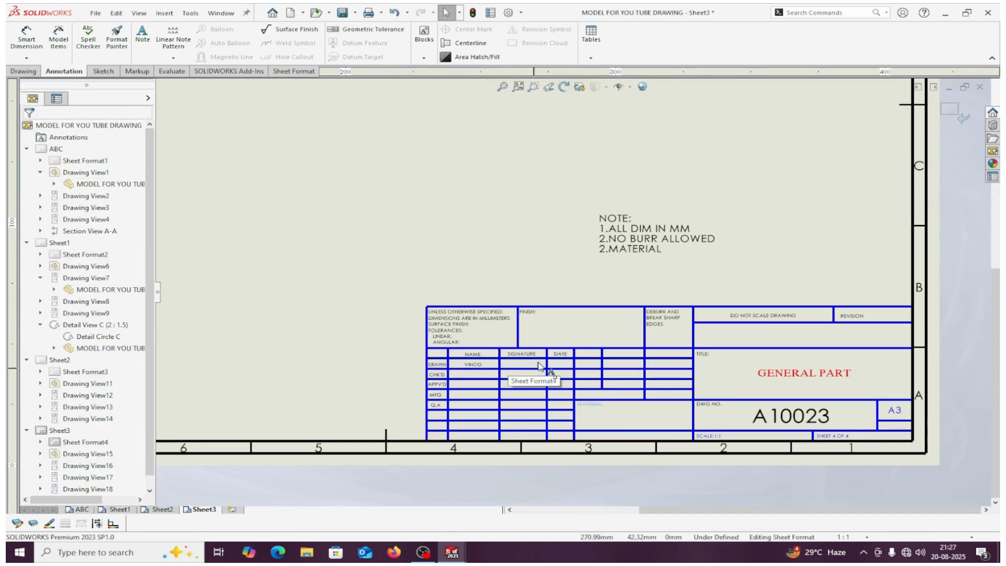